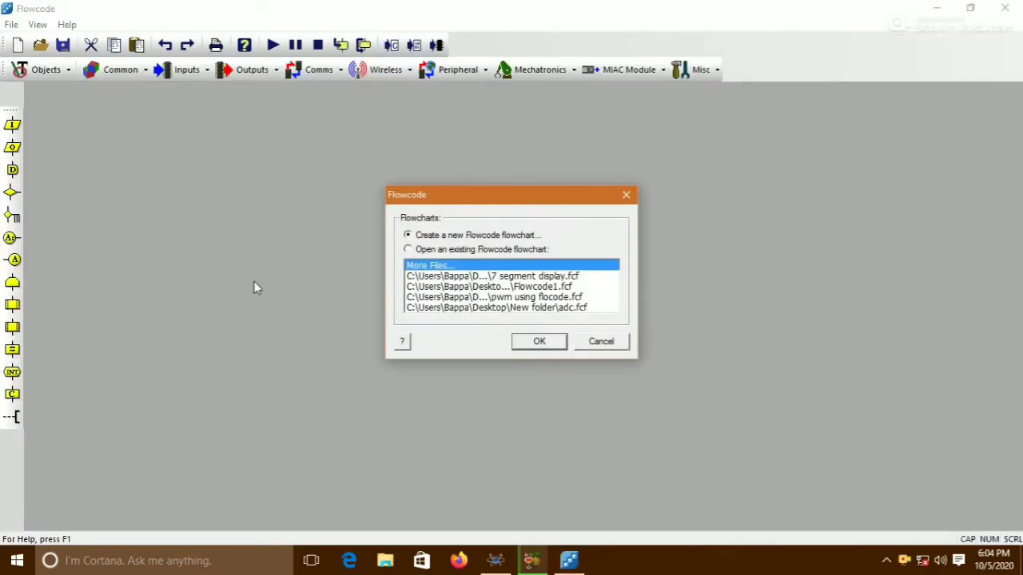
Create a new flowchart and choose the 16F887 as its target chip
{"action": "left_click", "coordinate": [521, 342]}
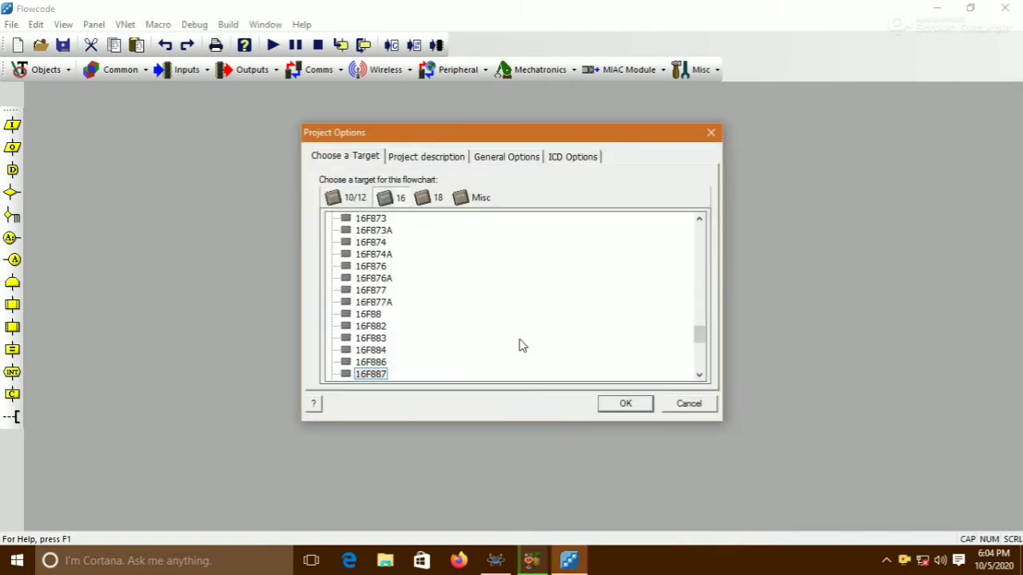
{"action": "left_click", "coordinate": [372, 374]}
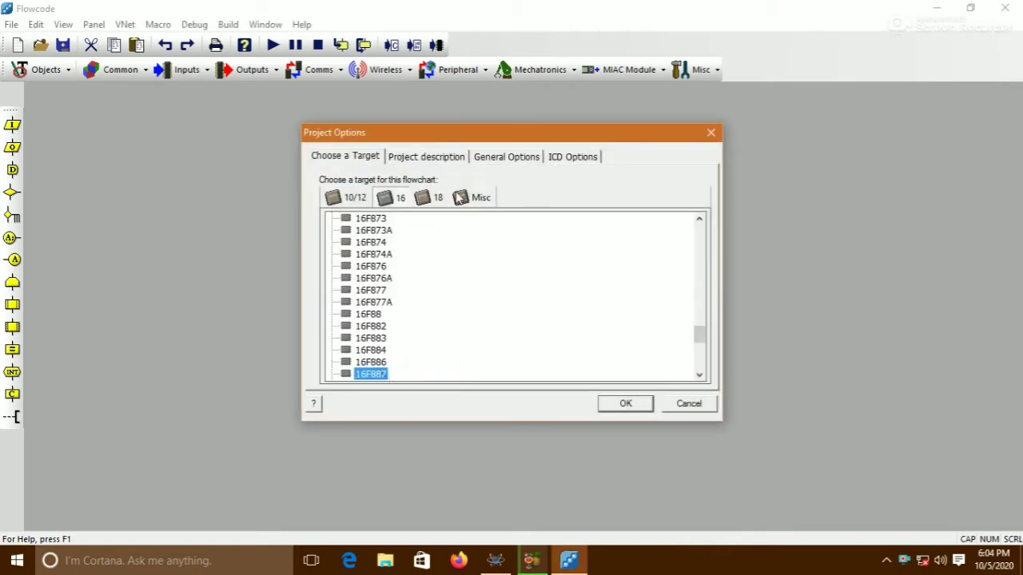
Set the project's clock speed to 4000000 Hz
{"action": "left_click", "coordinate": [508, 160]}
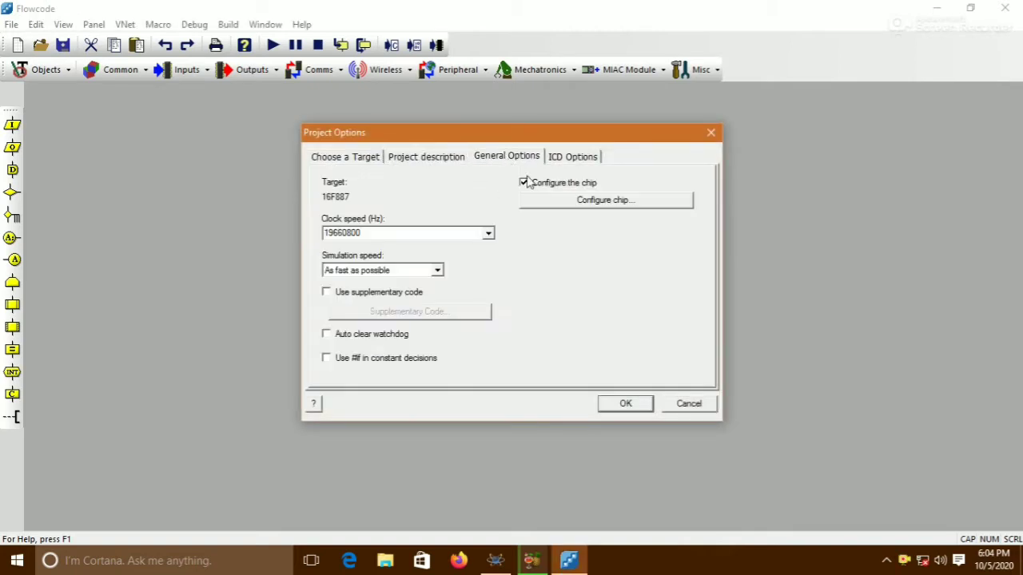
{"action": "left_click", "coordinate": [487, 233]}
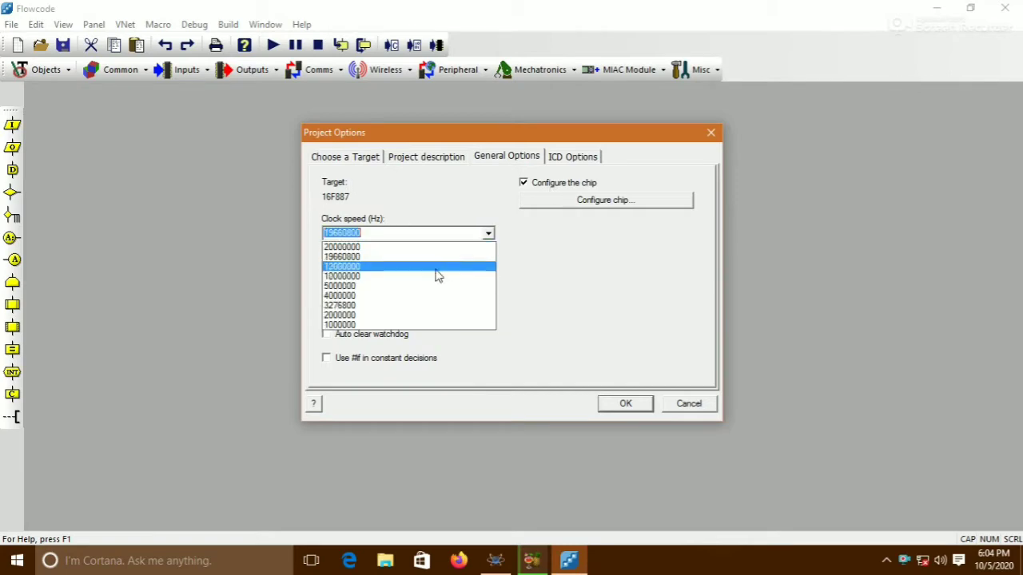
{"action": "left_click", "coordinate": [385, 297]}
Configure the chip with oscillator Internal RC No Clock and RE3 as digital input, then confirm the project options
{"action": "left_click", "coordinate": [616, 200]}
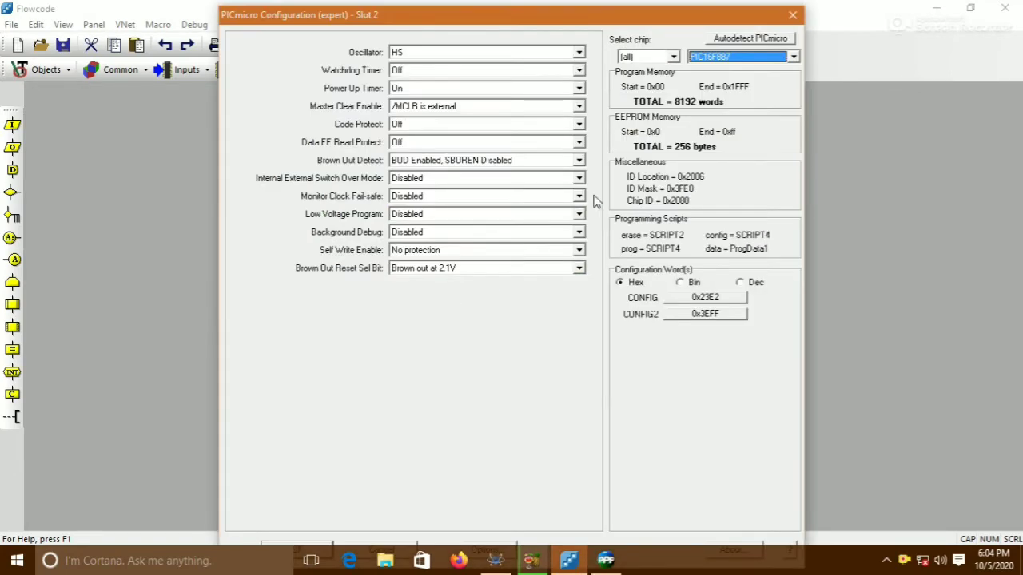
{"action": "left_click", "coordinate": [579, 52]}
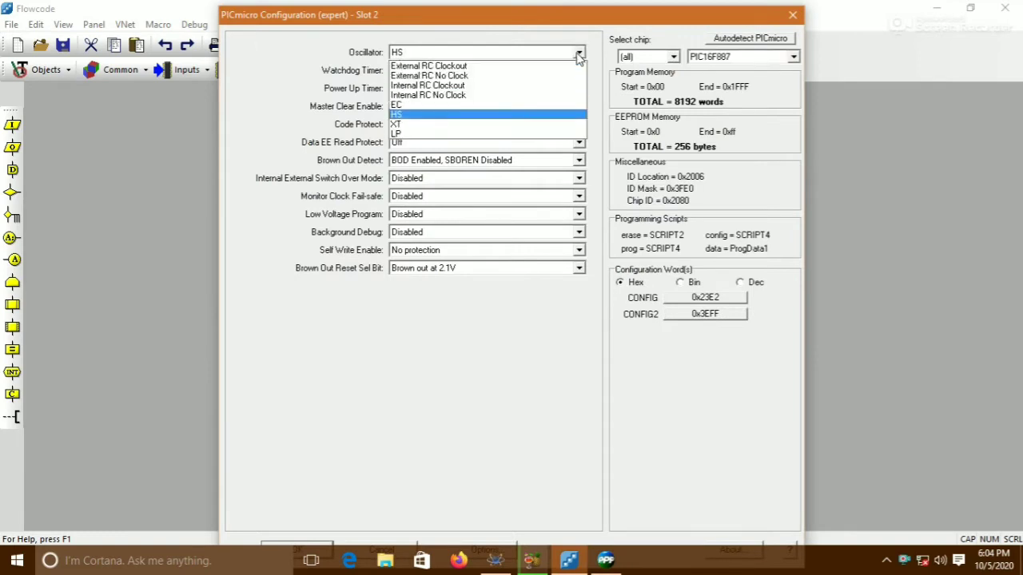
{"action": "left_click", "coordinate": [443, 95]}
{"action": "left_click", "coordinate": [423, 106]}
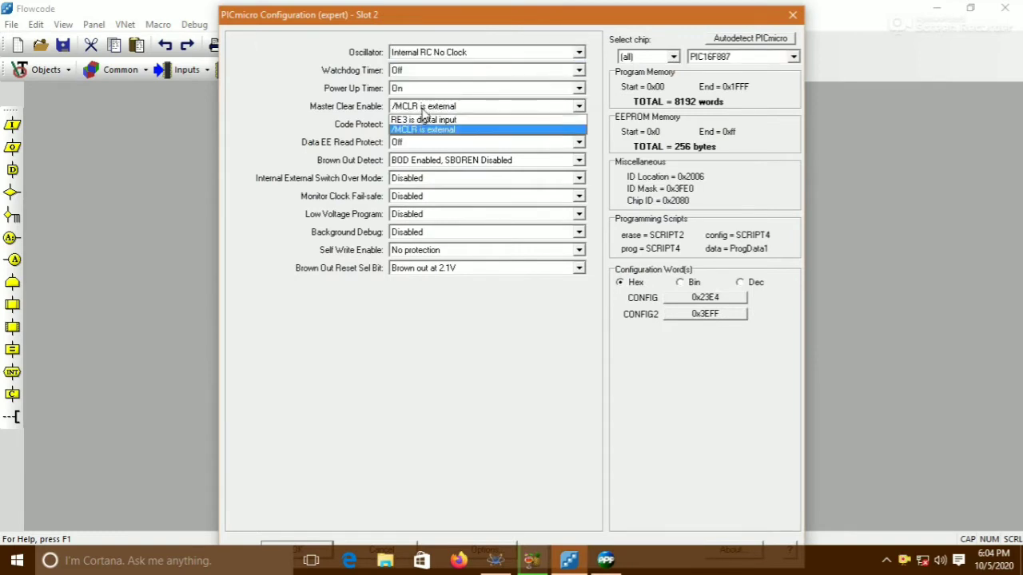
{"action": "left_click", "coordinate": [412, 120]}
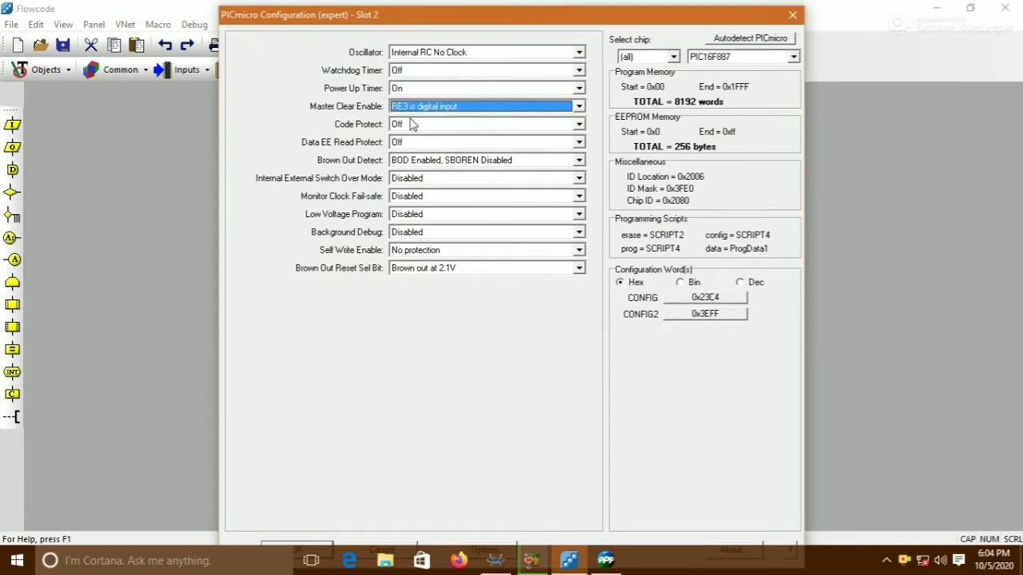
{"action": "left_click", "coordinate": [294, 546]}
{"action": "left_click", "coordinate": [614, 405]}
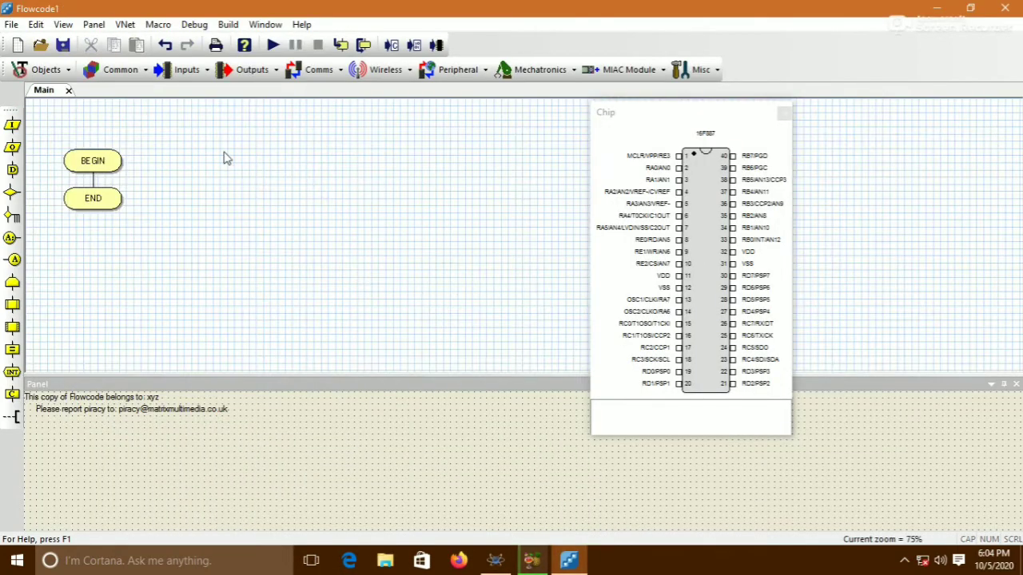
Add a 7seg1 display to the panel and move it toward the middle
{"action": "left_click", "coordinate": [243, 73]}
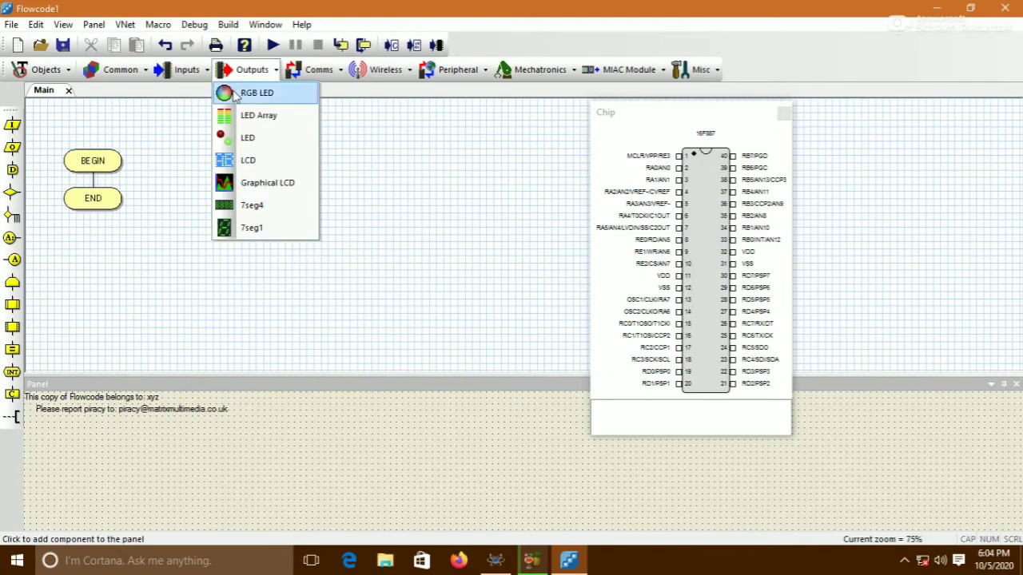
{"action": "left_click", "coordinate": [240, 228]}
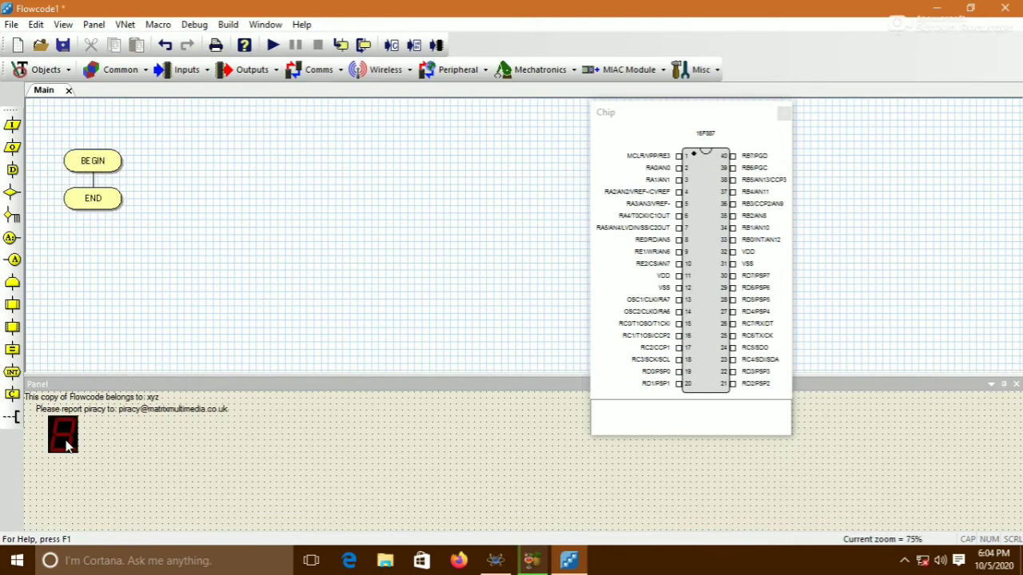
{"action": "left_click_drag", "start_coordinate": [67, 447], "coordinate": [336, 457]}
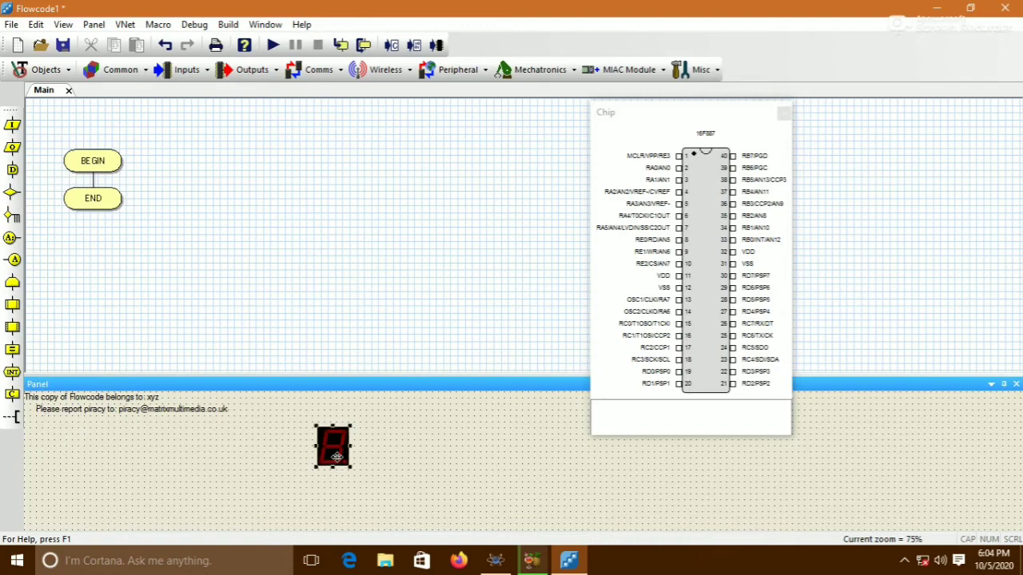
Change the seven-segment display's colour to Green and enlarge it
{"action": "right_click", "coordinate": [337, 456]}
{"action": "left_click", "coordinate": [374, 360]}
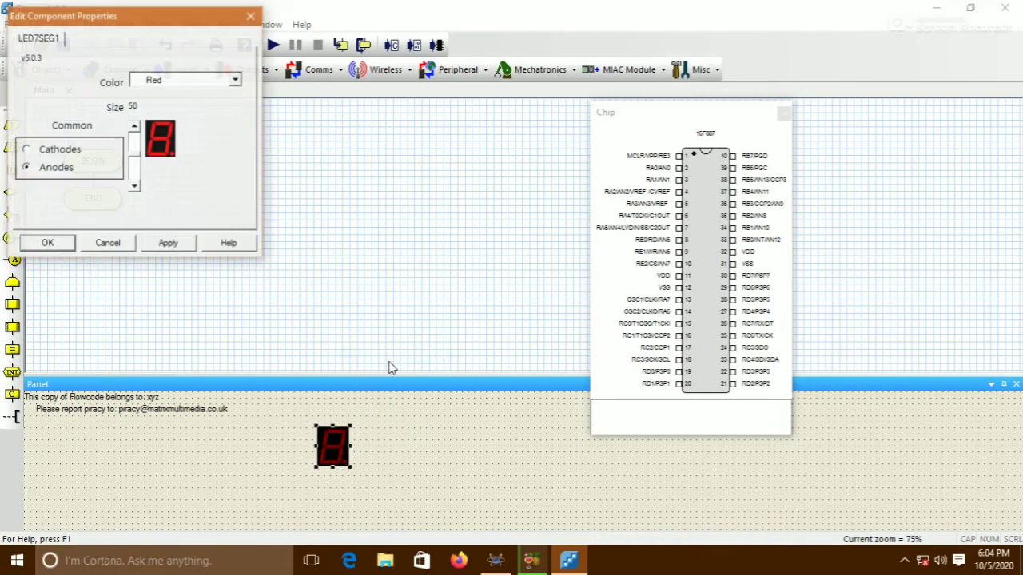
{"action": "left_click", "coordinate": [236, 80]}
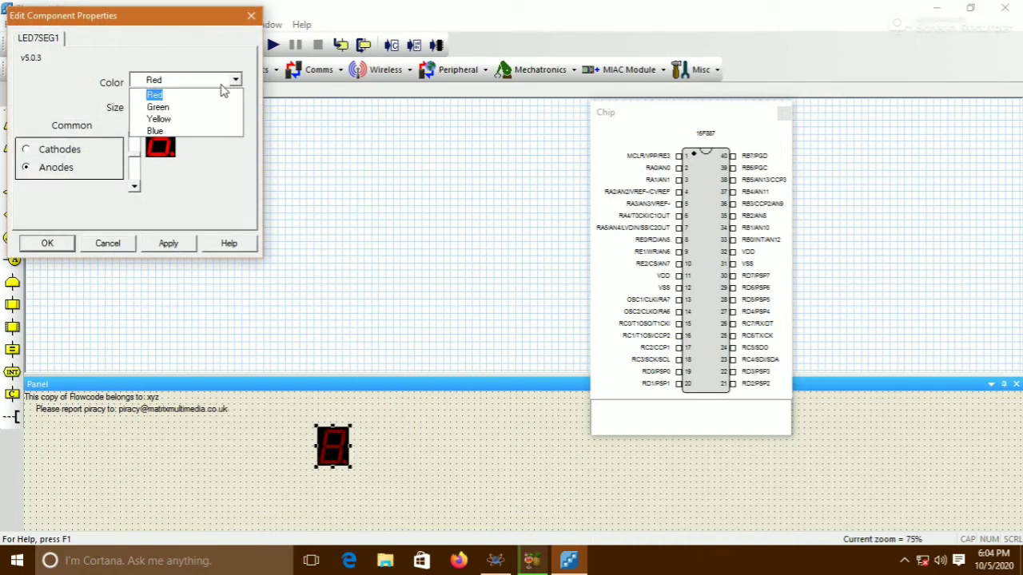
{"action": "left_click", "coordinate": [169, 107]}
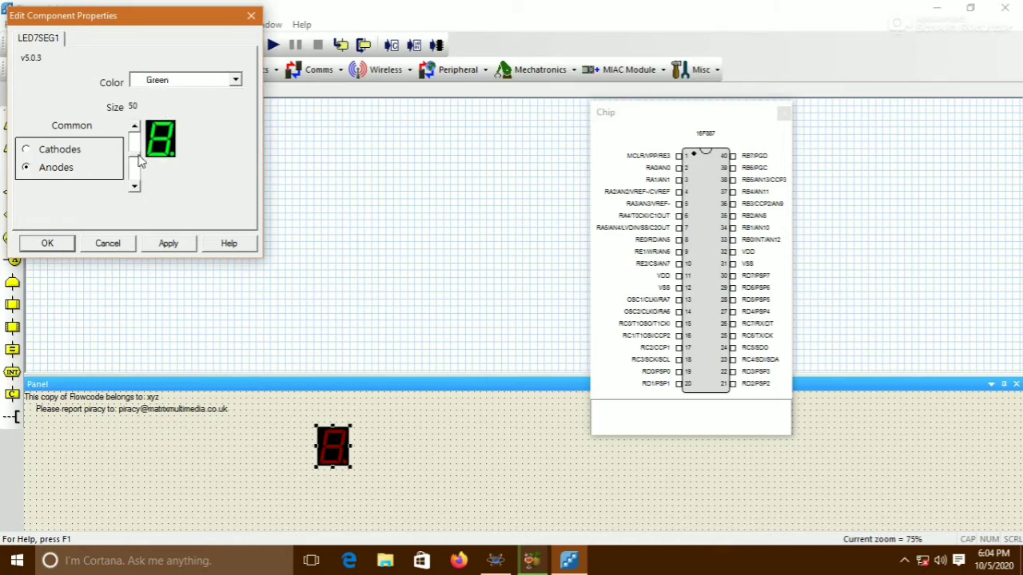
{"action": "left_click", "coordinate": [135, 184]}
{"action": "left_click", "coordinate": [47, 244]}
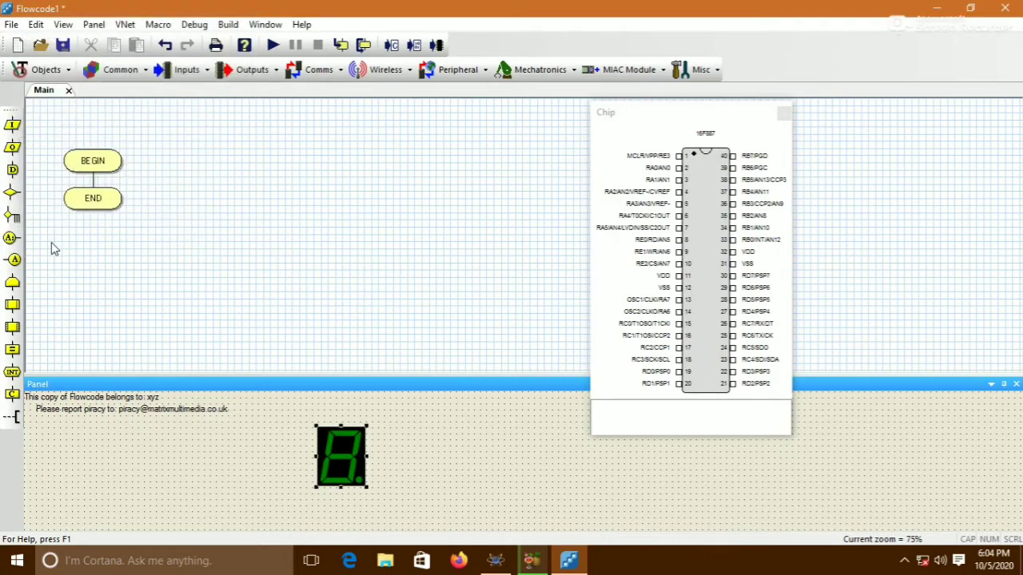
Add a switch to the panel and make it a Momentary Pushbutton of size 59
{"action": "left_click", "coordinate": [187, 70]}
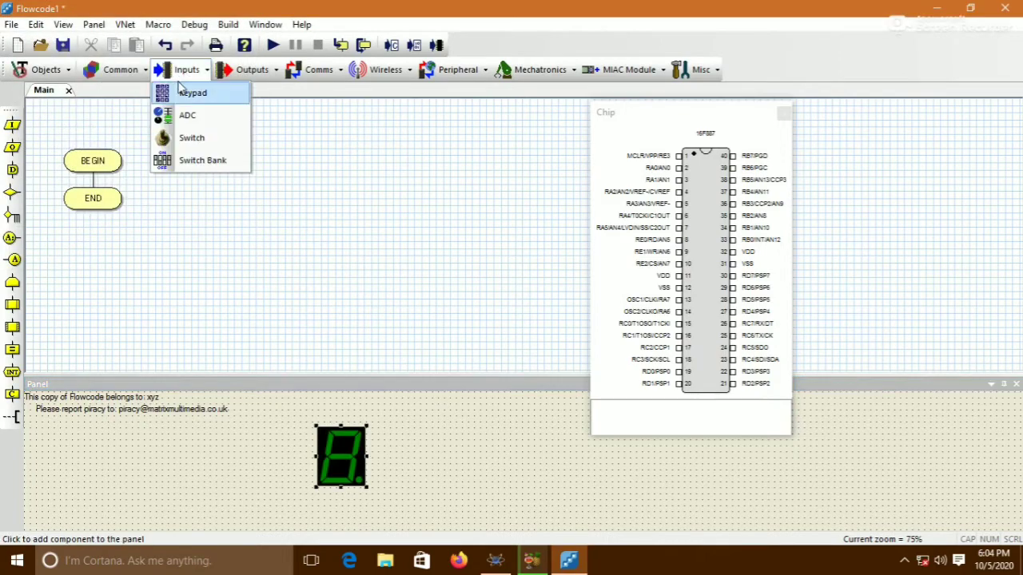
{"action": "left_click", "coordinate": [180, 139]}
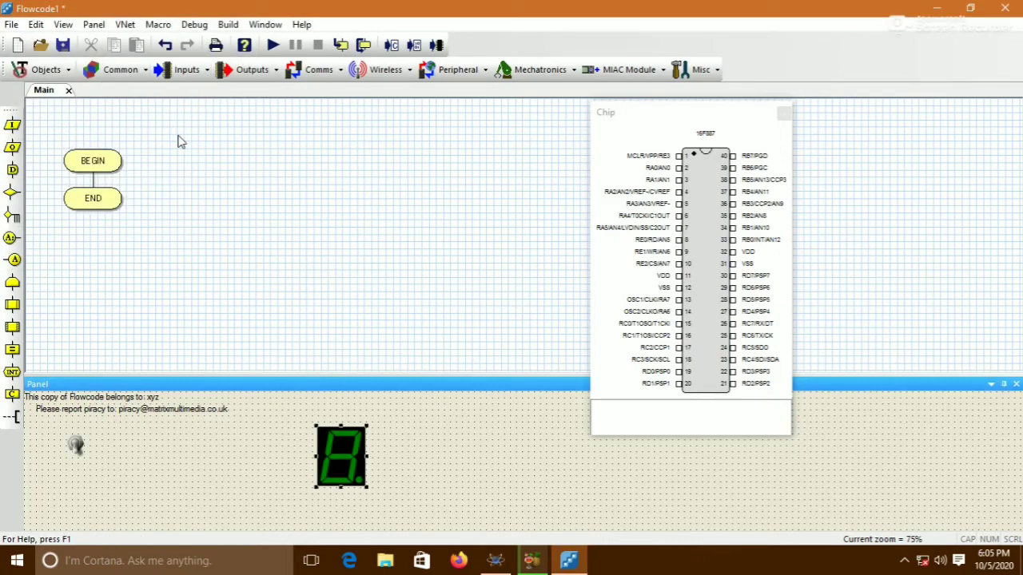
{"action": "right_click", "coordinate": [76, 448]}
{"action": "left_click", "coordinate": [136, 358]}
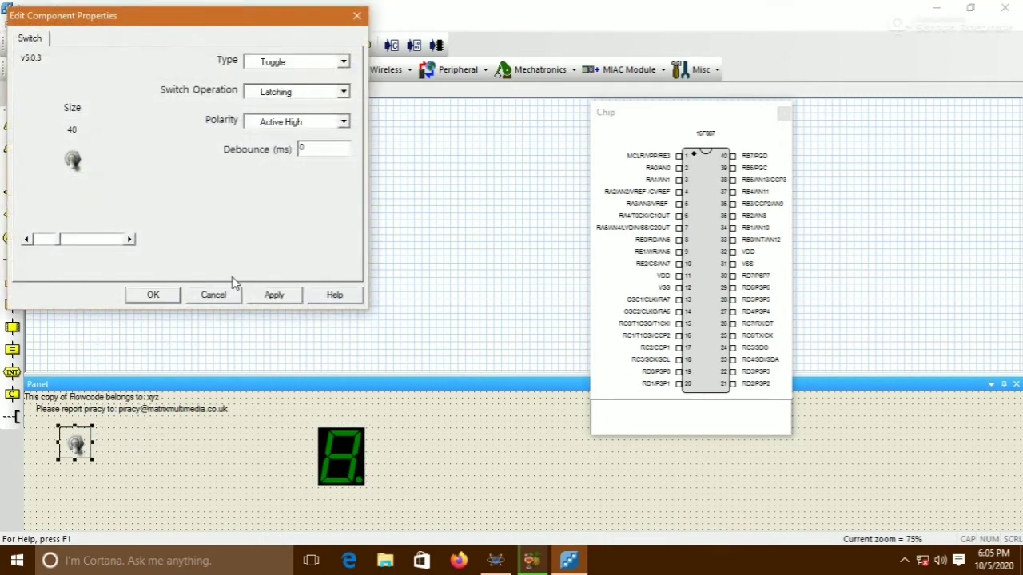
{"action": "left_click", "coordinate": [342, 62]}
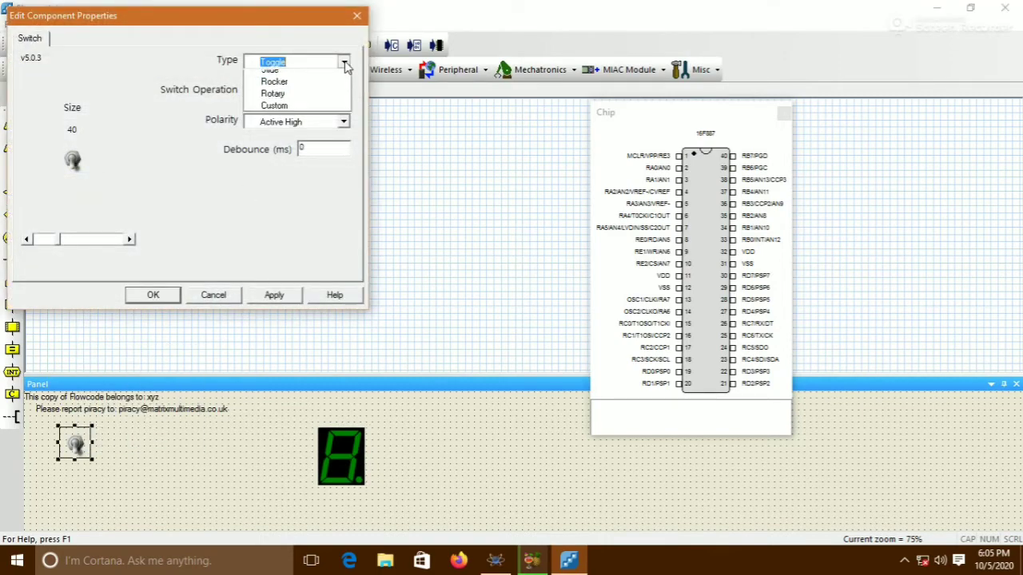
{"action": "left_click", "coordinate": [296, 93]}
{"action": "left_click", "coordinate": [341, 92]}
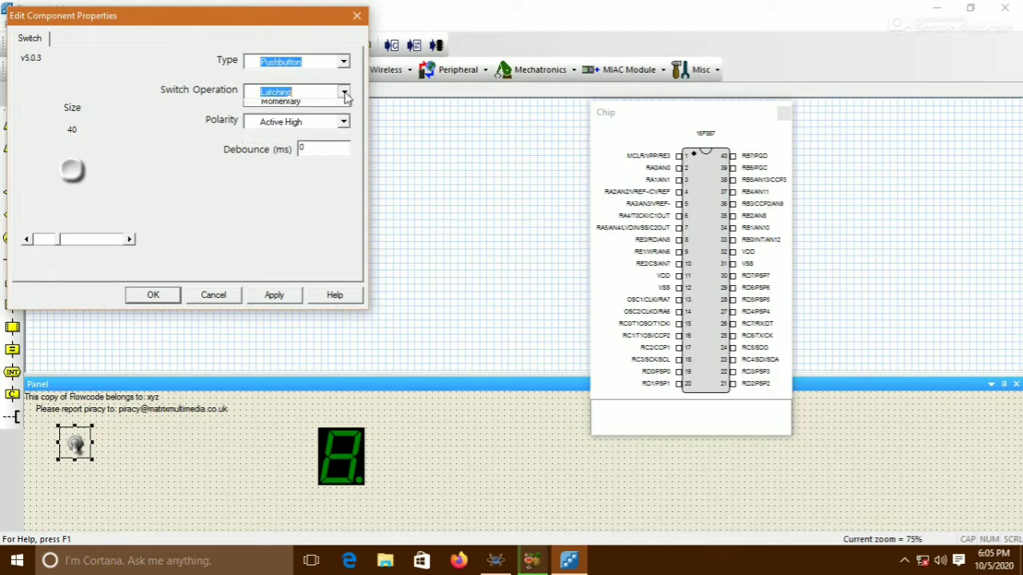
{"action": "left_click", "coordinate": [276, 112]}
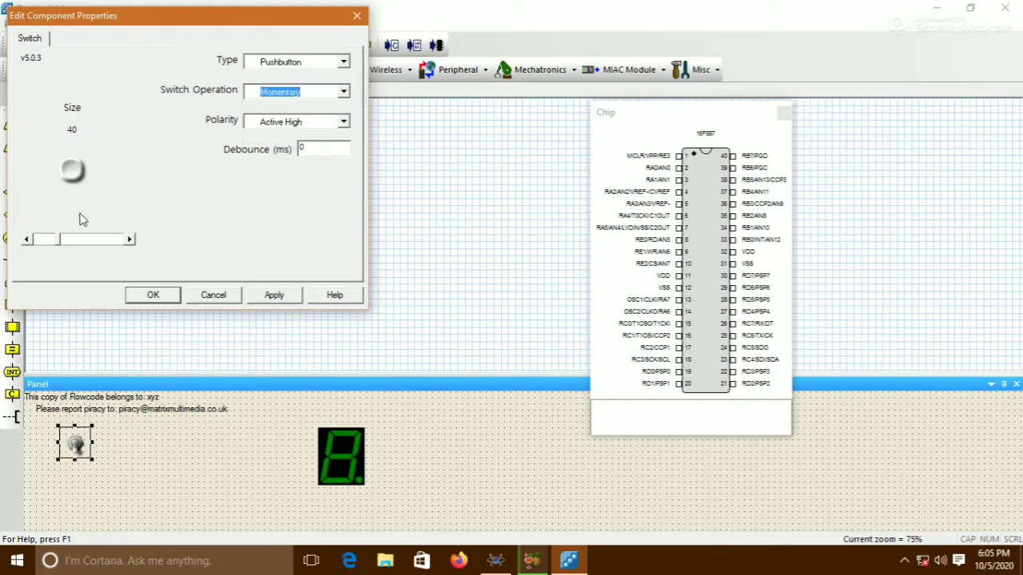
{"action": "left_click_drag", "start_coordinate": [62, 247], "coordinate": [83, 249]}
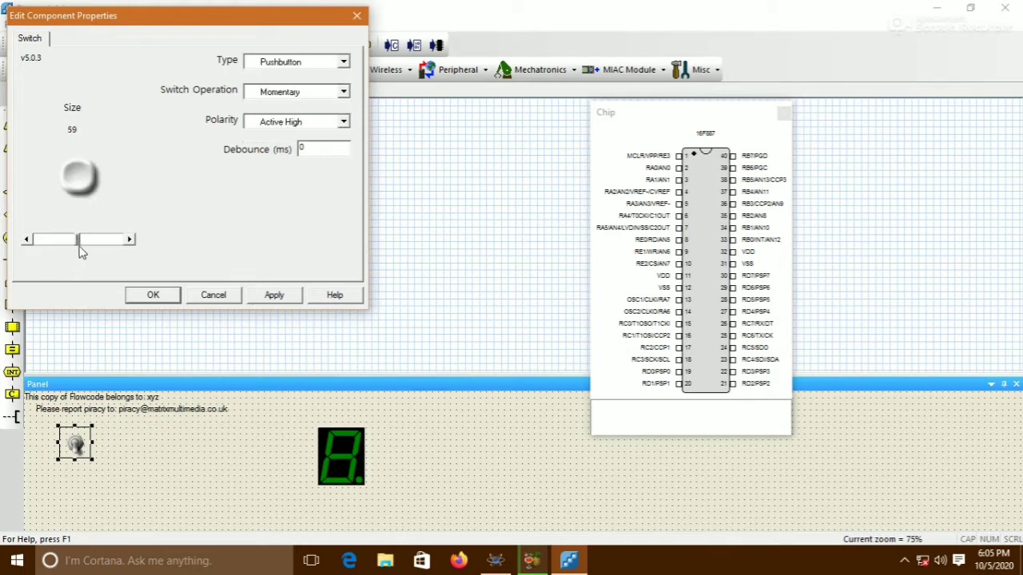
{"action": "left_click", "coordinate": [147, 296]}
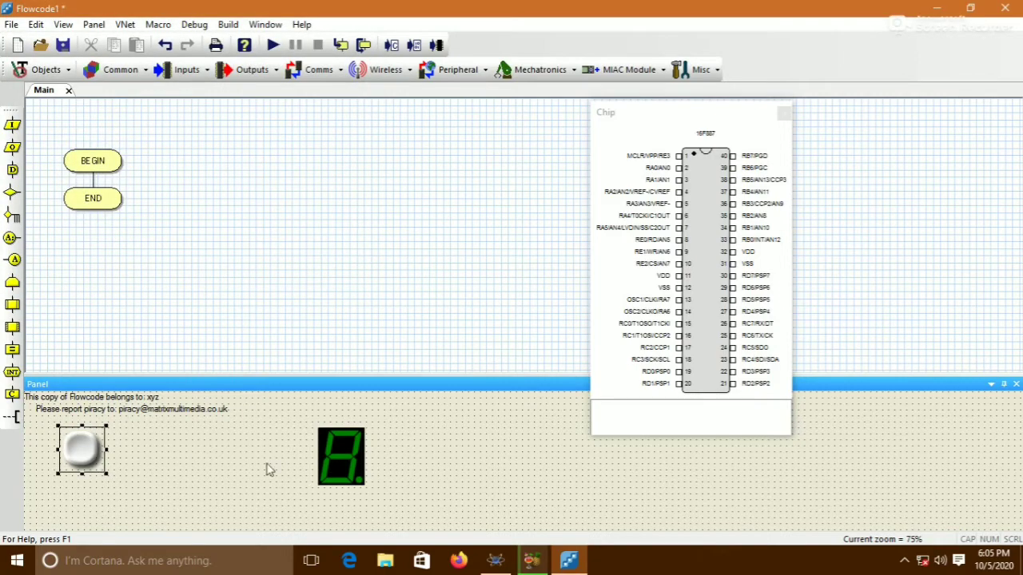
Connect the seven-segment display's segment pins to PORTD
{"action": "right_click", "coordinate": [346, 455]}
{"action": "left_click", "coordinate": [385, 374]}
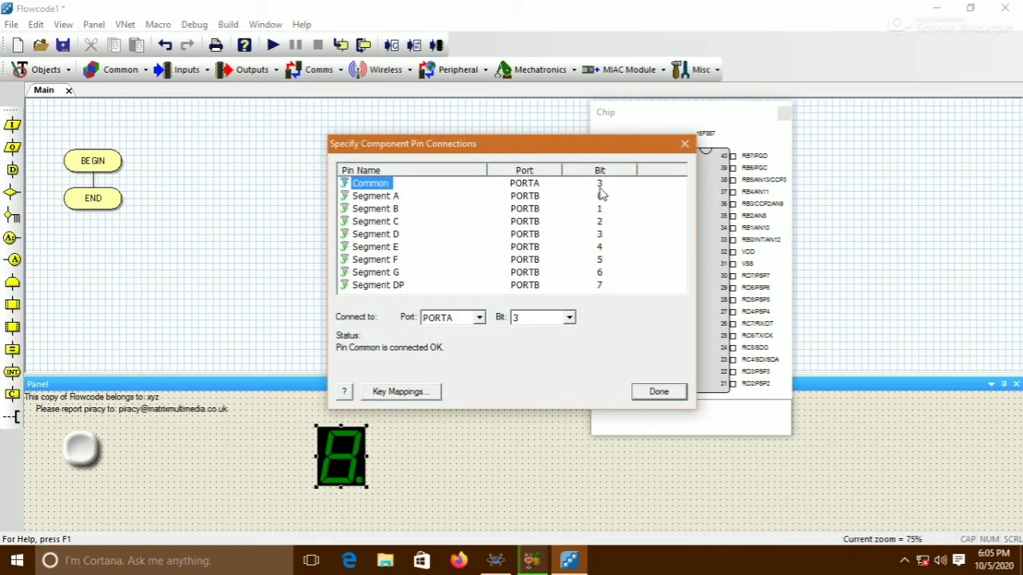
{"action": "left_click", "coordinate": [381, 197]}
{"action": "left_click", "coordinate": [480, 318]}
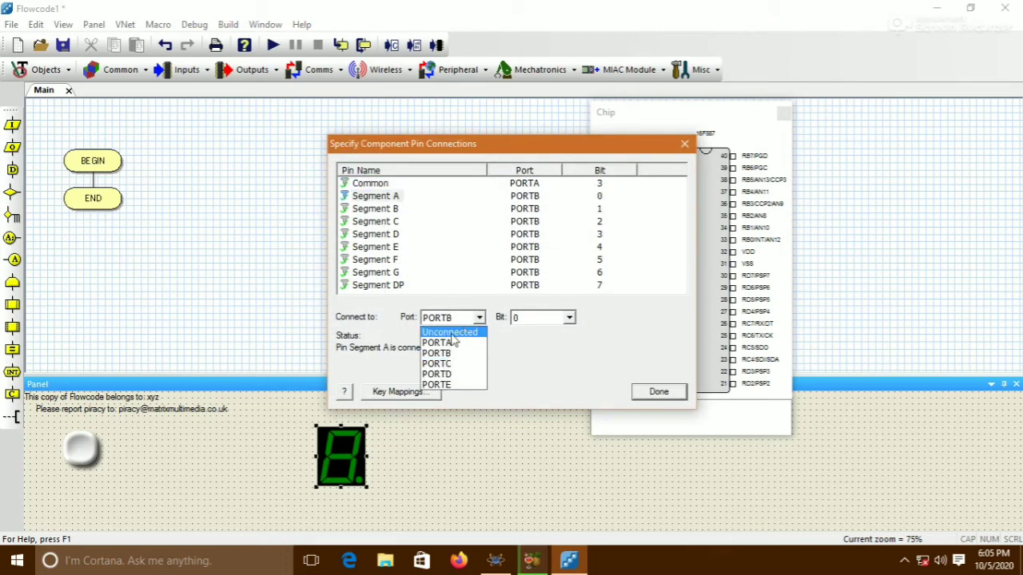
{"action": "left_click", "coordinate": [455, 377]}
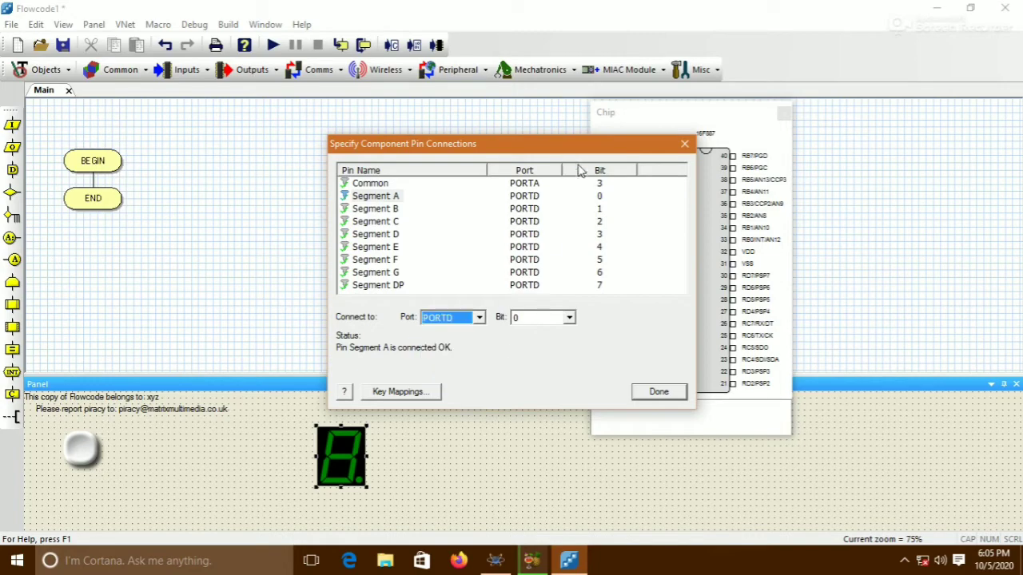
{"action": "left_click", "coordinate": [660, 393]}
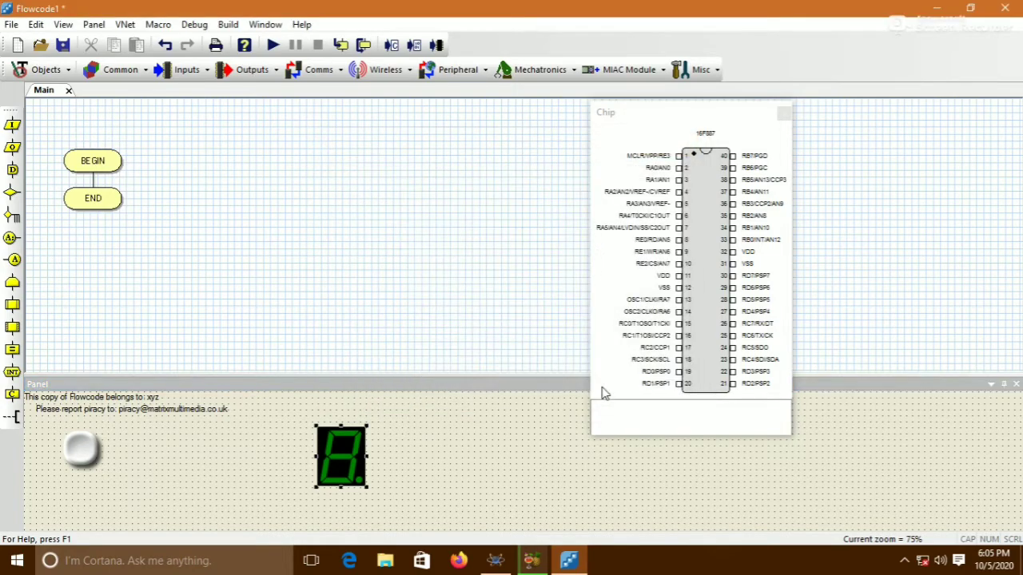
Connect the pushbutton switch to PORTB bit 0
{"action": "right_click", "coordinate": [82, 446]}
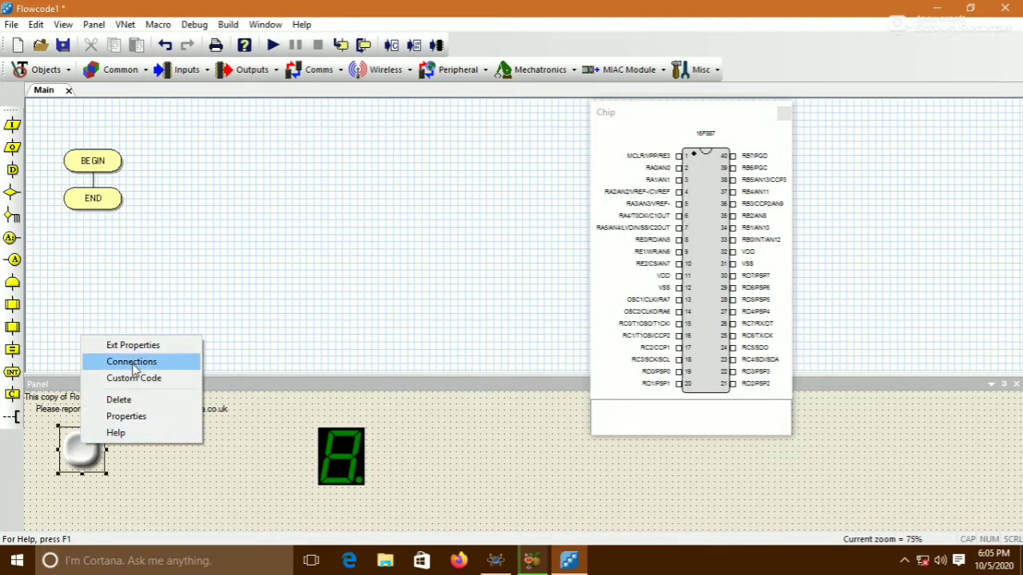
{"action": "left_click", "coordinate": [136, 365]}
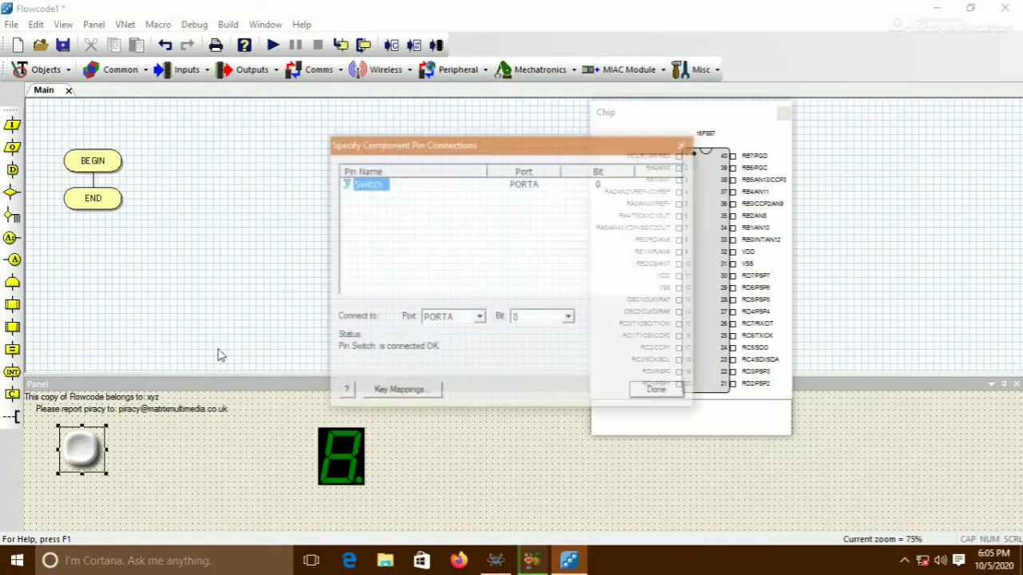
{"action": "left_click", "coordinate": [481, 318]}
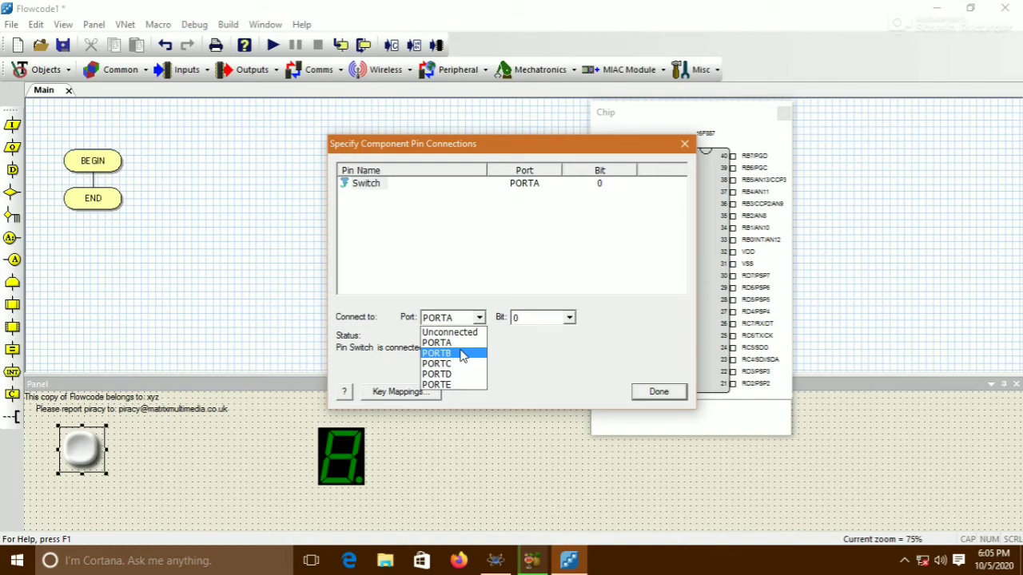
{"action": "left_click", "coordinate": [463, 357]}
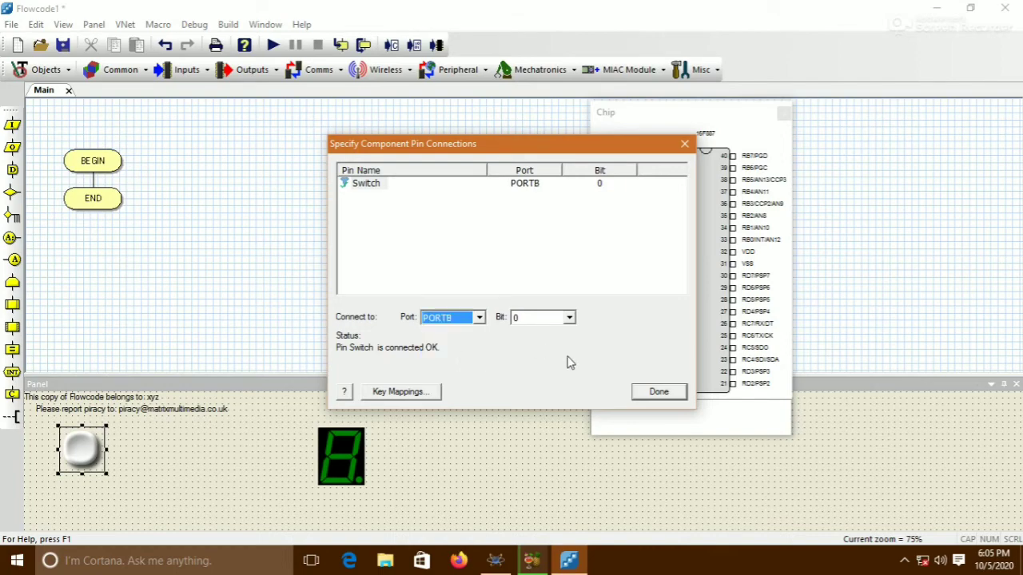
{"action": "left_click", "coordinate": [651, 393]}
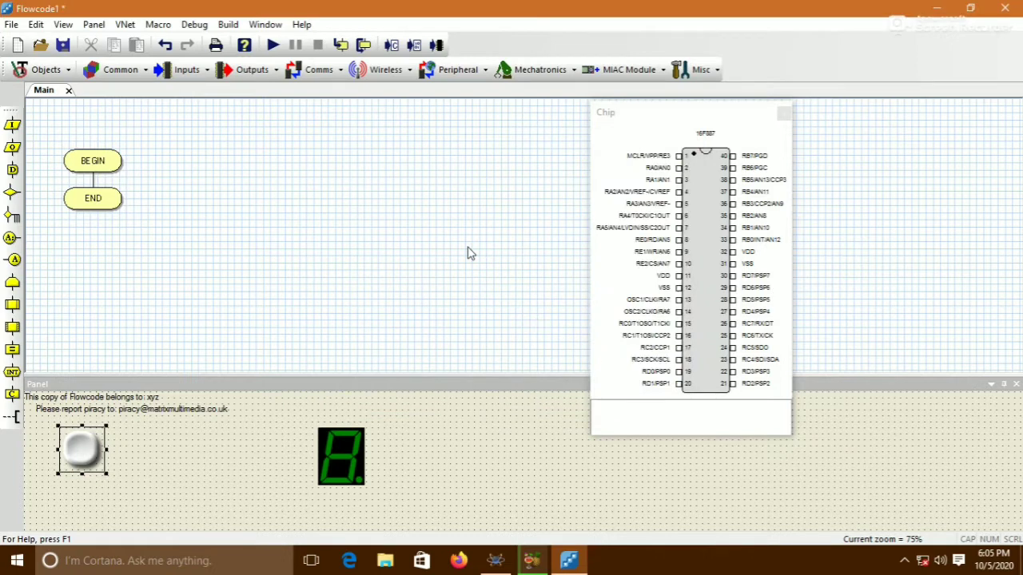
Insert a While 1 loop after BEGIN with a component macro call inside it
{"action": "left_click_drag", "start_coordinate": [29, 269], "coordinate": [66, 180]}
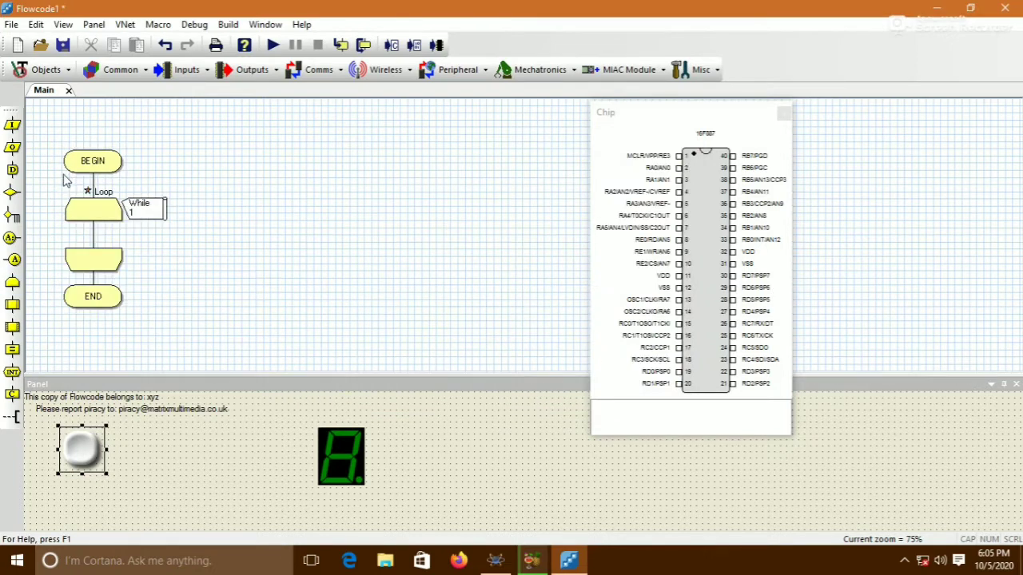
{"action": "left_click_drag", "start_coordinate": [12, 326], "coordinate": [70, 244]}
Set the macro call inside the loop to the SWITCH(0) component's ReadState macro
{"action": "double_click", "coordinate": [90, 263]}
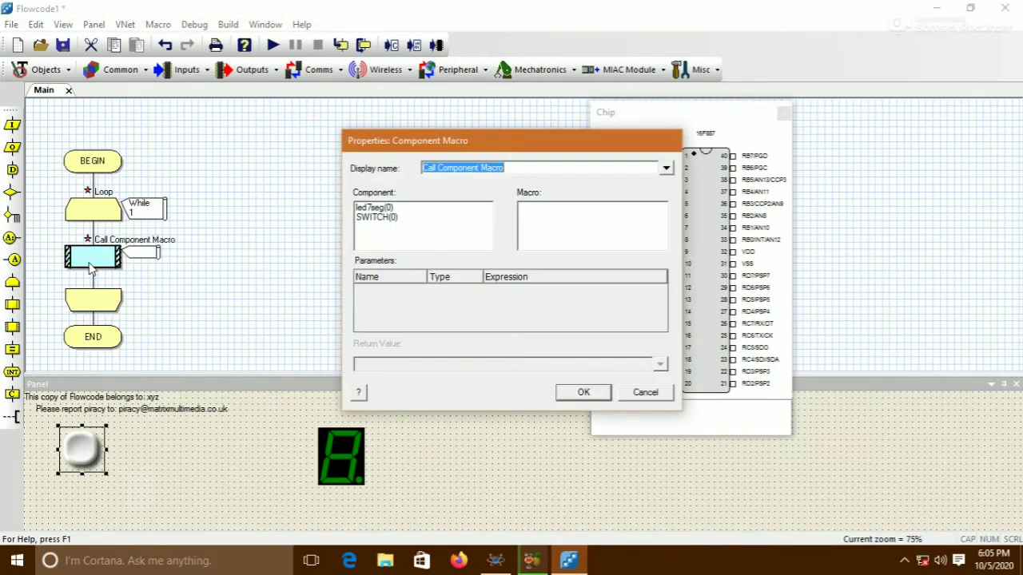
{"action": "left_click", "coordinate": [369, 226]}
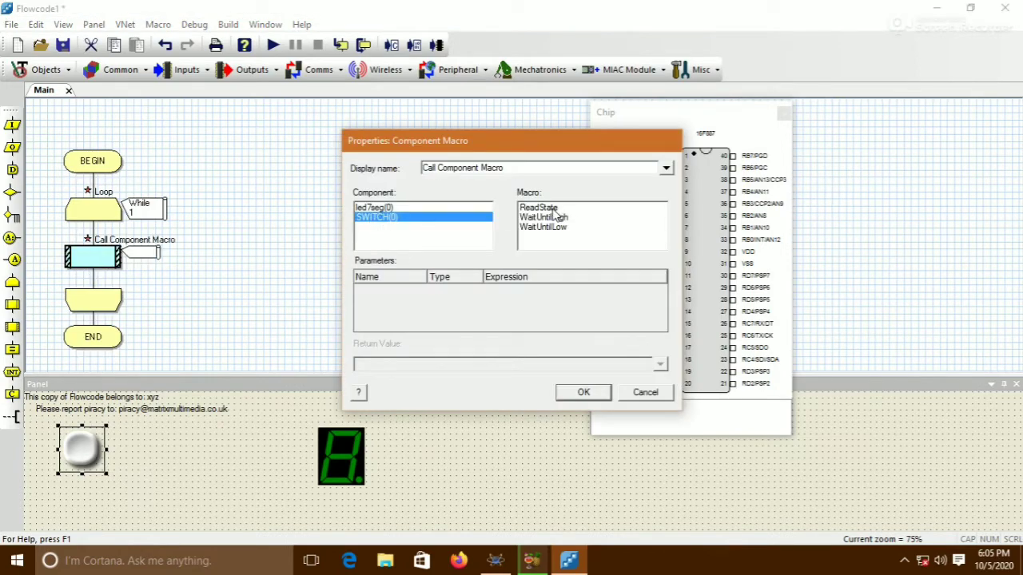
{"action": "left_click", "coordinate": [553, 208]}
{"action": "left_click", "coordinate": [660, 366]}
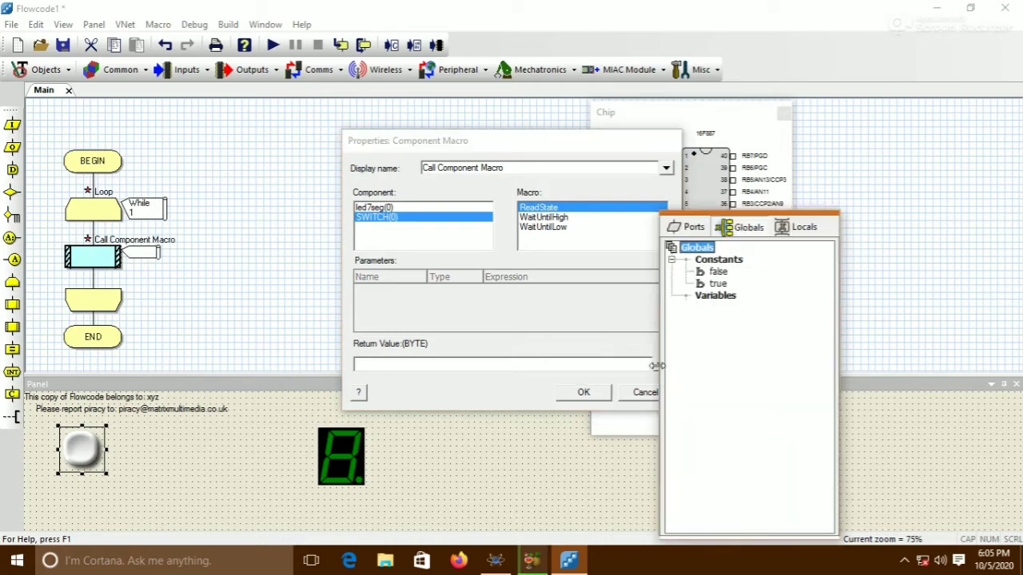
Create a new byte variable named sw with initial value 0 and use it as the ReadState return value
{"action": "left_click", "coordinate": [687, 296]}
{"action": "right_click", "coordinate": [686, 297]}
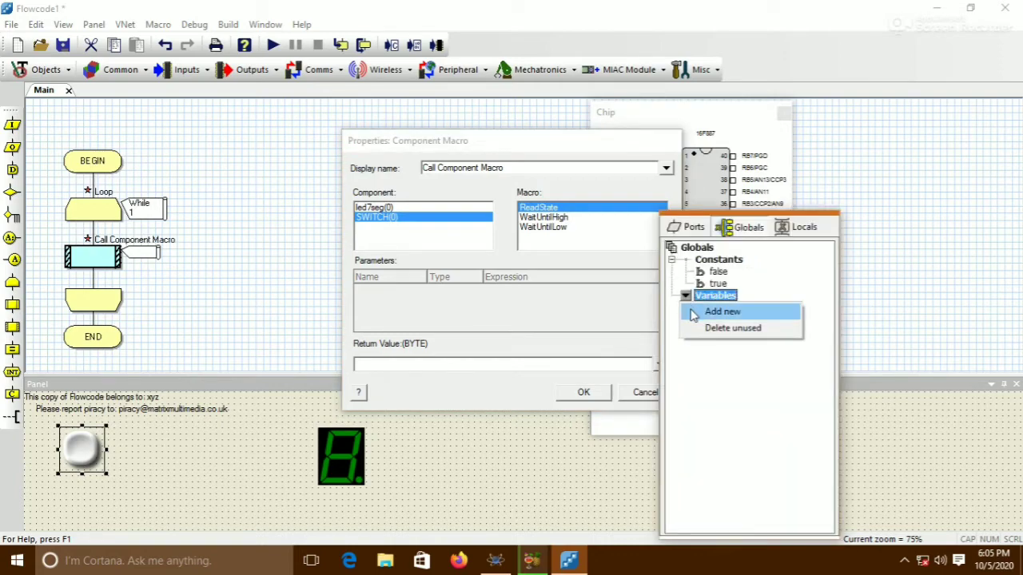
{"action": "left_click", "coordinate": [708, 313]}
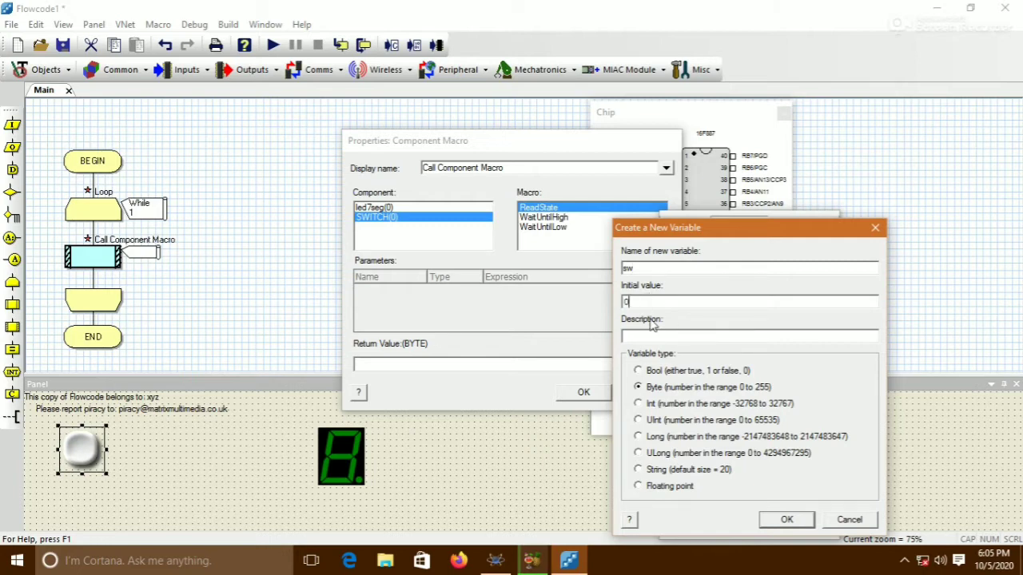
{"action": "left_click", "coordinate": [783, 520]}
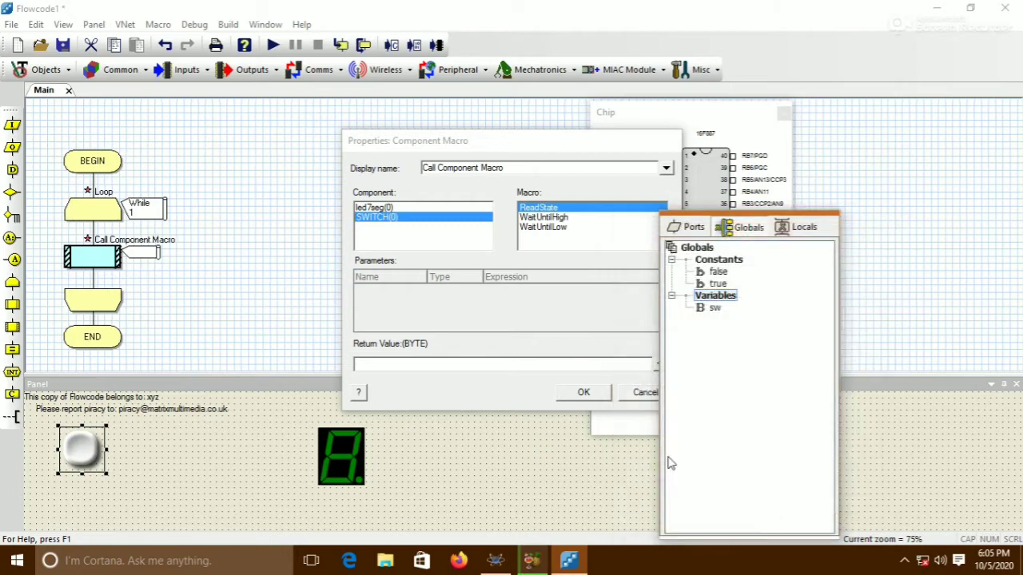
{"action": "double_click", "coordinate": [717, 309]}
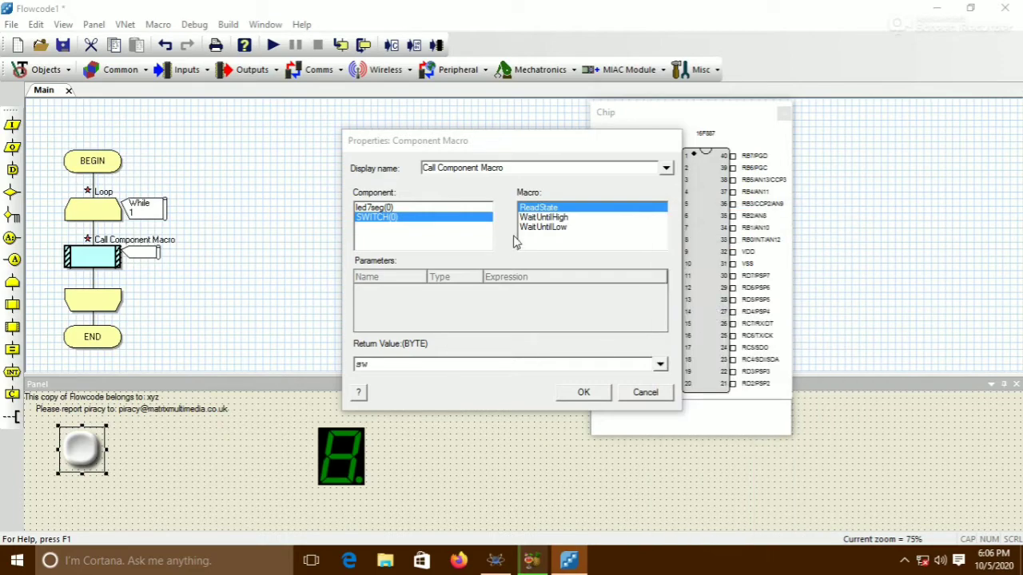
{"action": "left_click", "coordinate": [582, 391]}
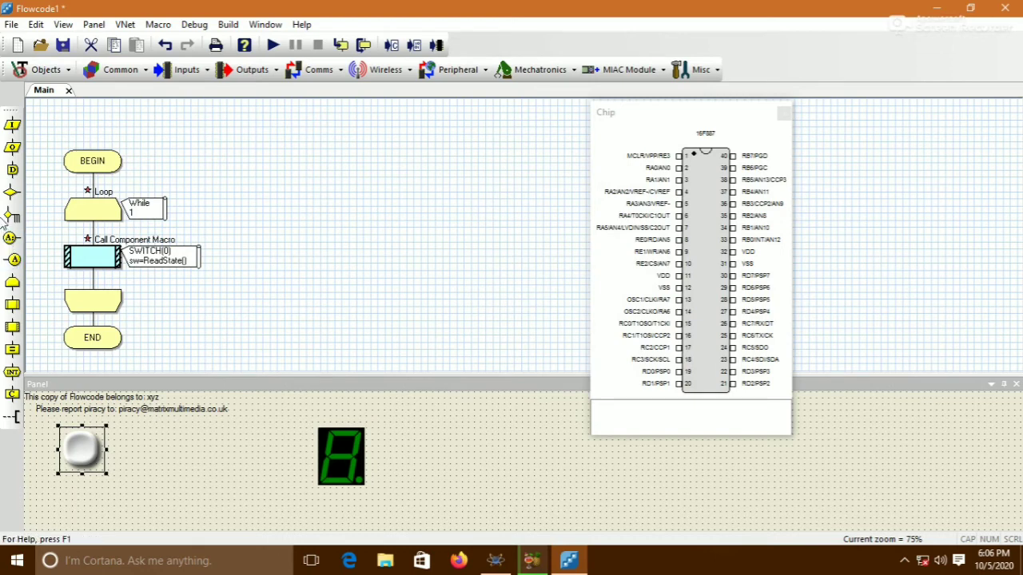
Insert a Decision below the switch read and set its condition to sw==1
{"action": "left_click_drag", "start_coordinate": [12, 192], "coordinate": [76, 280]}
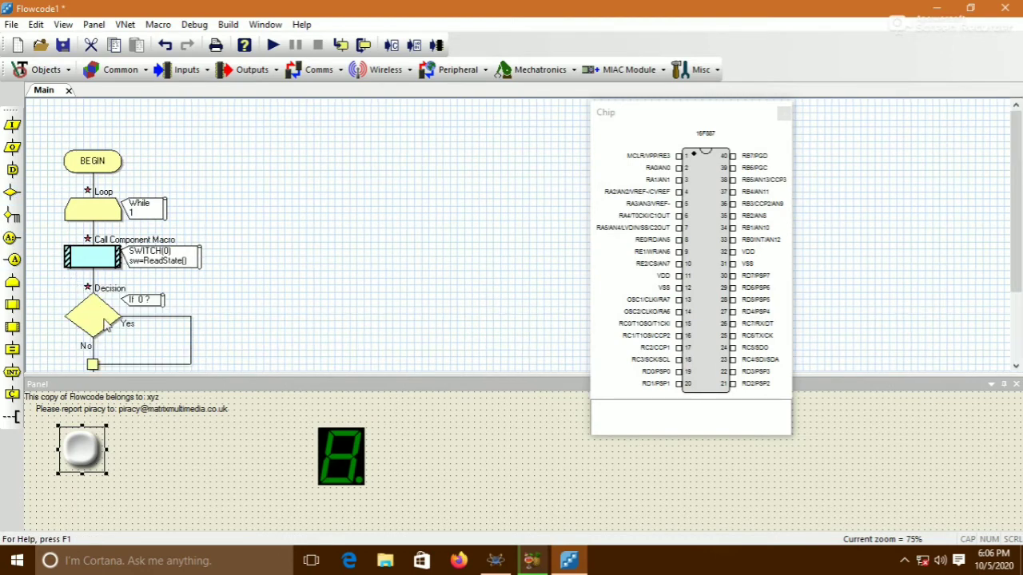
{"action": "double_click", "coordinate": [108, 325]}
{"action": "left_click", "coordinate": [380, 285]}
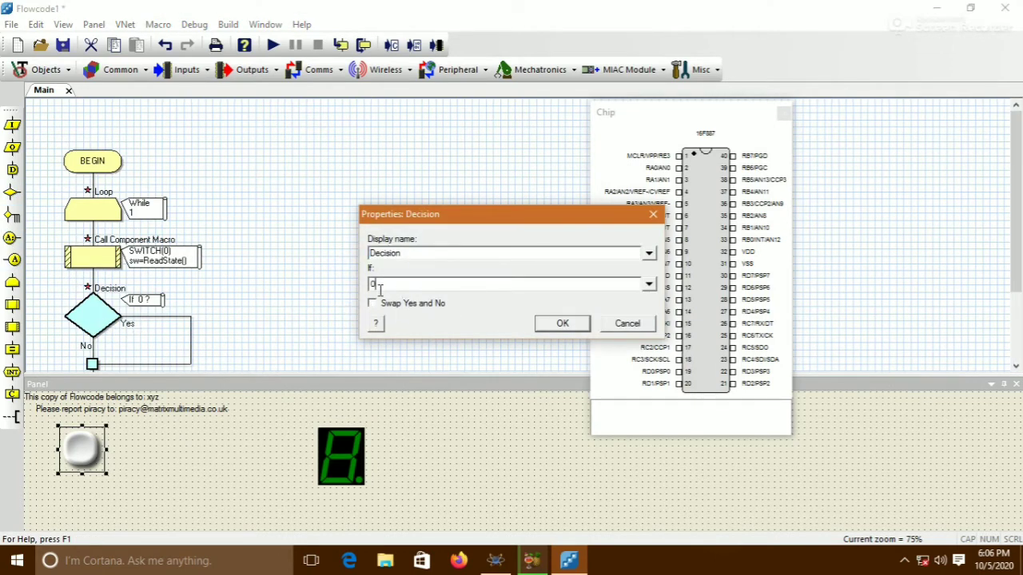
{"action": "double_click", "coordinate": [367, 286]}
{"action": "type", "text": "sw==1"}
{"action": "left_click", "coordinate": [561, 324]}
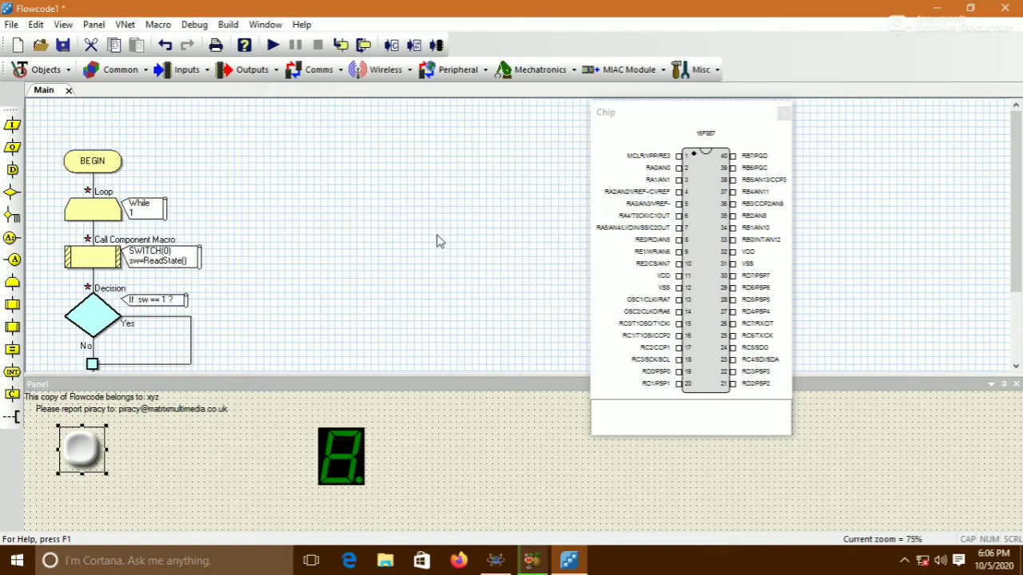
Add a component macro call into the Decision's Yes branch
{"action": "scroll", "coordinate": [439, 238], "scroll_direction": "down", "scroll_amount": 2}
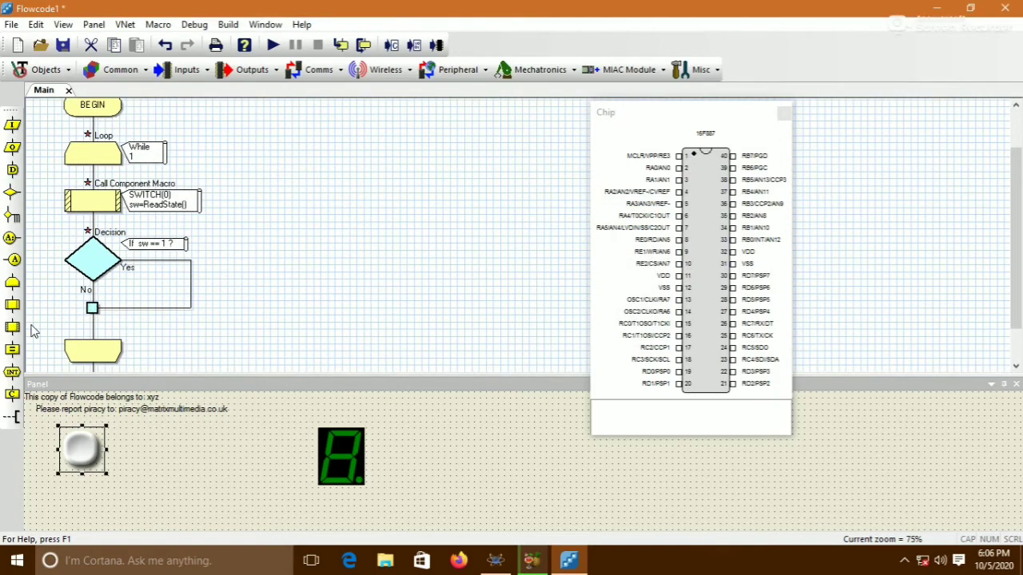
{"action": "left_click_drag", "start_coordinate": [12, 326], "coordinate": [70, 302]}
{"action": "left_click_drag", "start_coordinate": [151, 275], "coordinate": [170, 275]}
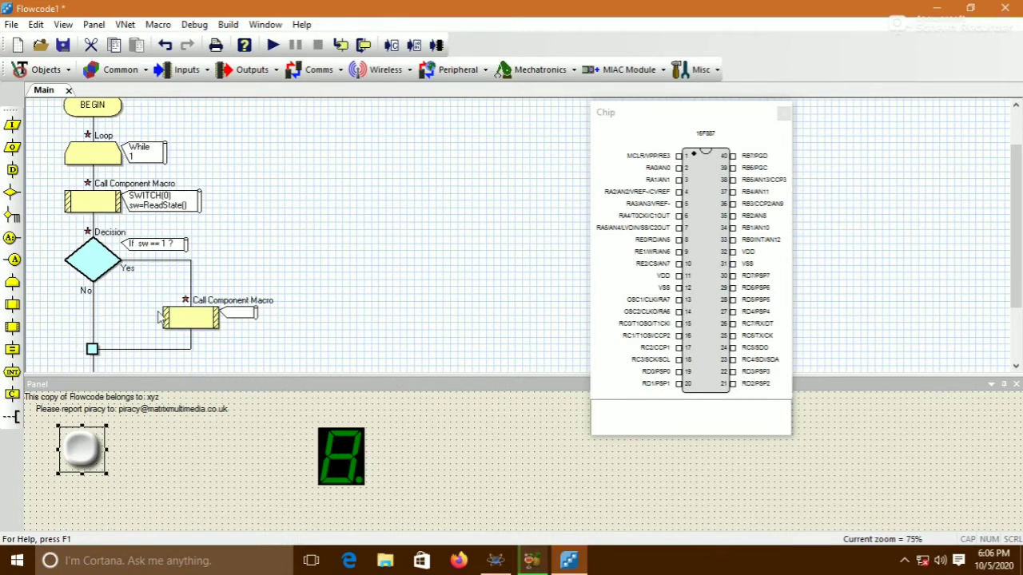
Set the Yes-branch call to led7seg(0) ShowDigit, creating a new byte variable a for Value and DecimalPoint 0
{"action": "double_click", "coordinate": [170, 320]}
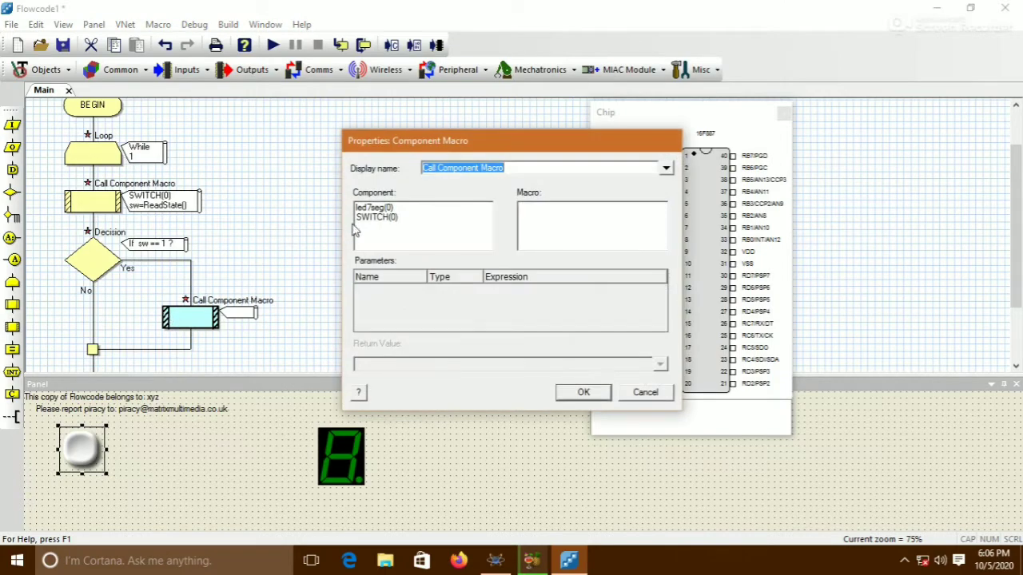
{"action": "left_click", "coordinate": [374, 208]}
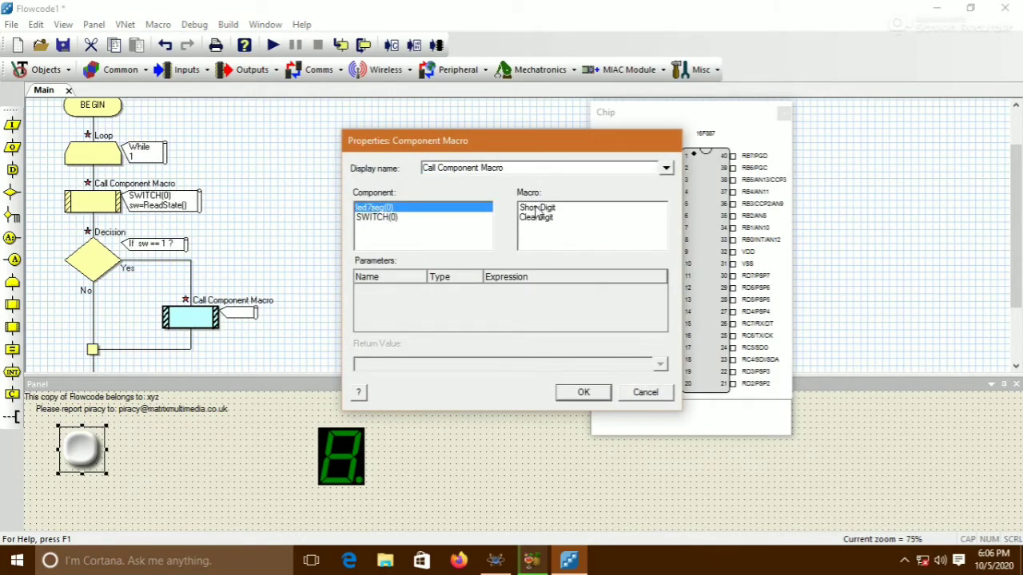
{"action": "left_click", "coordinate": [539, 209]}
{"action": "left_click", "coordinate": [659, 293]}
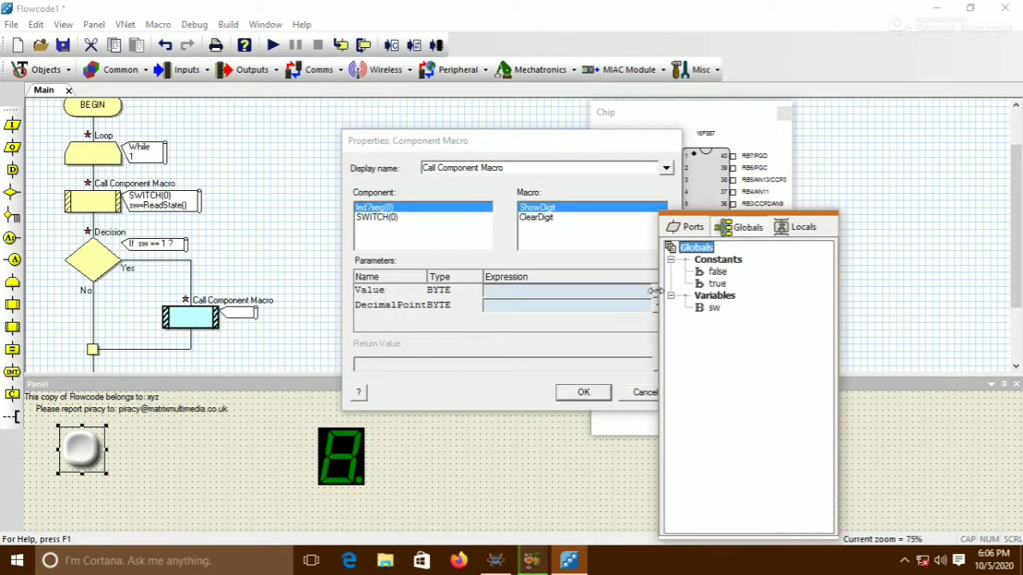
{"action": "right_click", "coordinate": [714, 296]}
{"action": "left_click", "coordinate": [693, 313]}
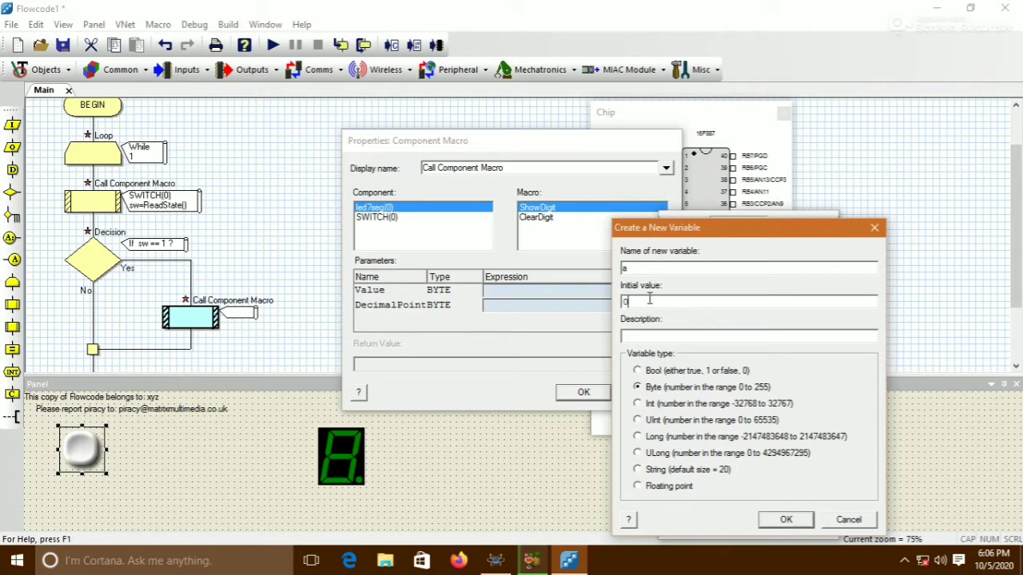
{"action": "left_click", "coordinate": [781, 523]}
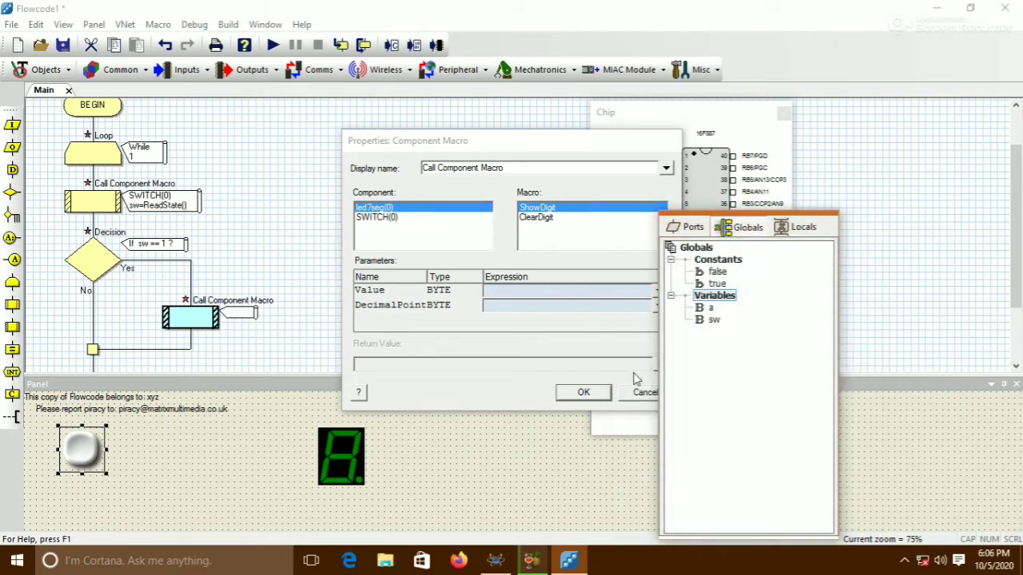
{"action": "double_click", "coordinate": [710, 308]}
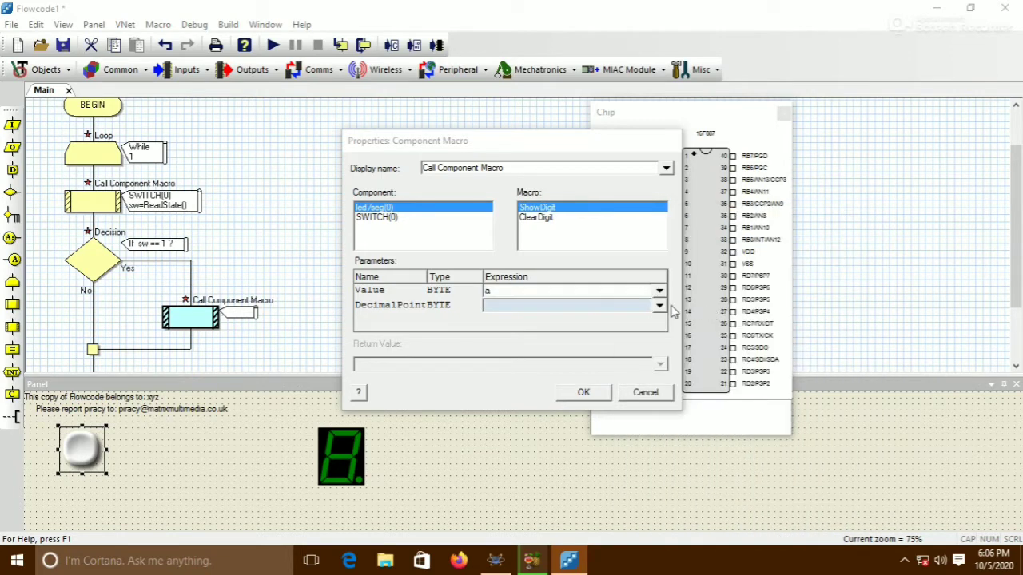
{"action": "left_click", "coordinate": [588, 308]}
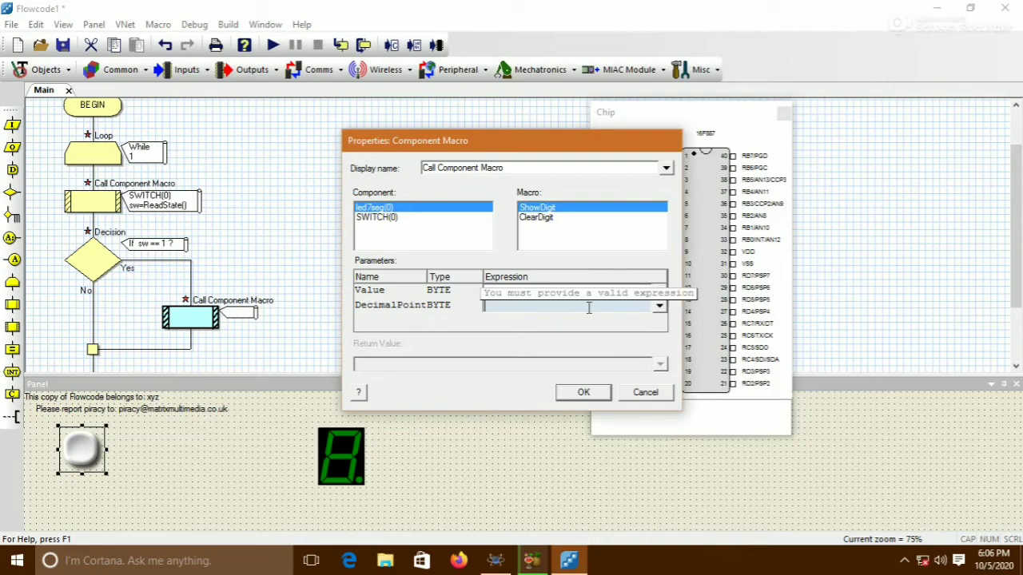
{"action": "type", "text": "0"}
{"action": "left_click", "coordinate": [585, 393]}
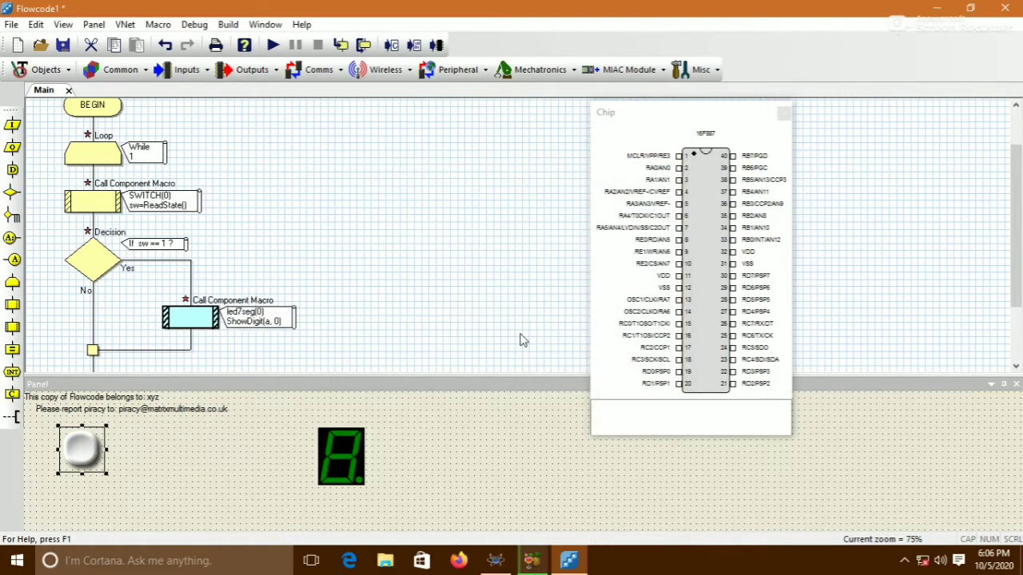
Add a Calculation after the ShowDigit call in the Yes branch with the expression a=a+1
{"action": "scroll", "coordinate": [417, 258], "scroll_direction": "down", "scroll_amount": 2}
{"action": "left_click_drag", "start_coordinate": [12, 349], "coordinate": [166, 288]}
{"action": "double_click", "coordinate": [190, 320]}
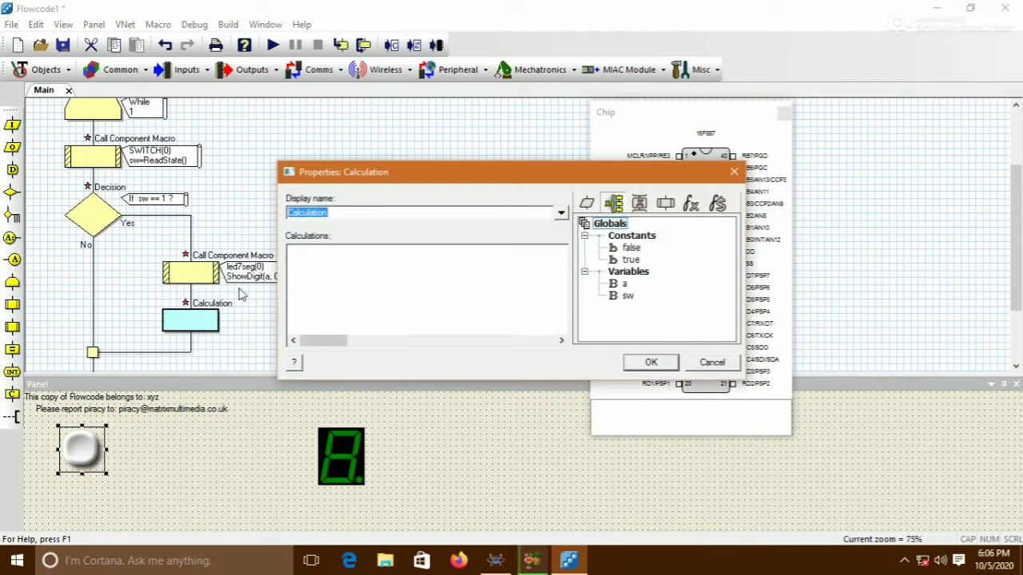
{"action": "left_click", "coordinate": [325, 266]}
{"action": "type", "text": "a"}
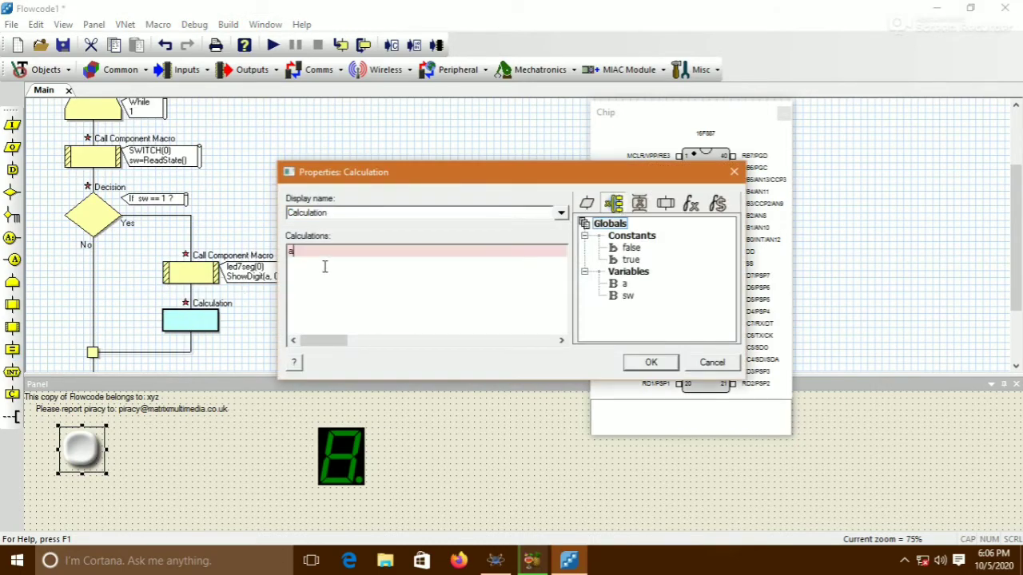
{"action": "type", "text": "=a+1"}
{"action": "left_click", "coordinate": [651, 362]}
Add a Delay after the calculation in the Yes branch and set it to 500 milliseconds
{"action": "left_click_drag", "start_coordinate": [12, 174], "coordinate": [194, 371]}
{"action": "double_click", "coordinate": [193, 368]}
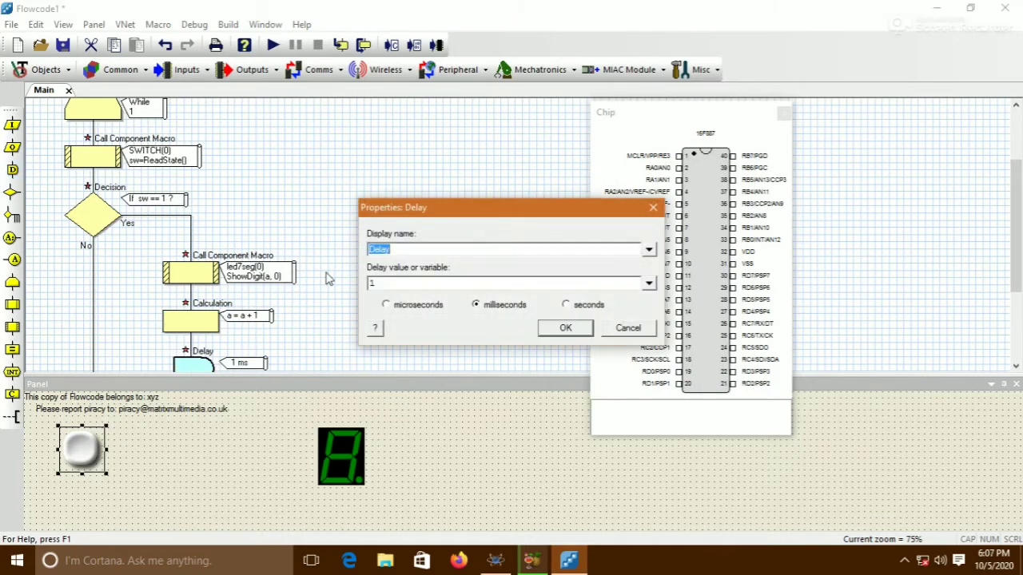
{"action": "left_click", "coordinate": [382, 282]}
{"action": "type", "text": "500"}
{"action": "left_click", "coordinate": [550, 330]}
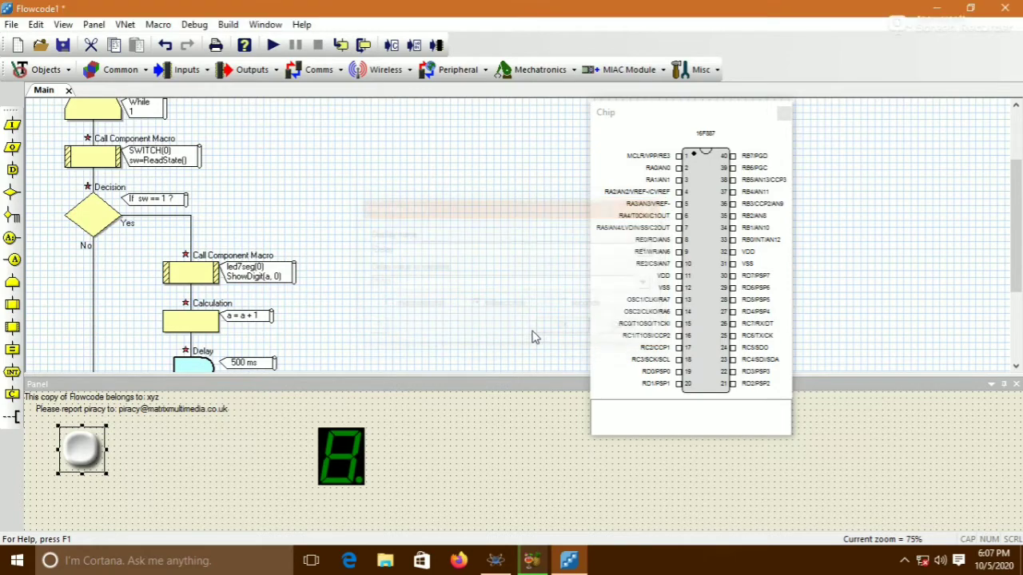
Add a component macro call in the No branch calling led7seg(0) ShowDigit with Value a and DecimalPoint 0
{"action": "scroll", "coordinate": [474, 269], "scroll_direction": "down", "scroll_amount": 3}
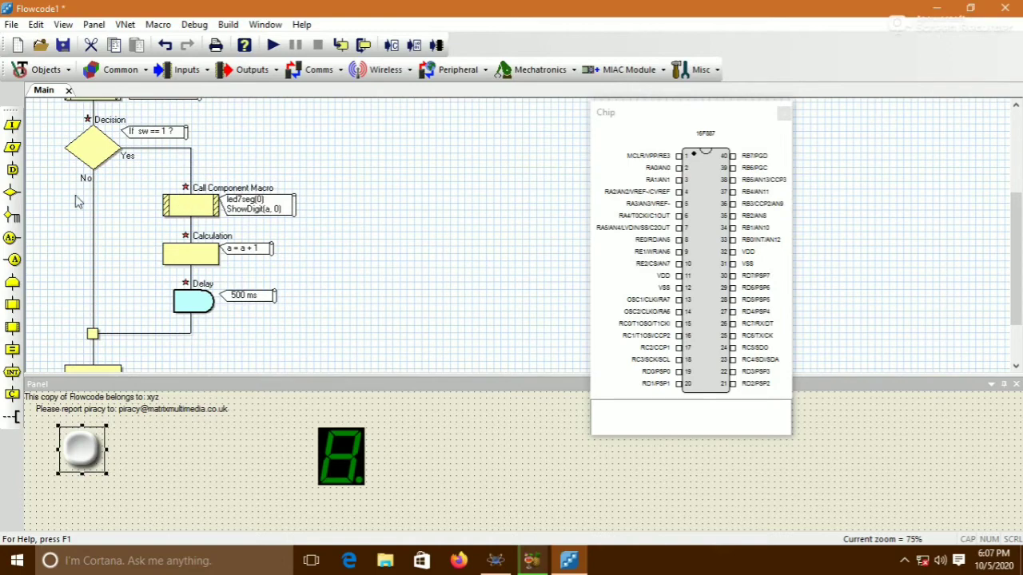
{"action": "left_click_drag", "start_coordinate": [12, 326], "coordinate": [94, 230]}
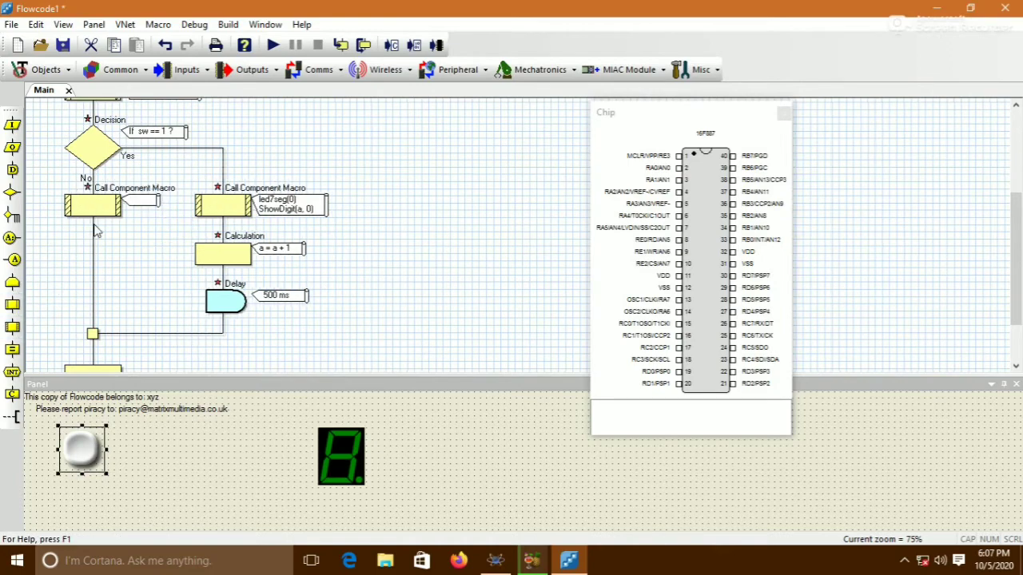
{"action": "double_click", "coordinate": [102, 207]}
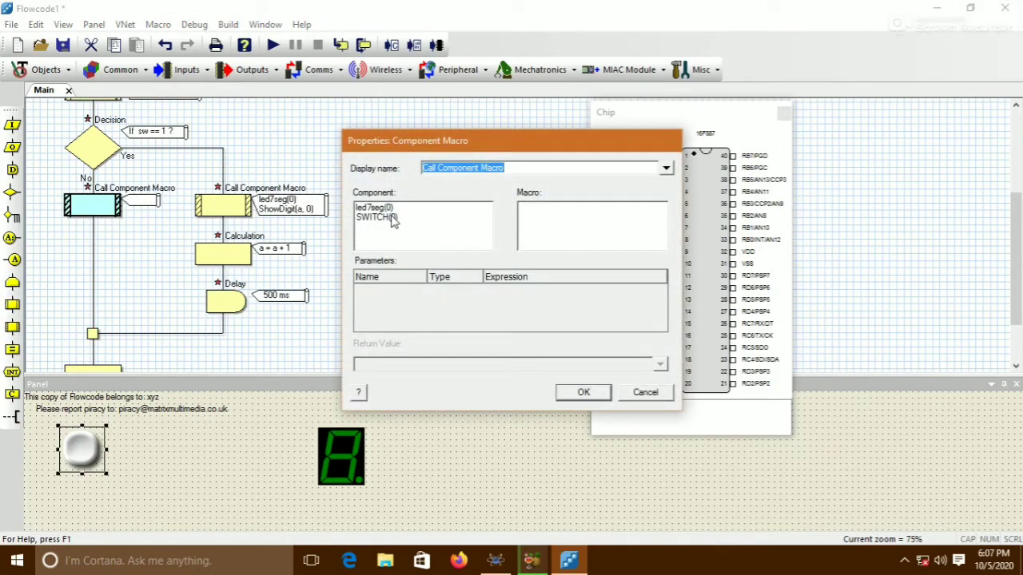
{"action": "left_click", "coordinate": [388, 208]}
{"action": "left_click", "coordinate": [532, 208]}
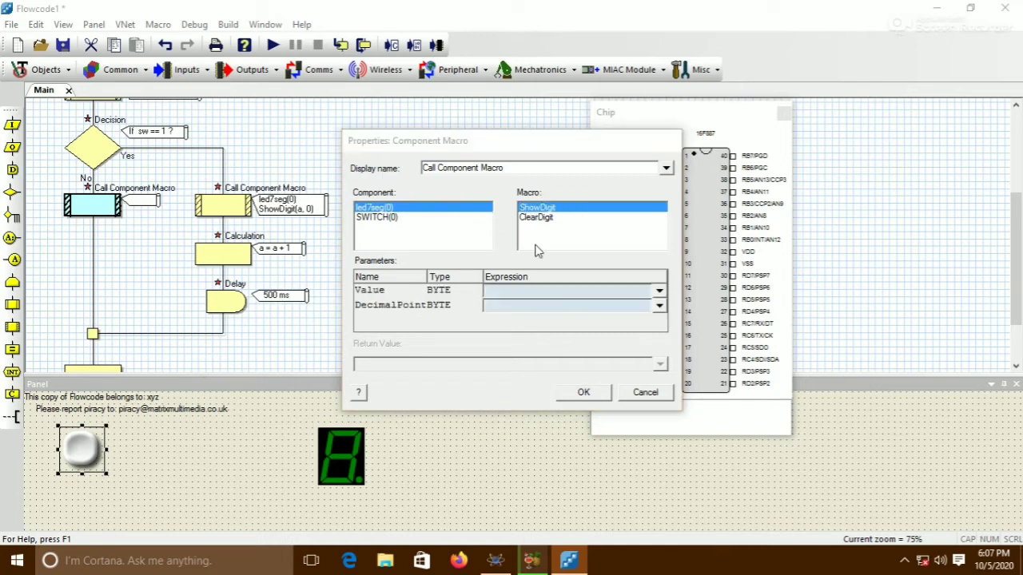
{"action": "left_click", "coordinate": [659, 292]}
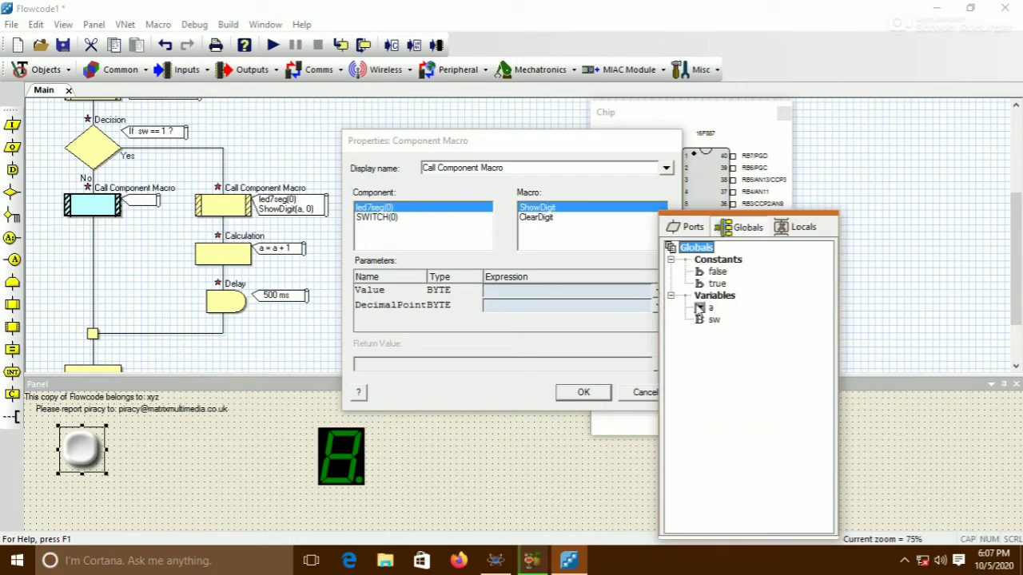
{"action": "double_click", "coordinate": [702, 314]}
{"action": "left_click", "coordinate": [503, 306]}
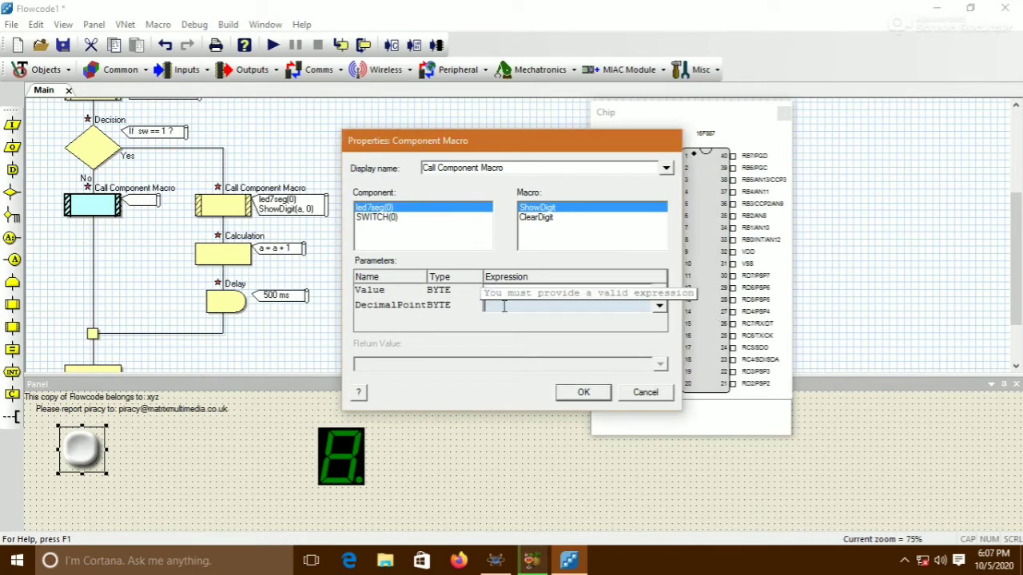
{"action": "type", "text": "0"}
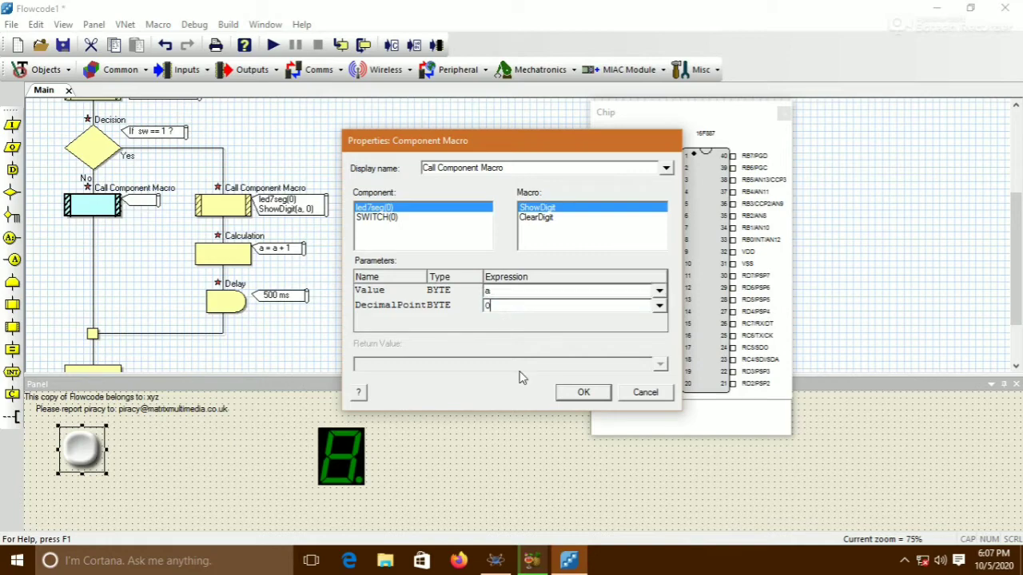
{"action": "left_click", "coordinate": [584, 392]}
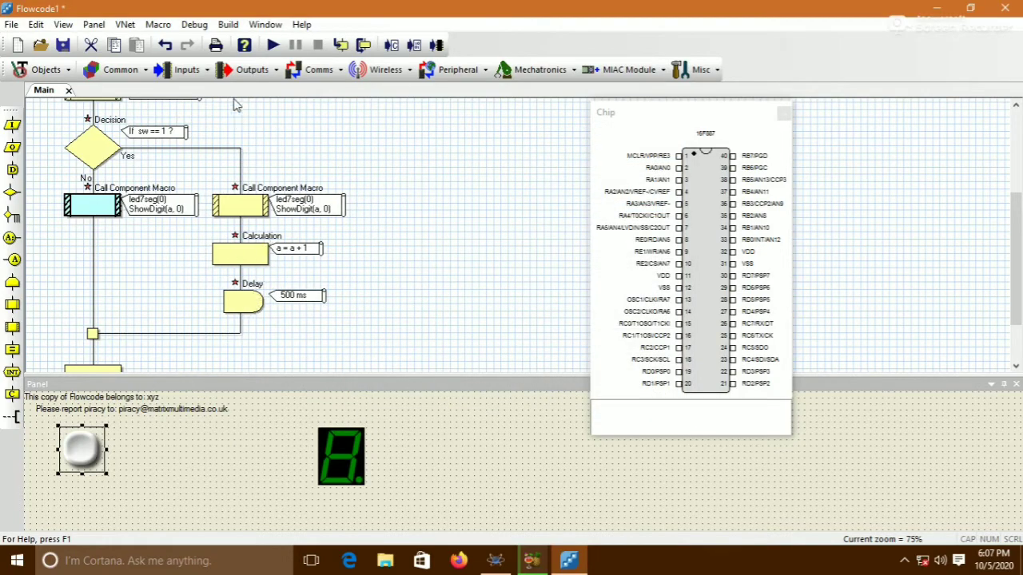
Run the flowchart simulation
{"action": "left_click", "coordinate": [273, 48]}
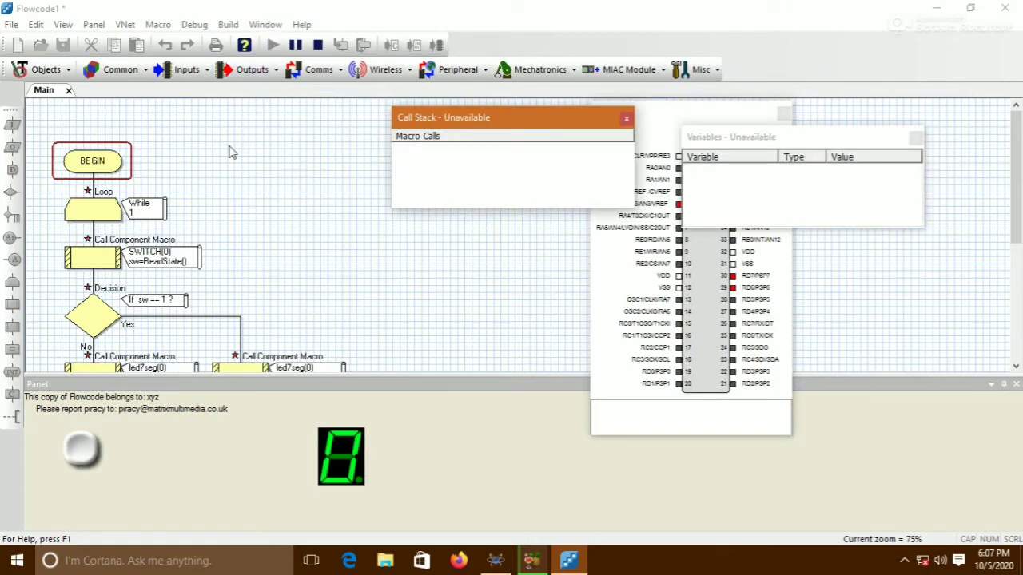
Press the simulated pushbutton repeatedly to test the counter on the seven-segment display, then stop the simulation
{"action": "left_click", "coordinate": [78, 464]}
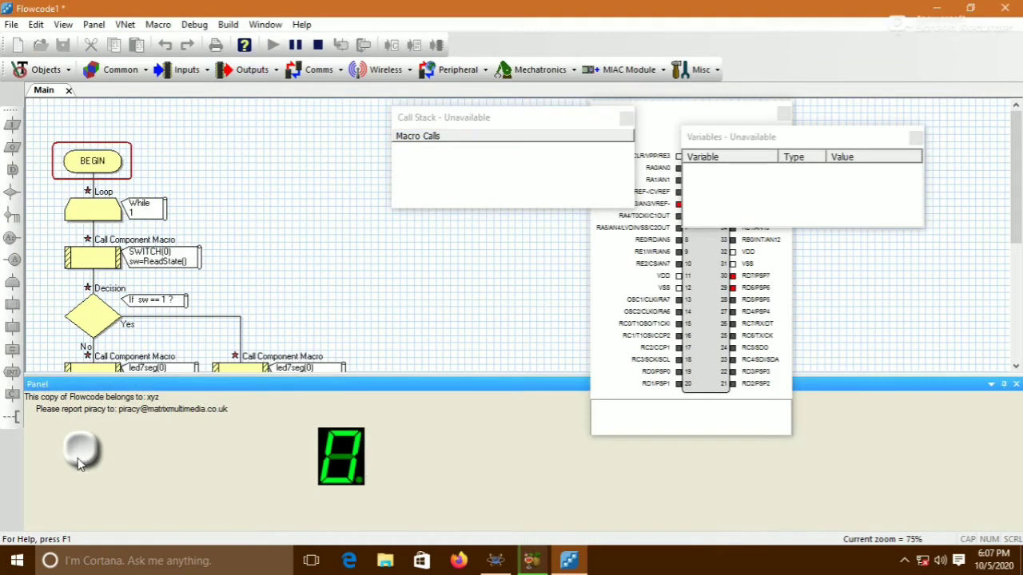
{"action": "left_click", "coordinate": [84, 463]}
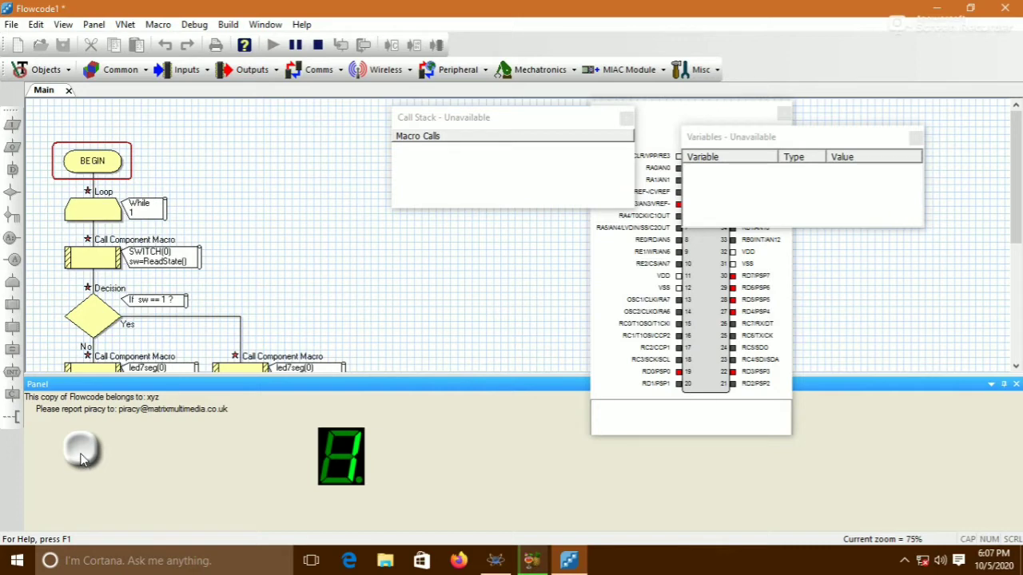
{"action": "left_click", "coordinate": [80, 456]}
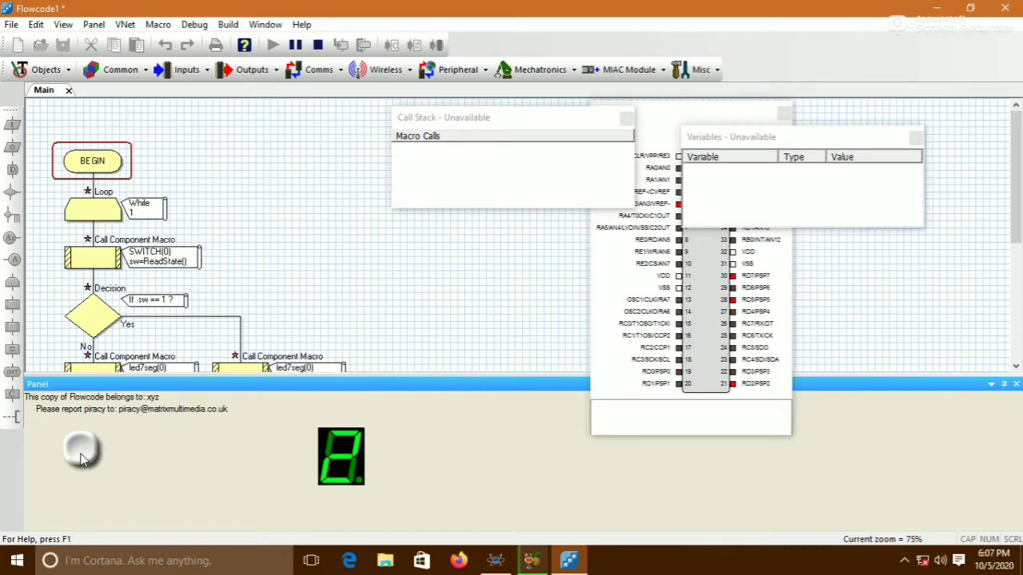
{"action": "left_click", "coordinate": [80, 451]}
{"action": "left_click", "coordinate": [81, 451]}
{"action": "left_click", "coordinate": [80, 452]}
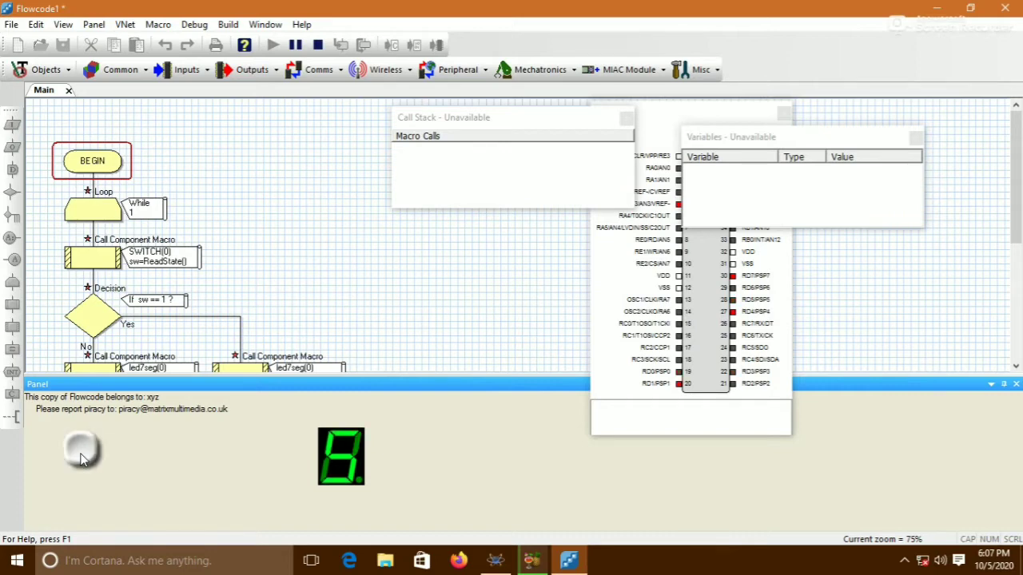
{"action": "left_click", "coordinate": [81, 452]}
{"action": "left_click", "coordinate": [81, 451]}
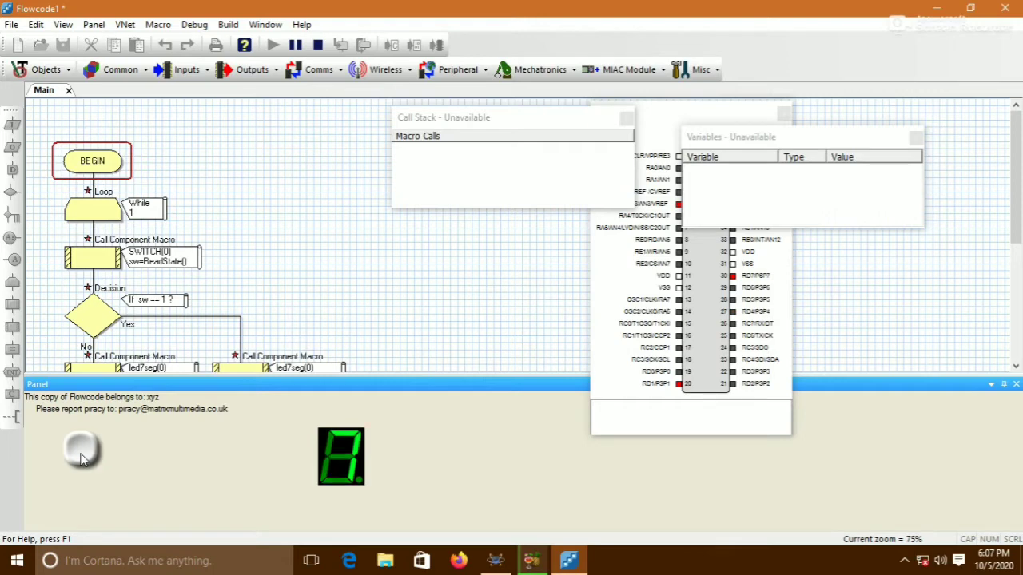
{"action": "left_click", "coordinate": [81, 451]}
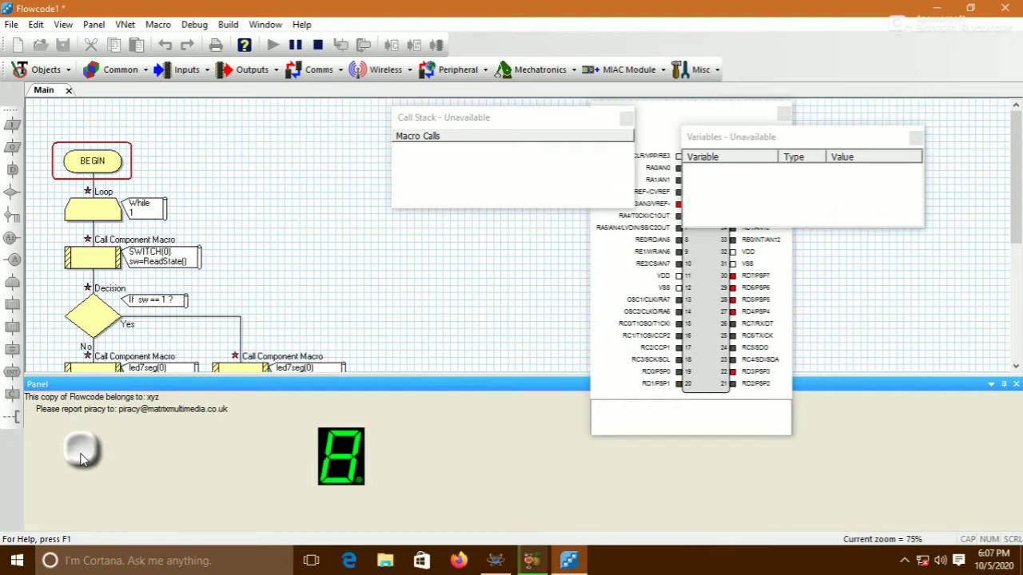
{"action": "left_click", "coordinate": [81, 452]}
{"action": "left_click", "coordinate": [81, 452]}
{"action": "left_click", "coordinate": [317, 45]}
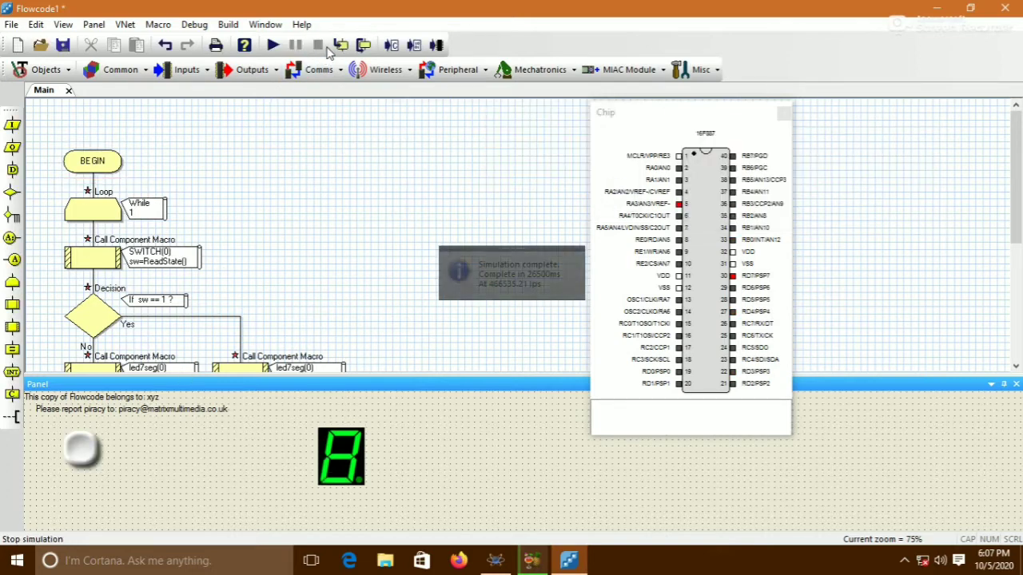
Save the Flowcode program as 7 segment display and switch
{"action": "left_click", "coordinate": [10, 25]}
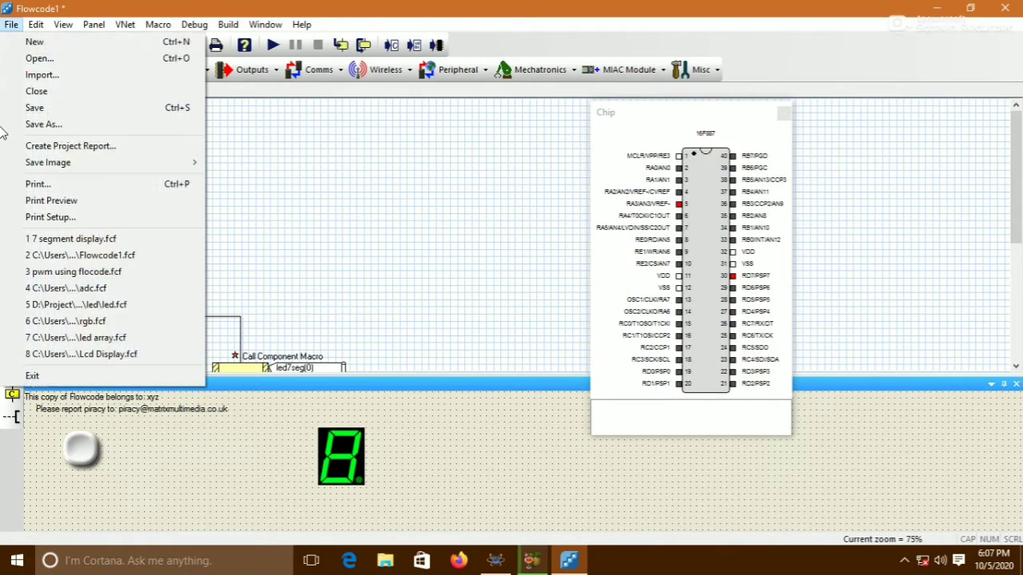
{"action": "left_click", "coordinate": [8, 124]}
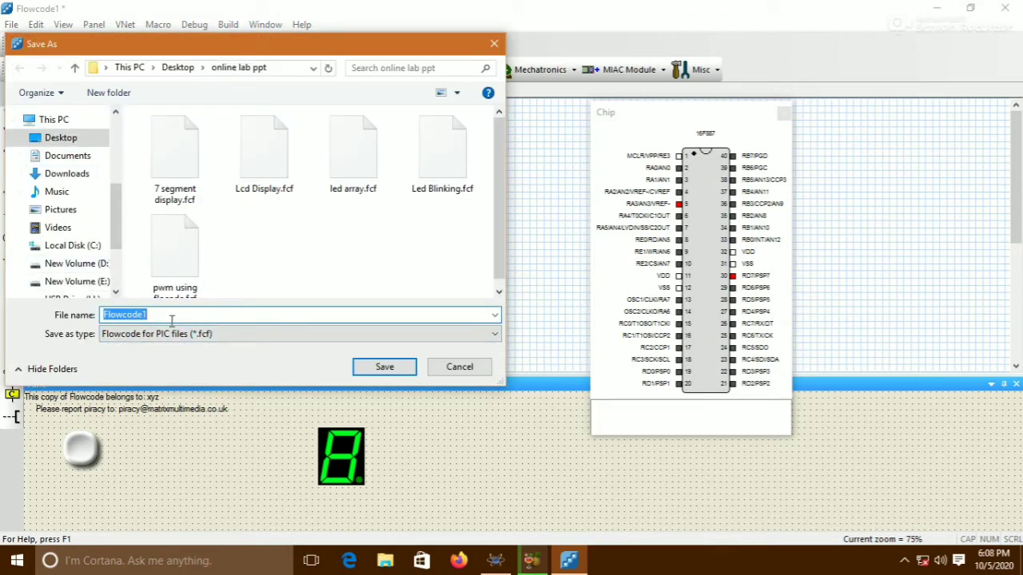
{"action": "type", "text": "7 segment display and switch"}
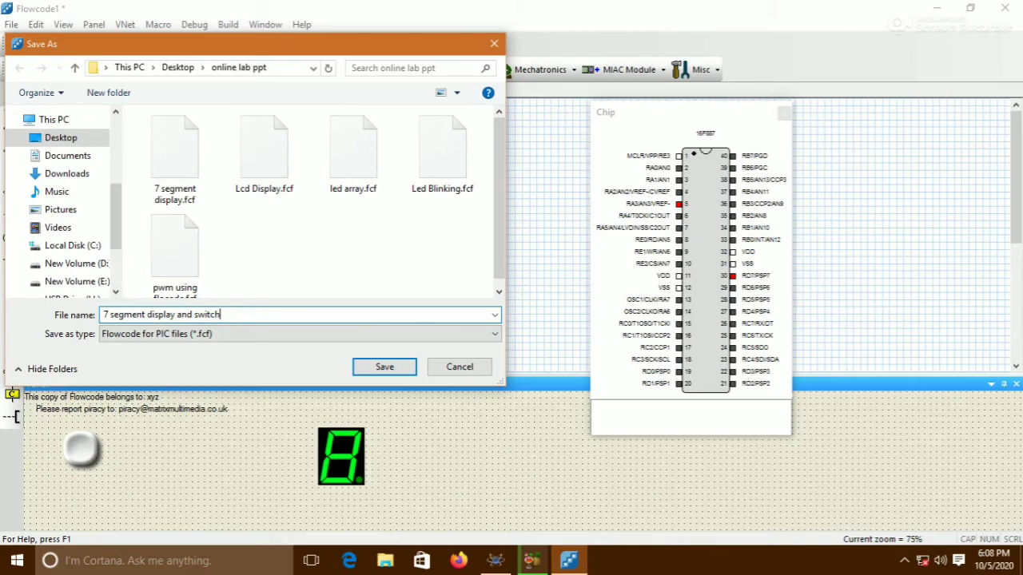
{"action": "left_click", "coordinate": [386, 367]}
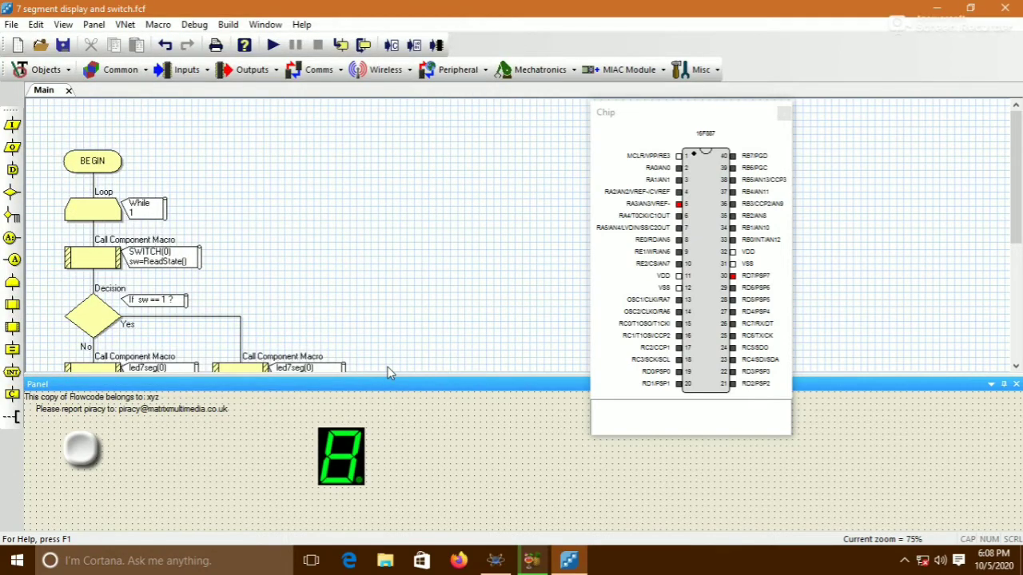
Switch to Proteus and add the PIC16F887 microcontroller to the device list from the library
{"action": "left_click", "coordinate": [494, 562]}
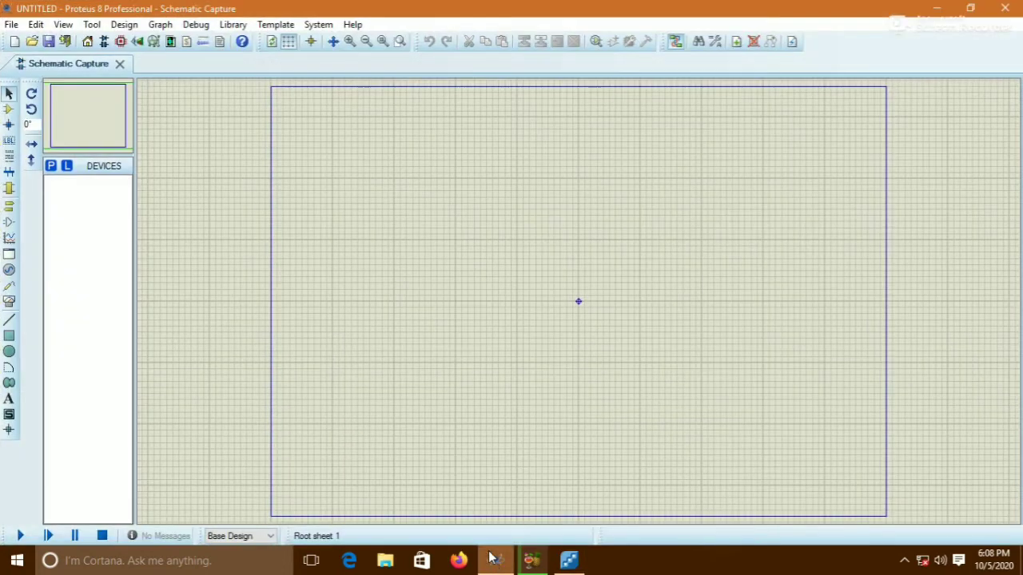
{"action": "left_click", "coordinate": [50, 166]}
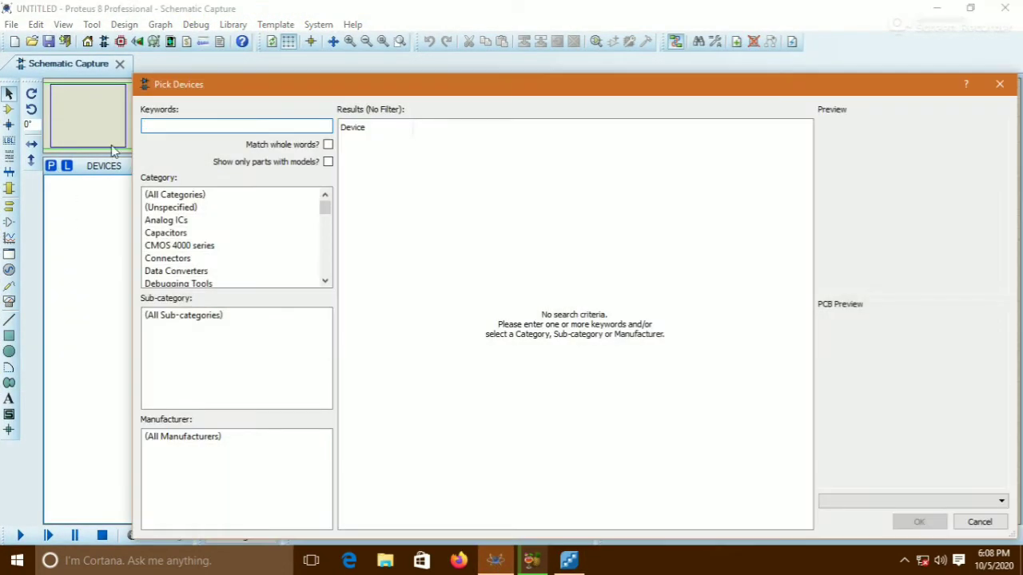
{"action": "type", "text": "16f887"}
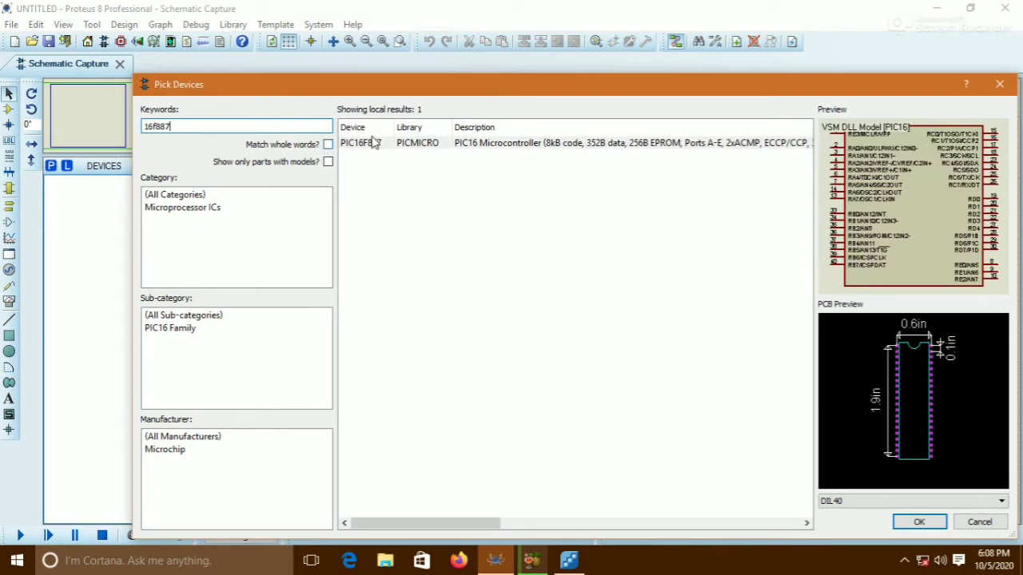
{"action": "double_click", "coordinate": [380, 149]}
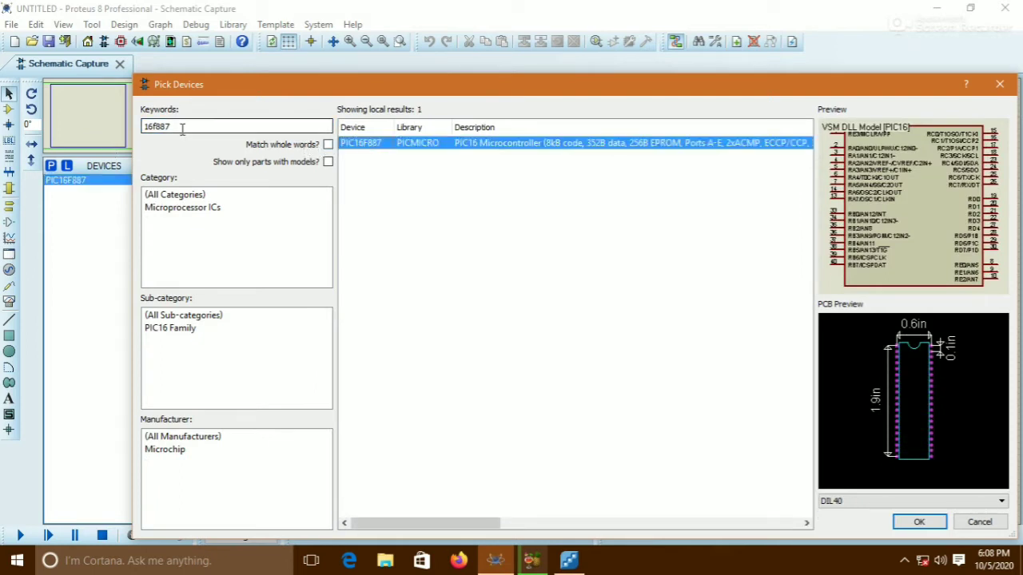
Search the library for button and add the BUTTON device
{"action": "left_click_drag", "start_coordinate": [183, 128], "coordinate": [136, 130]}
{"action": "type", "text": "button"}
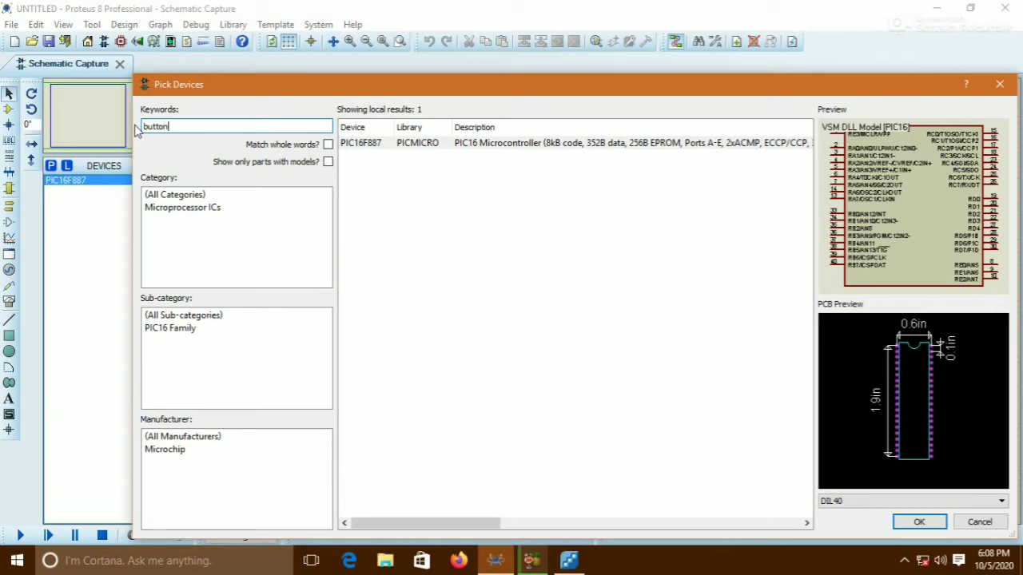
{"action": "double_click", "coordinate": [372, 145]}
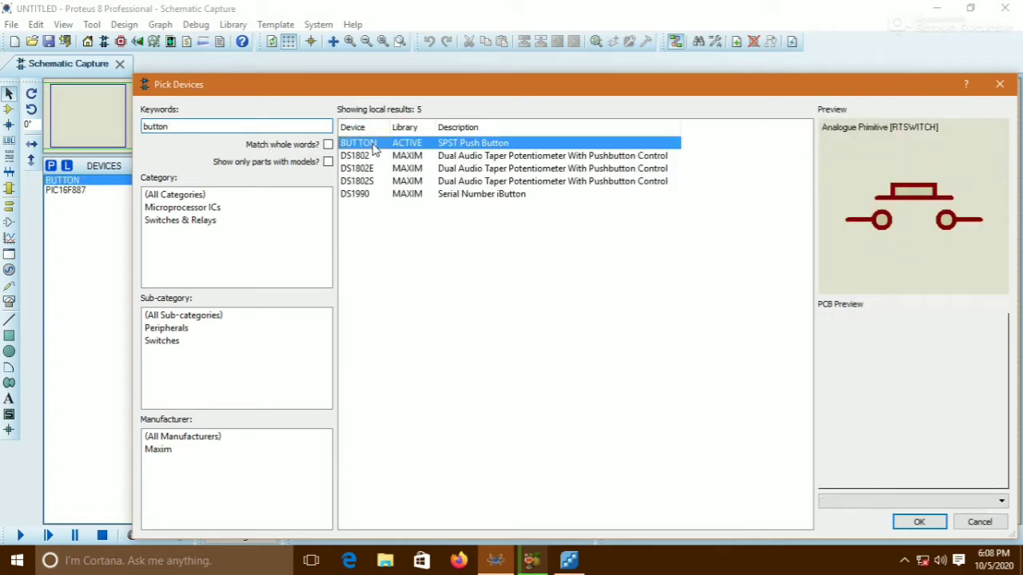
Search the library for resistor and add the RESISTOR device
{"action": "left_click_drag", "start_coordinate": [180, 126], "coordinate": [137, 129]}
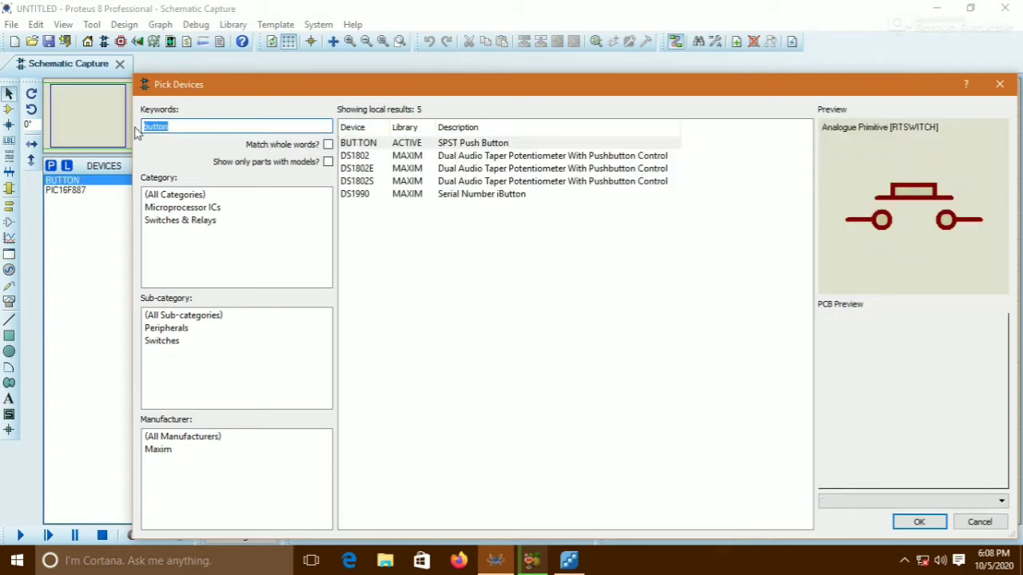
{"action": "type", "text": "resisto"}
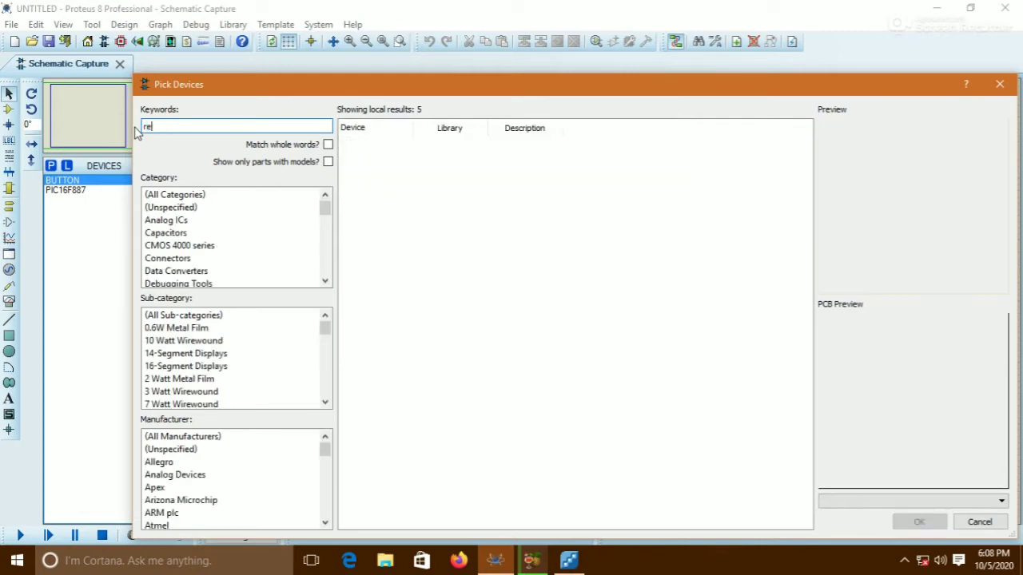
{"action": "type", "text": "r"}
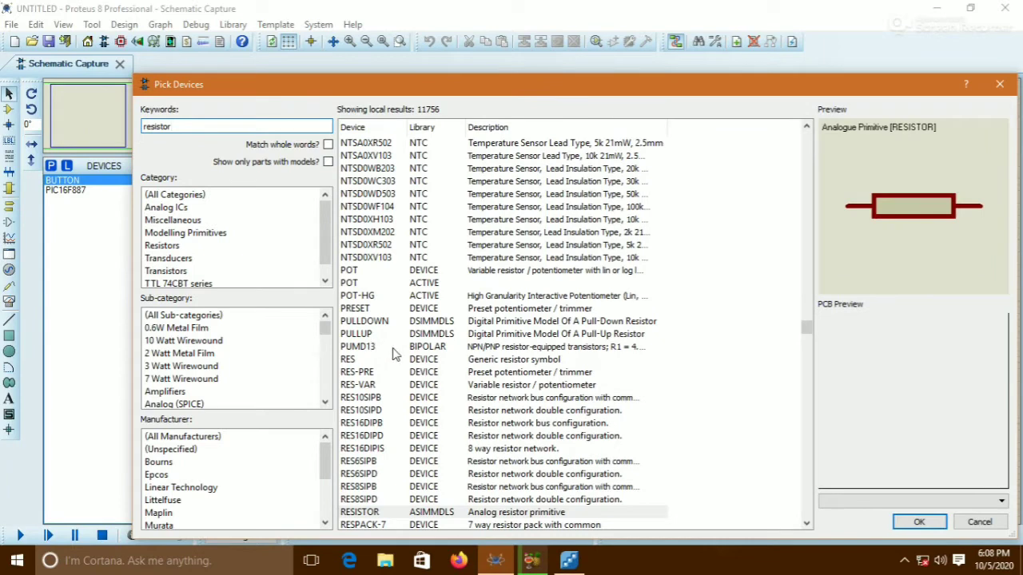
{"action": "double_click", "coordinate": [369, 518]}
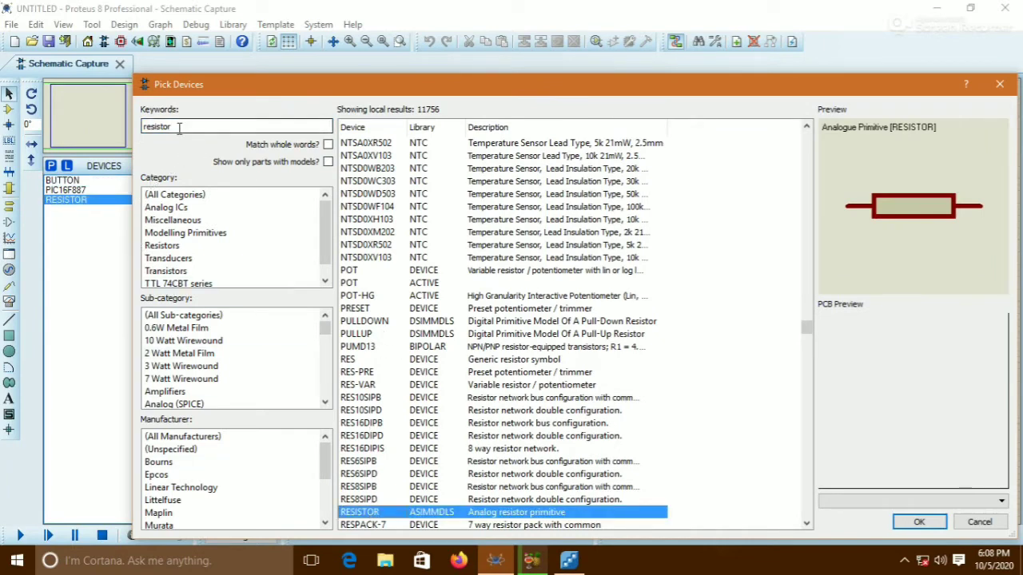
Search the library for display and add the 7SEG-COM-AN-GRN seven-segment common anode display, closing the picker
{"action": "left_click_drag", "start_coordinate": [171, 126], "coordinate": [127, 128]}
{"action": "type", "text": "d"}
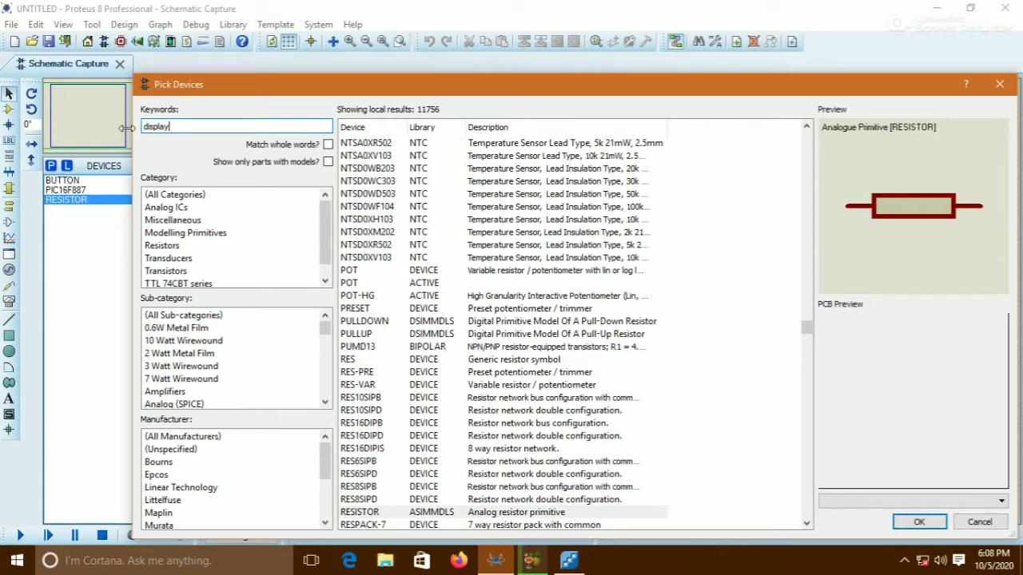
{"action": "type", "text": "isplay"}
{"action": "left_click", "coordinate": [445, 143]}
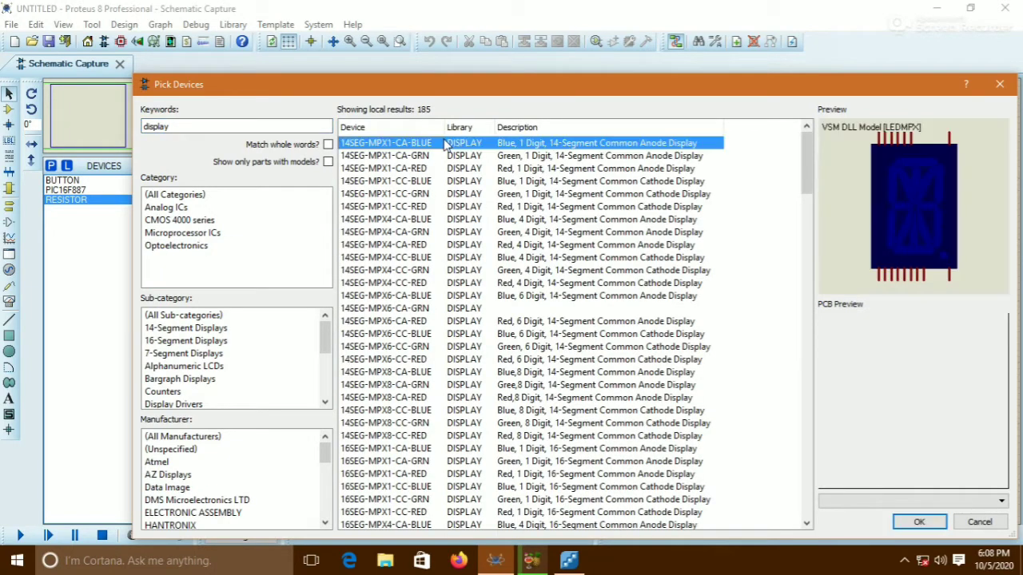
{"action": "key", "text": "Down"}
{"action": "key", "text": "Down"}
{"action": "key", "text": "Down"}
{"action": "key", "text": "Down"}
{"action": "key", "text": "Down"}
{"action": "key", "text": "Down"}
{"action": "key", "text": "Down"}
{"action": "key", "text": "Down"}
{"action": "key", "text": "Down"}
{"action": "key", "text": "Down"}
{"action": "key", "text": "Down"}
{"action": "key", "text": "Down"}
{"action": "key", "text": "Down"}
{"action": "key", "text": "Down"}
{"action": "key", "text": "Down"}
{"action": "key", "text": "Down"}
{"action": "key", "text": "Down"}
{"action": "key", "text": "Down"}
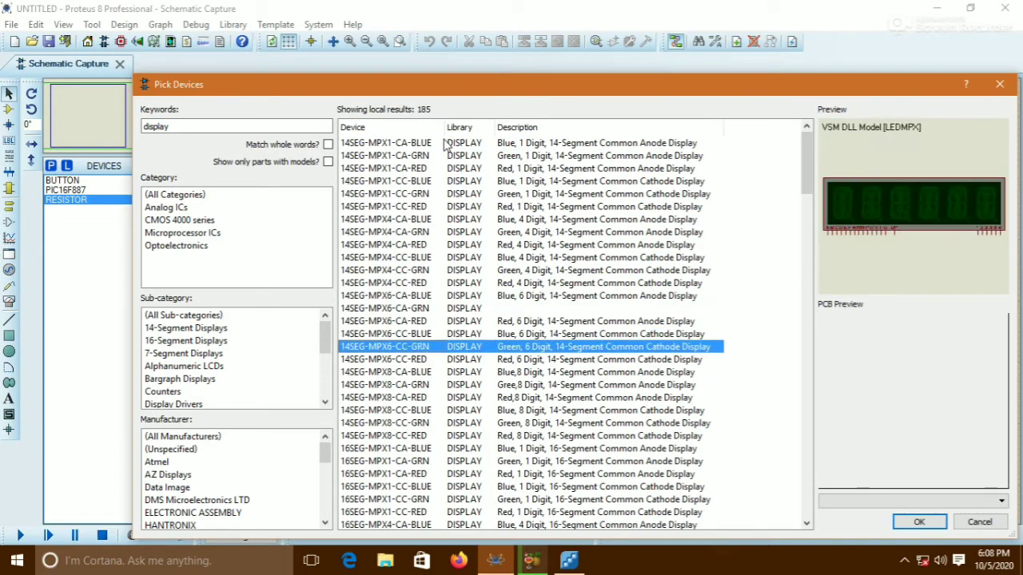
{"action": "key", "text": "Down"}
{"action": "key", "text": "Down"}
{"action": "key", "text": "Down"}
{"action": "key", "text": "Down"}
{"action": "key", "text": "Down"}
{"action": "key", "text": "Down"}
{"action": "key", "text": "Down"}
{"action": "key", "text": "Down"}
{"action": "key", "text": "Down"}
{"action": "key", "text": "Down"}
{"action": "key", "text": "Down"}
{"action": "key", "text": "Down"}
{"action": "key", "text": "Down"}
{"action": "key", "text": "Down"}
{"action": "key", "text": "Down"}
{"action": "key", "text": "Down"}
{"action": "key", "text": "Down"}
{"action": "key", "text": "Down"}
{"action": "key", "text": "Down"}
{"action": "key", "text": "Down"}
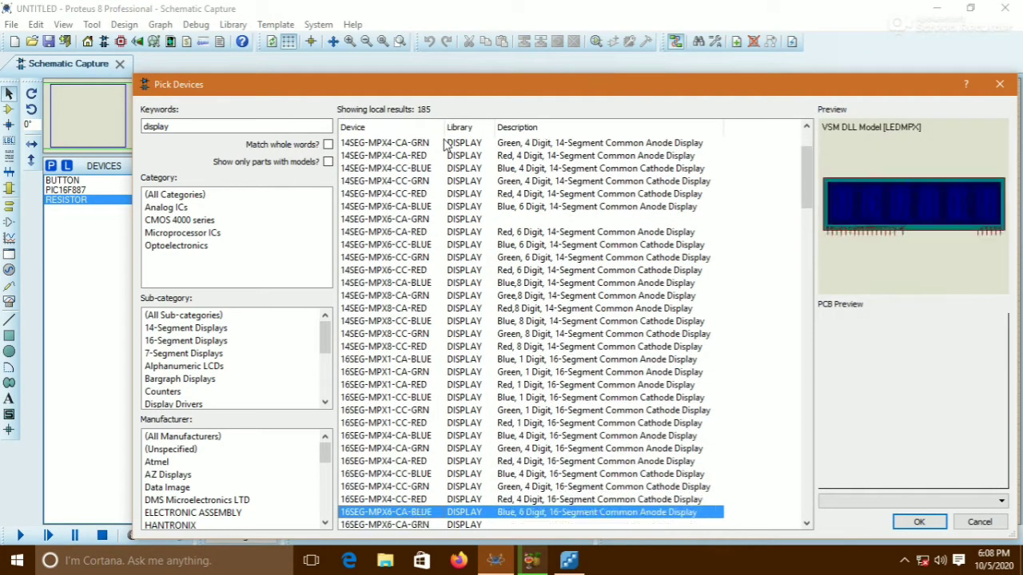
{"action": "key", "text": "Down"}
{"action": "key", "text": "Down"}
{"action": "key", "text": "Down"}
{"action": "key", "text": "Down"}
{"action": "key", "text": "Down"}
{"action": "key", "text": "Down"}
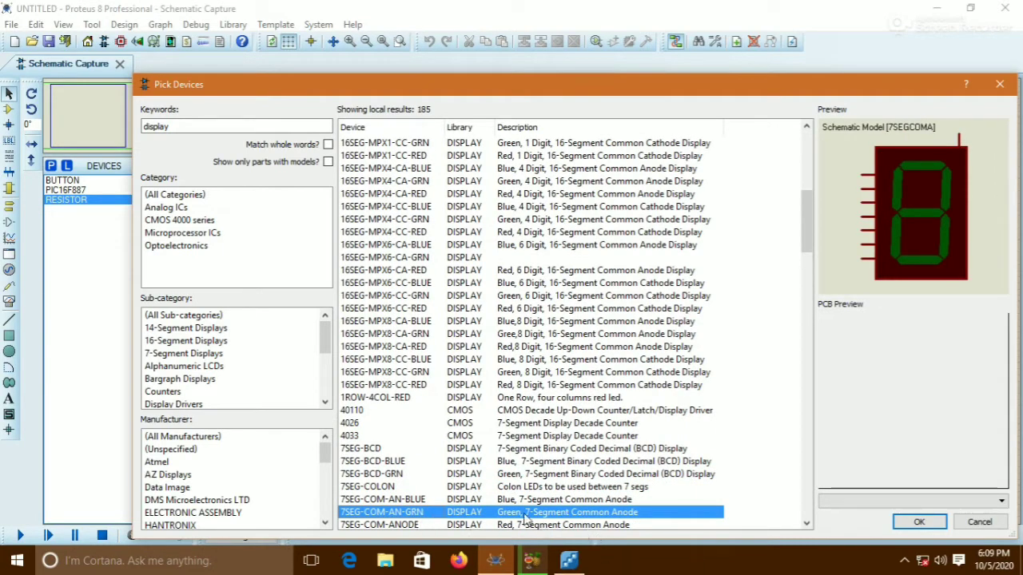
{"action": "double_click", "coordinate": [605, 516]}
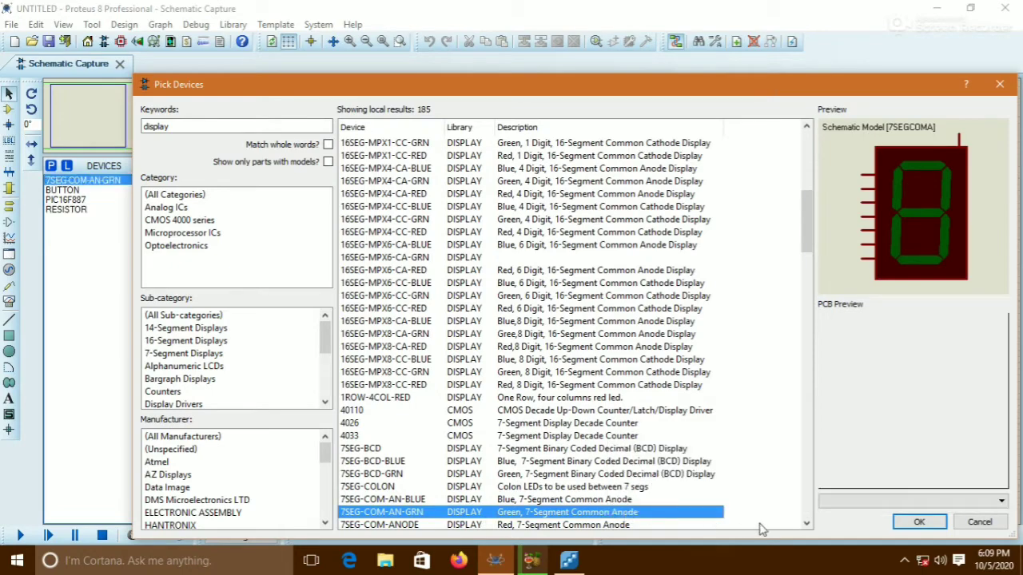
{"action": "left_click", "coordinate": [900, 523]}
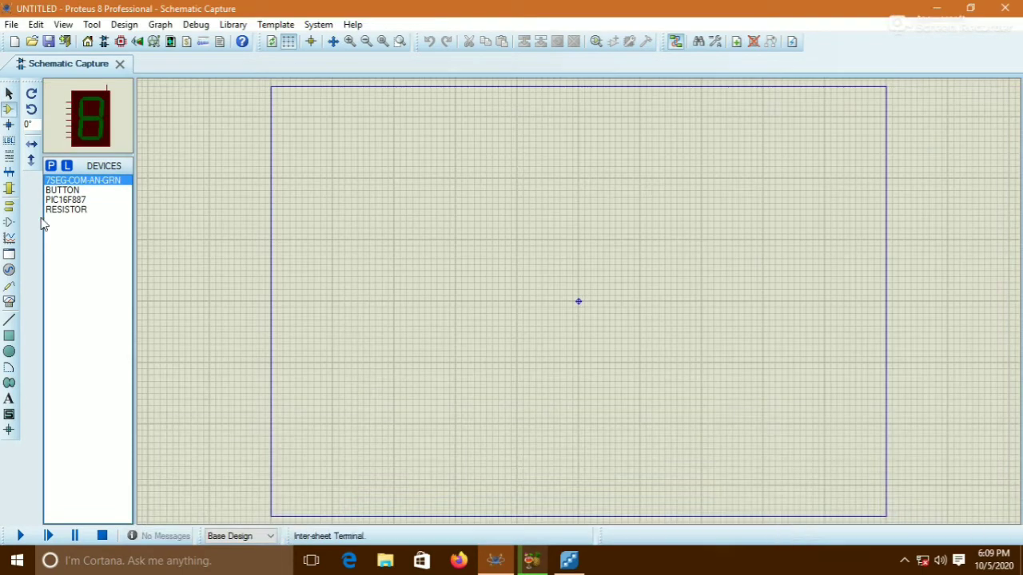
Place the PIC16F887 in the middle of the schematic sheet
{"action": "left_click", "coordinate": [63, 203]}
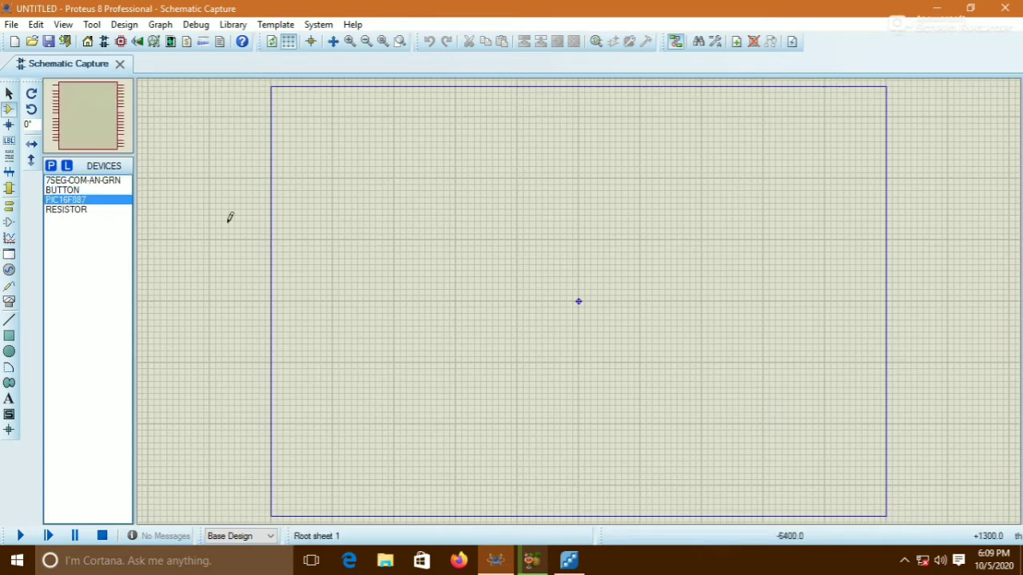
{"action": "left_click", "coordinate": [473, 205]}
{"action": "left_click", "coordinate": [471, 252]}
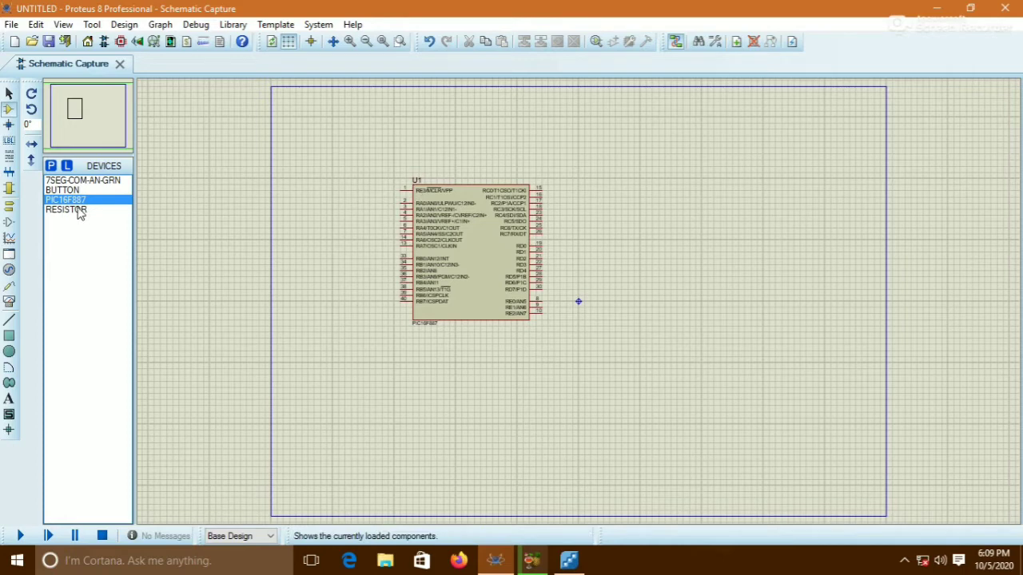
Place the green seven-segment display to the right of the microcontroller
{"action": "left_click", "coordinate": [72, 180]}
{"action": "left_click", "coordinate": [631, 274]}
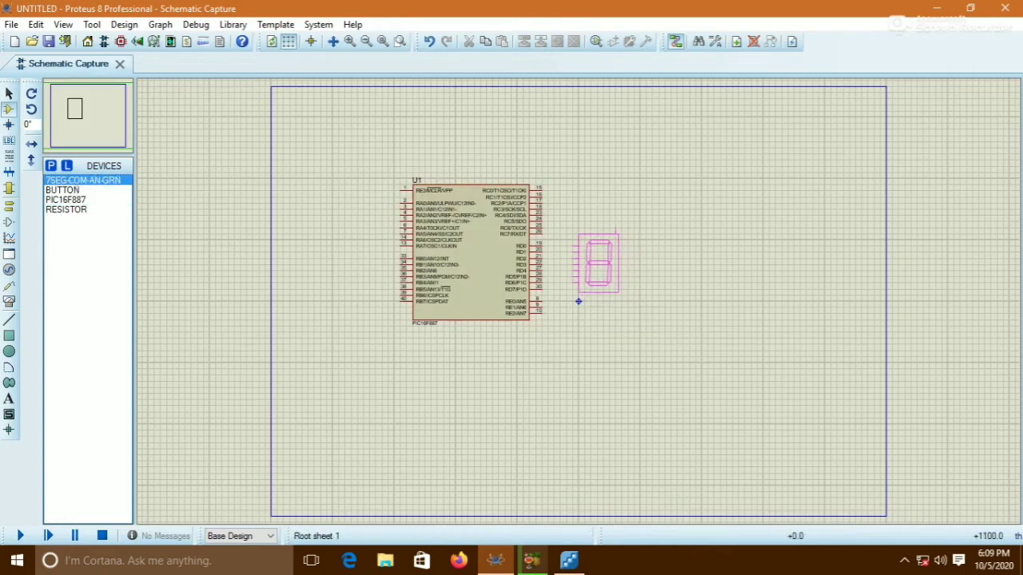
{"action": "left_click", "coordinate": [579, 301]}
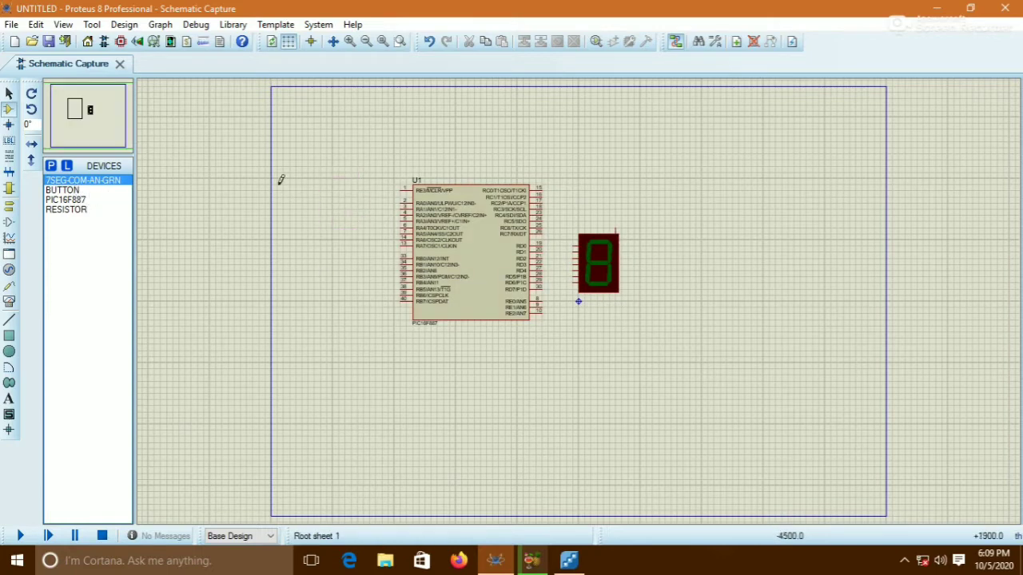
Place the pushbutton and a resistor beside each other to the left of the microcontroller's upper pins
{"action": "left_click", "coordinate": [64, 190]}
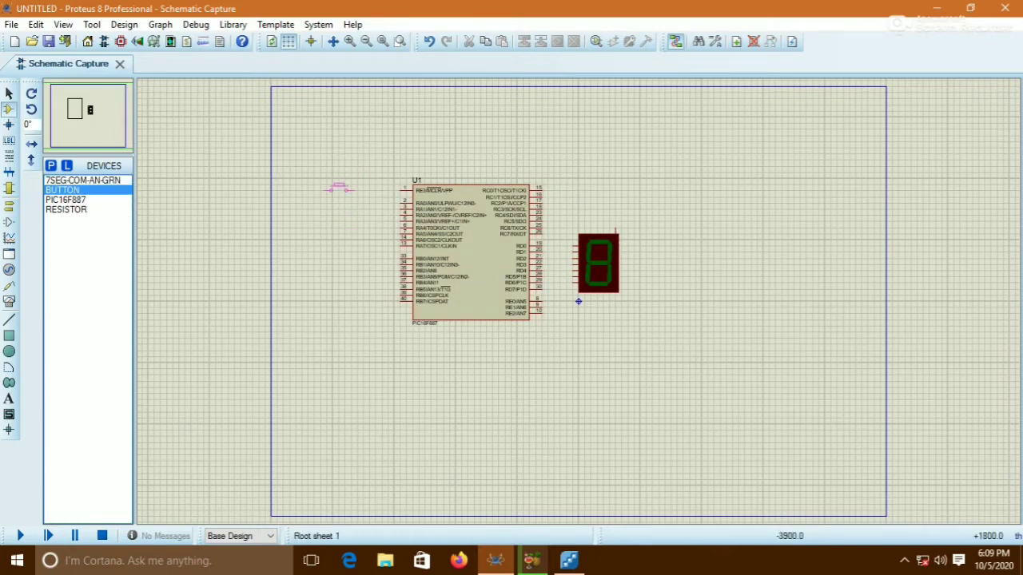
{"action": "left_click", "coordinate": [322, 189]}
{"action": "left_click", "coordinate": [89, 211]}
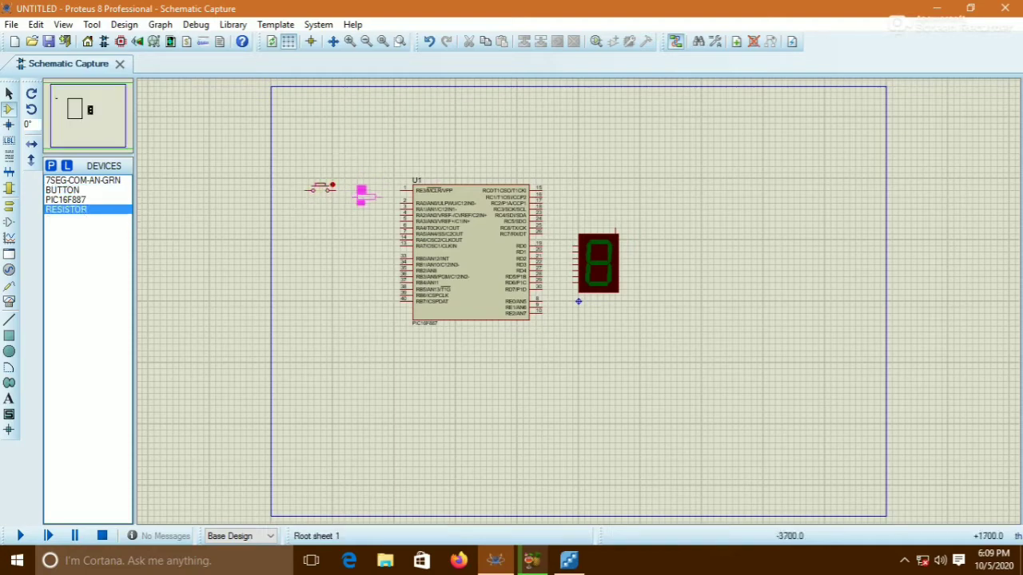
{"action": "left_click", "coordinate": [361, 191]}
{"action": "scroll", "coordinate": [352, 226], "scroll_direction": "up", "scroll_amount": 2}
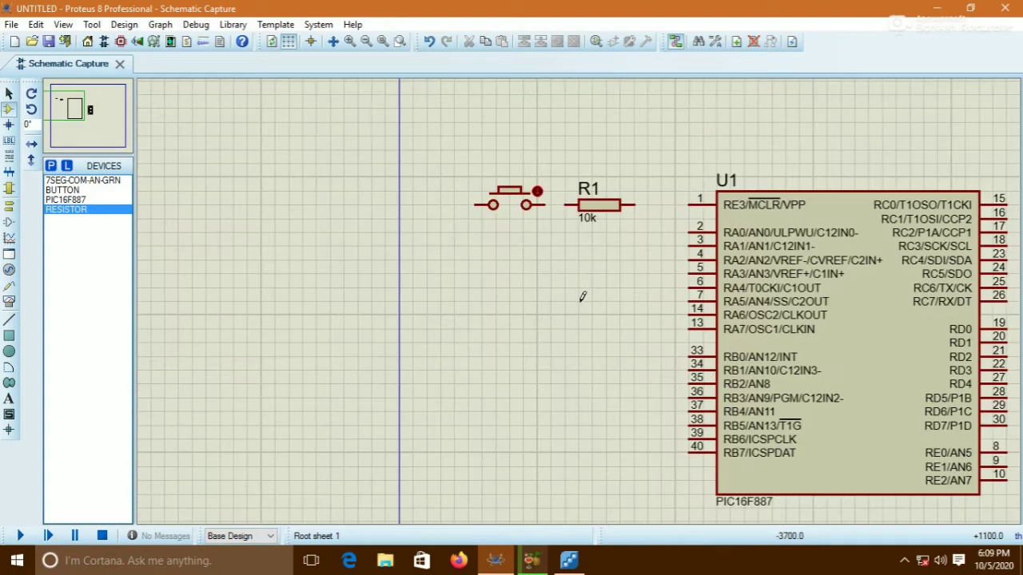
Wire the pushbutton to the resistor and run a wire from their junction to the microcontroller's RA0 pin
{"action": "left_click", "coordinate": [547, 205]}
{"action": "left_click", "coordinate": [564, 205]}
{"action": "left_click", "coordinate": [550, 203]}
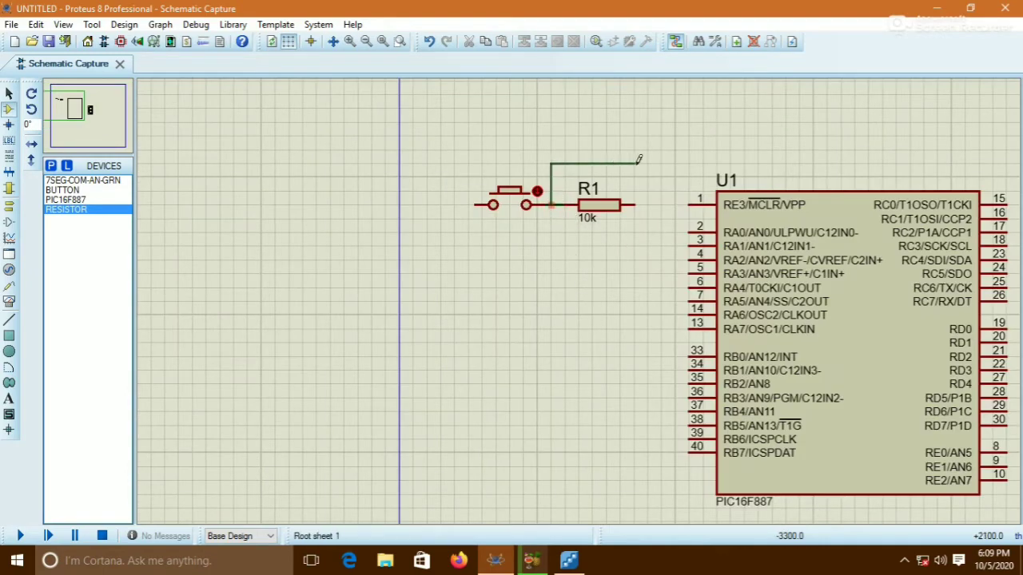
{"action": "left_click", "coordinate": [686, 226]}
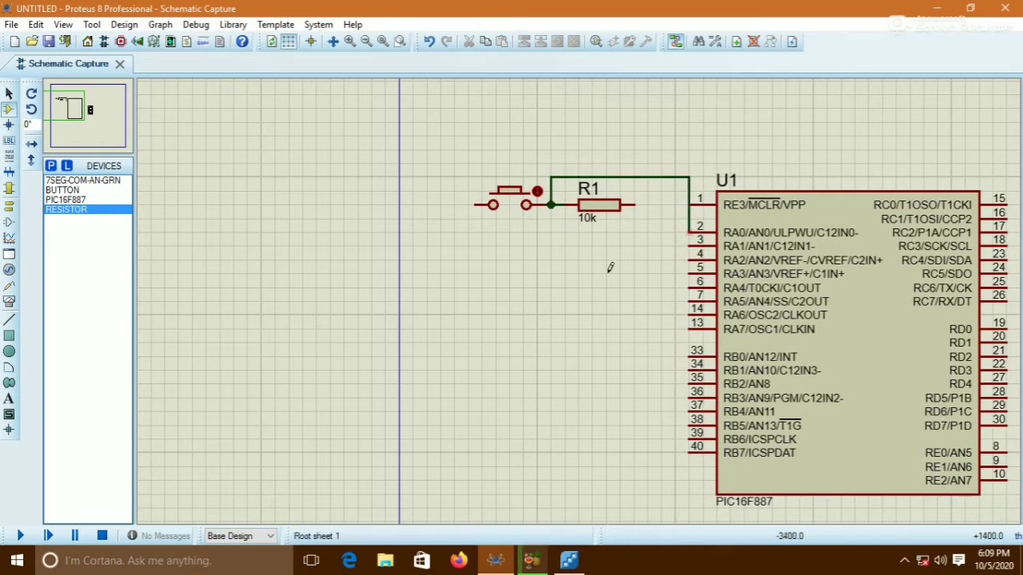
Place a ground terminal below the pushbutton and wire it to the button's free terminal
{"action": "left_click", "coordinate": [8, 206]}
{"action": "left_click", "coordinate": [71, 229]}
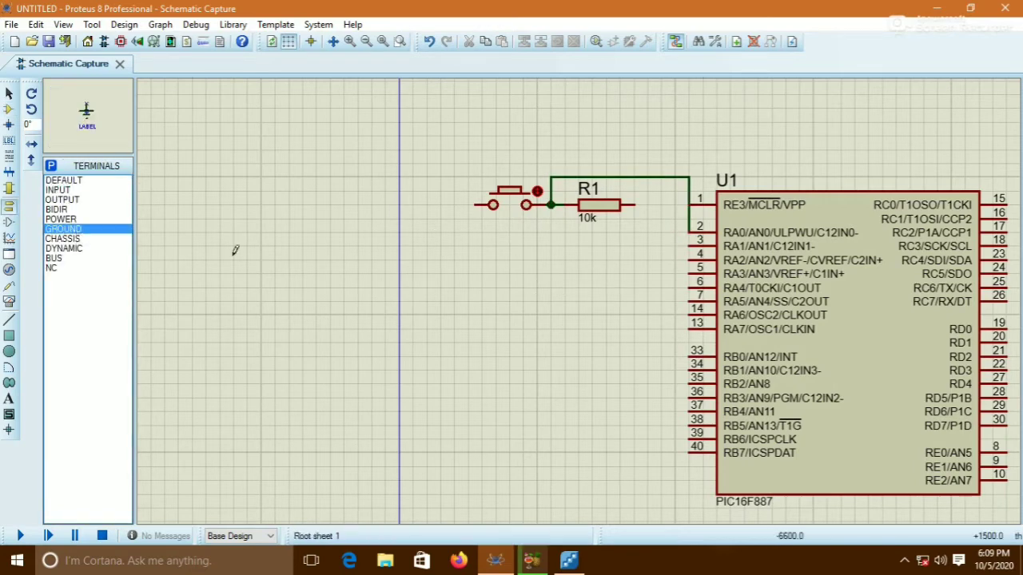
{"action": "left_click", "coordinate": [440, 243]}
{"action": "left_click", "coordinate": [440, 232]}
{"action": "left_click", "coordinate": [475, 205]}
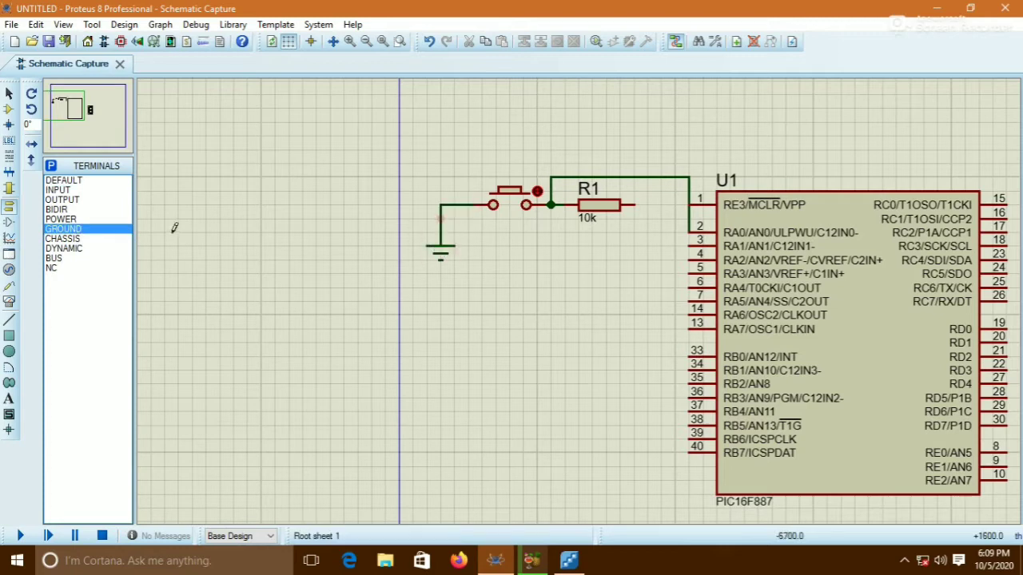
Place a power terminal below the resistor and wire it to the resistor's free end
{"action": "left_click", "coordinate": [61, 219]}
{"action": "left_click", "coordinate": [591, 257]}
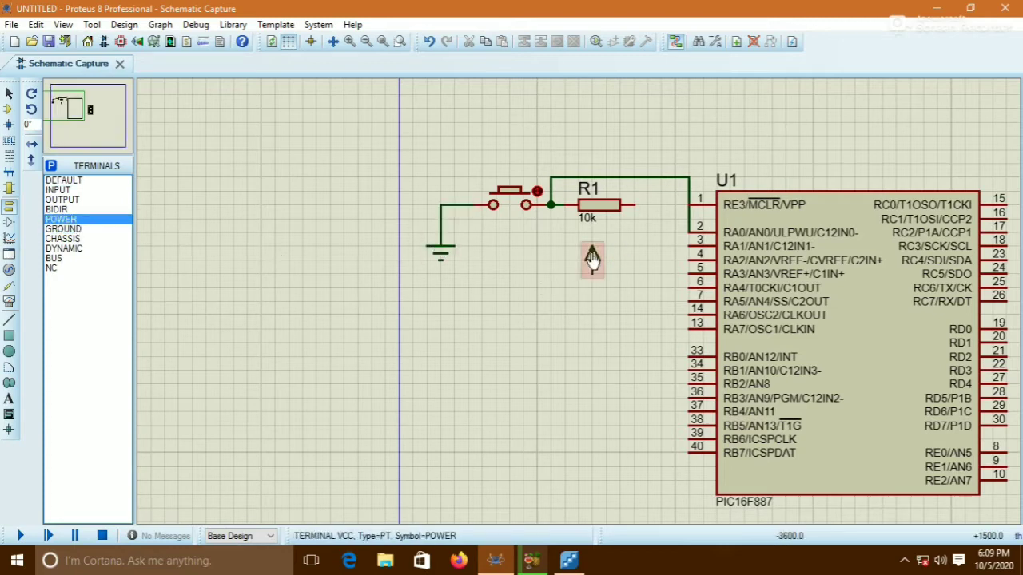
{"action": "left_click", "coordinate": [592, 268]}
{"action": "left_click", "coordinate": [635, 205]}
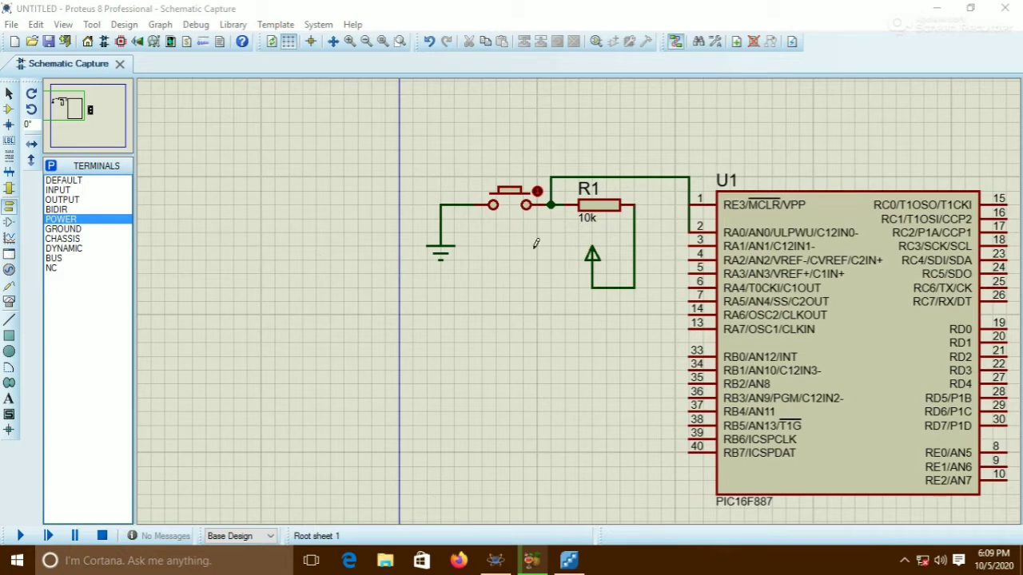
Check the pushbutton's pin connection in the Flowcode project, then return to the schematic
{"action": "left_click", "coordinate": [531, 560]}
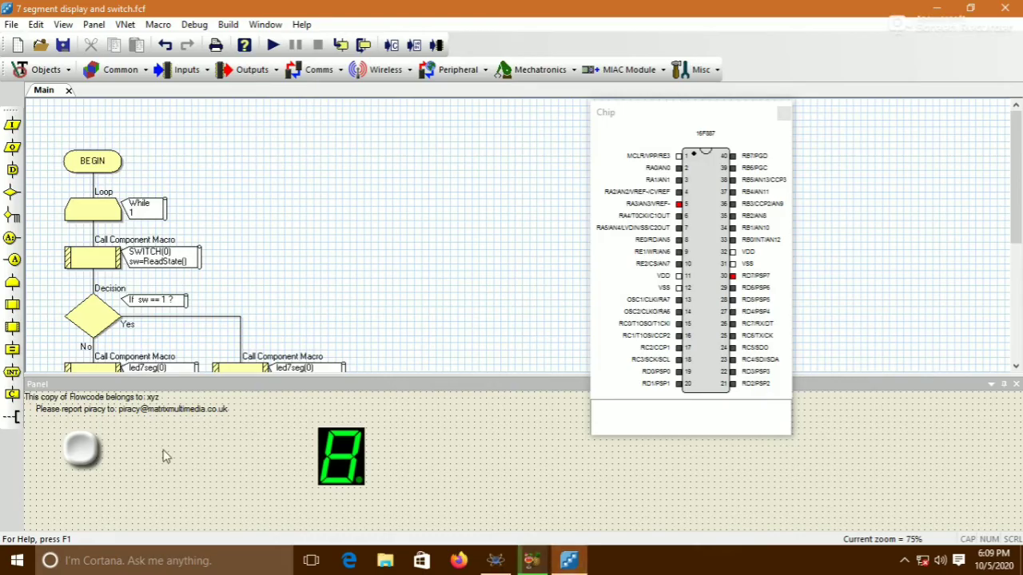
{"action": "right_click", "coordinate": [70, 456]}
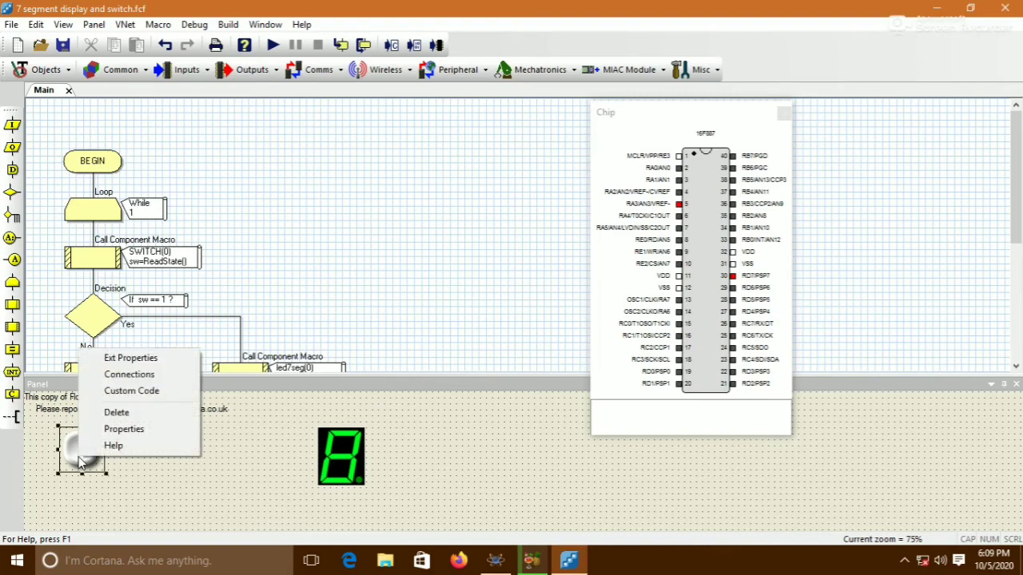
{"action": "left_click", "coordinate": [128, 375]}
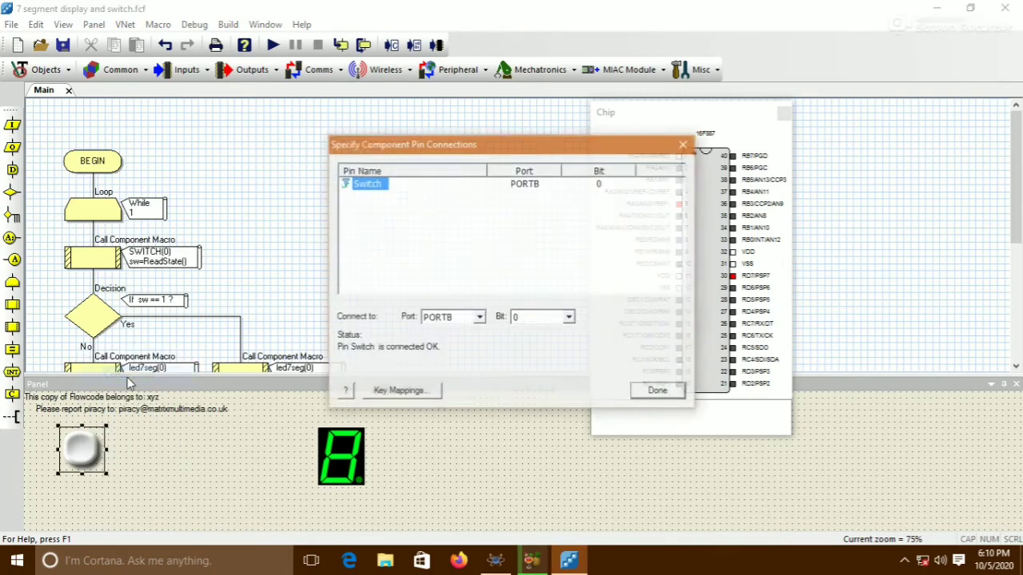
{"action": "left_click", "coordinate": [658, 392]}
{"action": "left_click", "coordinate": [494, 560]}
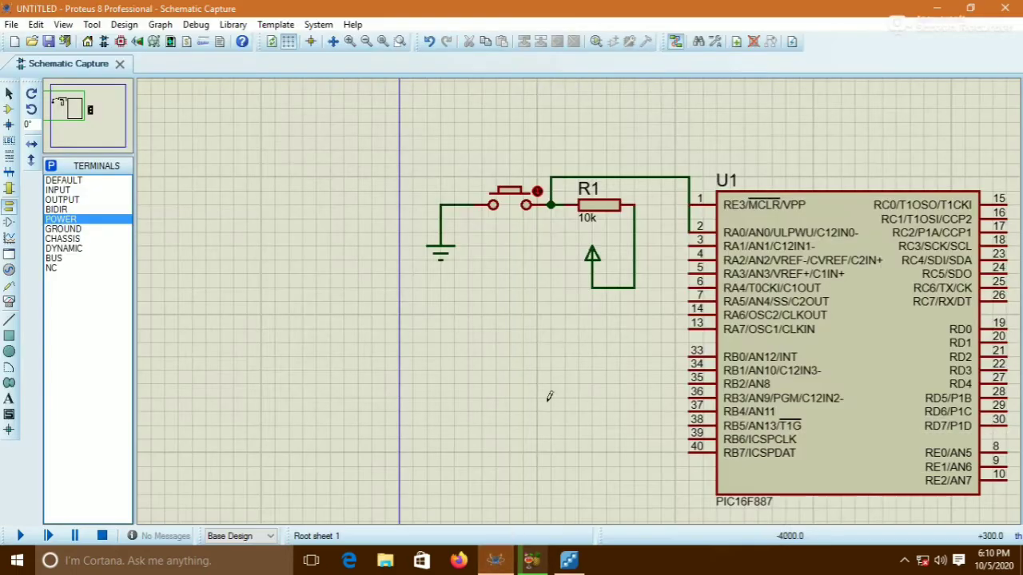
Delete the junction's wire to RA0 and wire the button-resistor junction to the RB0/INT pin instead
{"action": "right_click", "coordinate": [686, 174]}
{"action": "left_click", "coordinate": [703, 209]}
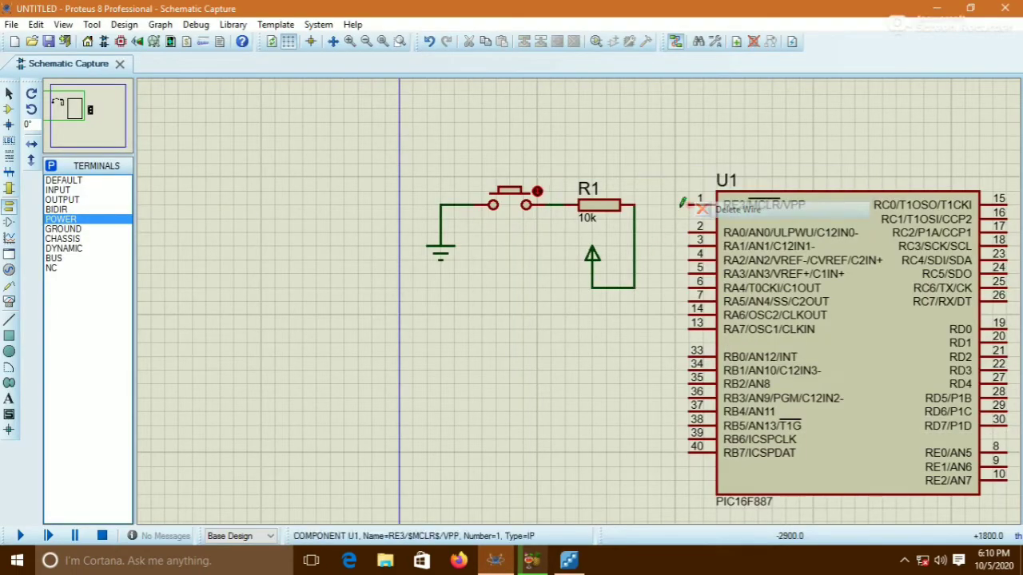
{"action": "left_click", "coordinate": [551, 205]}
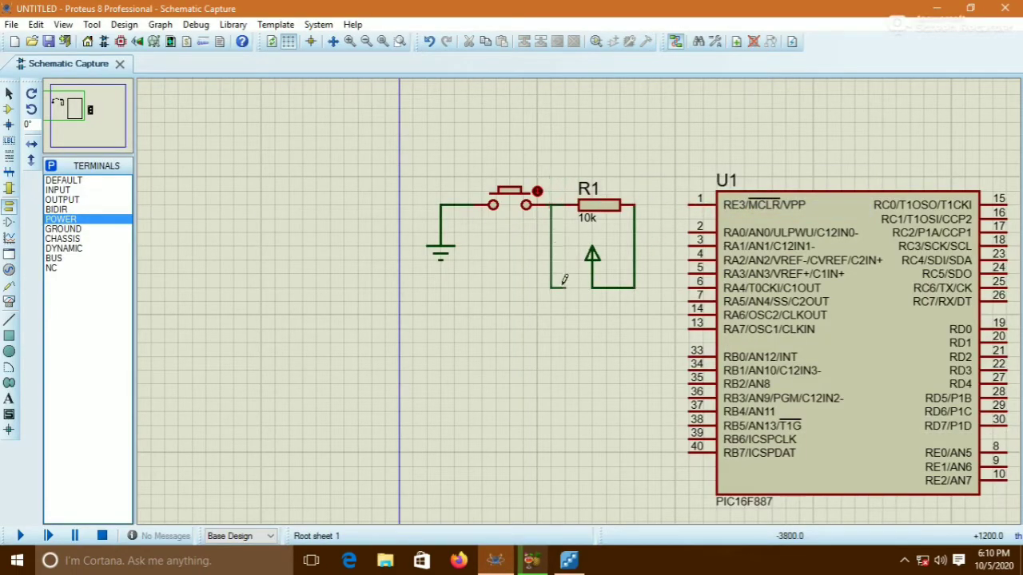
{"action": "left_click", "coordinate": [689, 350]}
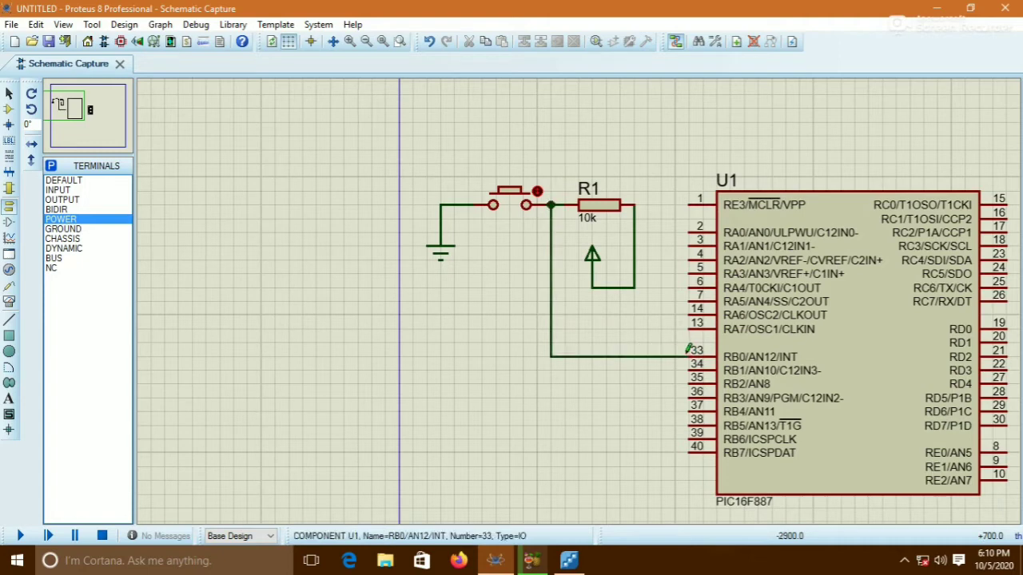
Check the seven-segment display's pin connections in the Flowcode project, then return to the schematic
{"action": "left_click", "coordinate": [70, 107]}
{"action": "left_click", "coordinate": [74, 108]}
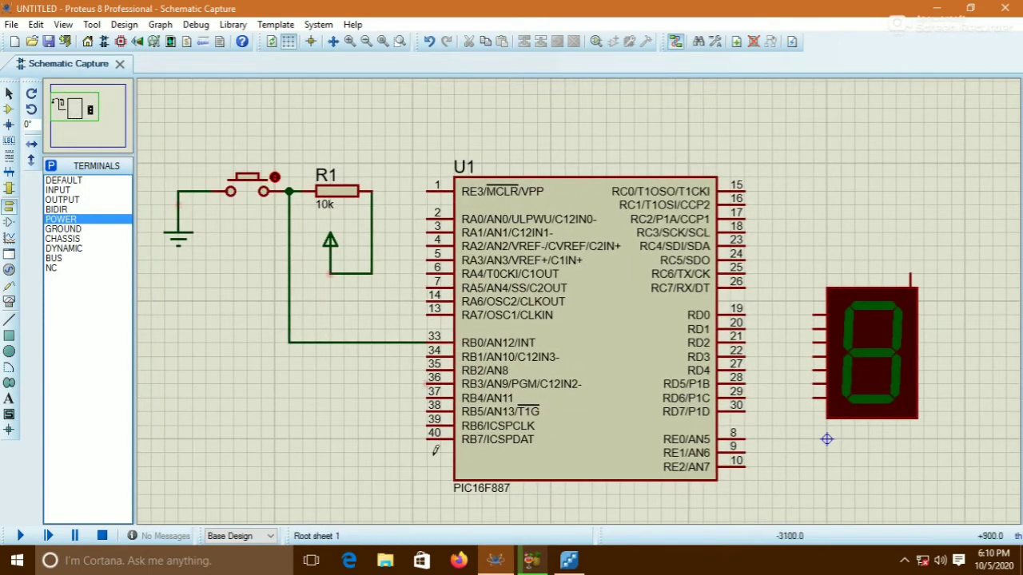
{"action": "left_click", "coordinate": [568, 560]}
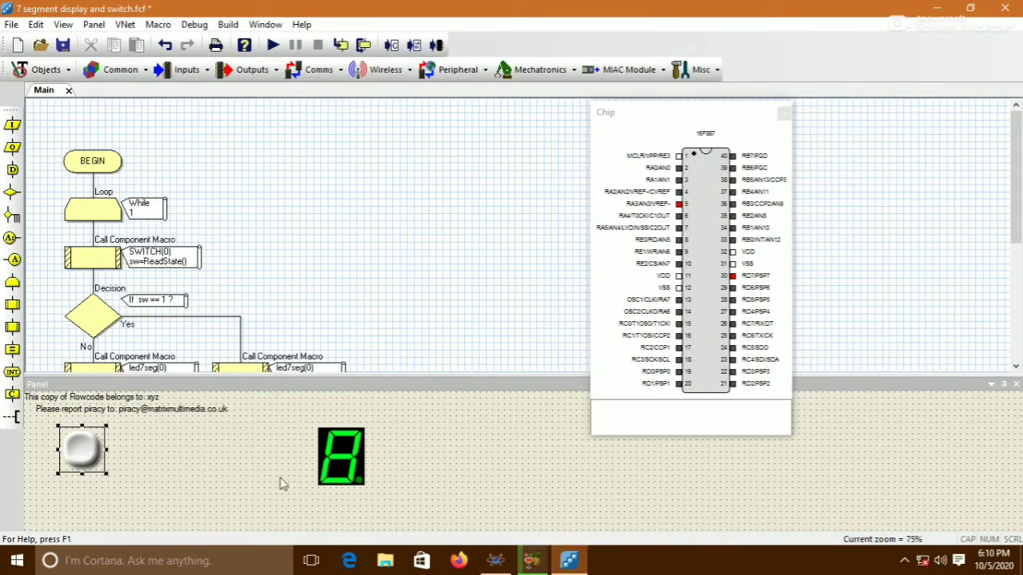
{"action": "right_click", "coordinate": [340, 461]}
{"action": "left_click", "coordinate": [360, 381]}
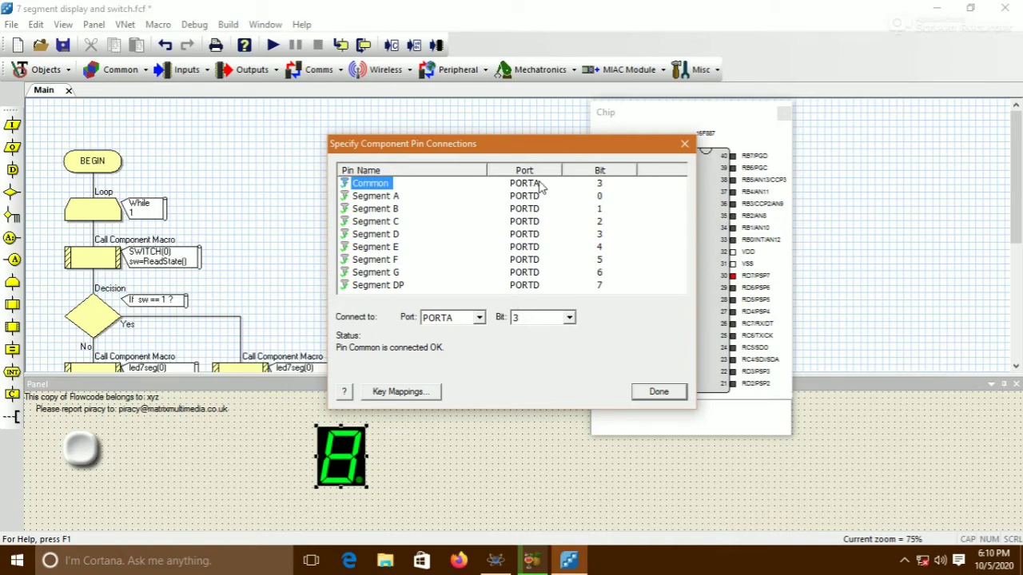
{"action": "left_click", "coordinate": [662, 391]}
{"action": "left_click", "coordinate": [497, 561]}
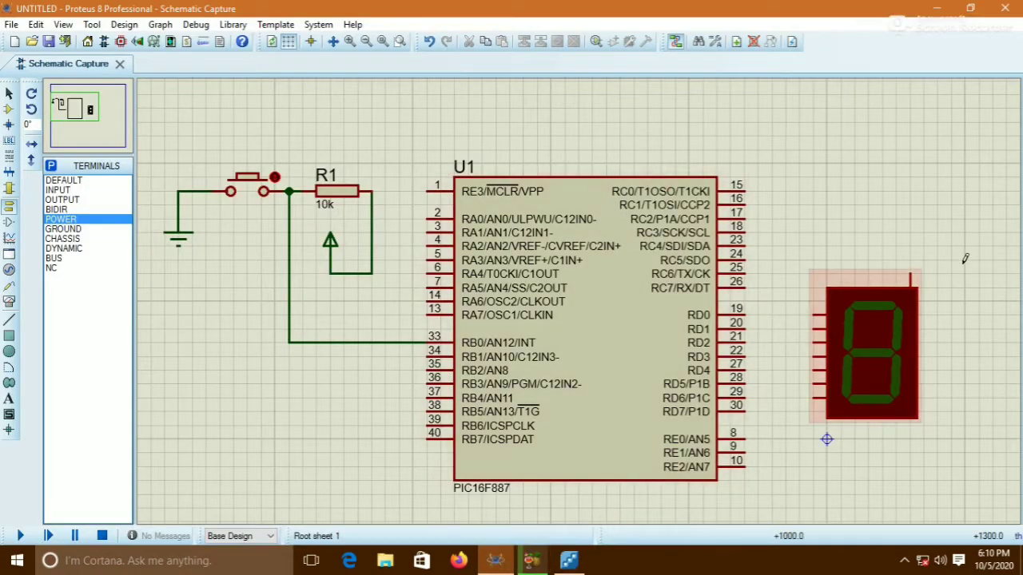
Wire the display's common pin to the microcontroller's RA3 pin
{"action": "left_click", "coordinate": [909, 275]}
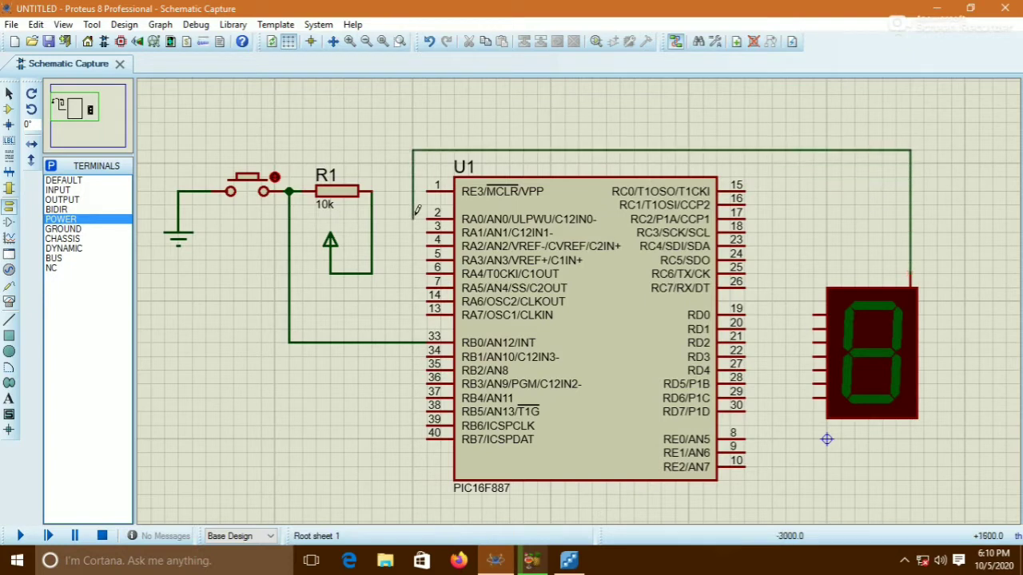
{"action": "left_click", "coordinate": [429, 260]}
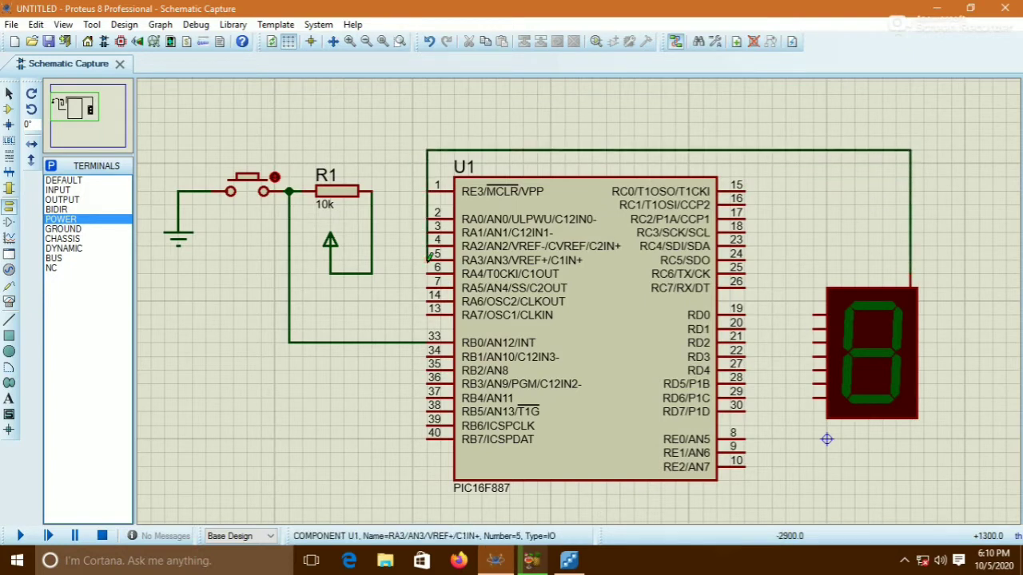
Wire pins RD0 through RD6 to the display's segment inputs in order
{"action": "left_click", "coordinate": [747, 314]}
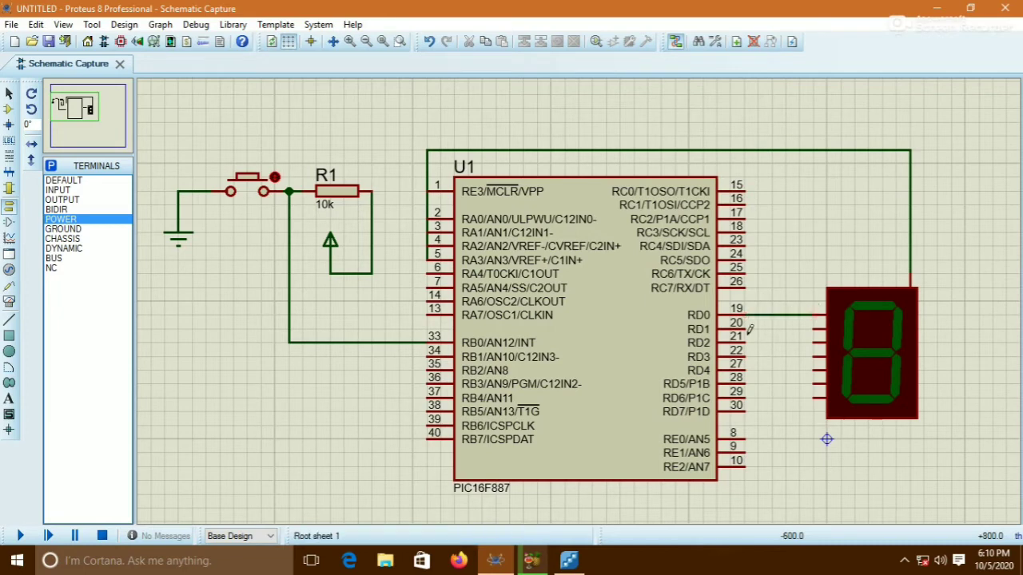
{"action": "left_click", "coordinate": [748, 326]}
{"action": "left_click", "coordinate": [820, 329]}
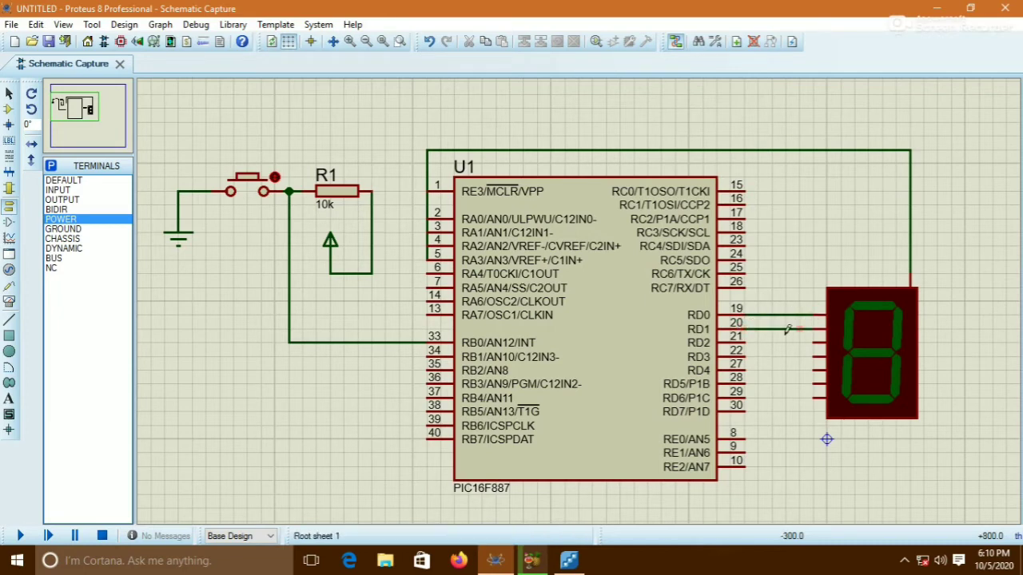
{"action": "double_click", "coordinate": [745, 356]}
{"action": "double_click", "coordinate": [745, 369]}
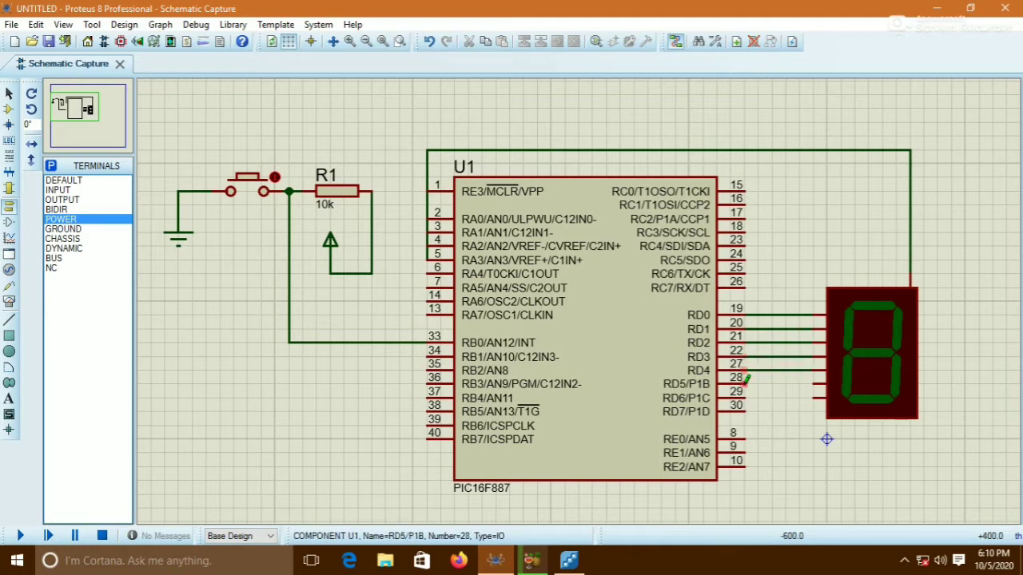
{"action": "double_click", "coordinate": [745, 383]}
{"action": "double_click", "coordinate": [746, 394]}
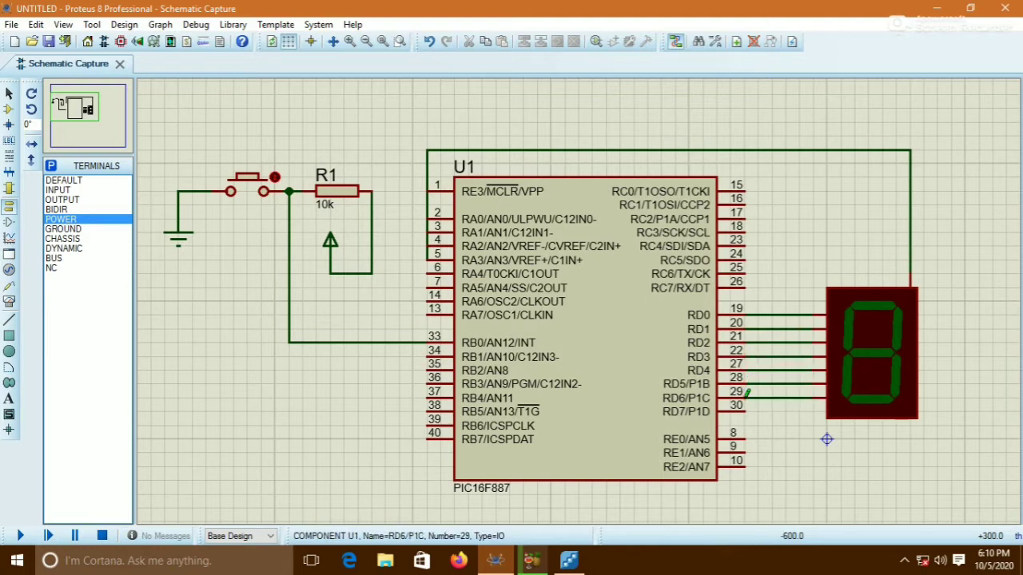
Compile the Flowcode flowchart to a HEX file and close the compiler messages
{"action": "left_click", "coordinate": [569, 560]}
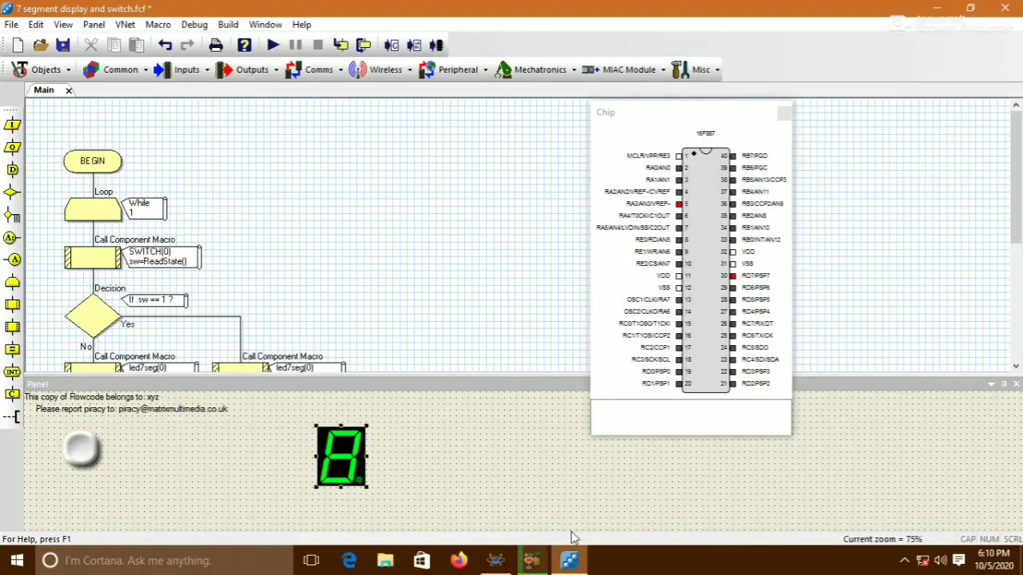
{"action": "left_click", "coordinate": [414, 45]}
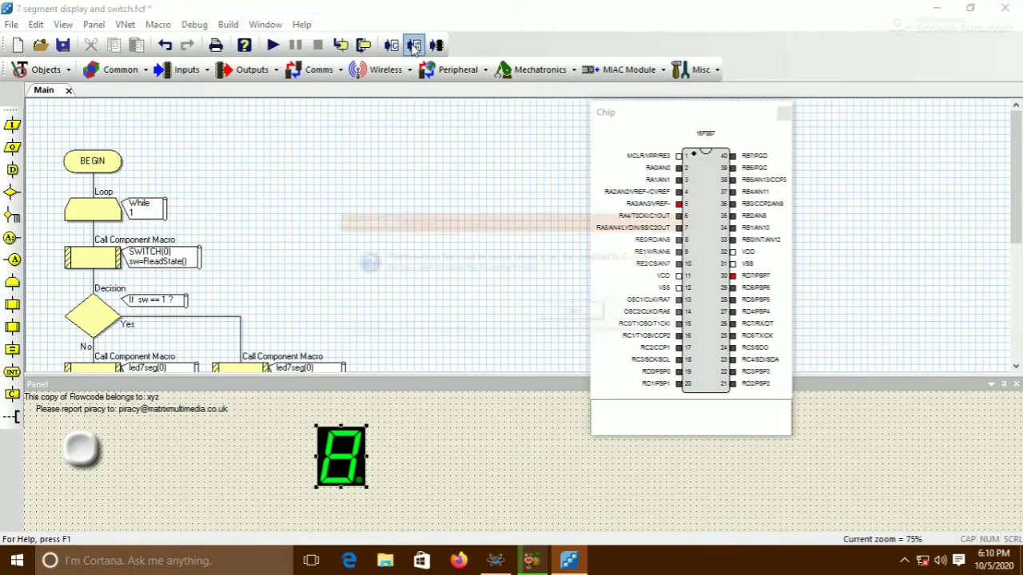
{"action": "left_click", "coordinate": [568, 311]}
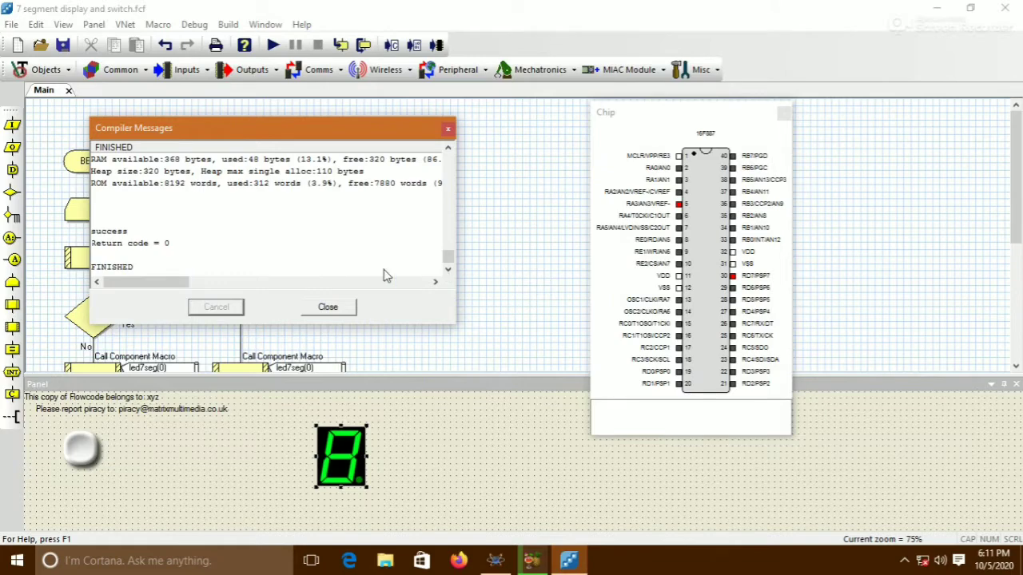
{"action": "left_click", "coordinate": [338, 310]}
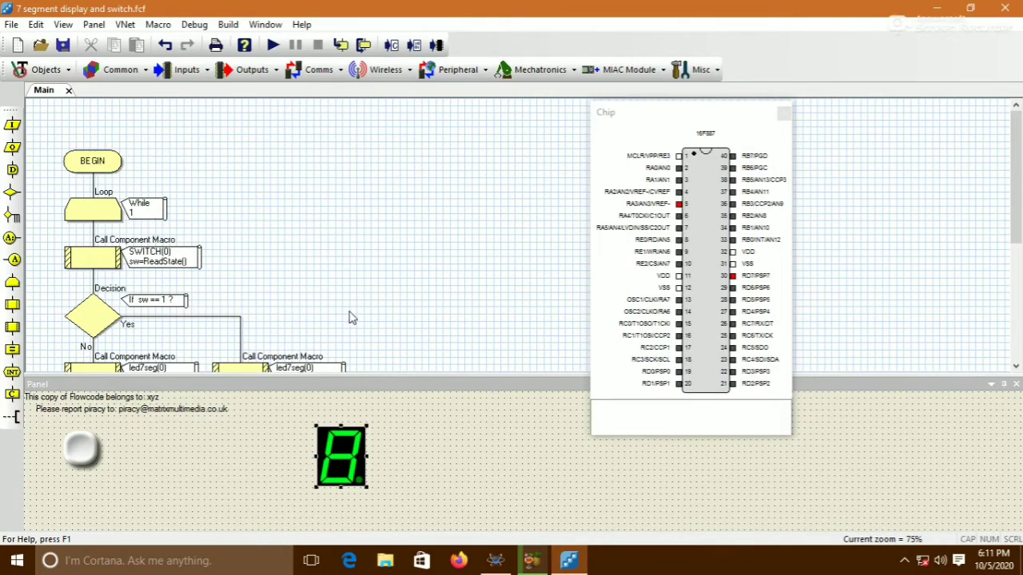
Open the PIC16F887's properties and set its processor clock frequency to 4MHz
{"action": "left_click", "coordinate": [495, 560]}
{"action": "left_click", "coordinate": [559, 383]}
{"action": "double_click", "coordinate": [548, 331]}
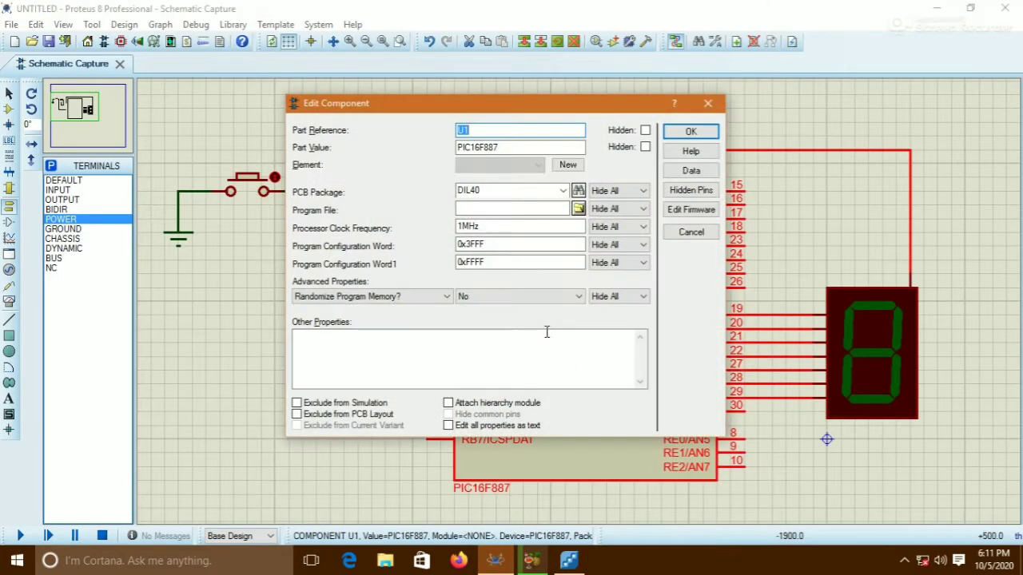
{"action": "left_click_drag", "start_coordinate": [465, 227], "coordinate": [449, 229]}
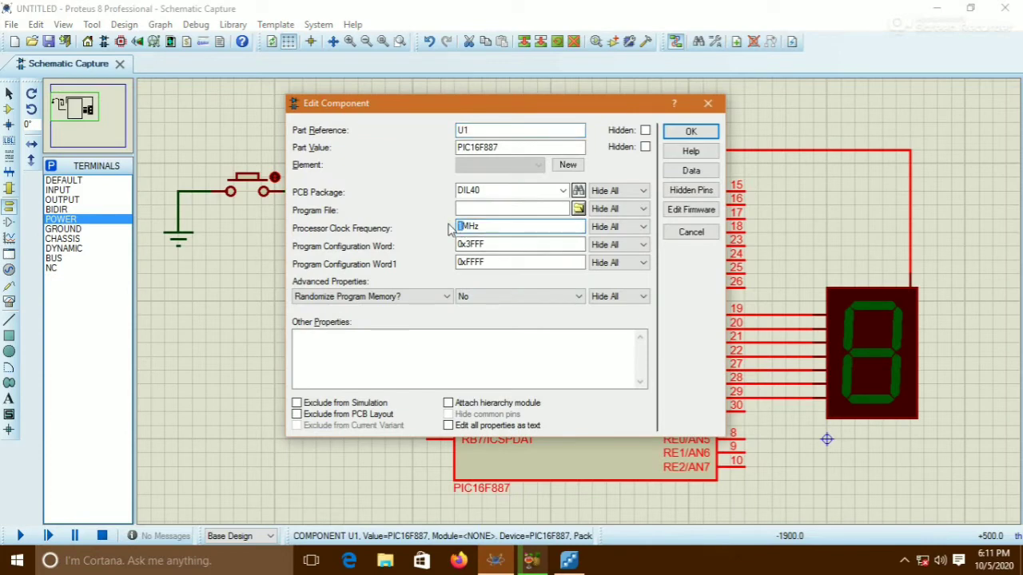
{"action": "type", "text": "4"}
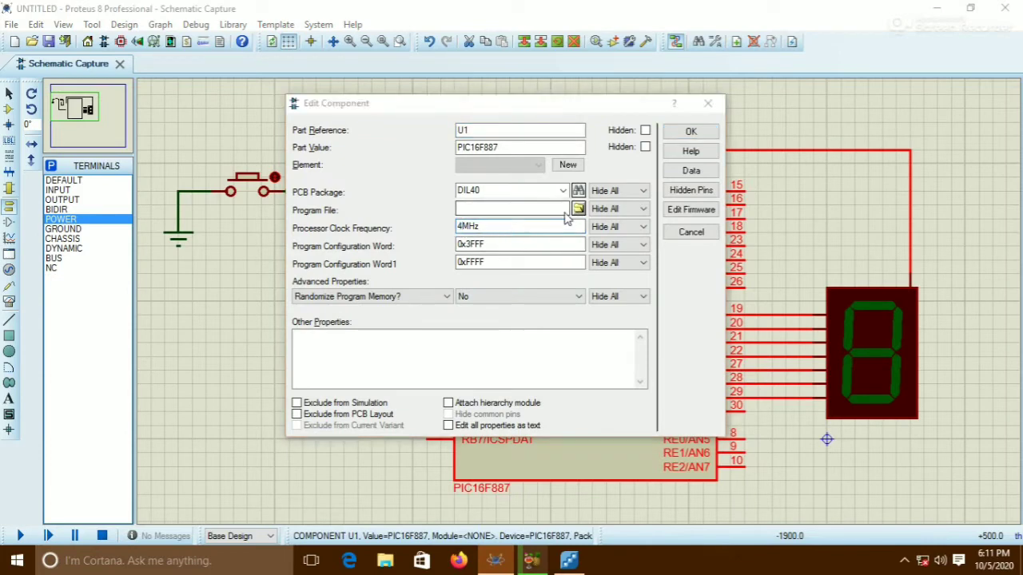
Load the program file 7 segment display and switch.hex from the online lab ppt folder and confirm
{"action": "left_click", "coordinate": [577, 210]}
{"action": "left_click", "coordinate": [320, 231]}
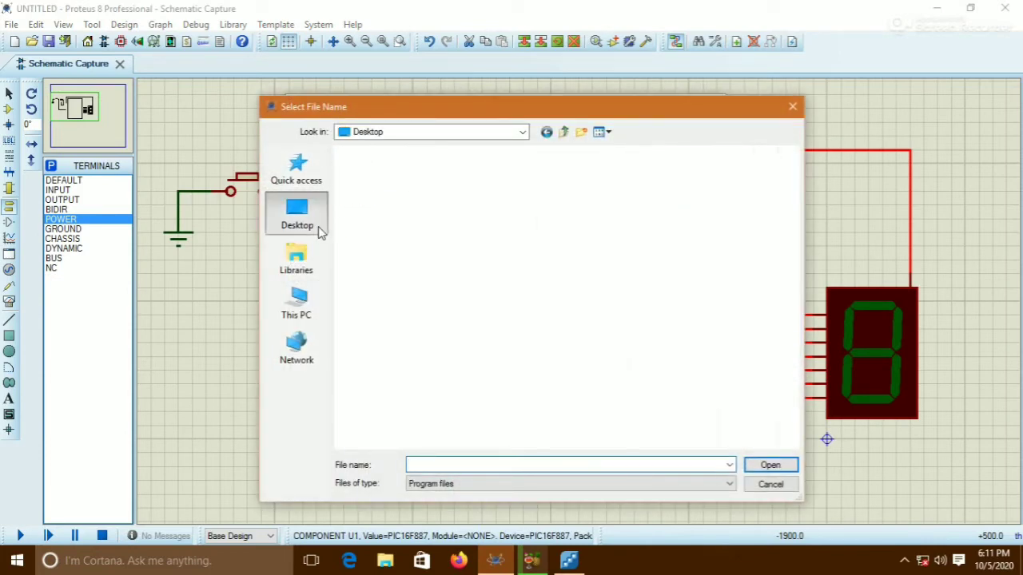
{"action": "double_click", "coordinate": [550, 290]}
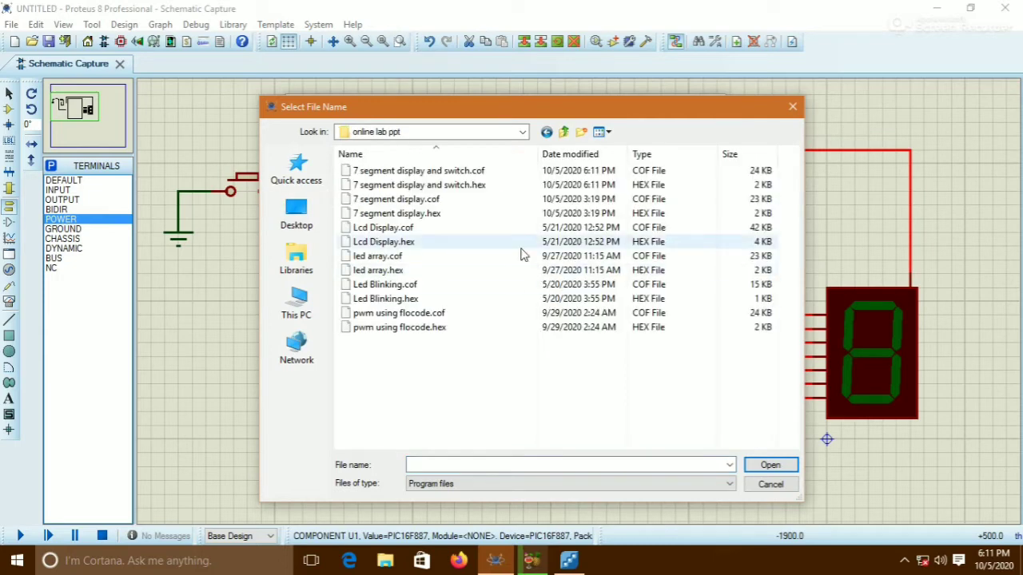
{"action": "left_click", "coordinate": [463, 188]}
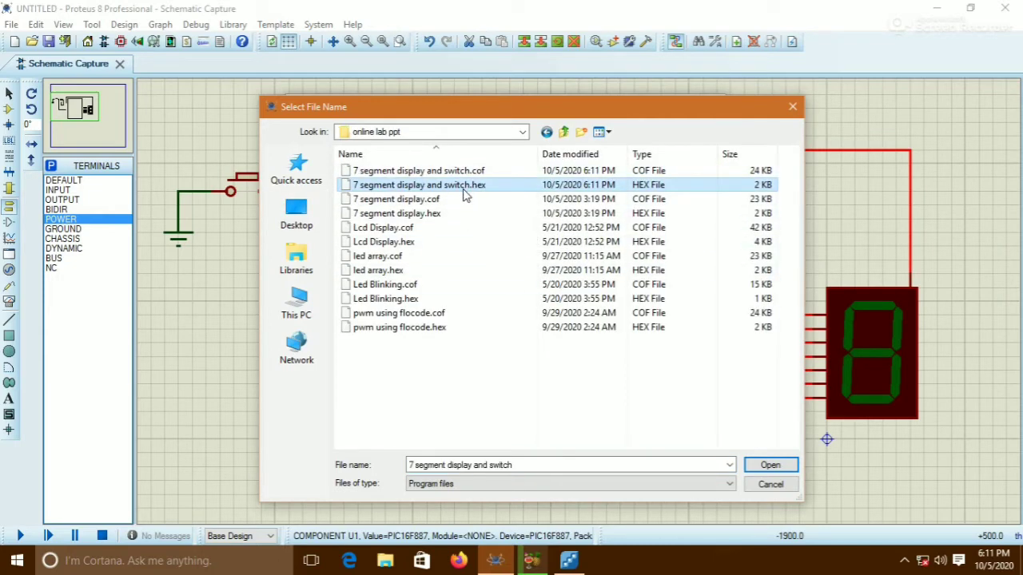
{"action": "left_click", "coordinate": [764, 470]}
{"action": "left_click", "coordinate": [708, 128]}
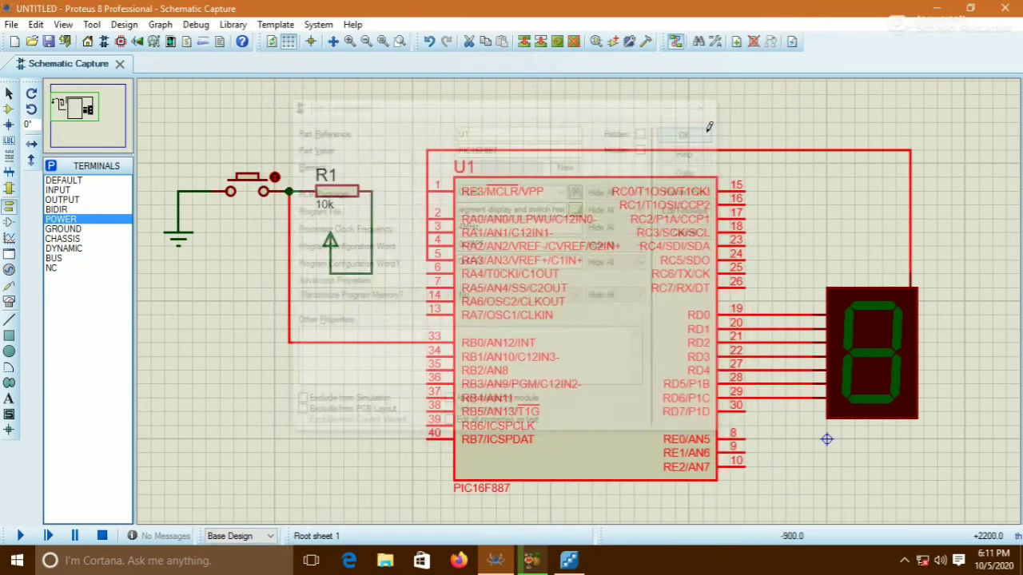
{"action": "left_click", "coordinate": [904, 561]}
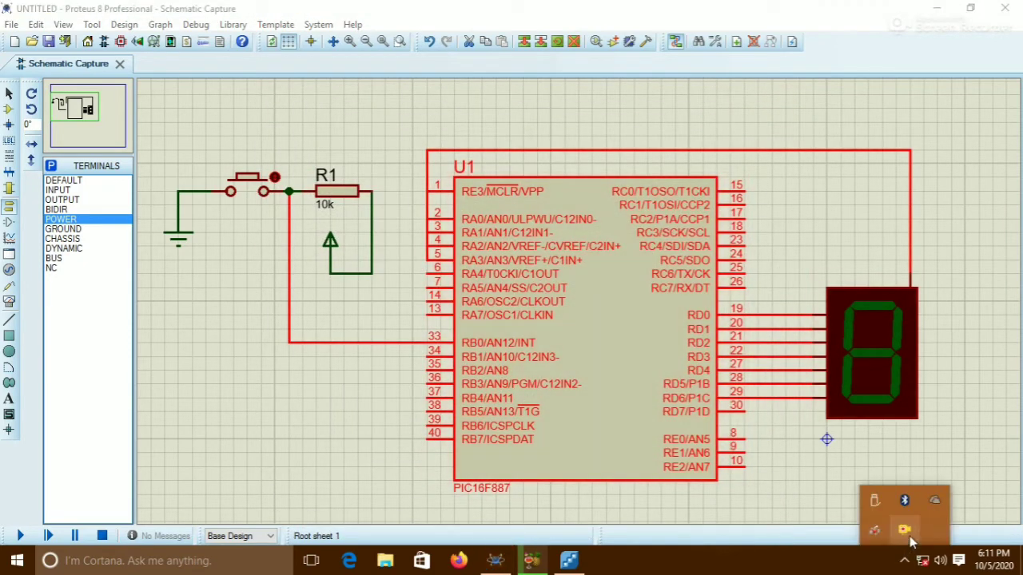
{"action": "right_click", "coordinate": [904, 530]}
{"action": "left_click", "coordinate": [792, 372]}
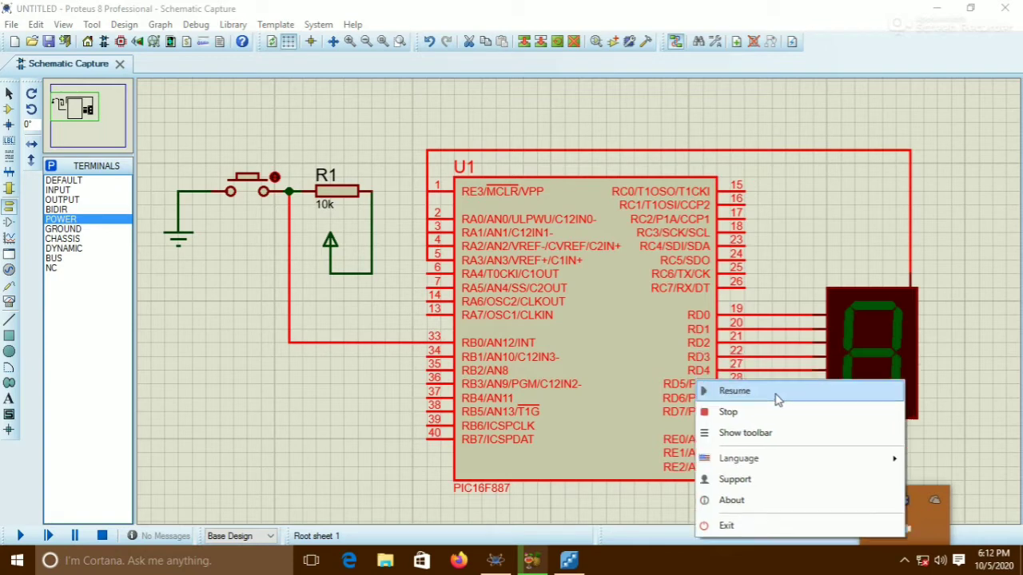
{"action": "left_click", "coordinate": [791, 392]}
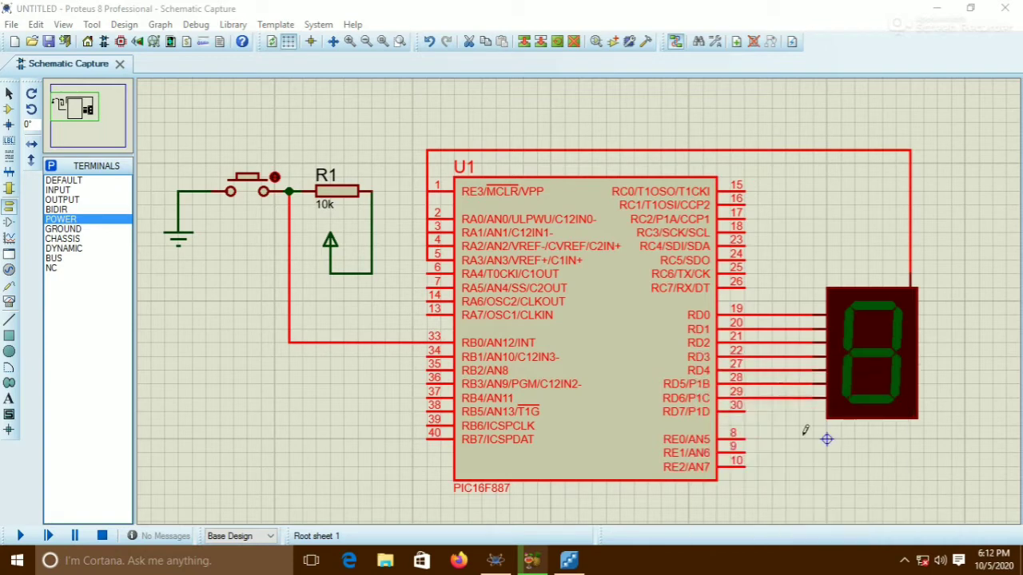
Start the Proteus simulation of the counter circuit
{"action": "left_click", "coordinate": [904, 561]}
{"action": "left_click", "coordinate": [905, 563]}
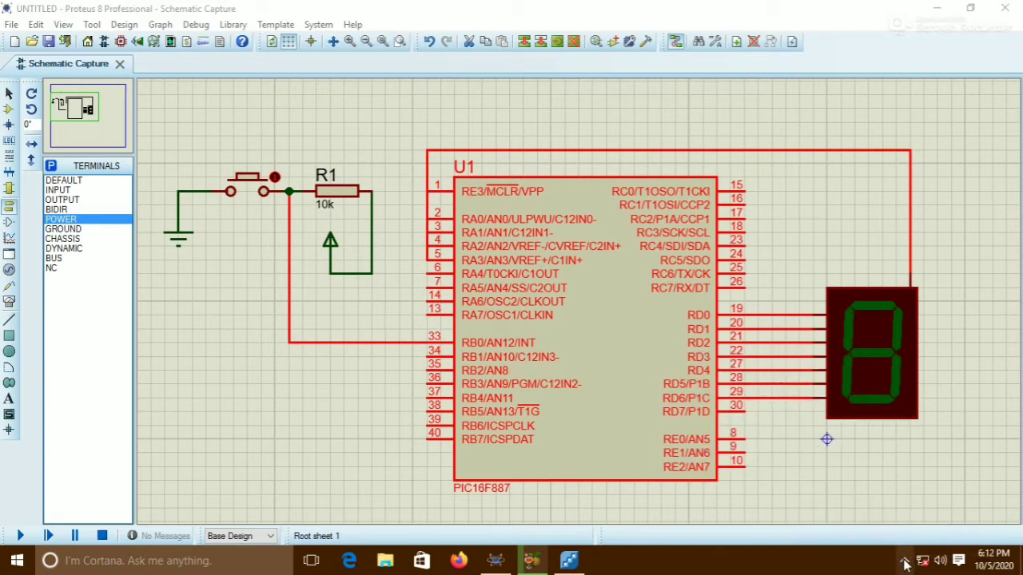
{"action": "left_click", "coordinate": [293, 386]}
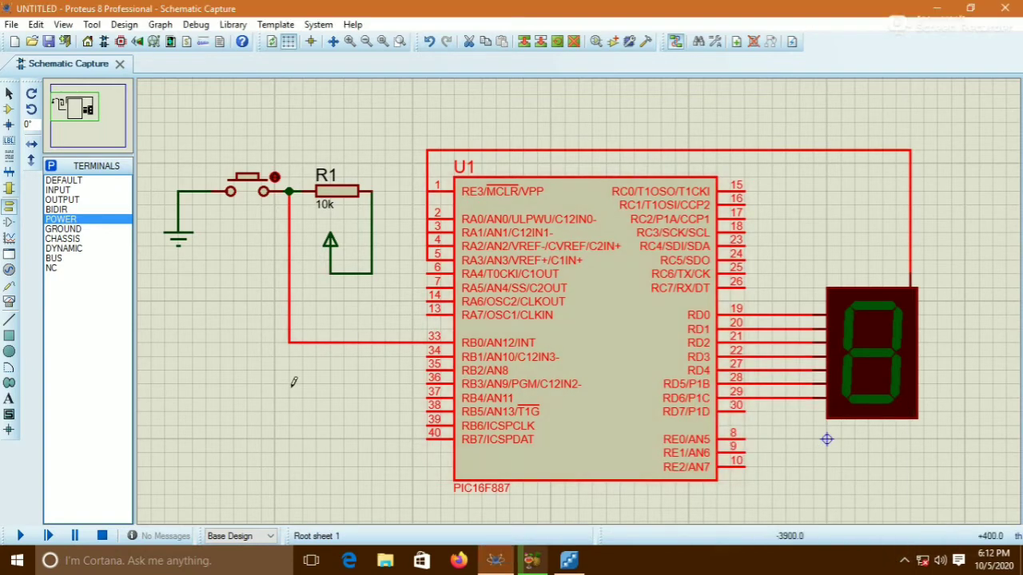
{"action": "left_click", "coordinate": [20, 536]}
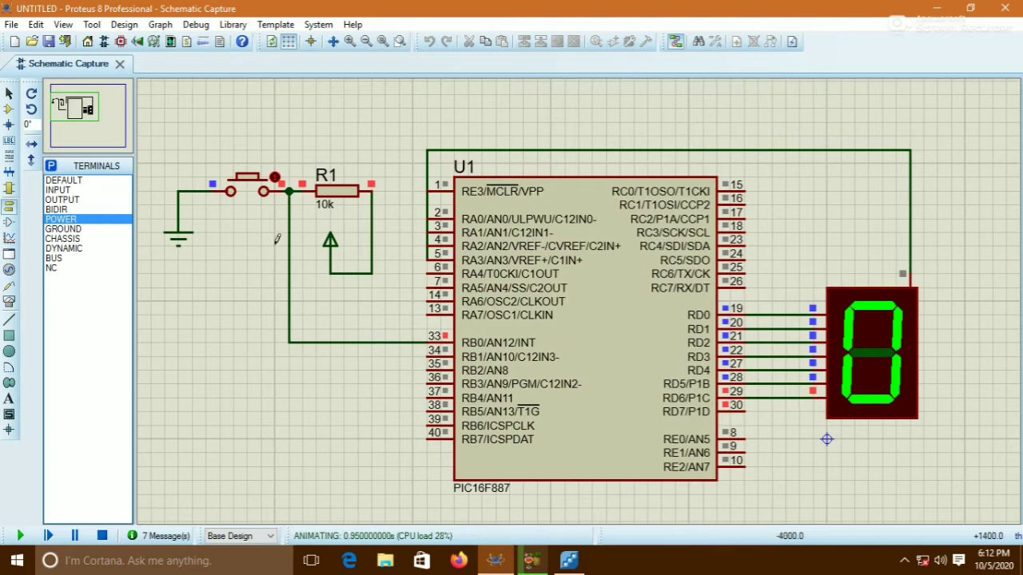
Press the pushbutton repeatedly to step the seven-segment count, then stop the simulation
{"action": "left_click", "coordinate": [250, 182]}
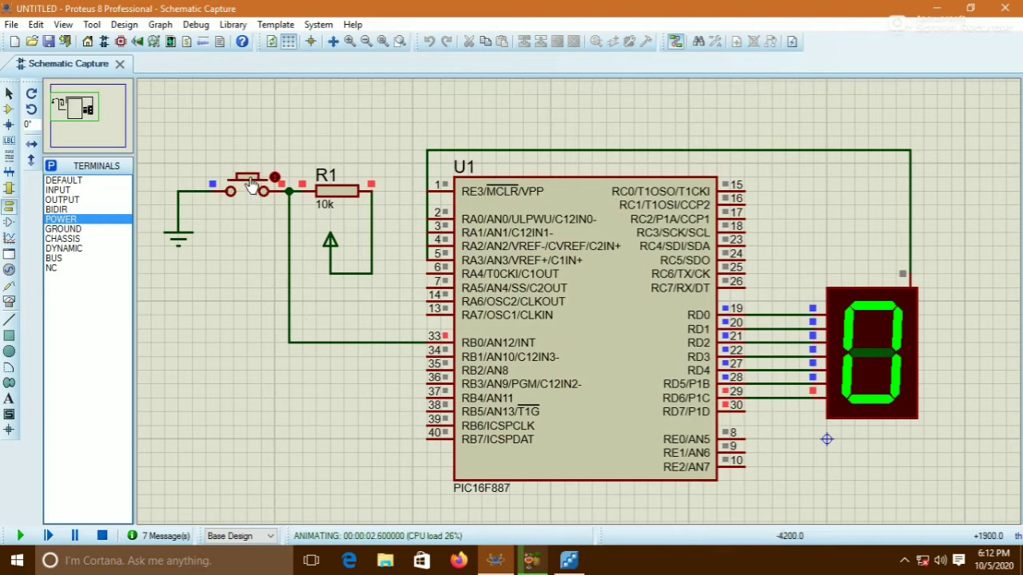
{"action": "left_click", "coordinate": [250, 183]}
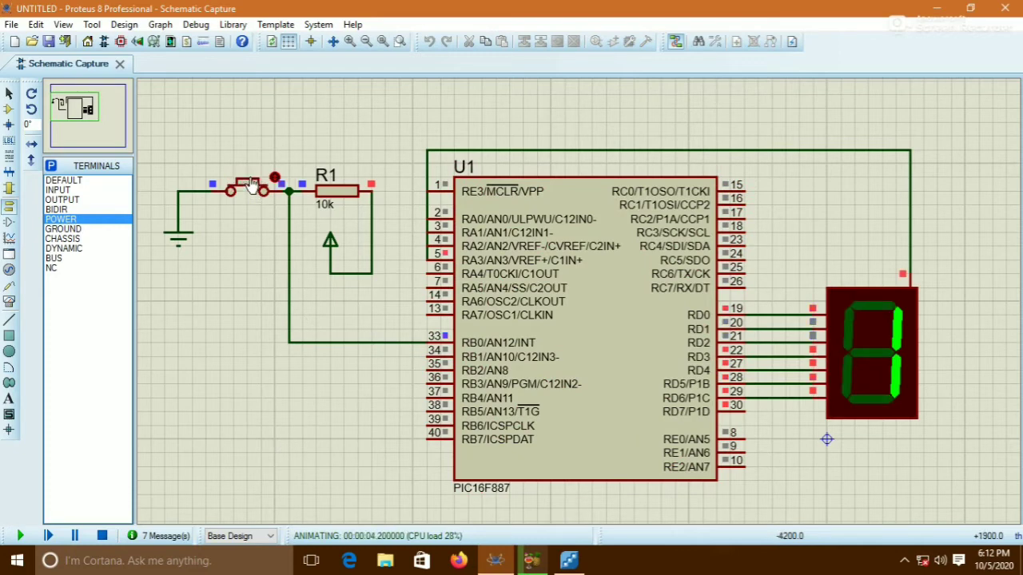
{"action": "left_click", "coordinate": [250, 182]}
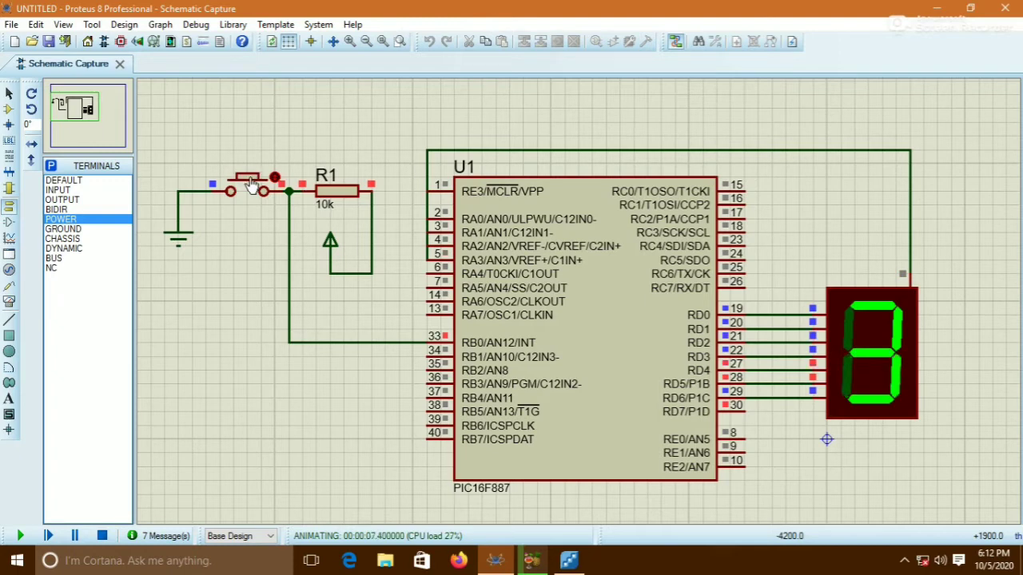
{"action": "left_click", "coordinate": [250, 182]}
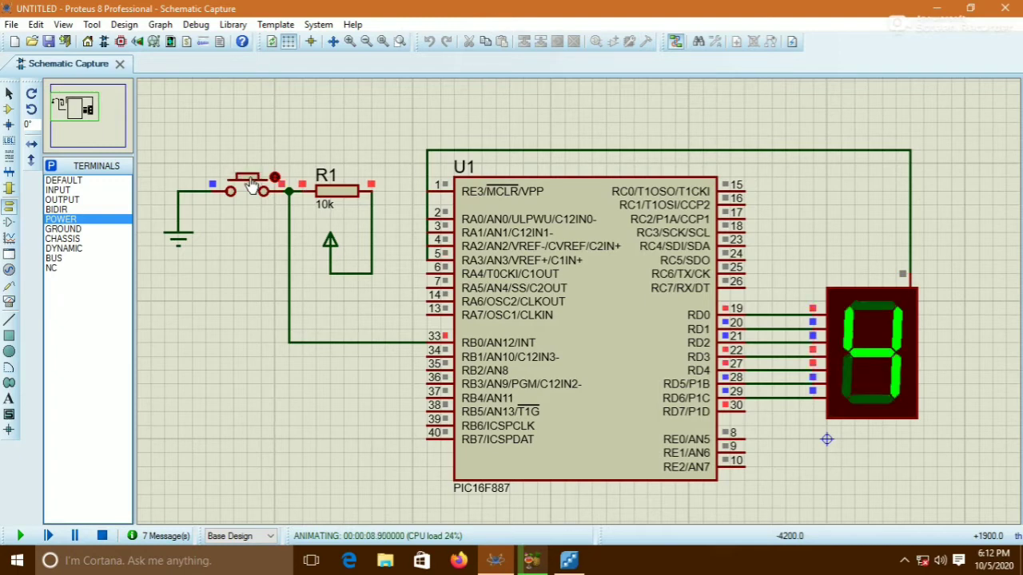
{"action": "left_click", "coordinate": [250, 182]}
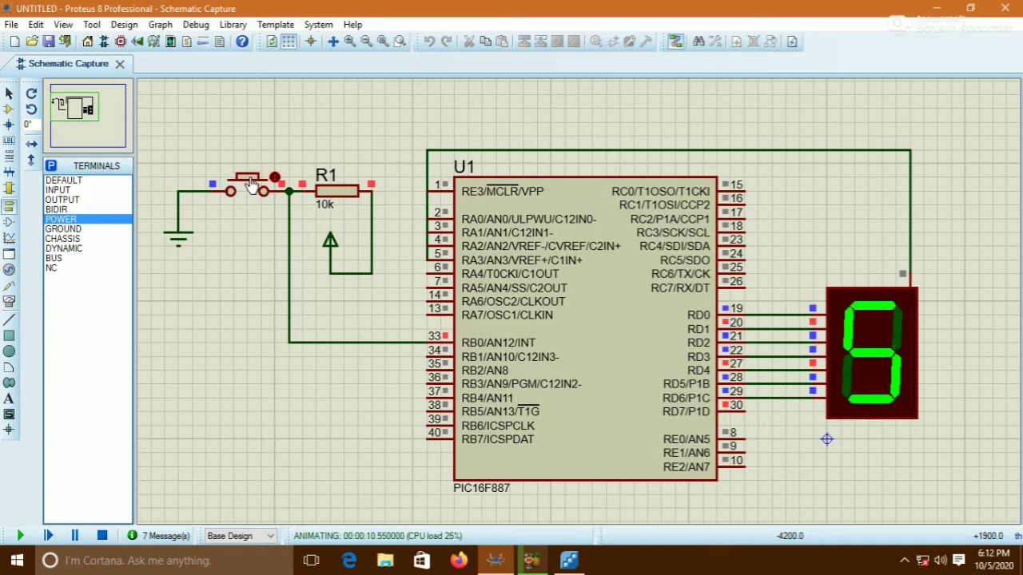
{"action": "left_click", "coordinate": [250, 183]}
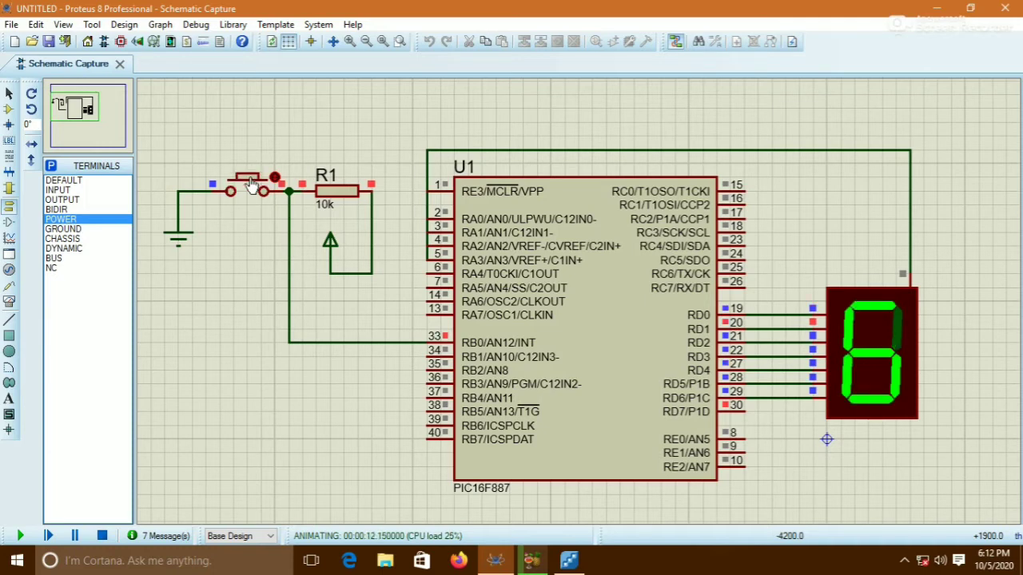
{"action": "left_click", "coordinate": [250, 183]}
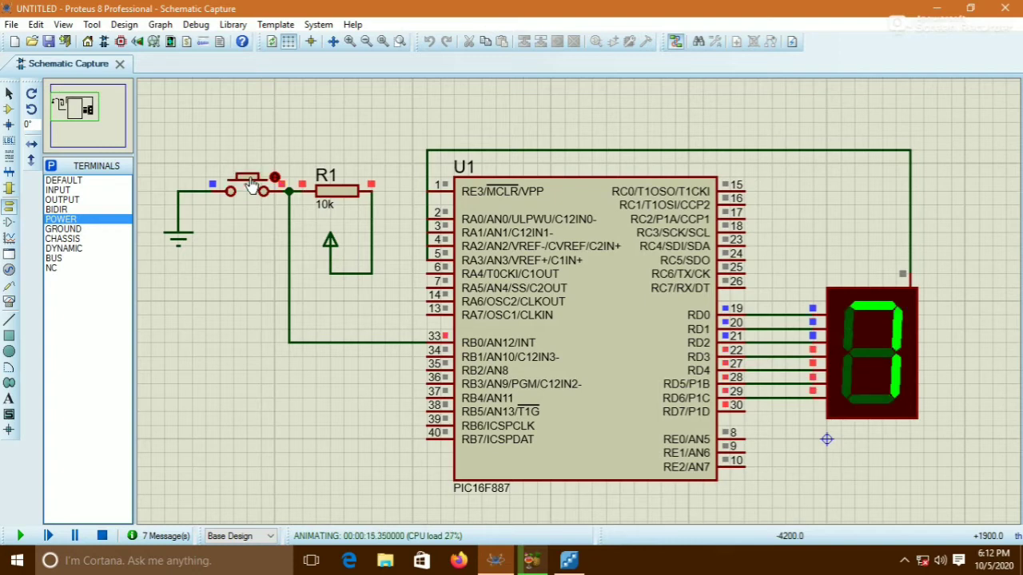
{"action": "left_click", "coordinate": [250, 182]}
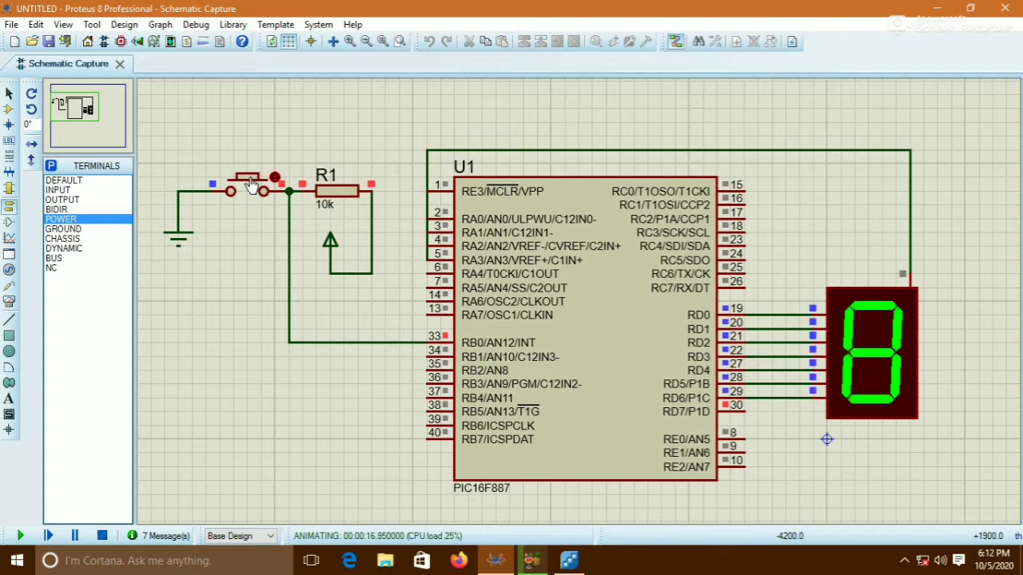
{"action": "left_click", "coordinate": [250, 182]}
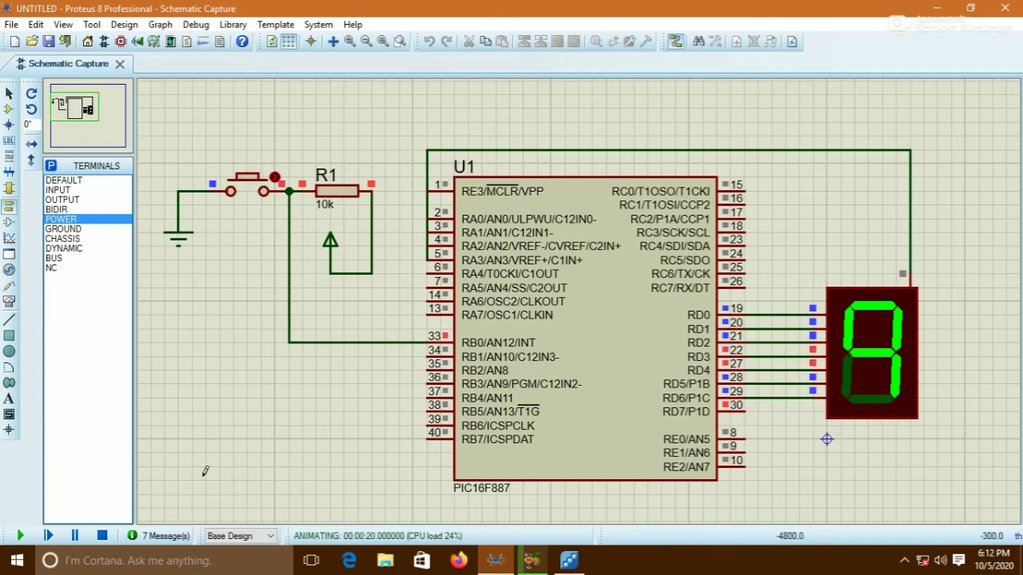
{"action": "left_click", "coordinate": [102, 536]}
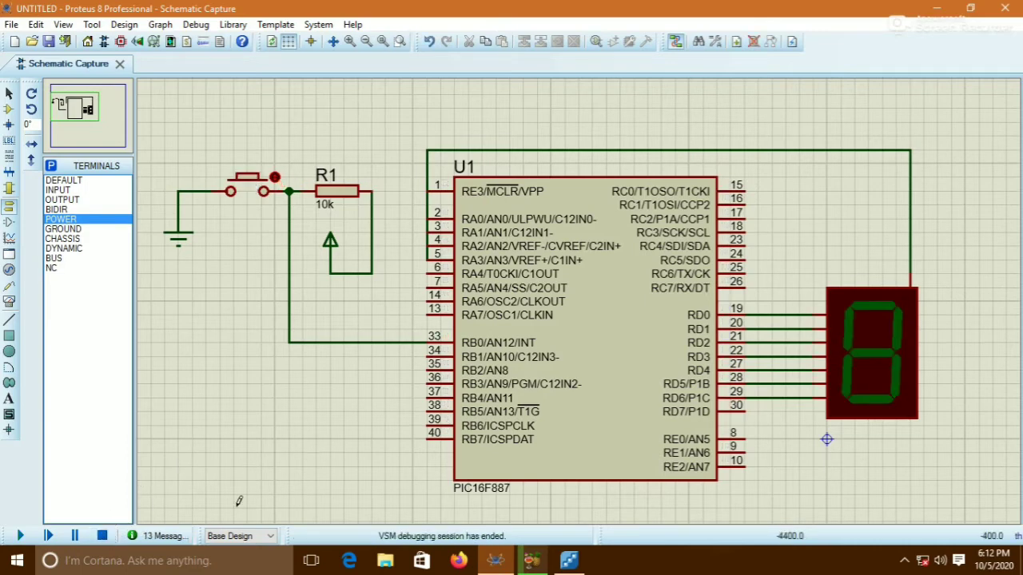
Switch to Flowcode and insert a Decision icon into the Yes branch of the sw == 1 decision
{"action": "left_click", "coordinate": [567, 562]}
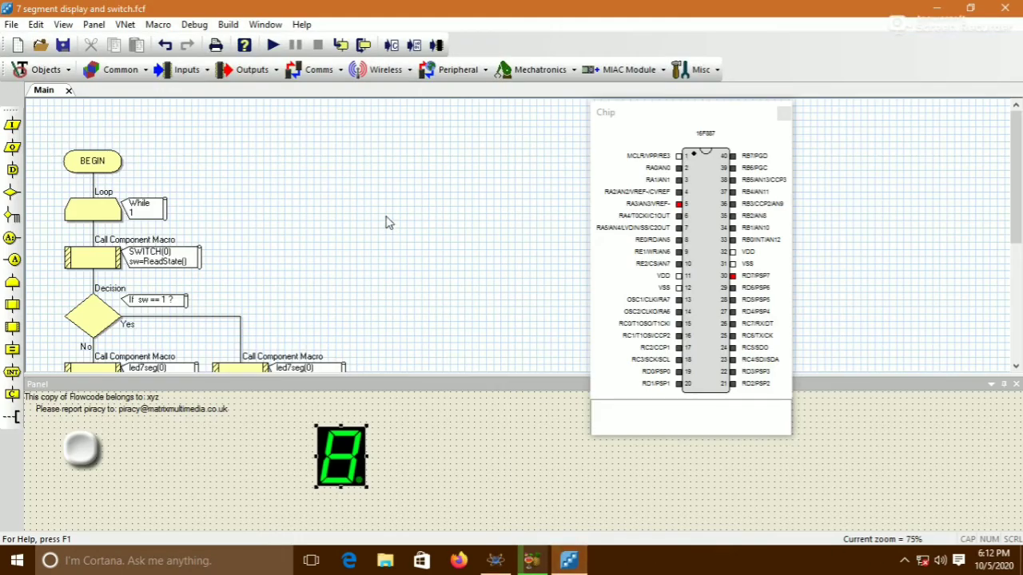
{"action": "scroll", "coordinate": [387, 222], "scroll_direction": "down", "scroll_amount": 2}
{"action": "scroll", "coordinate": [387, 222], "scroll_direction": "down", "scroll_amount": 2}
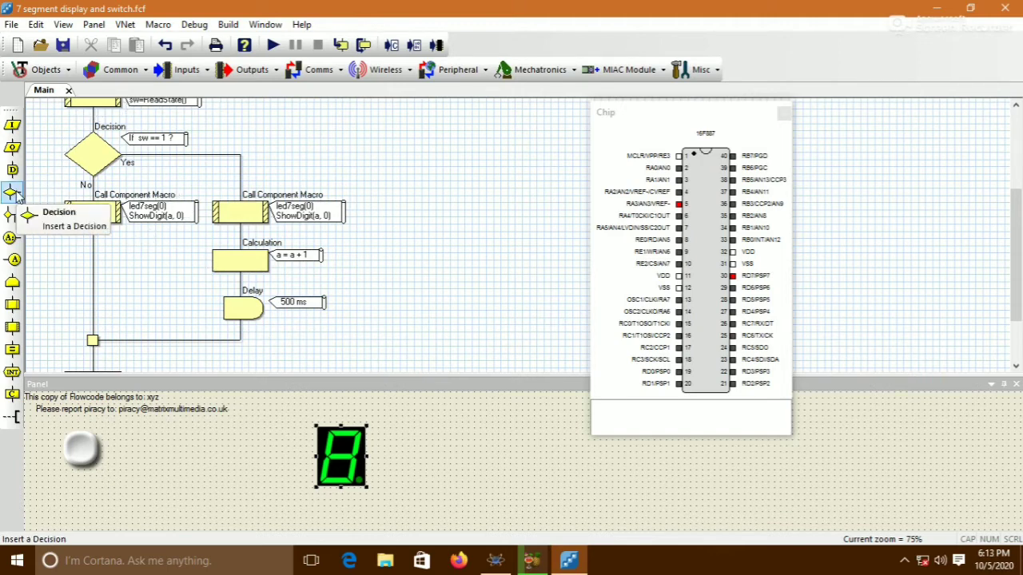
{"action": "left_click_drag", "start_coordinate": [12, 192], "coordinate": [222, 167]}
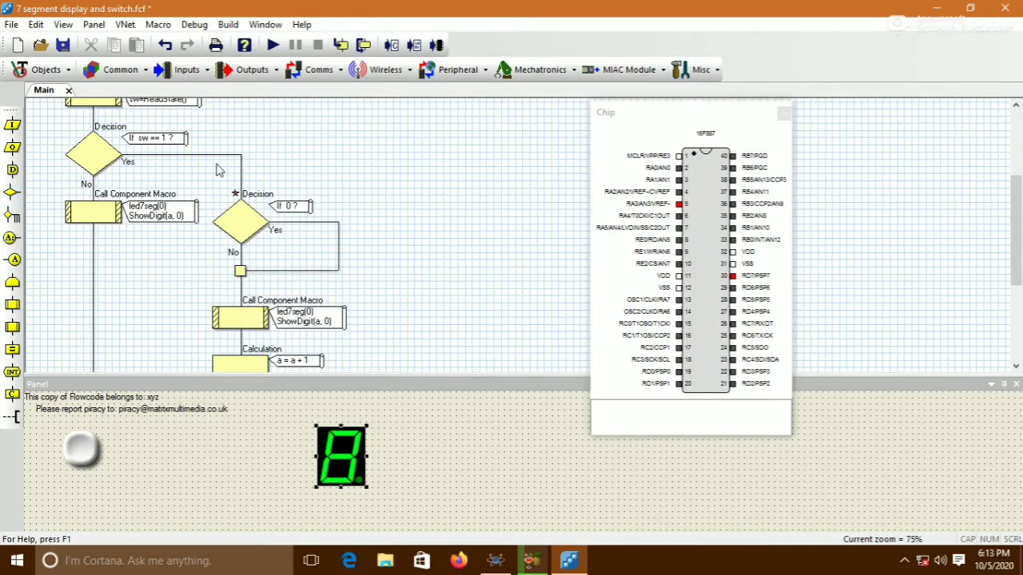
From the new decision's properties, add a global Byte variable b with initial value 0
{"action": "double_click", "coordinate": [248, 216]}
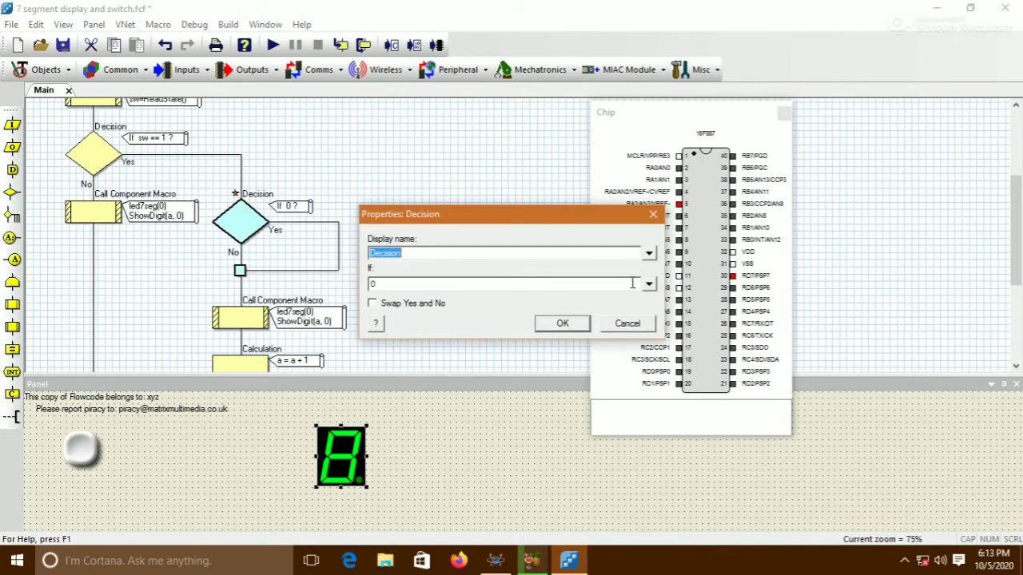
{"action": "left_click", "coordinate": [649, 285]}
{"action": "right_click", "coordinate": [681, 297]}
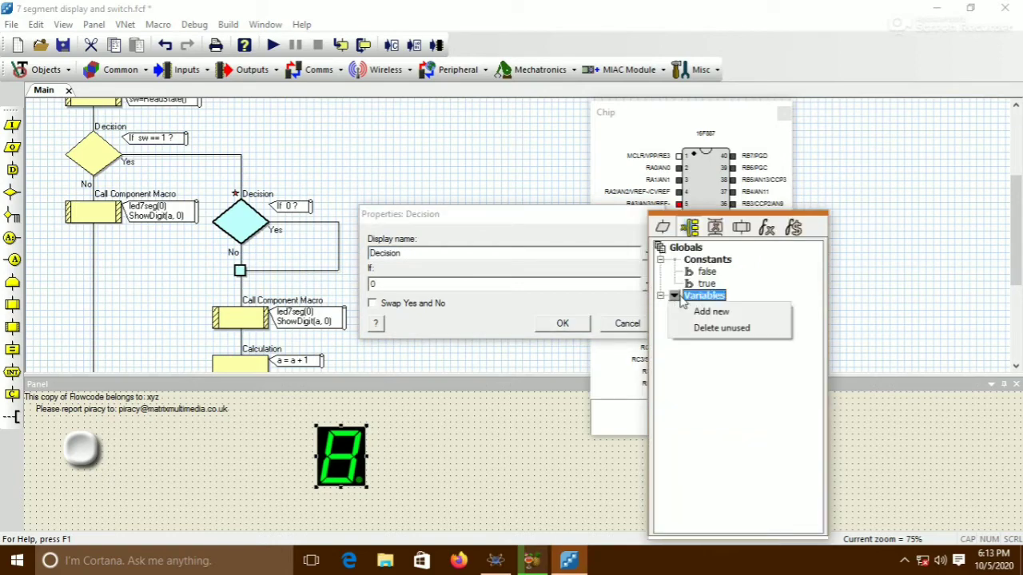
{"action": "left_click", "coordinate": [709, 312]}
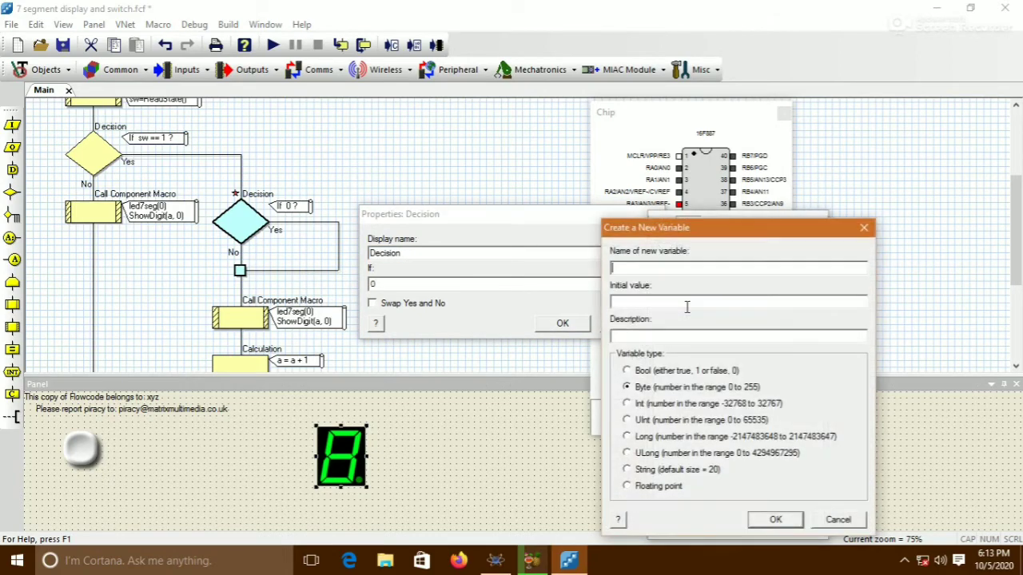
{"action": "type", "text": "b"}
{"action": "left_click", "coordinate": [685, 303]}
{"action": "type", "text": "0"}
{"action": "left_click", "coordinate": [774, 520]}
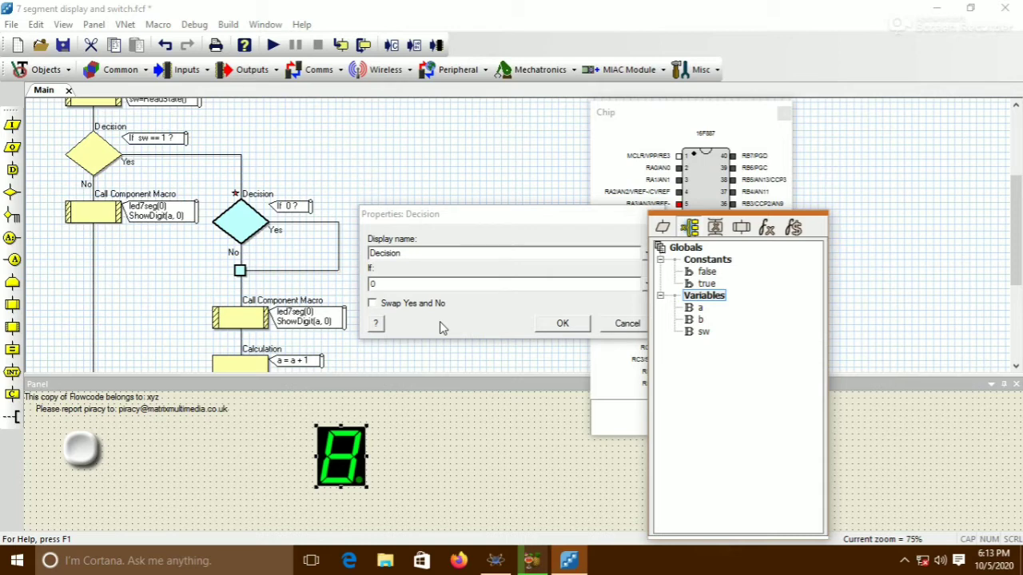
Delete the variable b from the globals list
{"action": "right_click", "coordinate": [692, 320]}
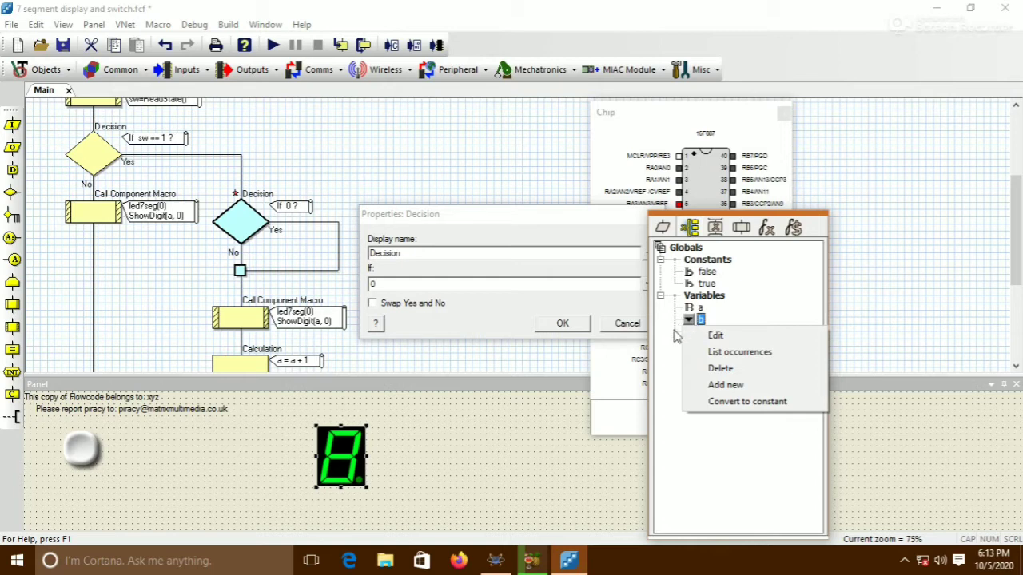
{"action": "left_click", "coordinate": [700, 373]}
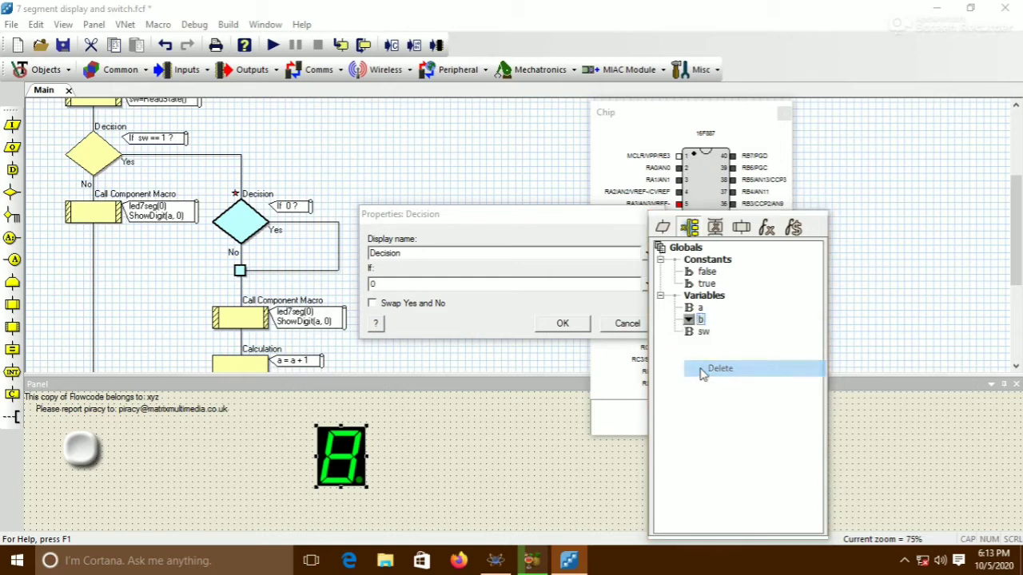
{"action": "left_click", "coordinate": [729, 419]}
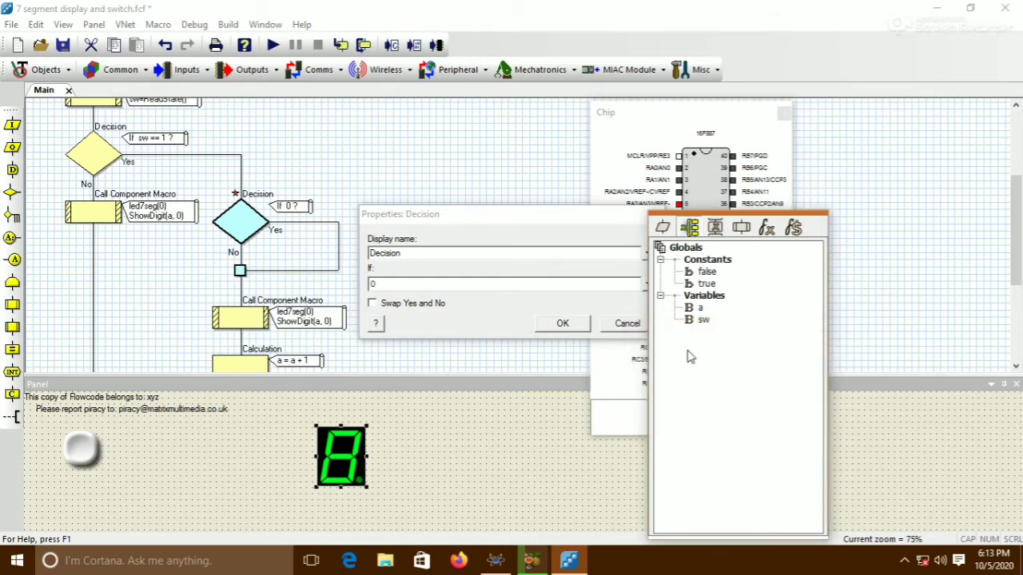
Set the new decision's condition to a==10
{"action": "left_click", "coordinate": [383, 285]}
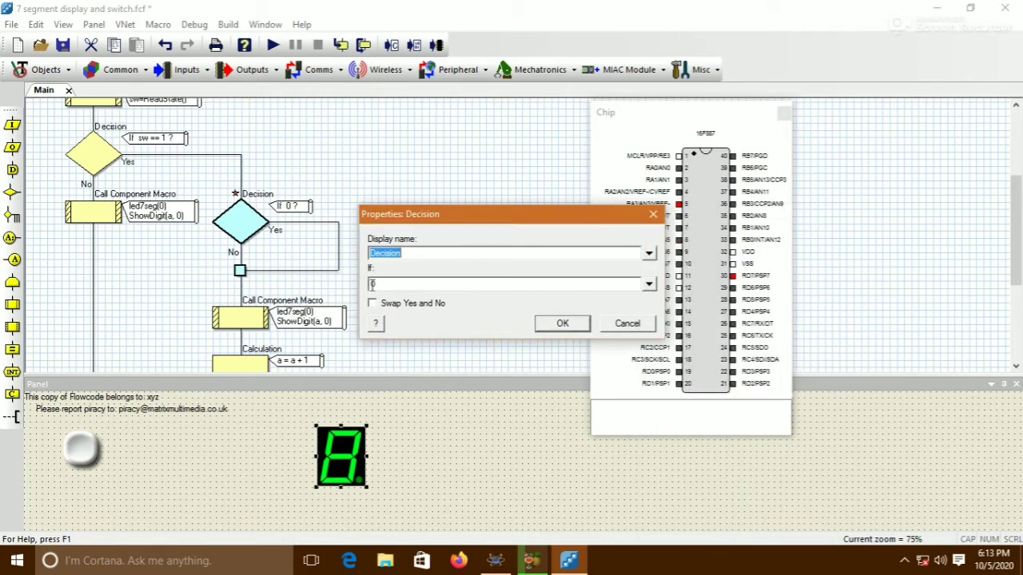
{"action": "left_click", "coordinate": [374, 285]}
{"action": "double_click", "coordinate": [373, 285]}
{"action": "type", "text": "a=="}
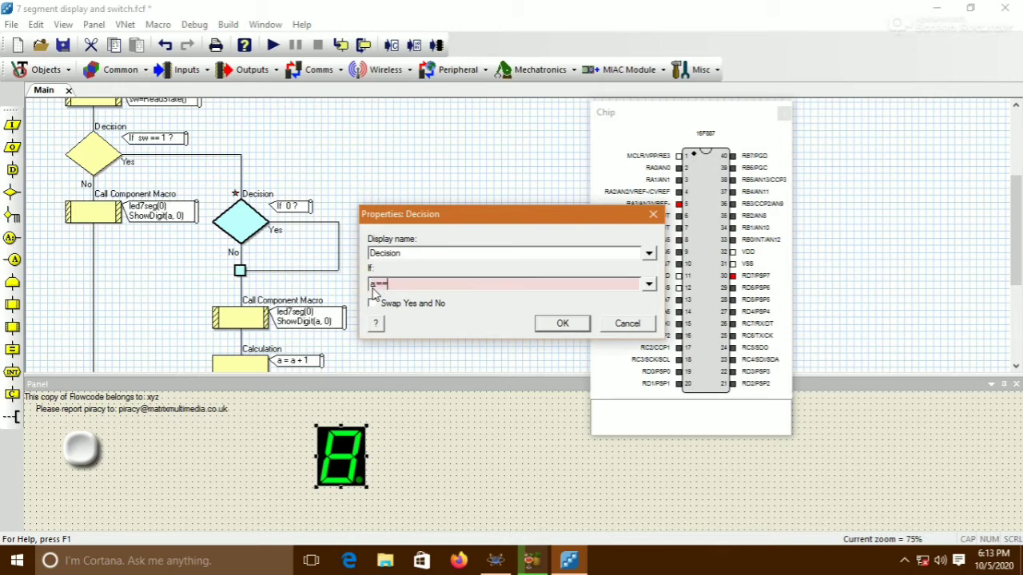
{"action": "type", "text": "10"}
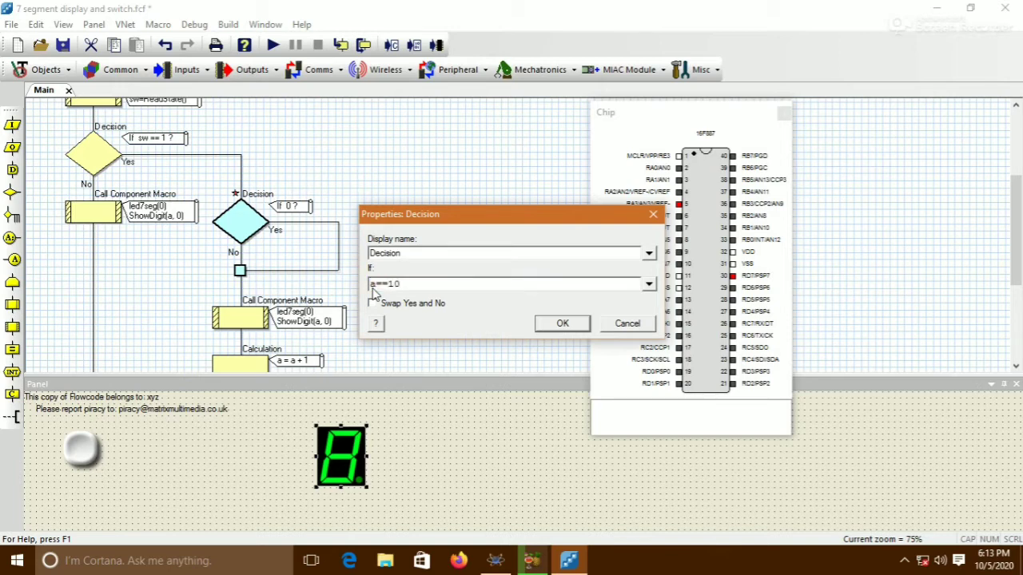
{"action": "left_click", "coordinate": [559, 324]}
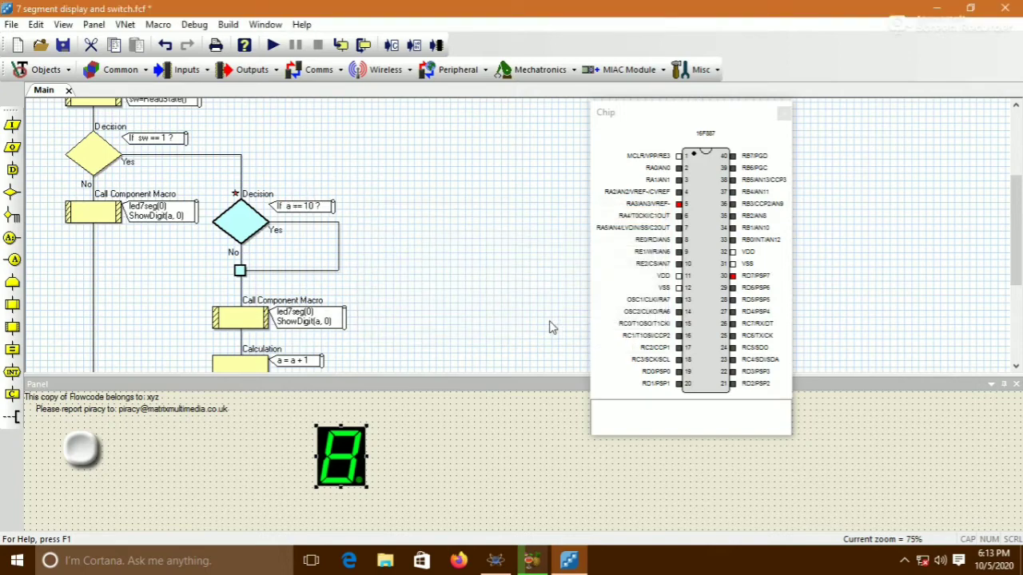
Move the ShowDigit macro call, a = a + 1 calculation and 500 ms delay into the new decision's No branch
{"action": "scroll", "coordinate": [404, 220], "scroll_direction": "down", "scroll_amount": 1}
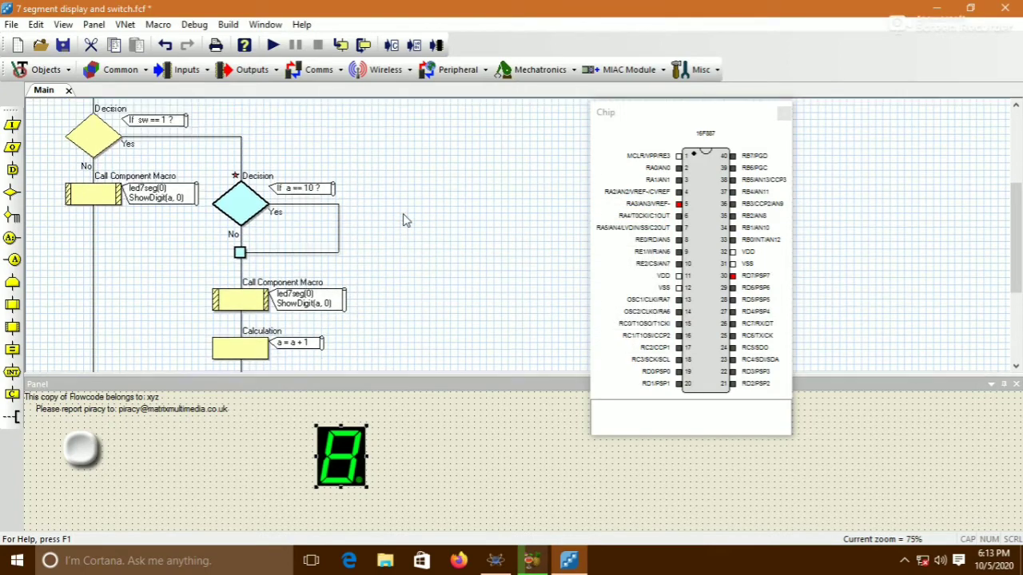
{"action": "scroll", "coordinate": [404, 220], "scroll_direction": "down", "scroll_amount": 1}
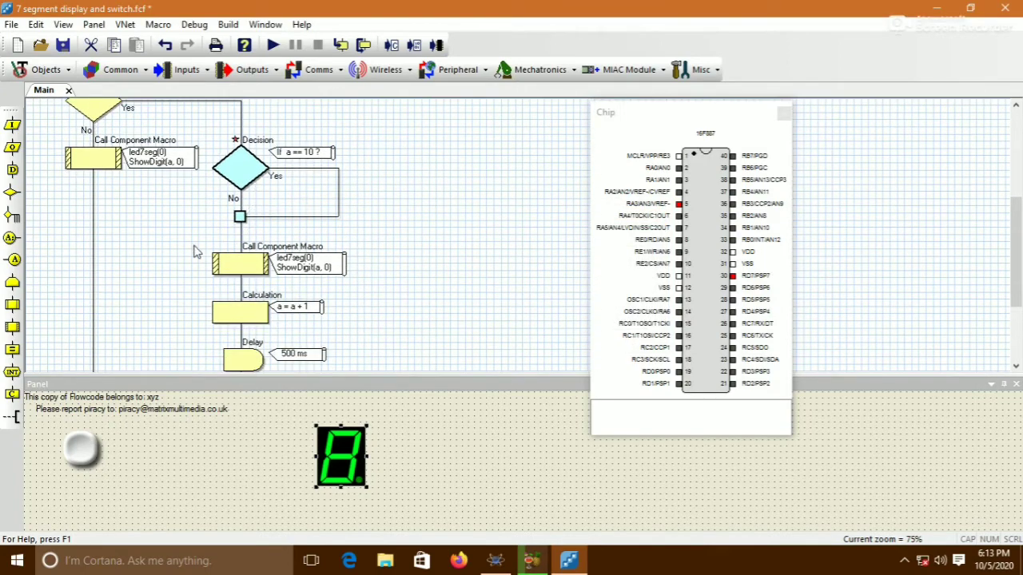
{"action": "mouse_move", "coordinate": [193, 236]}
{"action": "left_mouse_down"}
{"action": "mouse_move", "coordinate": [214, 278]}
{"action": "mouse_move", "coordinate": [361, 294]}
{"action": "left_mouse_up"}
{"action": "scroll", "coordinate": [214, 278], "scroll_direction": "down", "scroll_amount": 3}
{"action": "scroll", "coordinate": [241, 240], "scroll_direction": "up", "scroll_amount": 2}
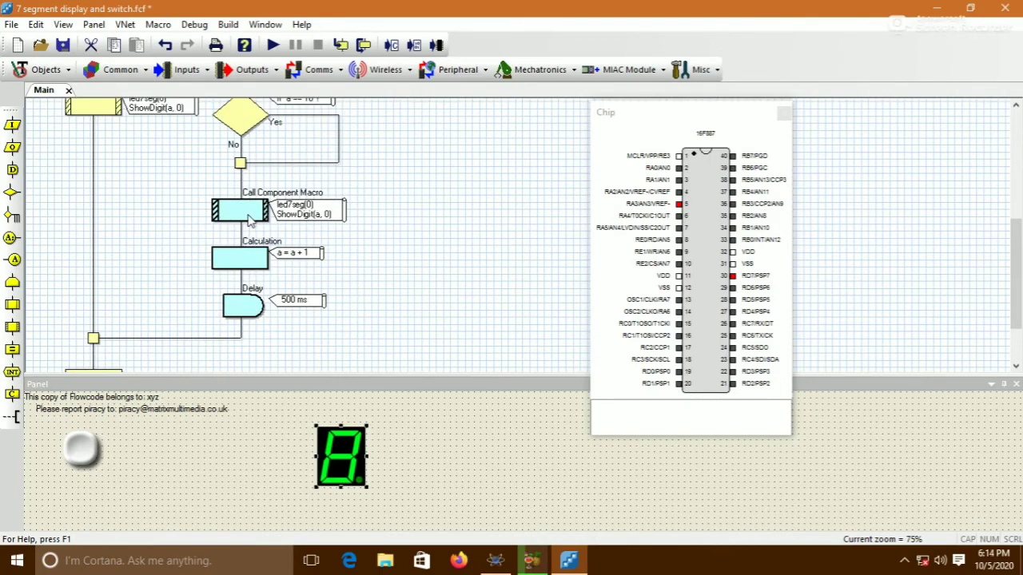
{"action": "left_click_drag", "start_coordinate": [247, 216], "coordinate": [240, 168]}
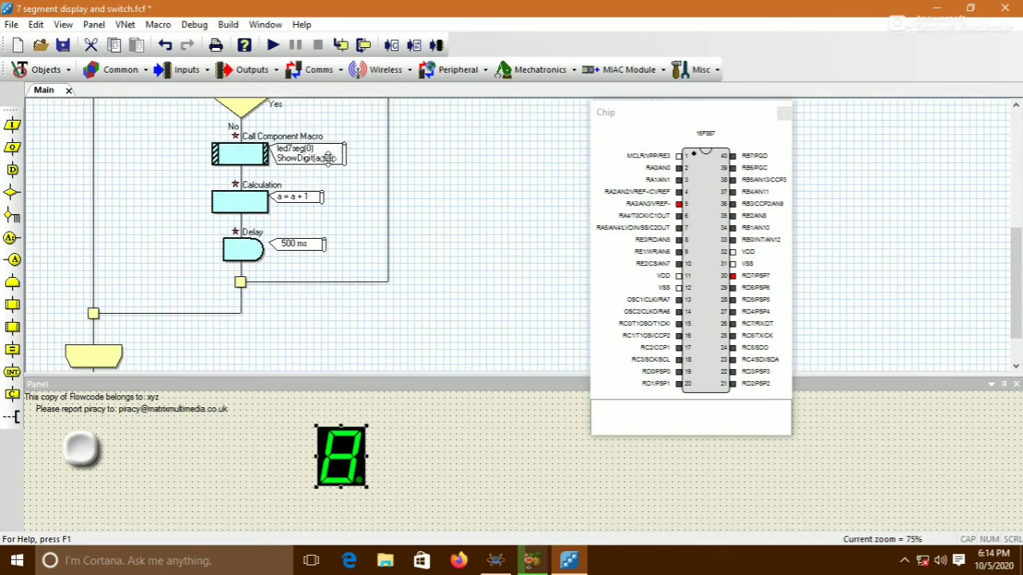
Insert a Component Macro call into the a == 10 decision's Yes branch and delete it
{"action": "scroll", "coordinate": [361, 160], "scroll_direction": "up", "scroll_amount": 2}
{"action": "scroll", "coordinate": [361, 160], "scroll_direction": "up", "scroll_amount": 1}
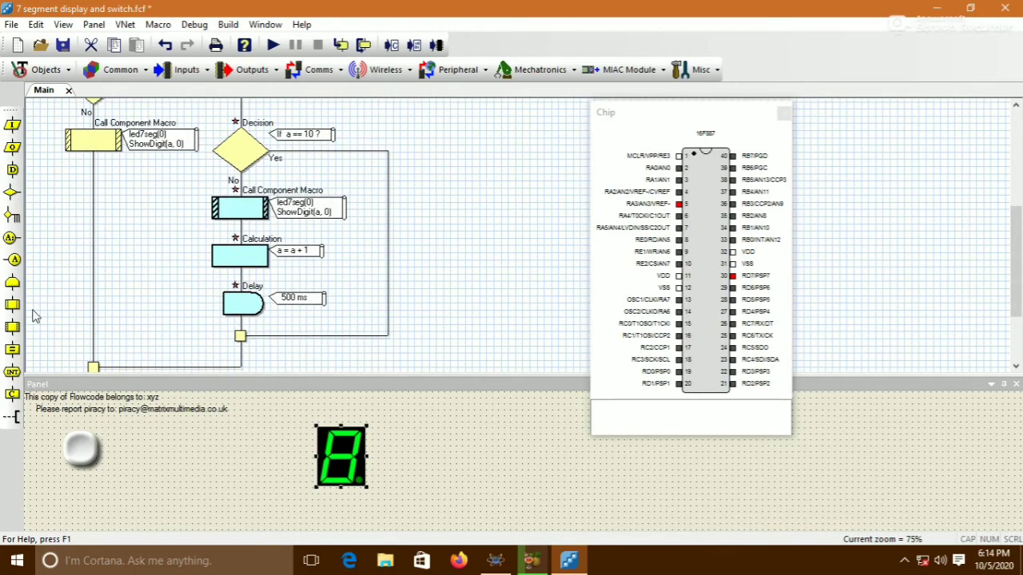
{"action": "left_click_drag", "start_coordinate": [20, 327], "coordinate": [412, 209]}
{"action": "double_click", "coordinate": [412, 209]}
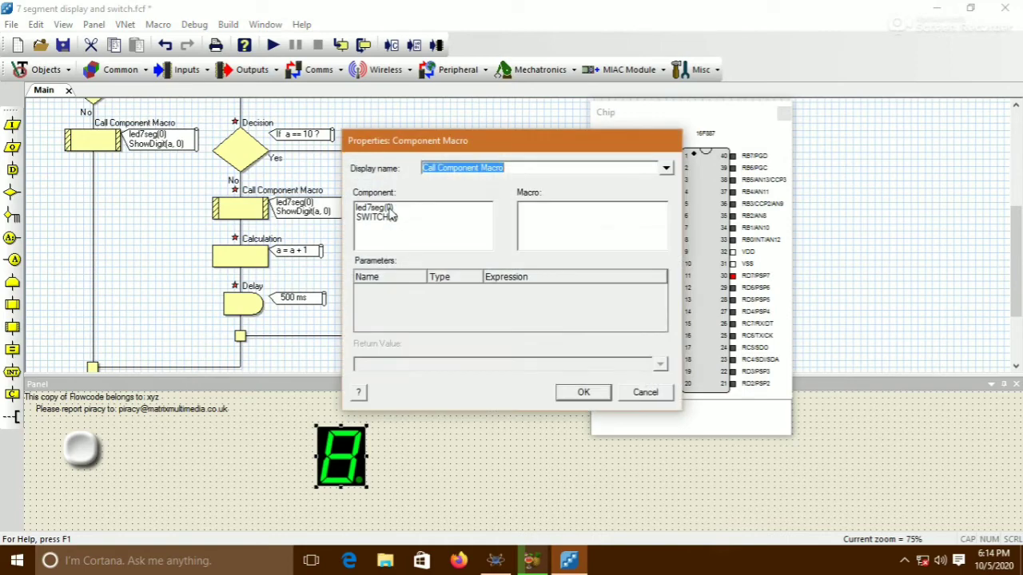
{"action": "left_click", "coordinate": [645, 392]}
{"action": "right_click", "coordinate": [393, 221]}
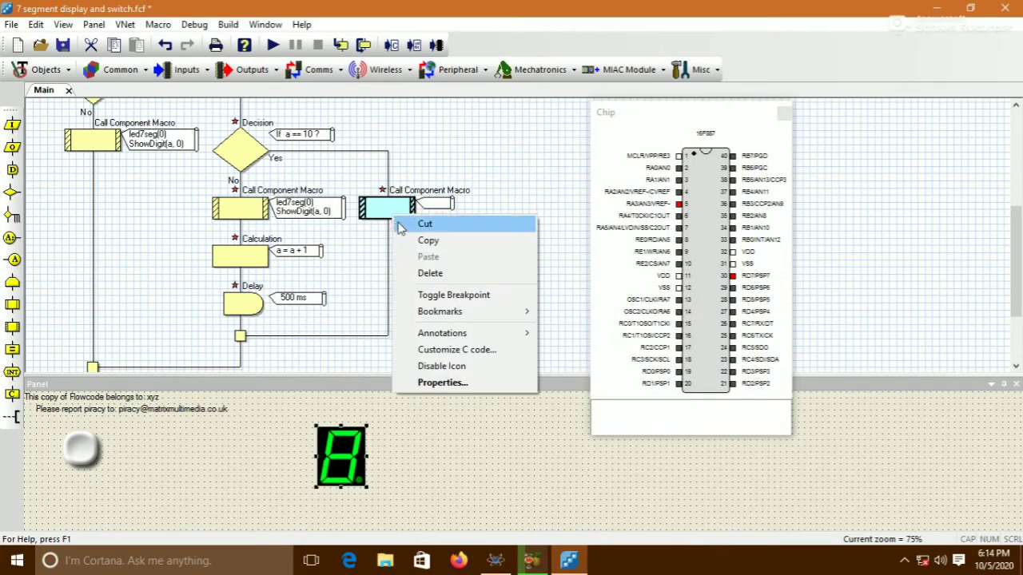
{"action": "left_click", "coordinate": [429, 271]}
Insert a Calculation into the a == 10 decision's Yes branch that sets a=0
{"action": "left_click_drag", "start_coordinate": [23, 347], "coordinate": [382, 221]}
{"action": "double_click", "coordinate": [381, 210]}
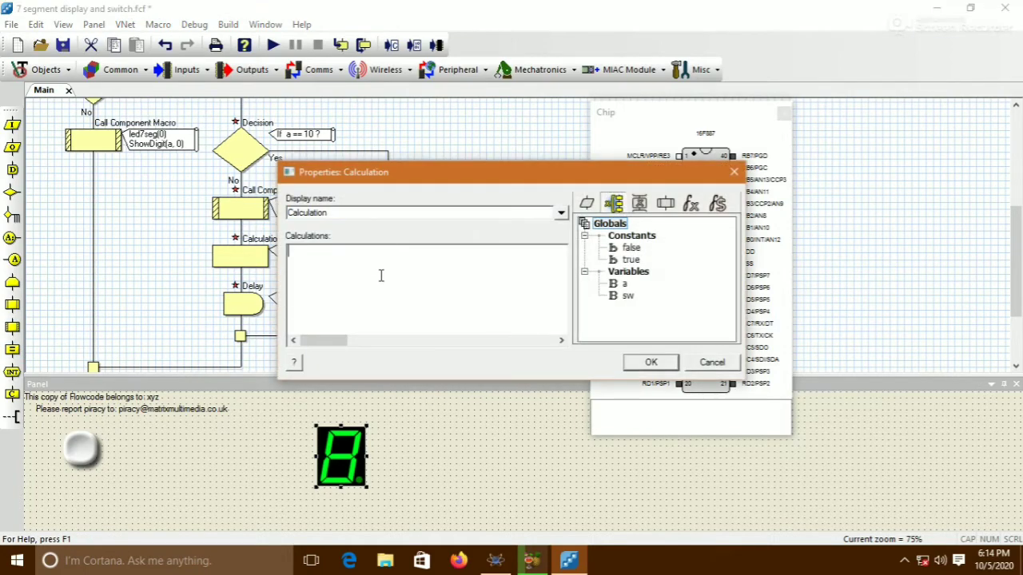
{"action": "type", "text": "a"}
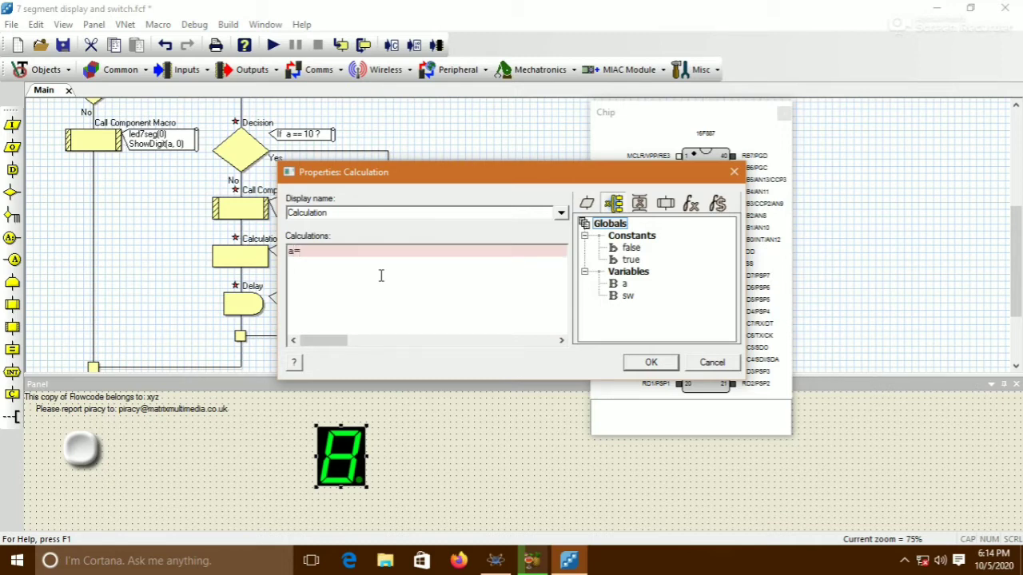
{"action": "type", "text": "=0"}
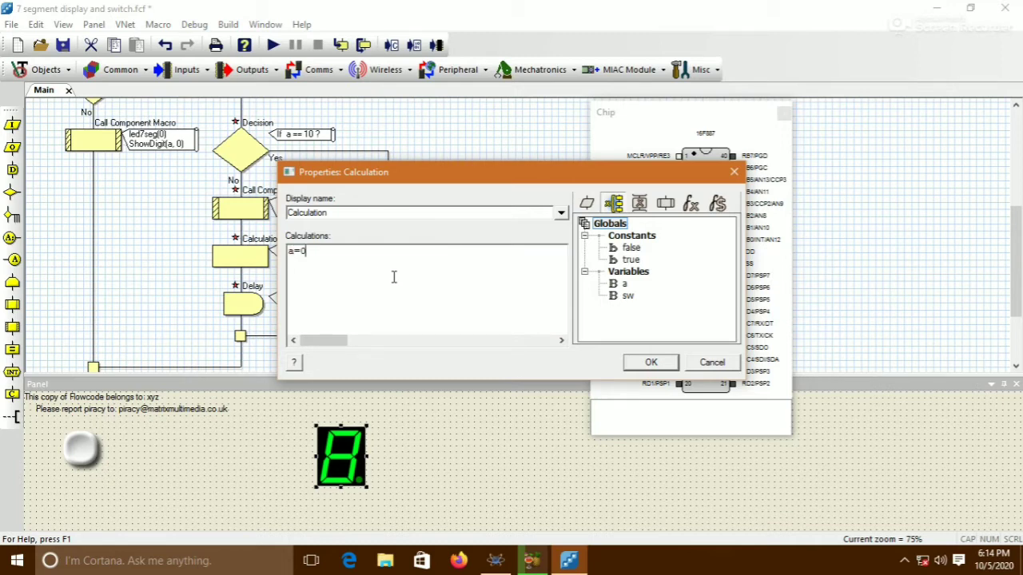
{"action": "left_click", "coordinate": [652, 362]}
Add a 500 ms Delay below the a = 0 calculation in the Yes branch
{"action": "left_click", "coordinate": [470, 271]}
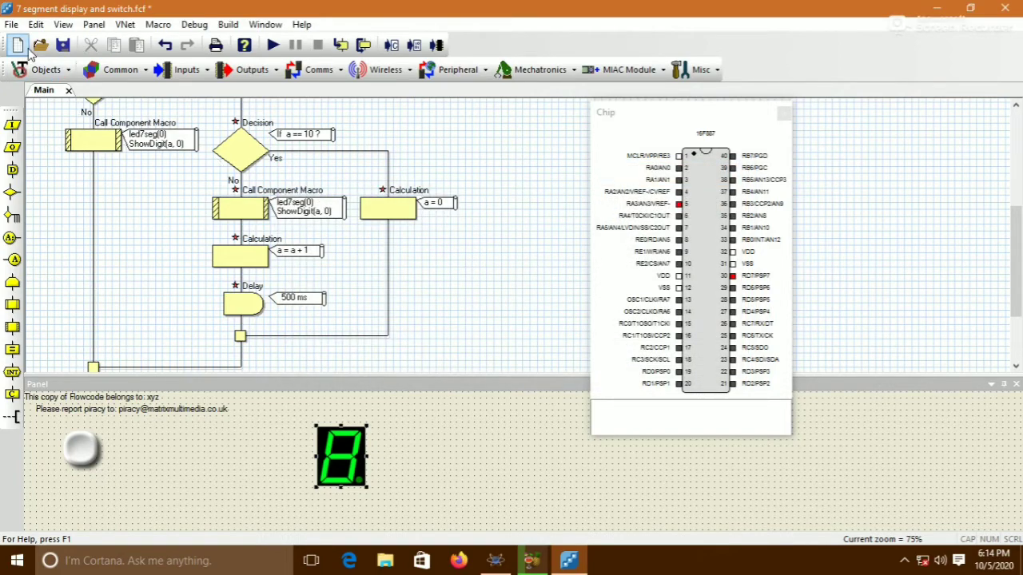
{"action": "left_click_drag", "start_coordinate": [12, 172], "coordinate": [360, 294]}
{"action": "double_click", "coordinate": [389, 256]}
{"action": "left_click", "coordinate": [373, 283]}
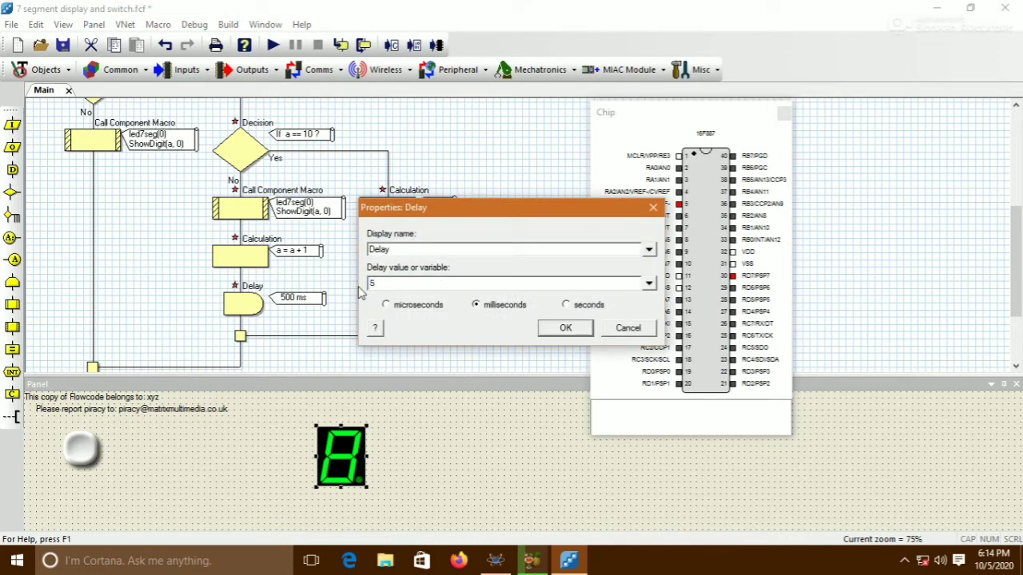
{"action": "type", "text": "500"}
{"action": "left_click", "coordinate": [561, 328]}
{"action": "left_click", "coordinate": [512, 326]}
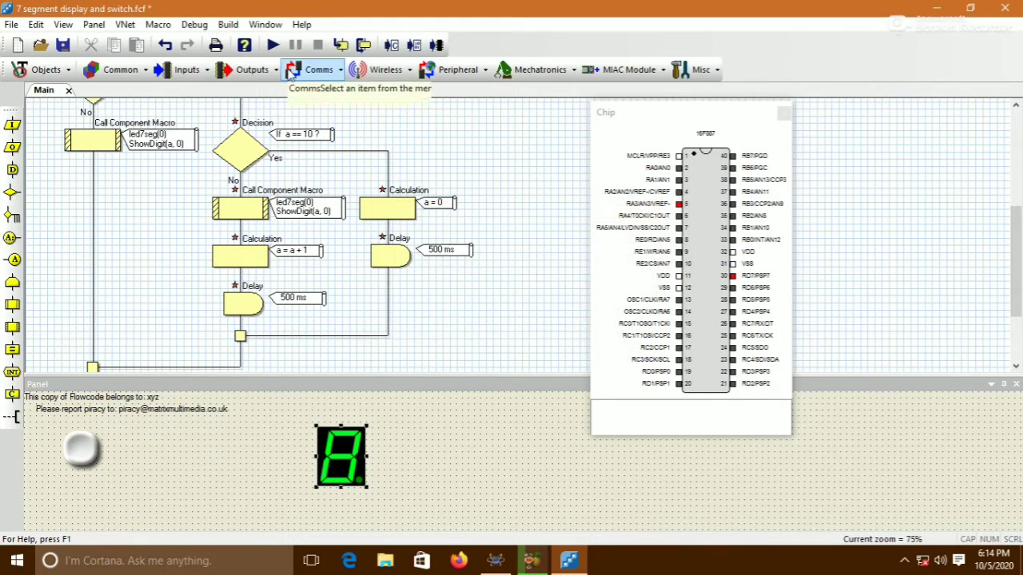
Run the simulation and press the pushbutton repeatedly to test the counting, then stop it
{"action": "left_click", "coordinate": [272, 45]}
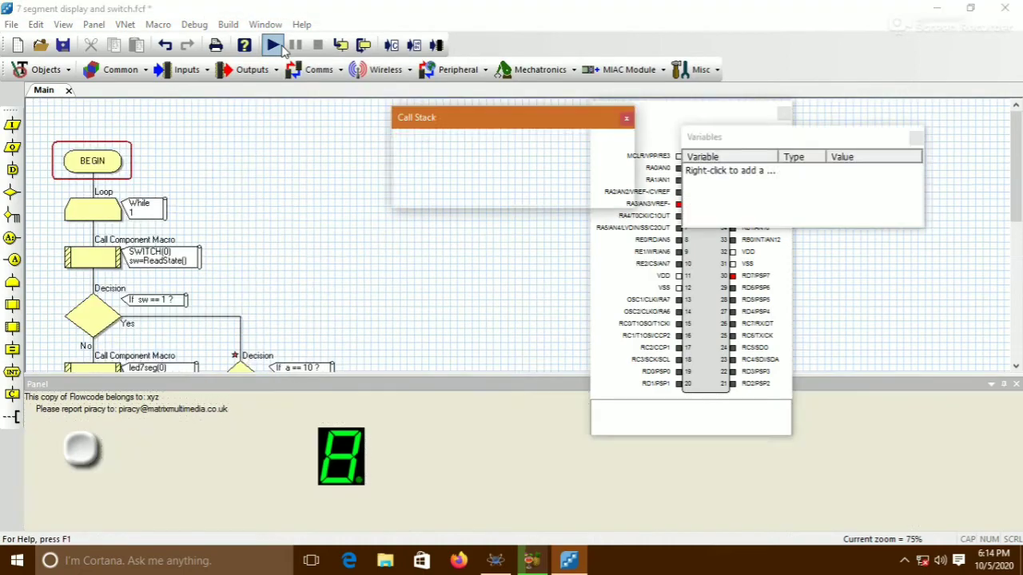
{"action": "left_click", "coordinate": [197, 398]}
{"action": "left_click", "coordinate": [86, 450]}
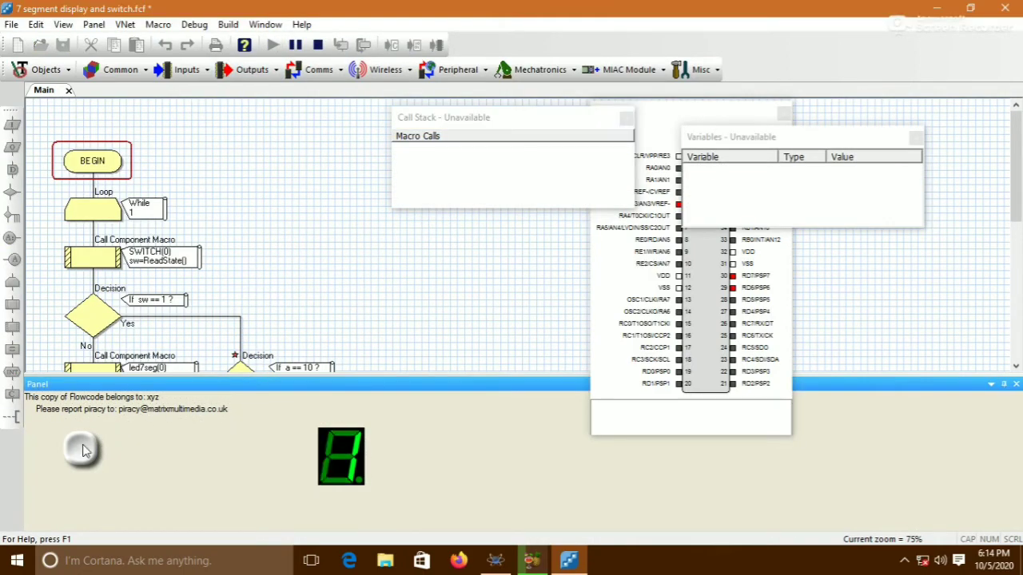
{"action": "left_click", "coordinate": [85, 451]}
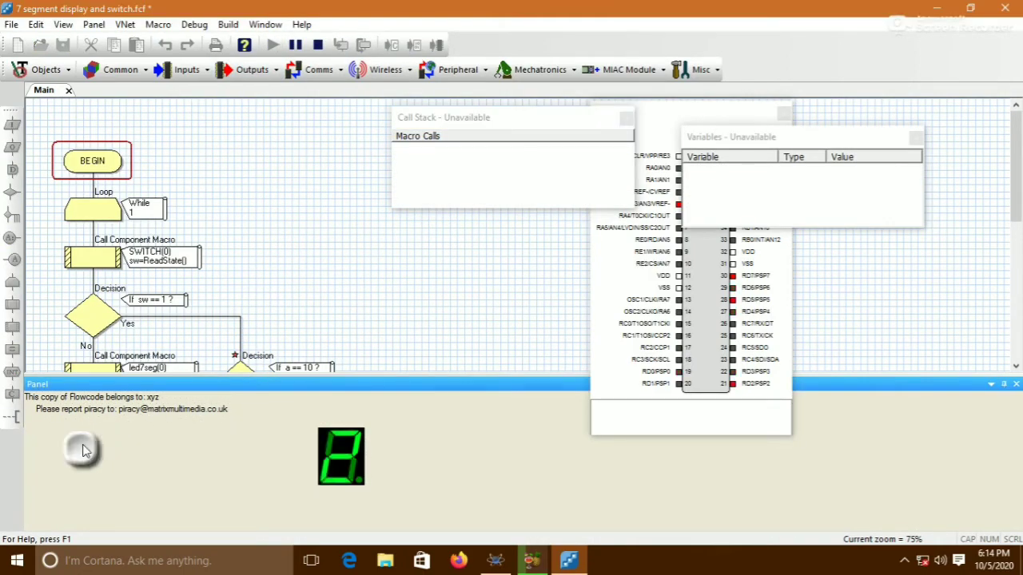
{"action": "left_click", "coordinate": [86, 450]}
{"action": "left_click", "coordinate": [85, 452]}
{"action": "left_click", "coordinate": [86, 452]}
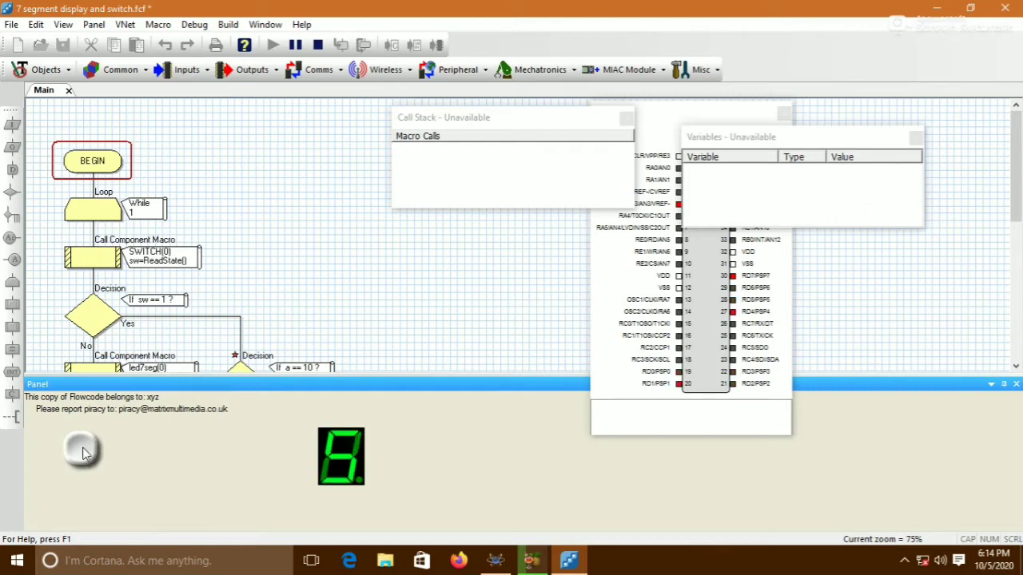
{"action": "left_click", "coordinate": [85, 453]}
{"action": "left_click", "coordinate": [86, 452]}
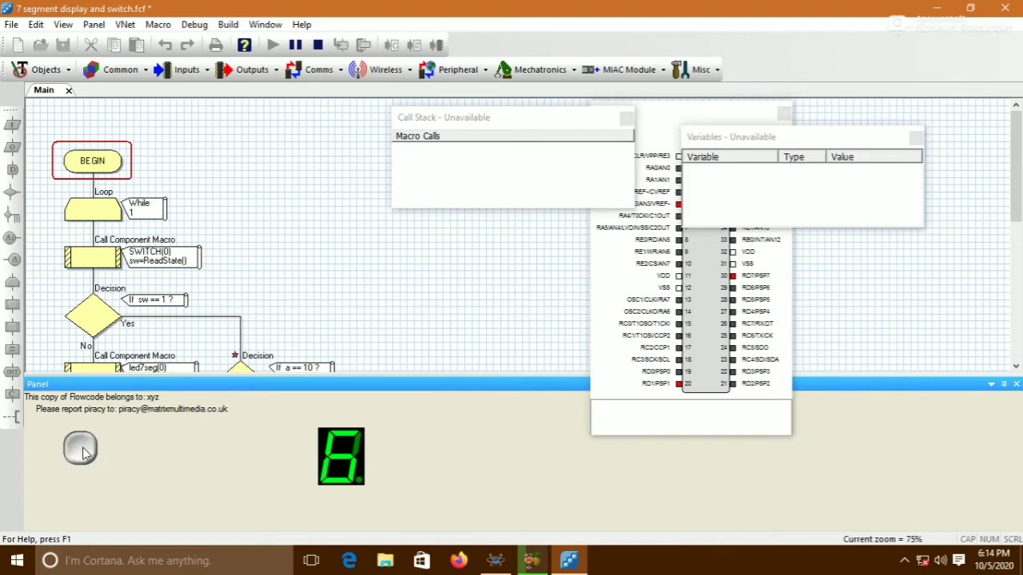
{"action": "left_click", "coordinate": [86, 453]}
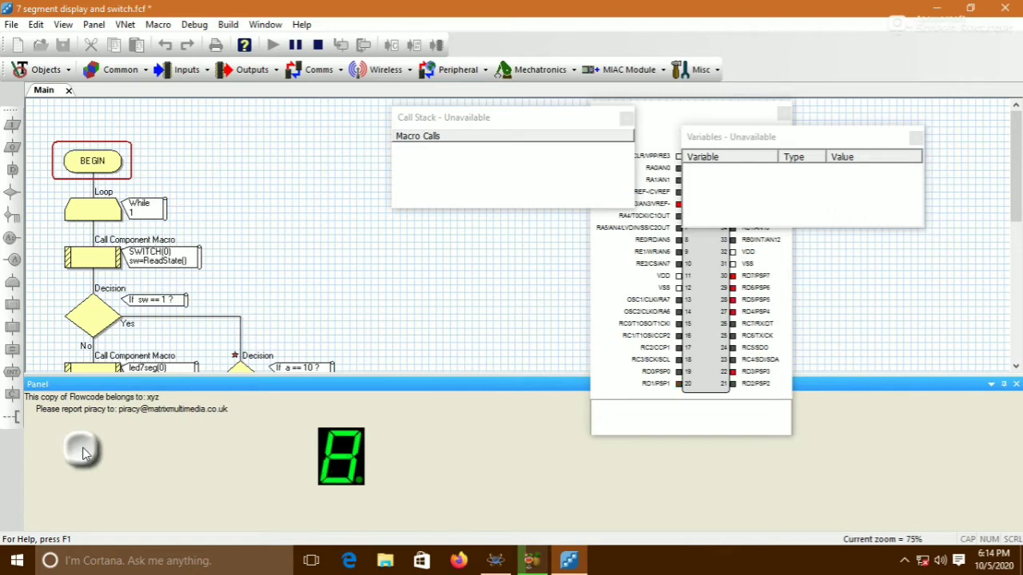
{"action": "left_click", "coordinate": [85, 452]}
{"action": "left_click", "coordinate": [86, 453]}
{"action": "left_click", "coordinate": [86, 452]}
{"action": "left_click", "coordinate": [85, 452]}
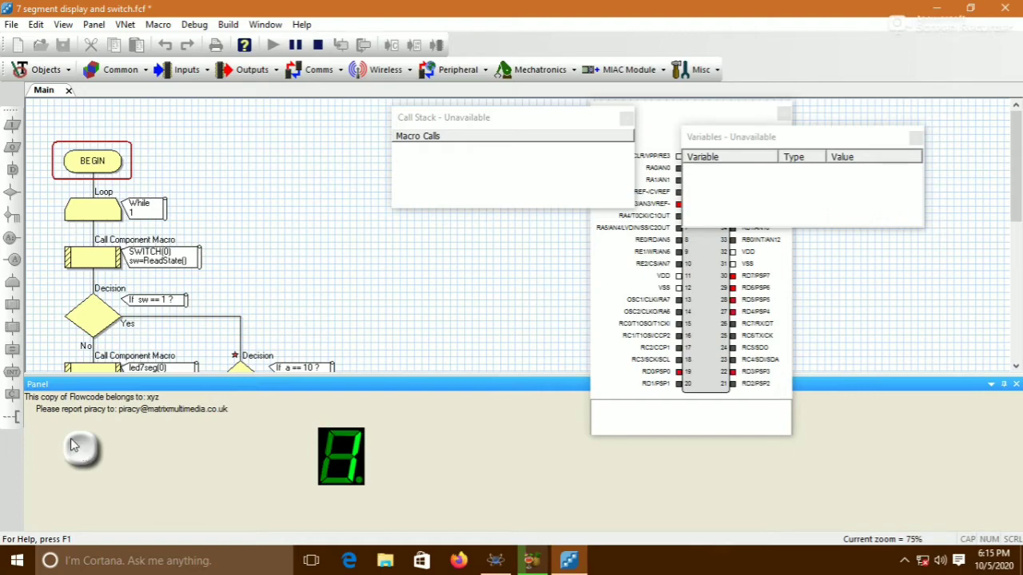
{"action": "left_click", "coordinate": [317, 44]}
Change the reset decision's condition to a == 9
{"action": "scroll", "coordinate": [310, 165], "scroll_direction": "down", "scroll_amount": 3}
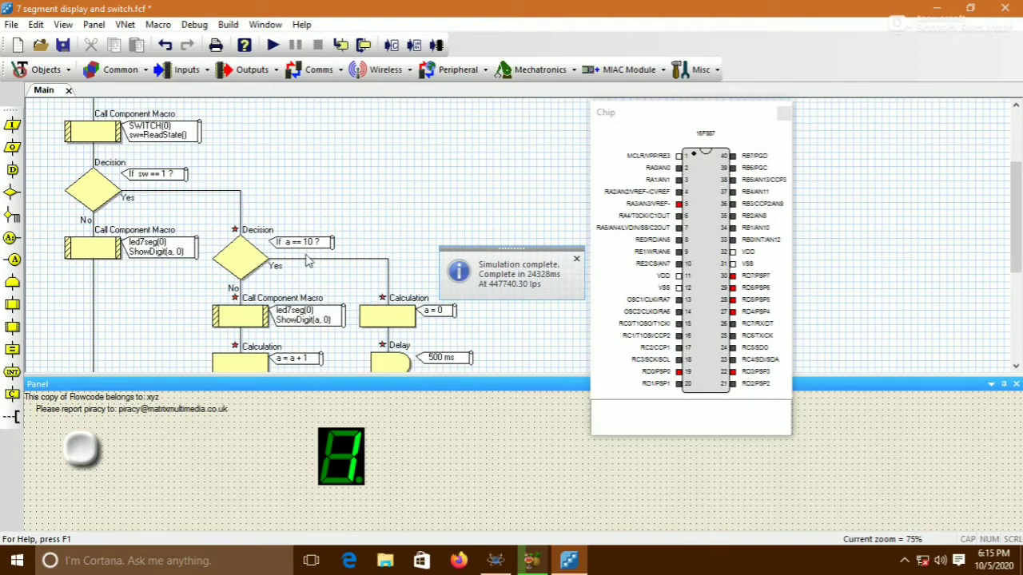
{"action": "left_click", "coordinate": [243, 270]}
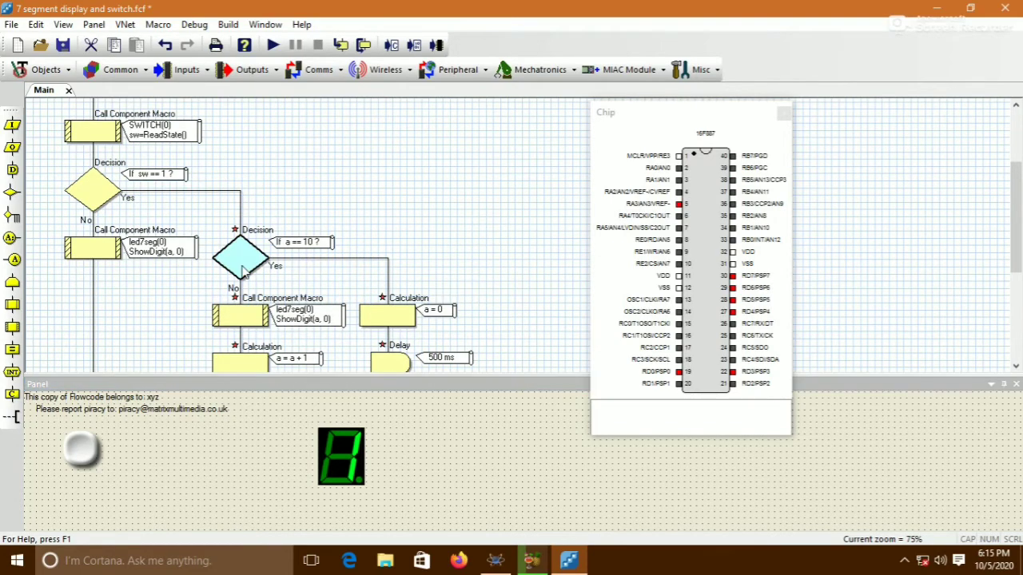
{"action": "double_click", "coordinate": [244, 270]}
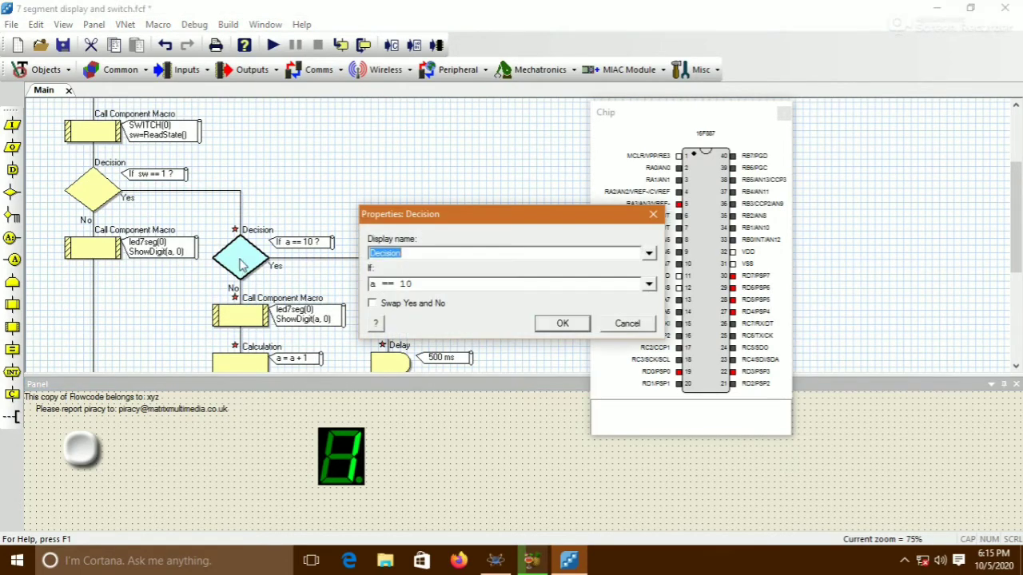
{"action": "double_click", "coordinate": [405, 284]}
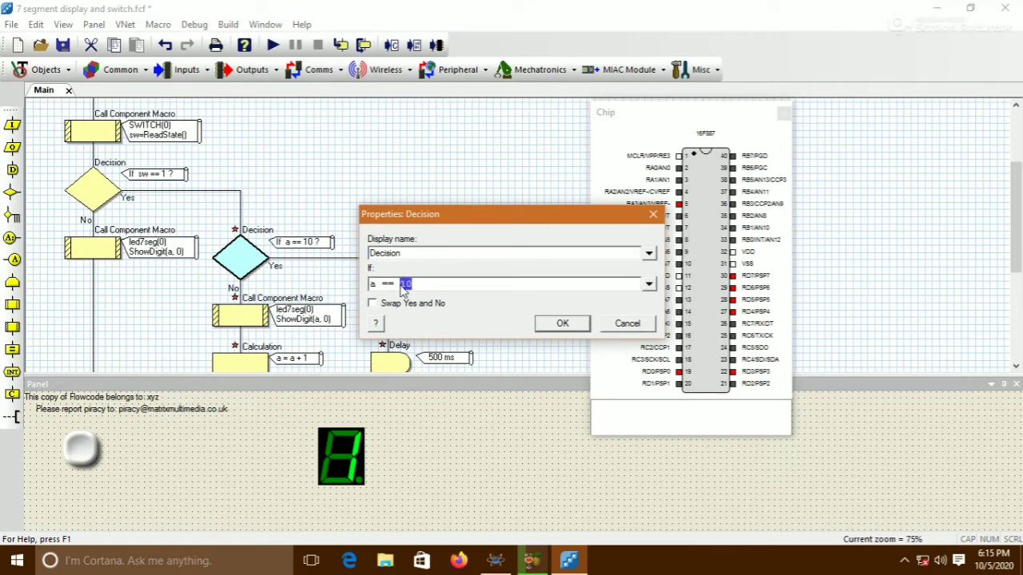
{"action": "type", "text": "9"}
{"action": "left_click", "coordinate": [559, 323]}
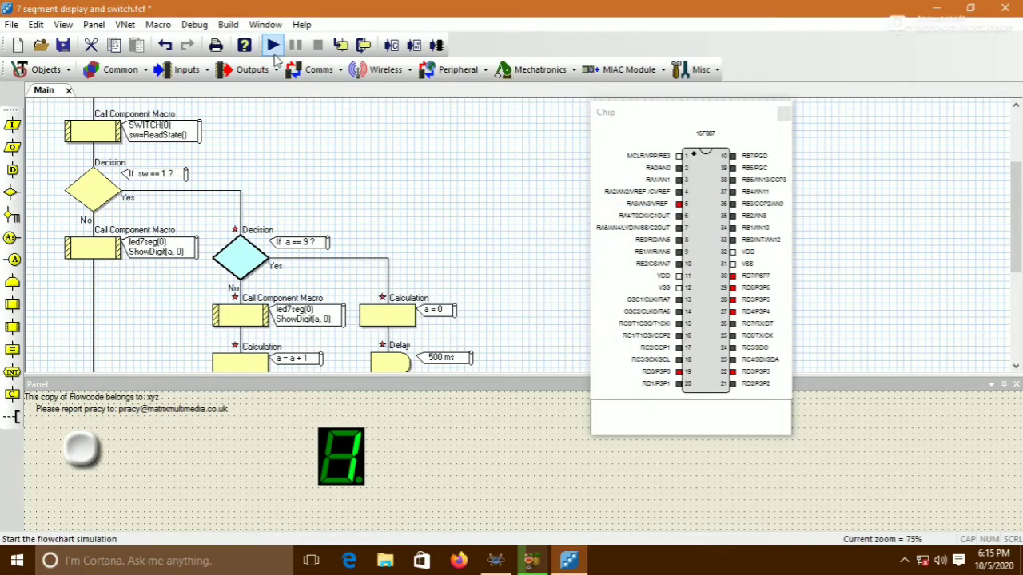
Run the simulation again, press the pushbutton repeatedly to check the count resets, then stop it
{"action": "left_click", "coordinate": [272, 45]}
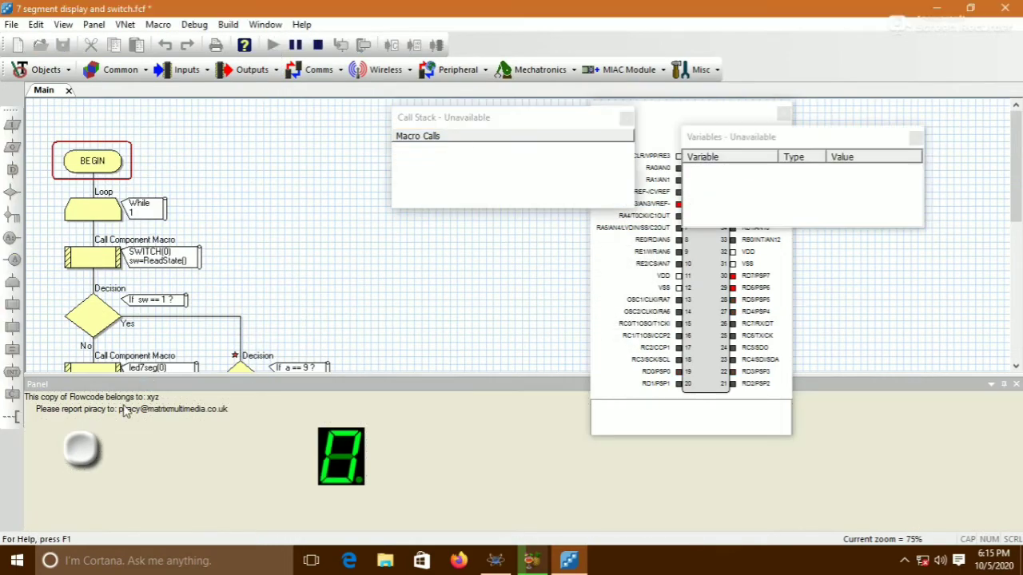
{"action": "left_click", "coordinate": [85, 457]}
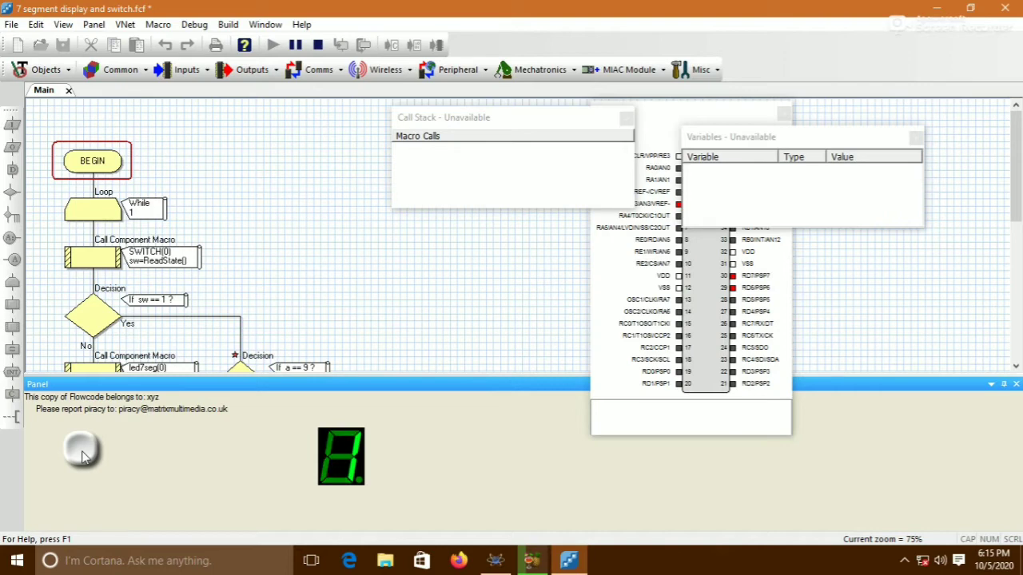
{"action": "left_click", "coordinate": [83, 454]}
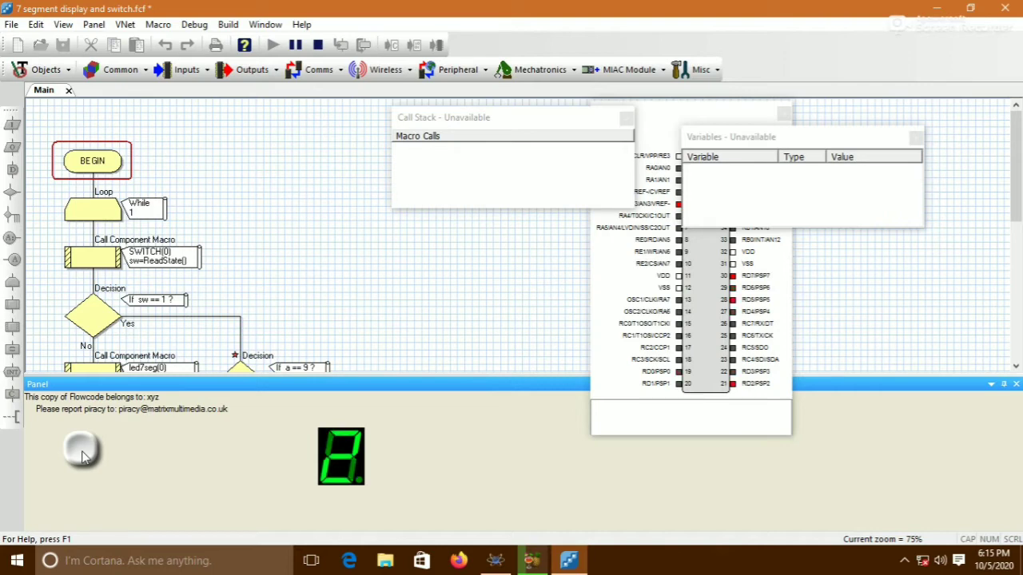
{"action": "left_click", "coordinate": [84, 454]}
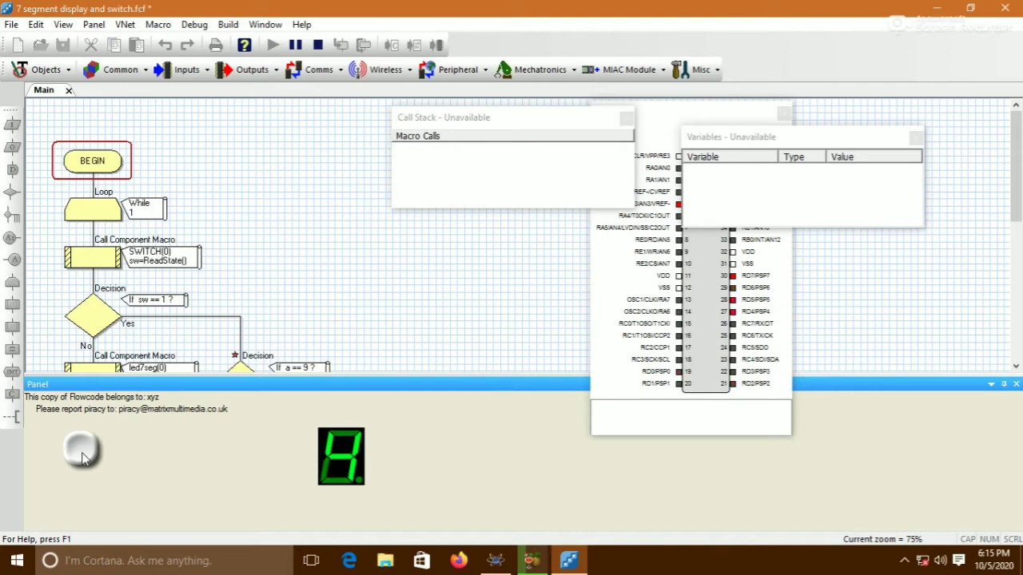
{"action": "left_click", "coordinate": [84, 454]}
{"action": "left_click", "coordinate": [83, 453]}
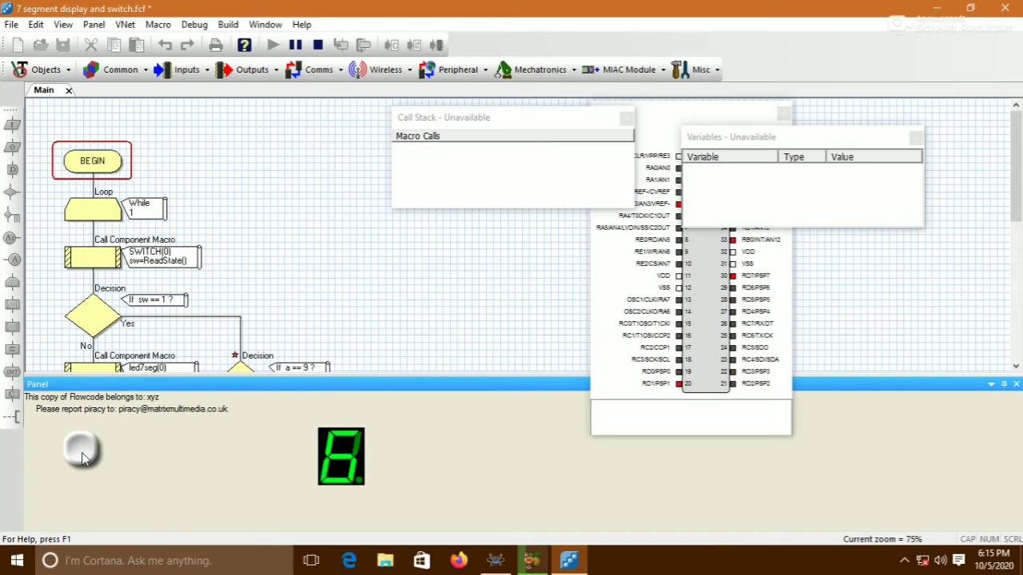
{"action": "left_click", "coordinate": [83, 454]}
{"action": "left_click", "coordinate": [83, 454]}
{"action": "left_click", "coordinate": [83, 454]}
{"action": "left_click", "coordinate": [83, 454]}
{"action": "left_click", "coordinate": [83, 454]}
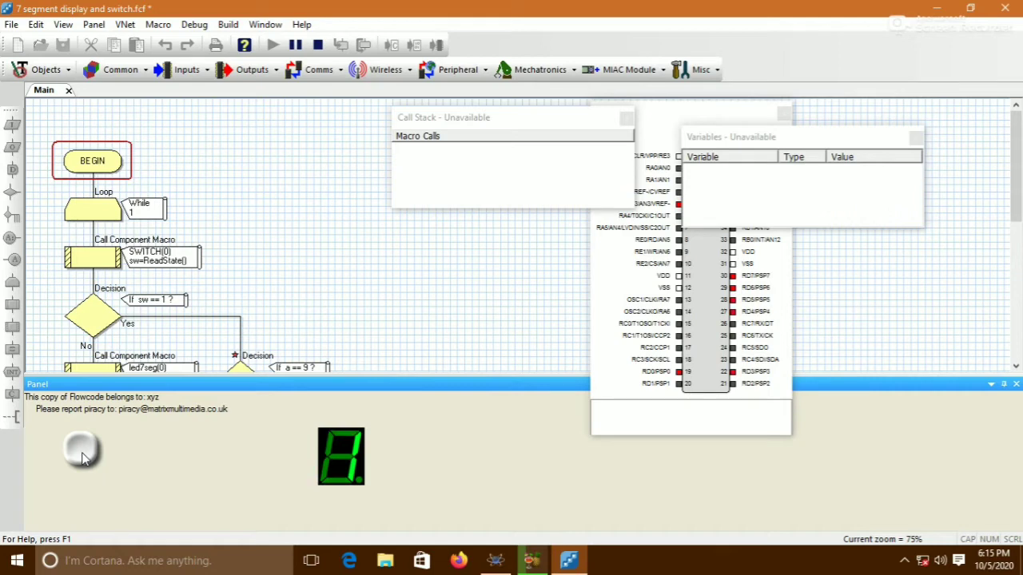
{"action": "left_click", "coordinate": [83, 454]}
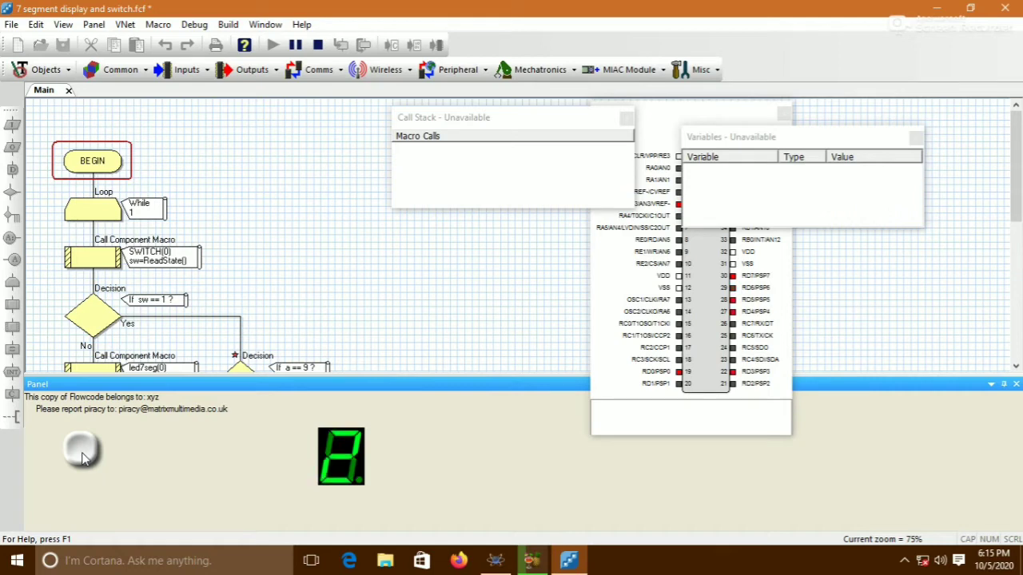
{"action": "left_click", "coordinate": [83, 454]}
{"action": "left_click", "coordinate": [83, 454]}
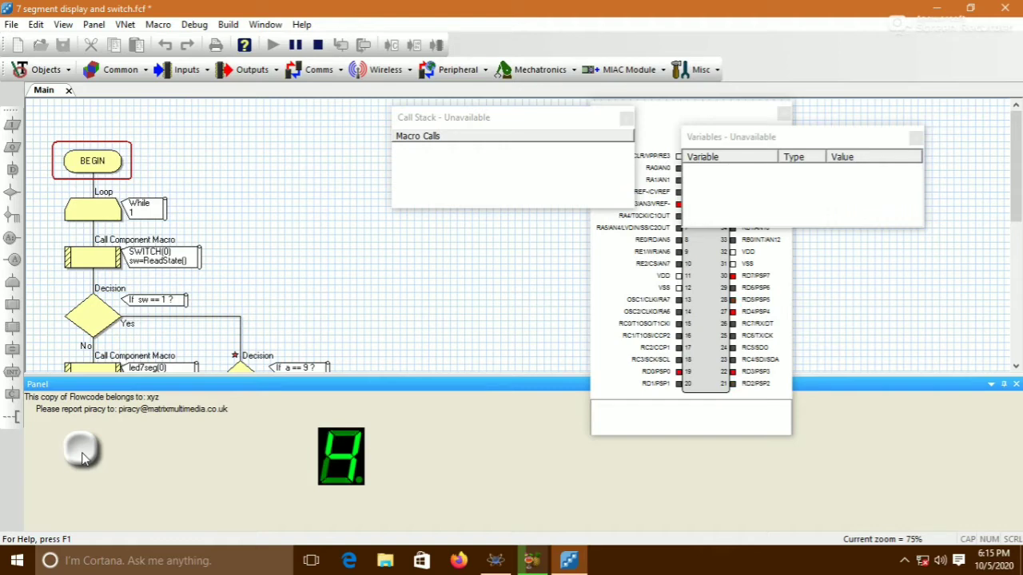
{"action": "left_click", "coordinate": [83, 454]}
{"action": "left_click", "coordinate": [83, 454]}
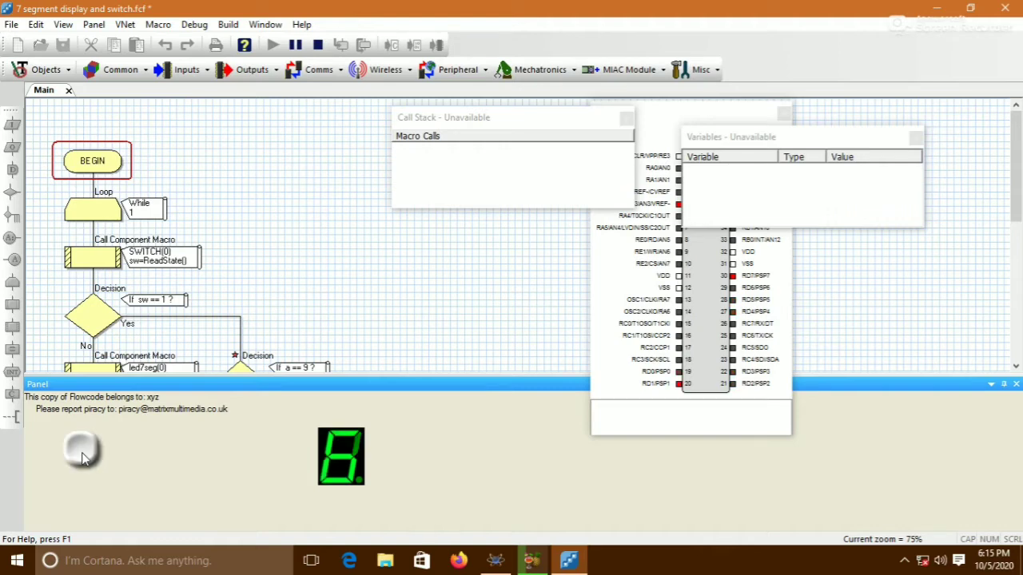
{"action": "left_click", "coordinate": [317, 44]}
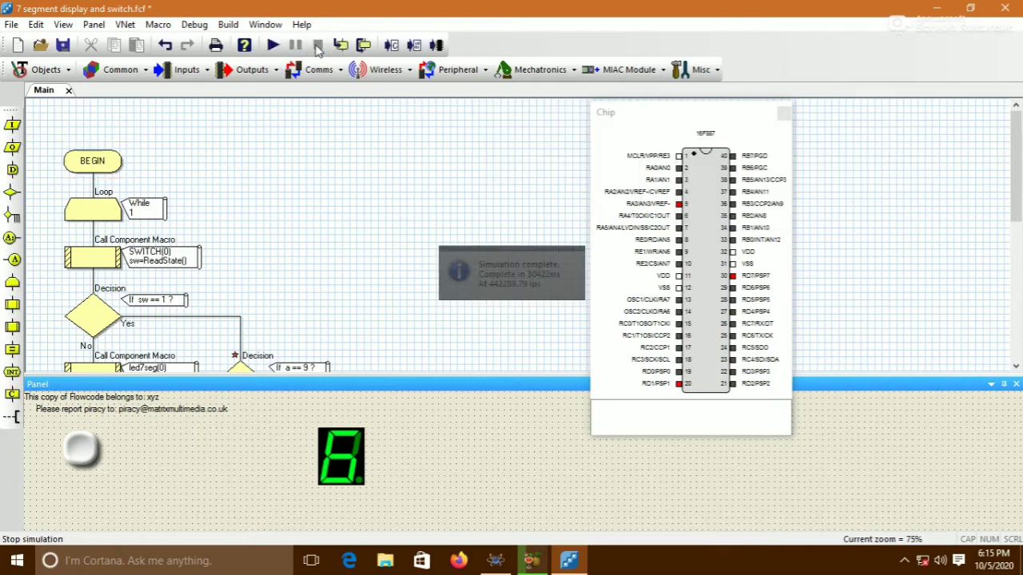
Compile the flowchart to the chip
{"action": "left_click", "coordinate": [414, 46]}
{"action": "left_click", "coordinate": [564, 315]}
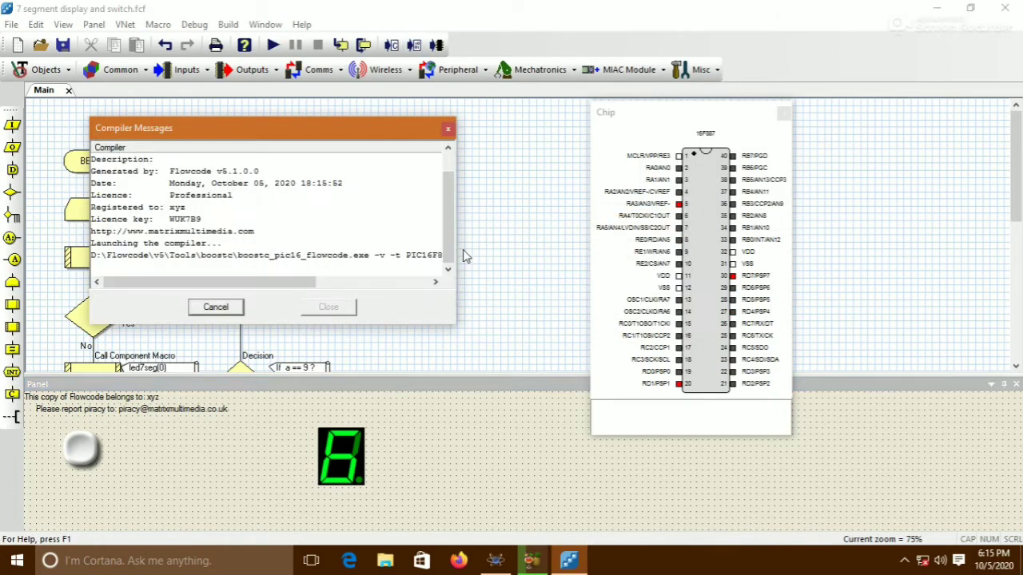
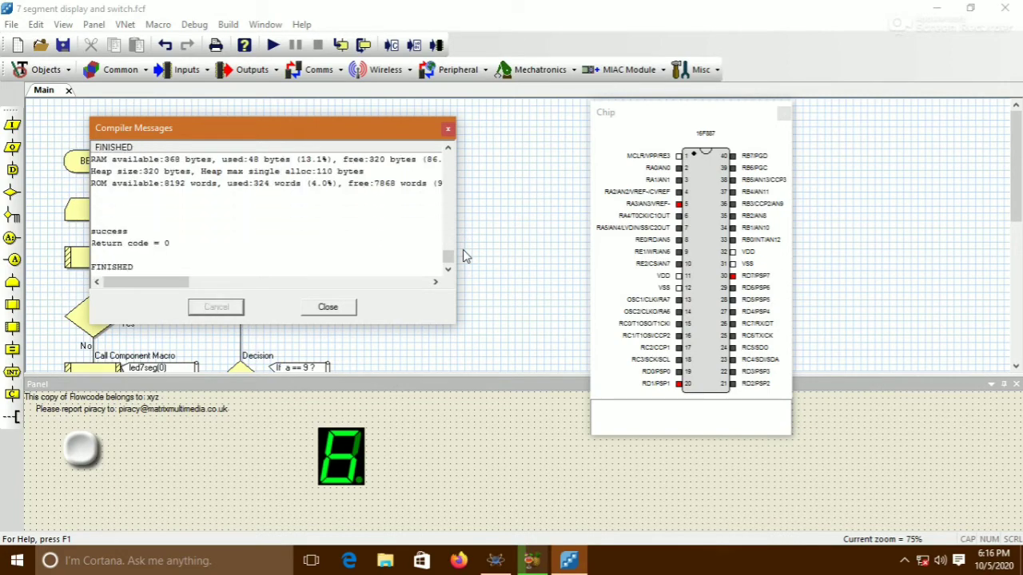
Switch to Proteus, run the compiled program, press the pushbutton through a full counting cycle, and stop the simulation
{"action": "left_click", "coordinate": [326, 308]}
{"action": "left_click", "coordinate": [497, 561]}
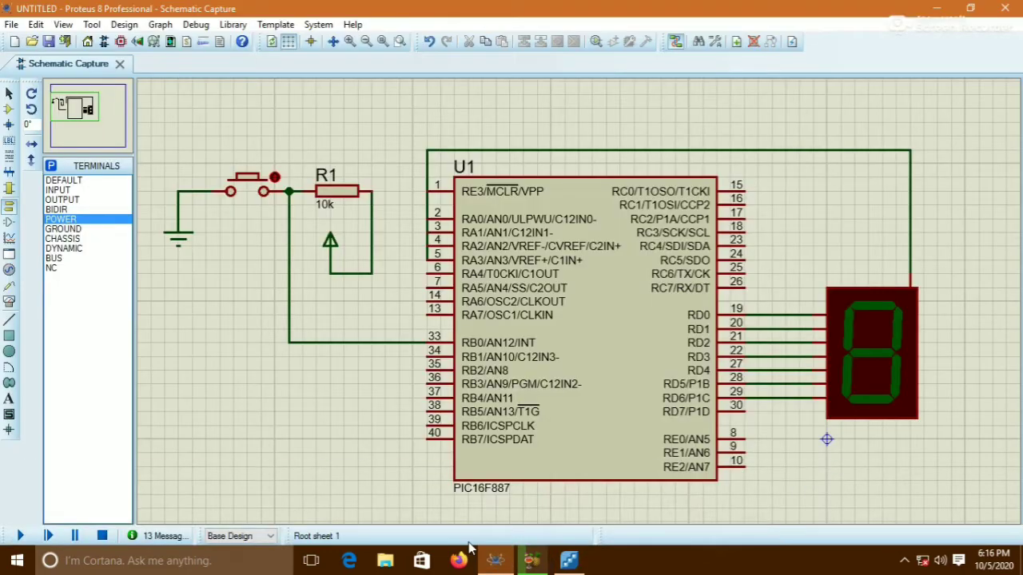
{"action": "left_click", "coordinate": [16, 539]}
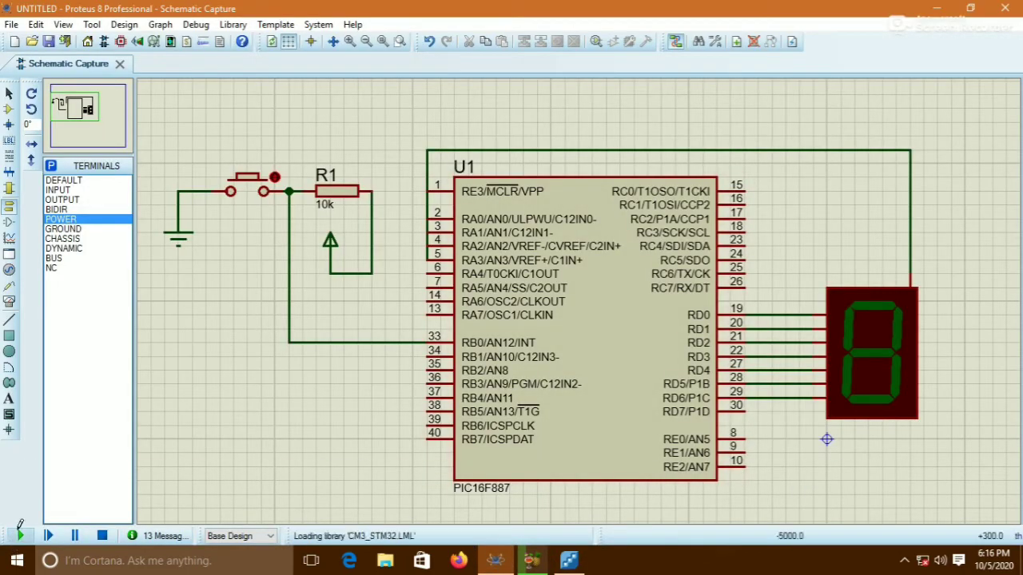
{"action": "left_click", "coordinate": [243, 189]}
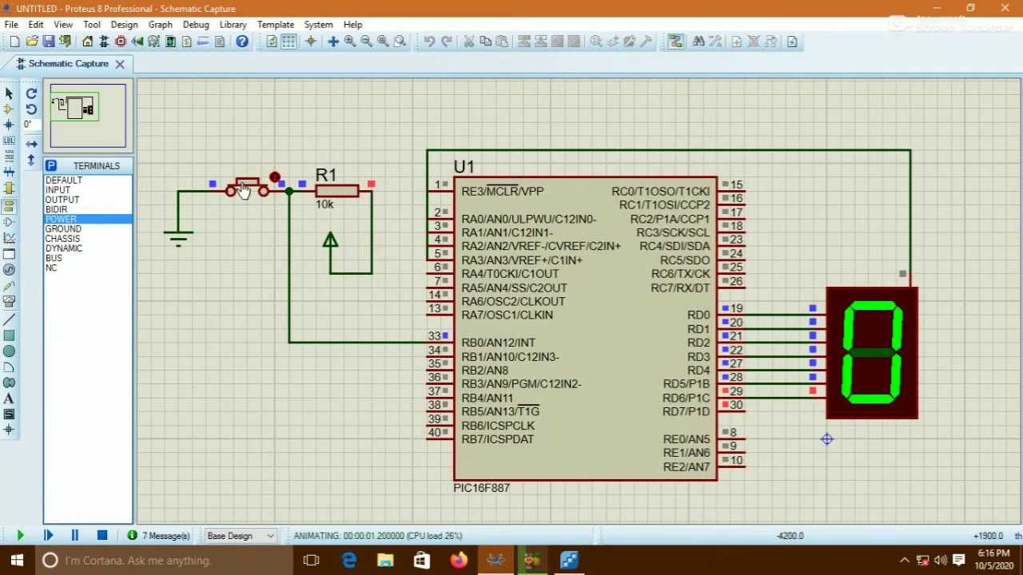
{"action": "left_click", "coordinate": [243, 189]}
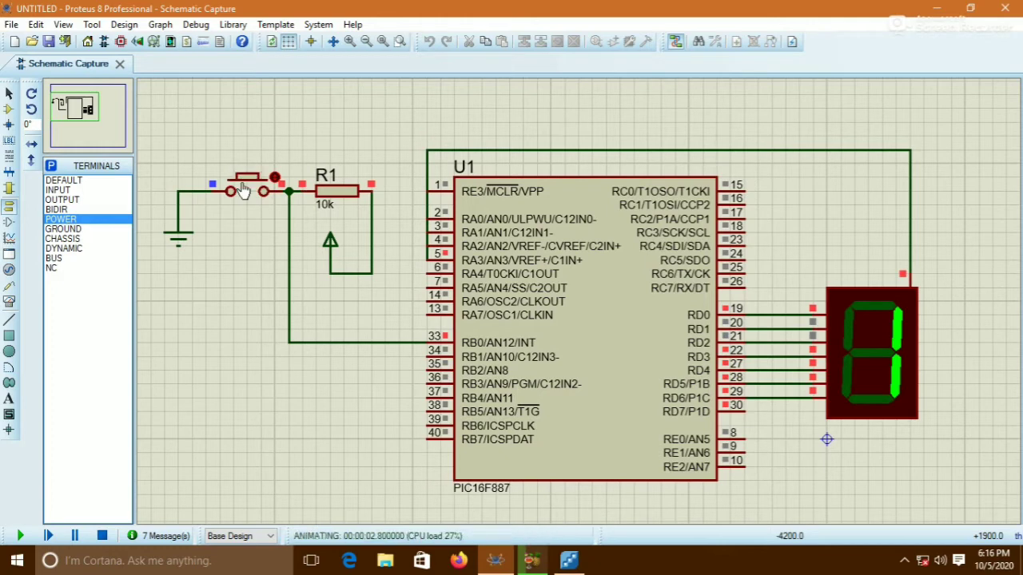
{"action": "left_click", "coordinate": [243, 189]}
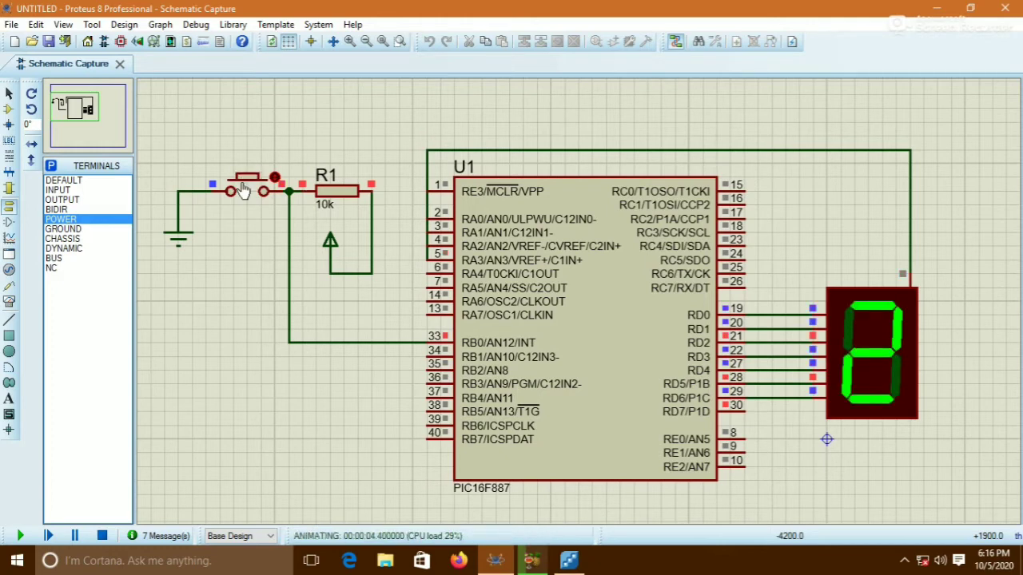
{"action": "left_click", "coordinate": [243, 189]}
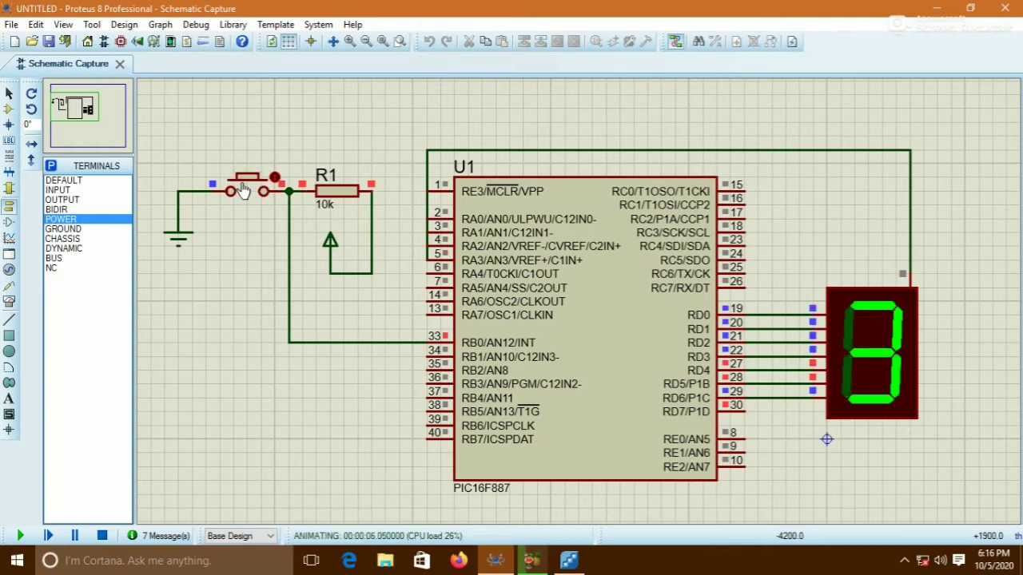
{"action": "left_click", "coordinate": [243, 190]}
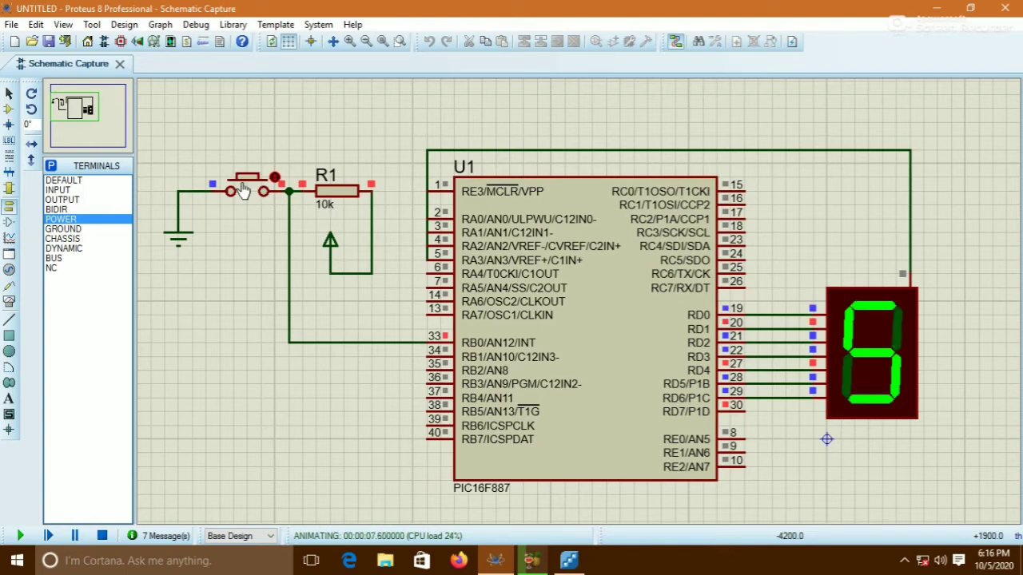
{"action": "left_click", "coordinate": [243, 189]}
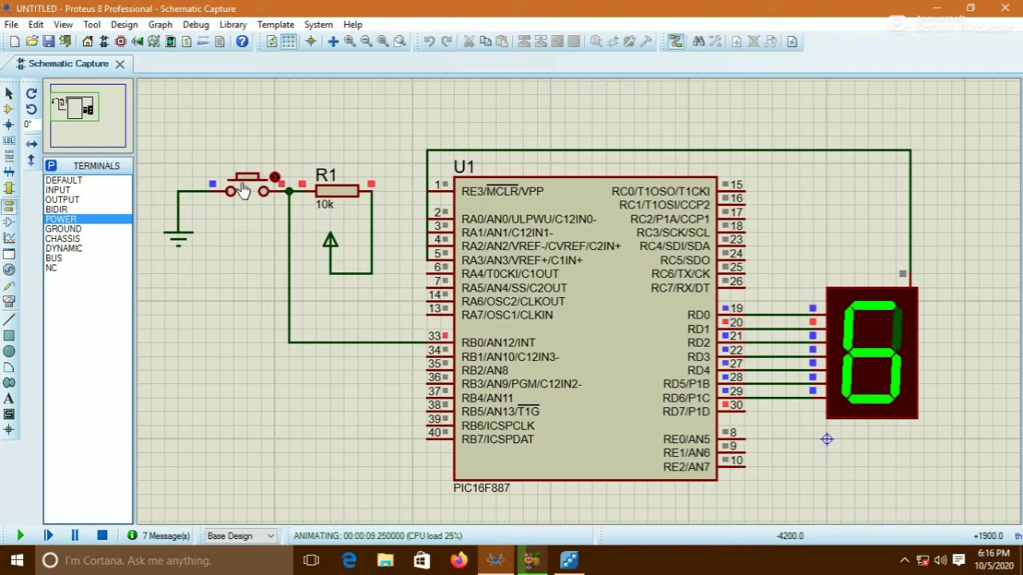
{"action": "left_click", "coordinate": [242, 190]}
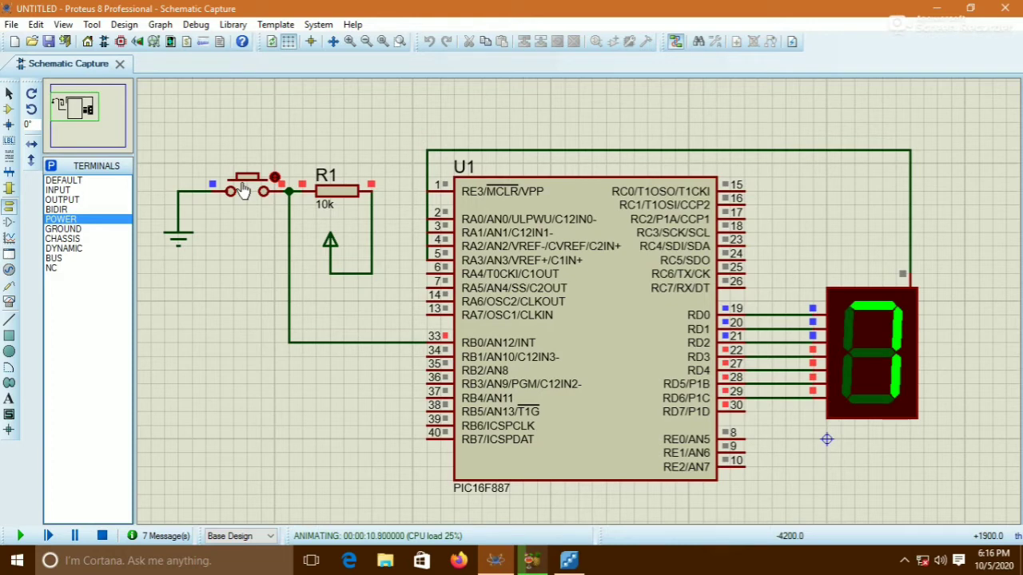
{"action": "left_click", "coordinate": [243, 190]}
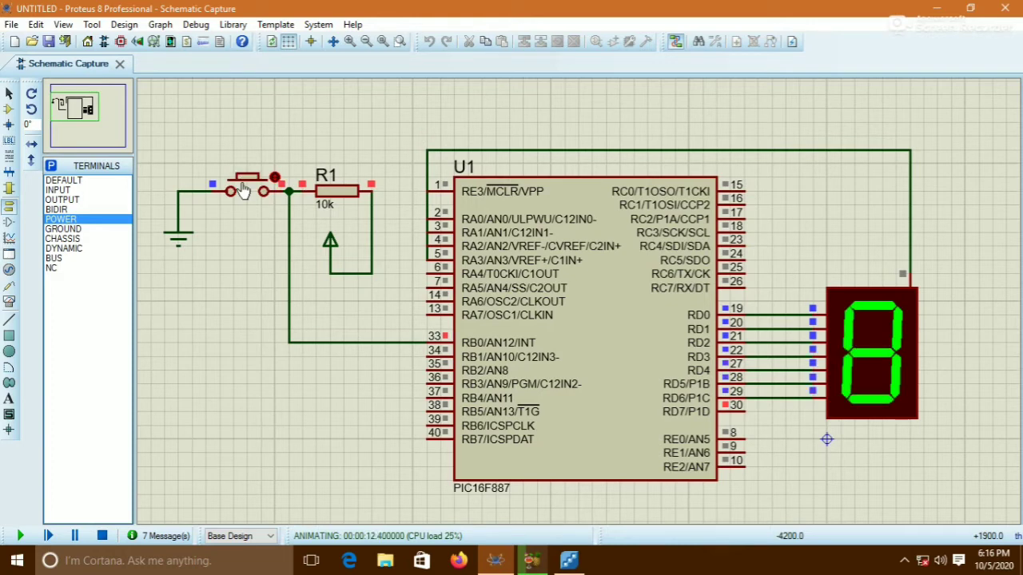
{"action": "left_click", "coordinate": [243, 190]}
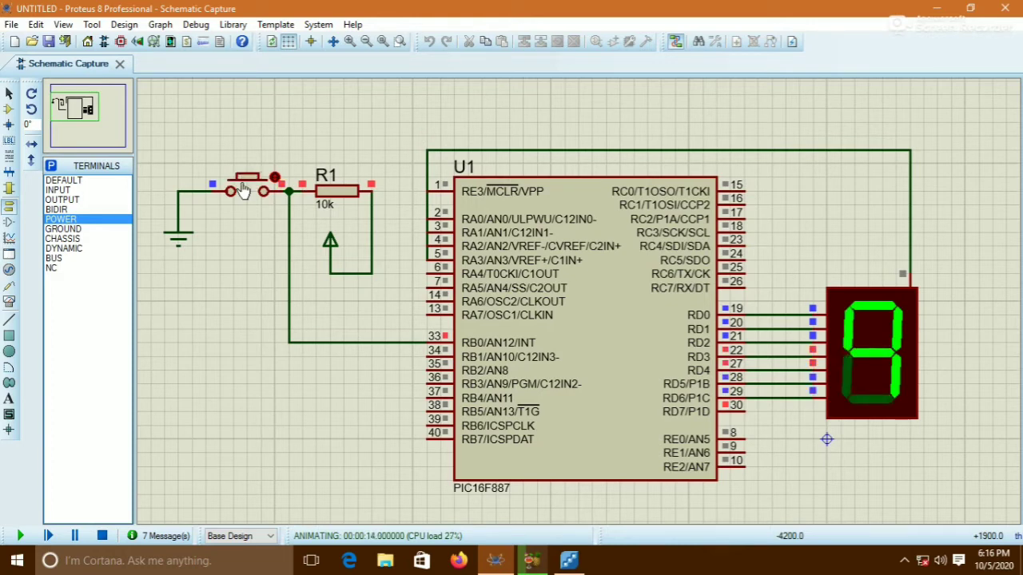
{"action": "left_click", "coordinate": [243, 190]}
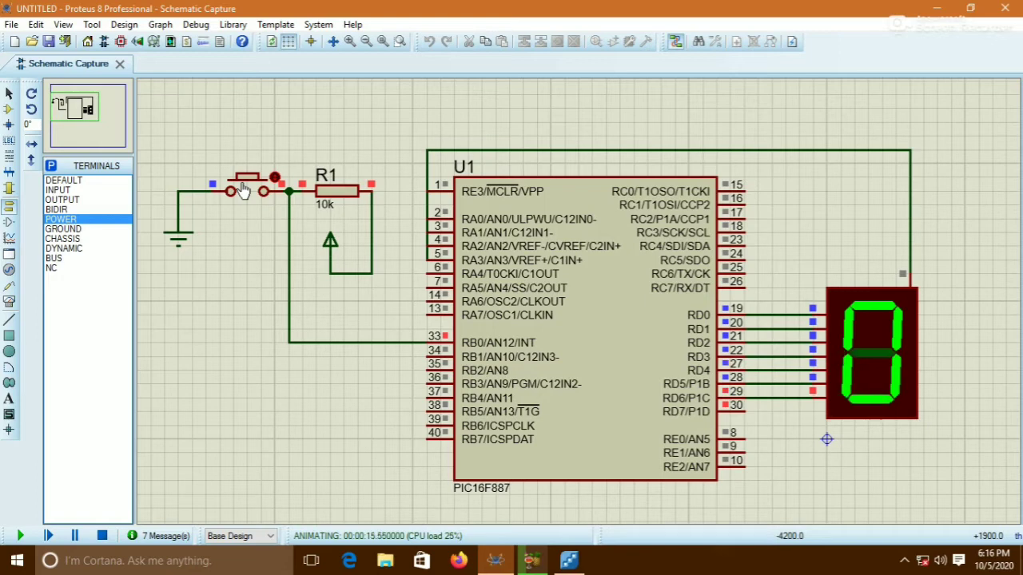
{"action": "left_click", "coordinate": [243, 190]}
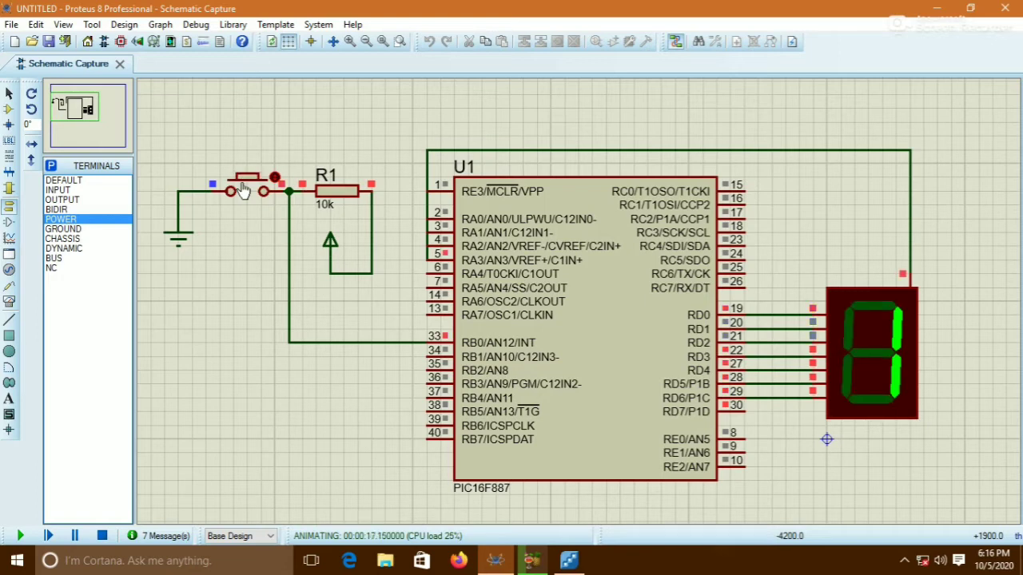
{"action": "left_click", "coordinate": [243, 189]}
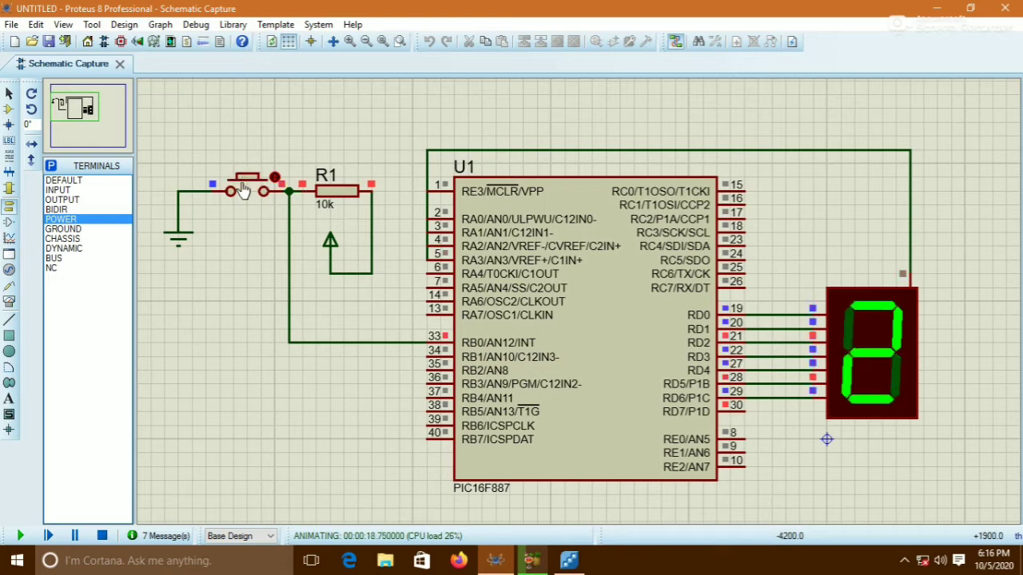
{"action": "left_click", "coordinate": [243, 190]}
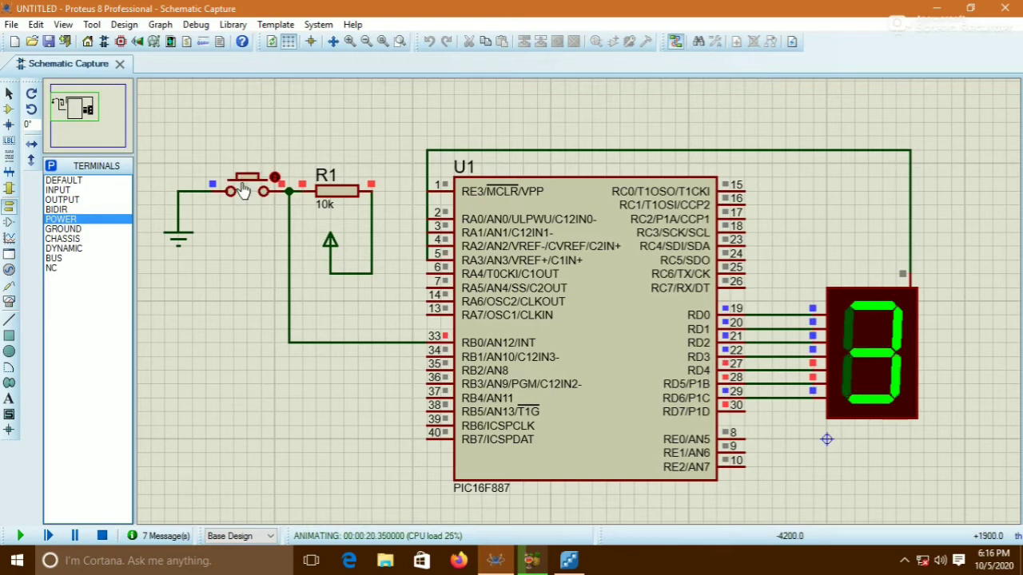
{"action": "left_click", "coordinate": [243, 189]}
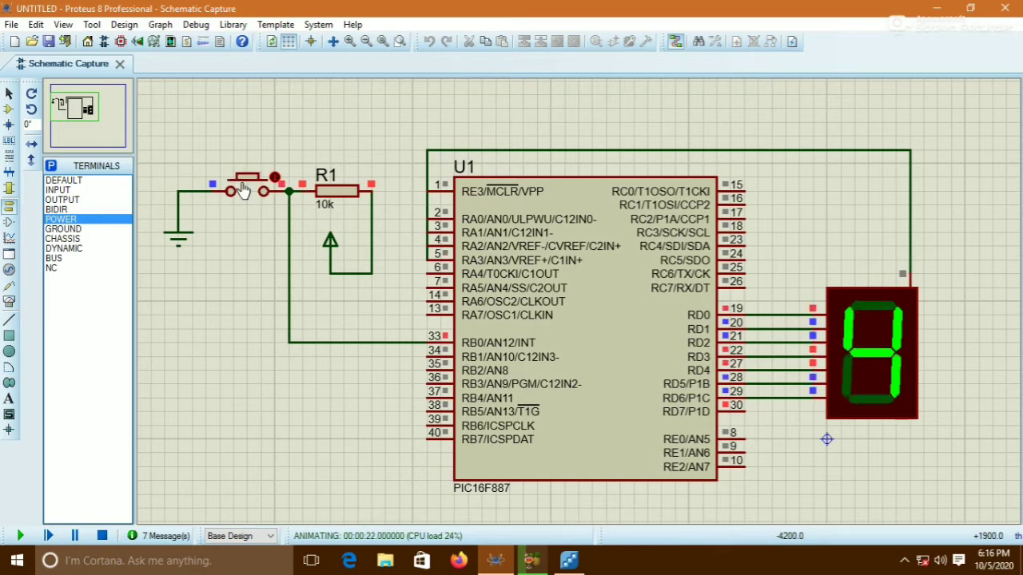
{"action": "left_click", "coordinate": [101, 535]}
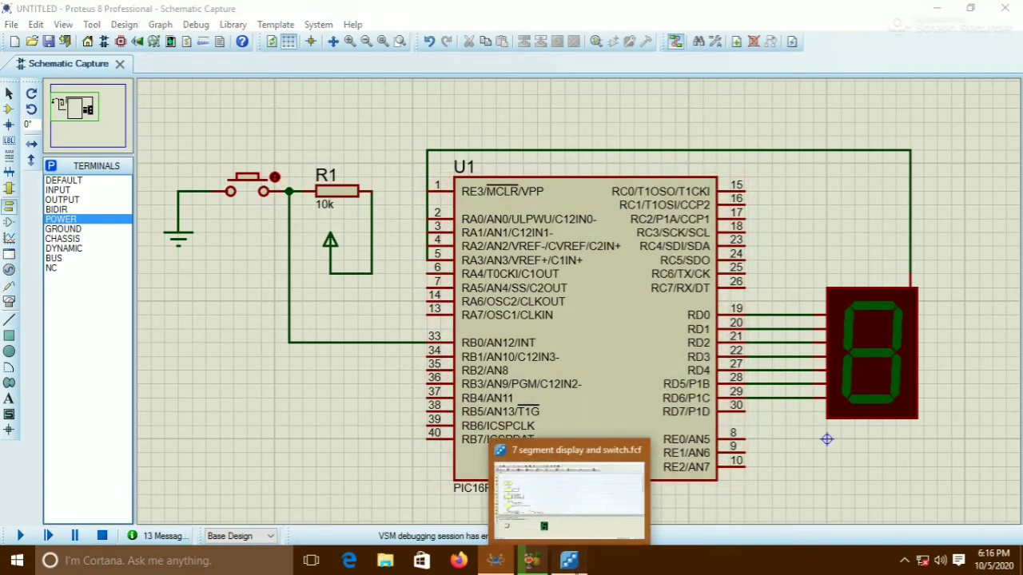
Back in Flowcode, add a second switch component from Inputs and place it beside the first pushbutton on the panel
{"action": "left_click", "coordinate": [568, 560]}
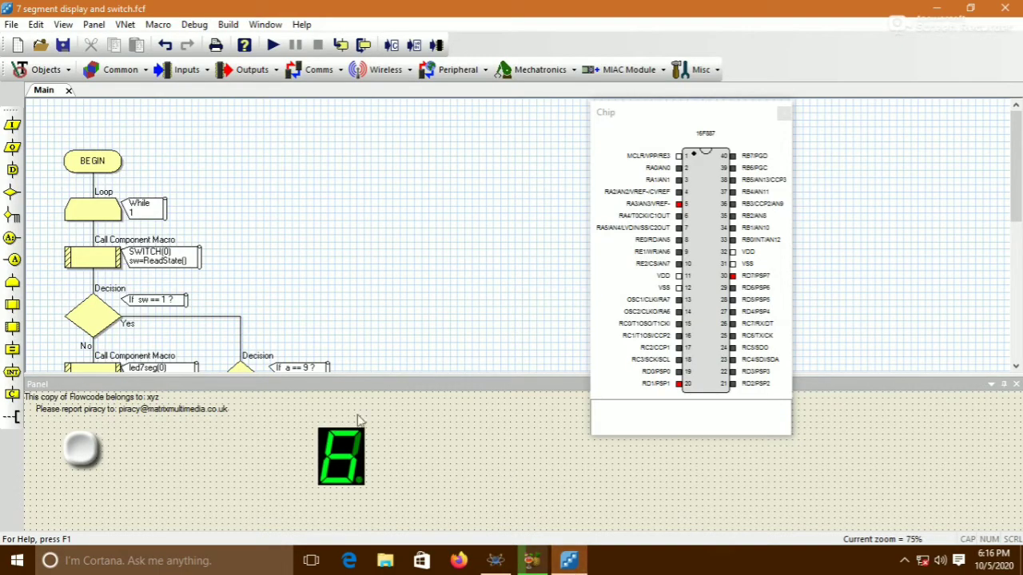
{"action": "left_click", "coordinate": [167, 74]}
{"action": "left_click", "coordinate": [192, 140]}
{"action": "left_click", "coordinate": [84, 458]}
{"action": "left_click_drag", "start_coordinate": [84, 457], "coordinate": [165, 457]}
Set the new switch's properties to type Pushbutton, Momentary operation, and size 73
{"action": "right_click", "coordinate": [165, 457]}
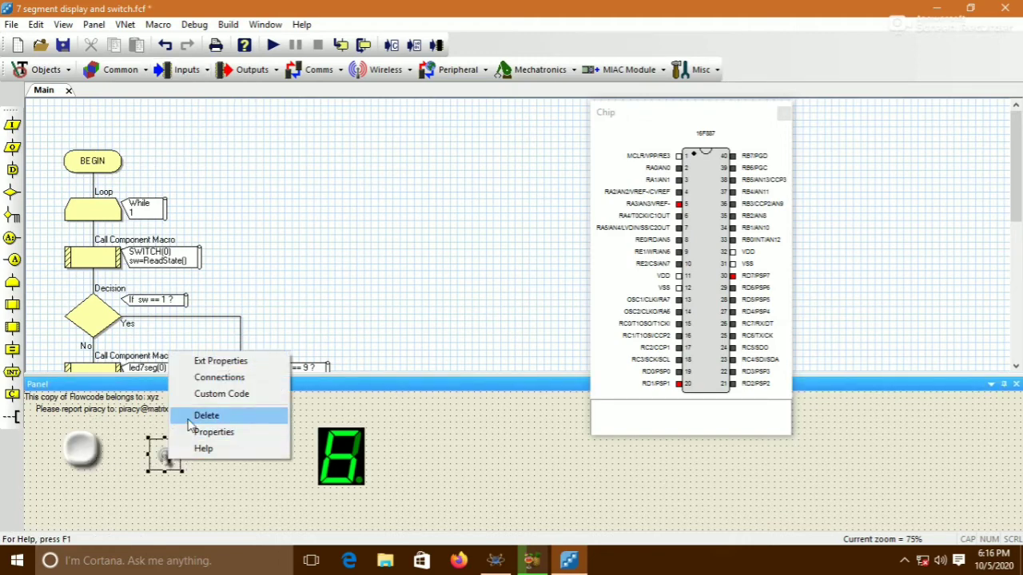
{"action": "left_click", "coordinate": [213, 364]}
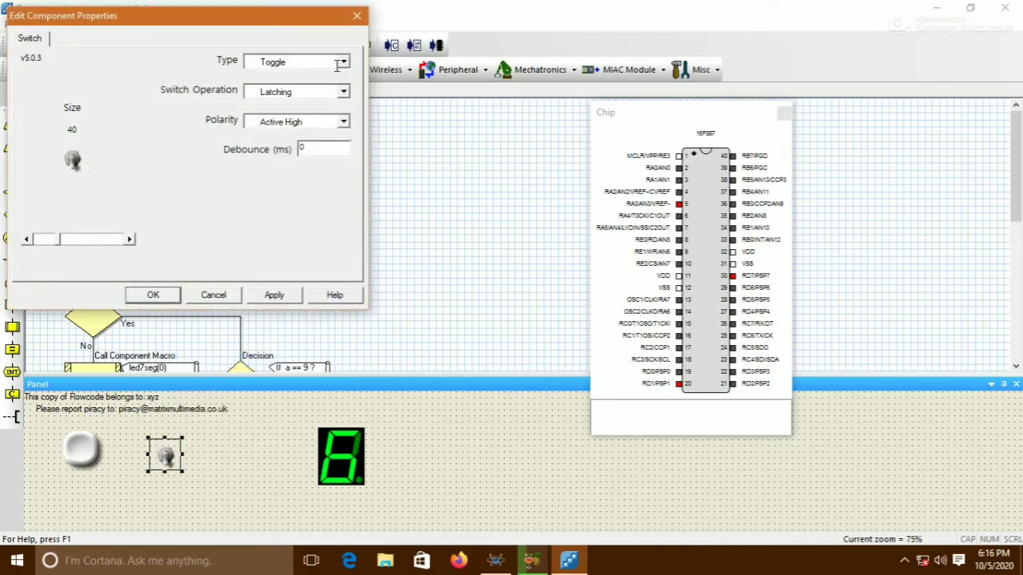
{"action": "left_click", "coordinate": [343, 63]}
{"action": "left_click", "coordinate": [324, 86]}
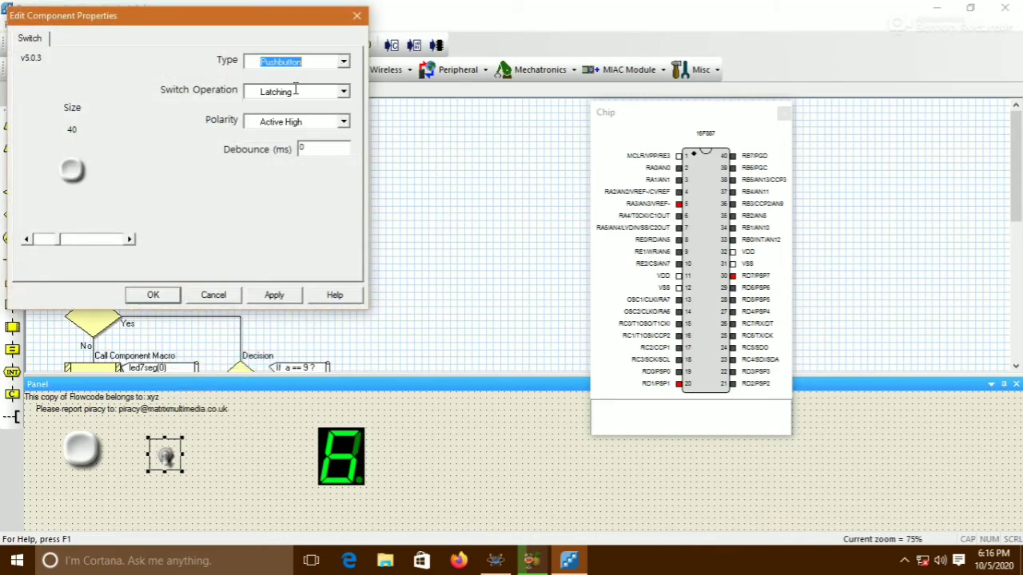
{"action": "left_click", "coordinate": [343, 92]}
{"action": "left_click", "coordinate": [301, 116]}
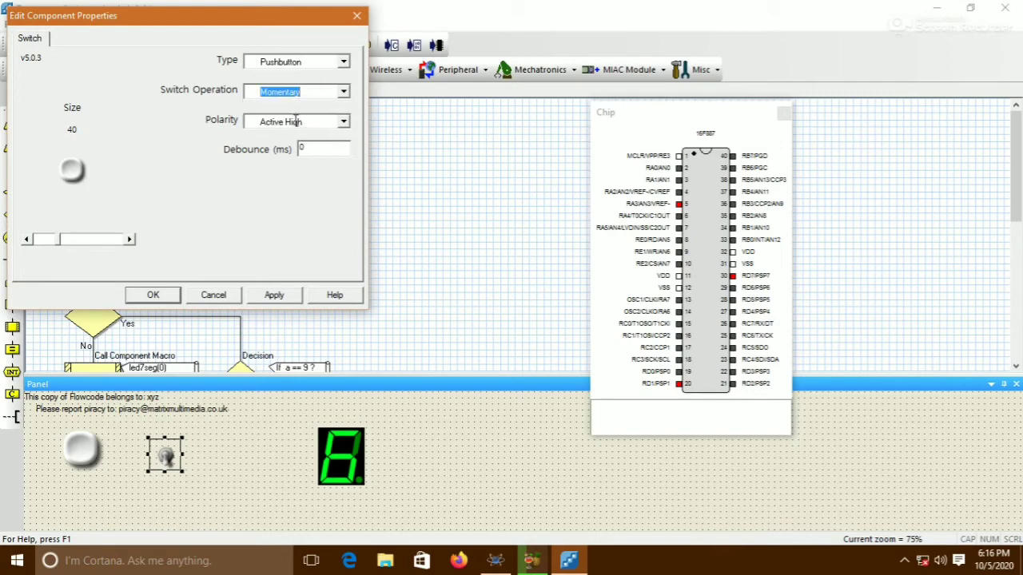
{"action": "left_click_drag", "start_coordinate": [59, 242], "coordinate": [93, 248]}
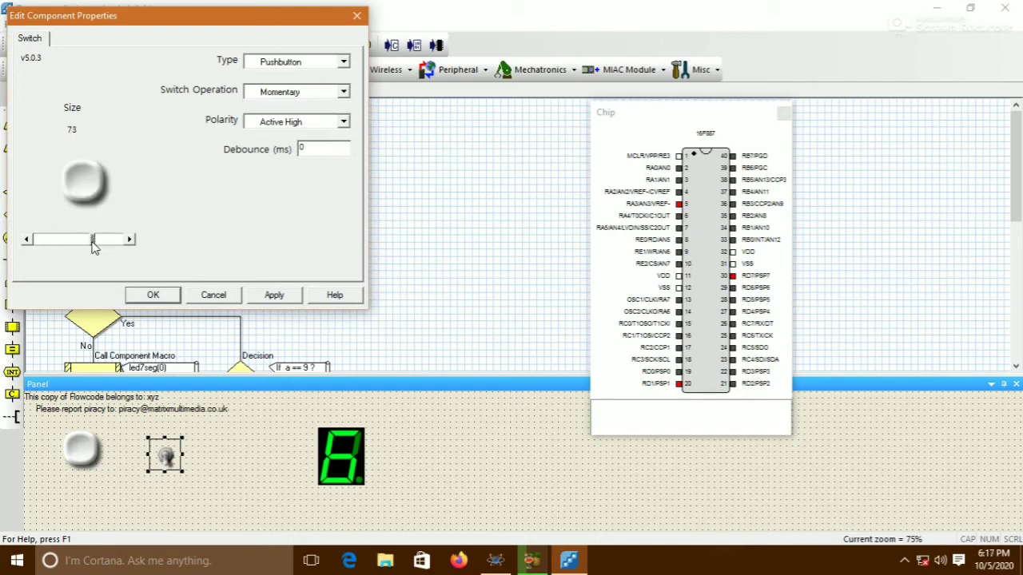
{"action": "left_click", "coordinate": [151, 294]}
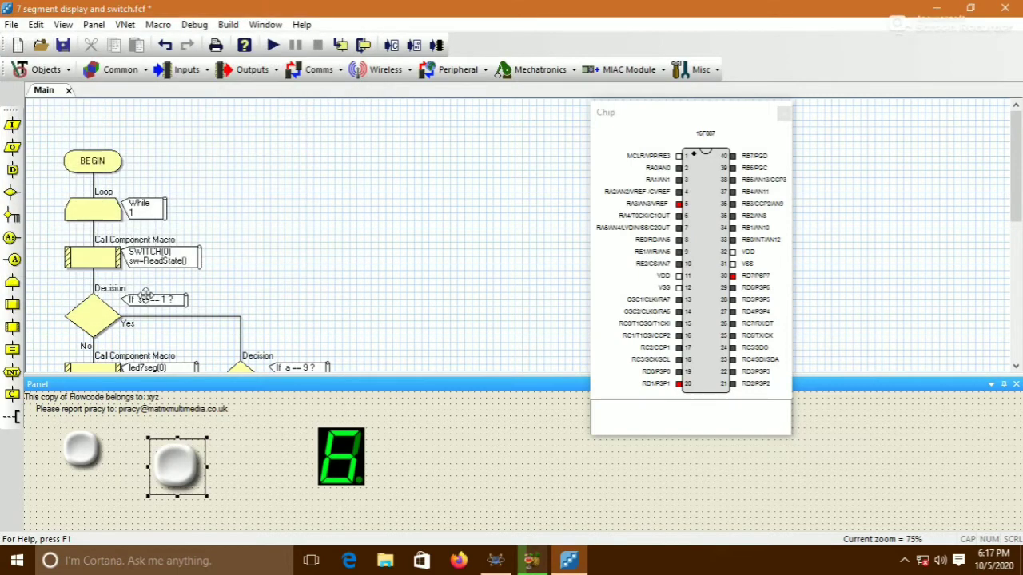
Move the new pushbutton slightly upward to line it up with the first one
{"action": "left_click", "coordinate": [109, 484]}
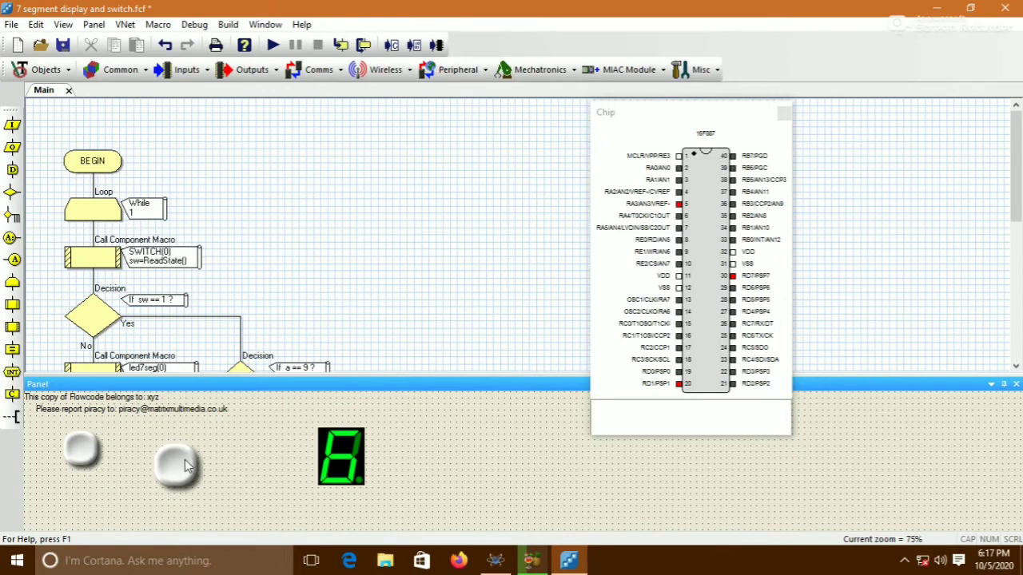
{"action": "scroll", "coordinate": [346, 206], "scroll_direction": "down", "scroll_amount": 2}
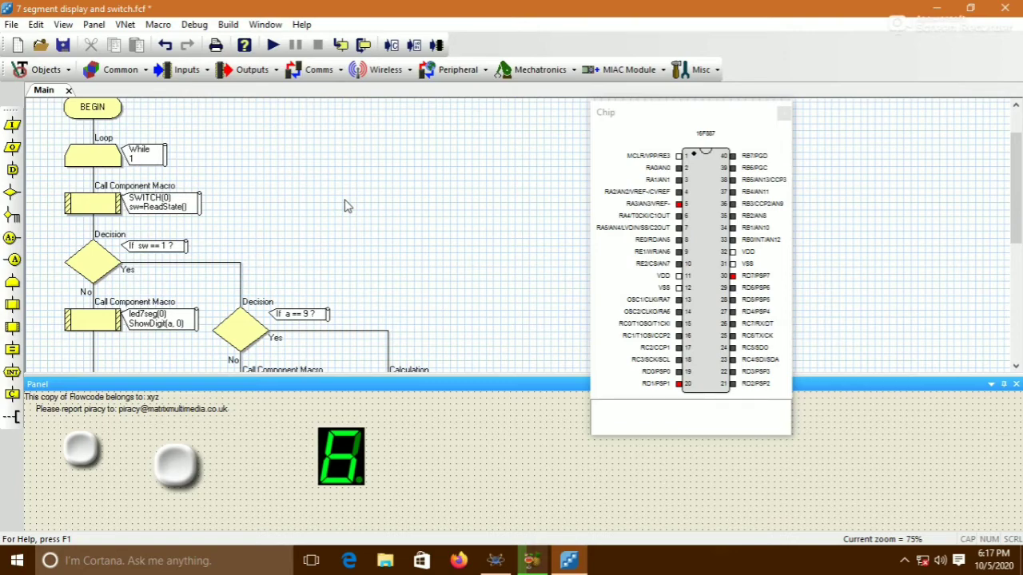
{"action": "scroll", "coordinate": [346, 206], "scroll_direction": "down", "scroll_amount": 2}
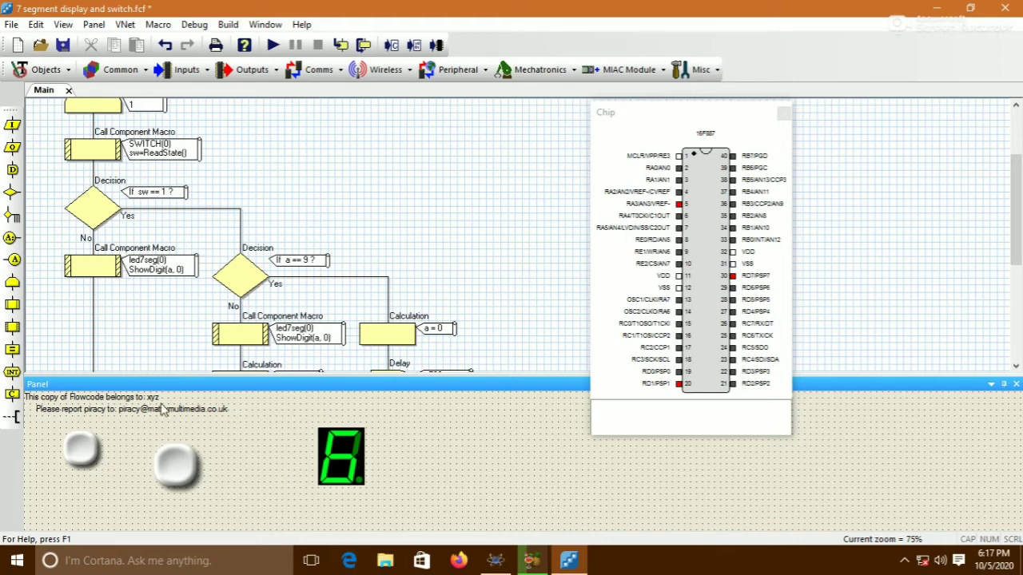
{"action": "left_click", "coordinate": [187, 473]}
{"action": "left_click_drag", "start_coordinate": [176, 456], "coordinate": [175, 437]}
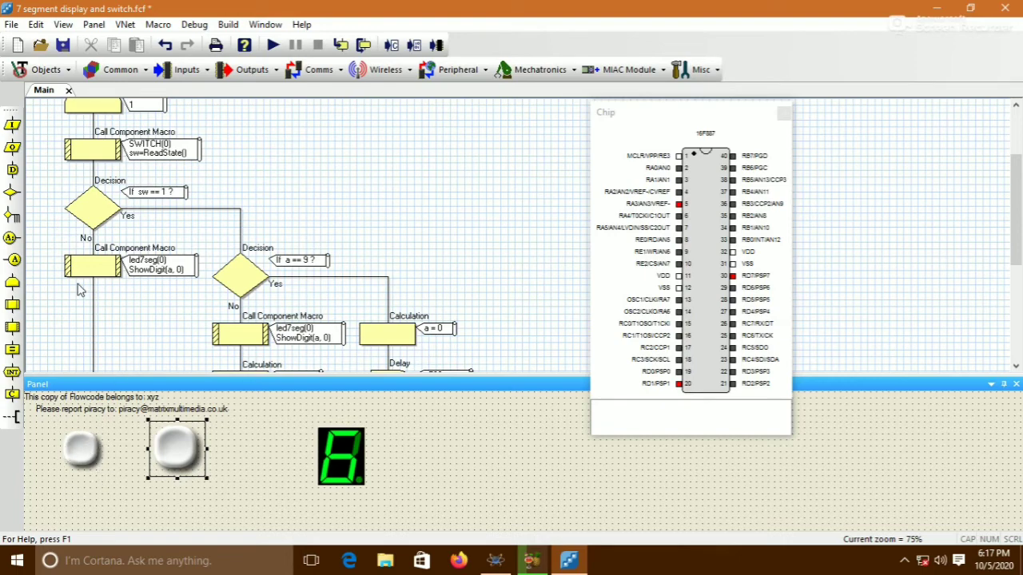
Insert a new Decision icon into the flowchart below the seven-segment ShowDigit macro on the No branch
{"action": "scroll", "coordinate": [80, 290], "scroll_direction": "down", "scroll_amount": 2}
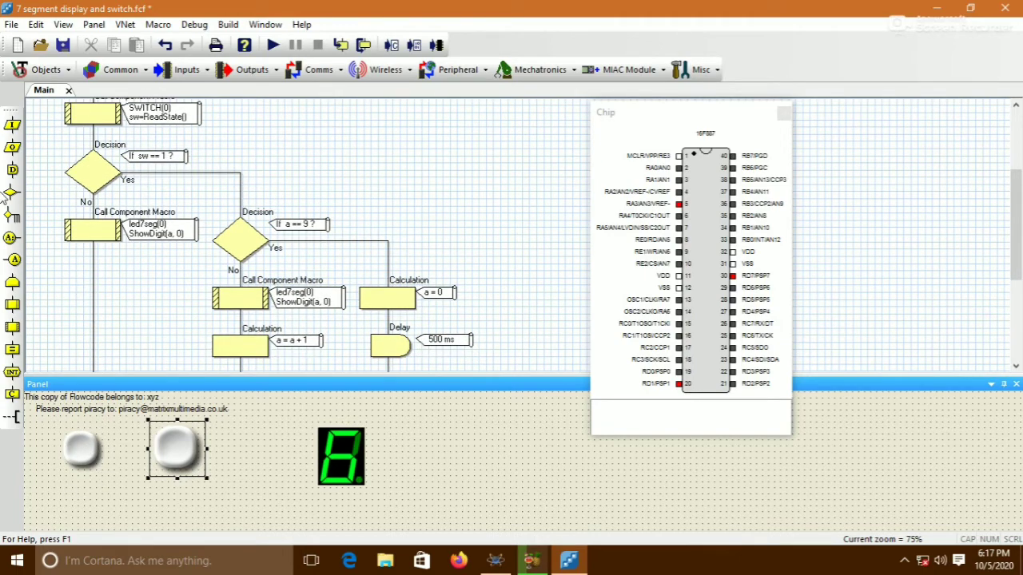
{"action": "left_click_drag", "start_coordinate": [12, 193], "coordinate": [70, 274]}
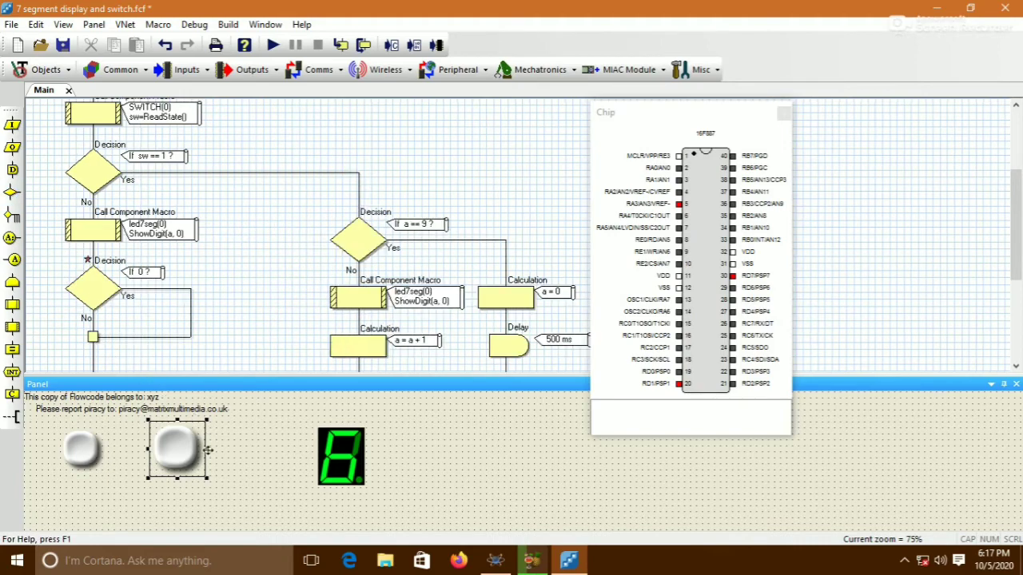
Open the new decision's properties and create a new Byte variable named sw1 with initial value 0
{"action": "double_click", "coordinate": [96, 288]}
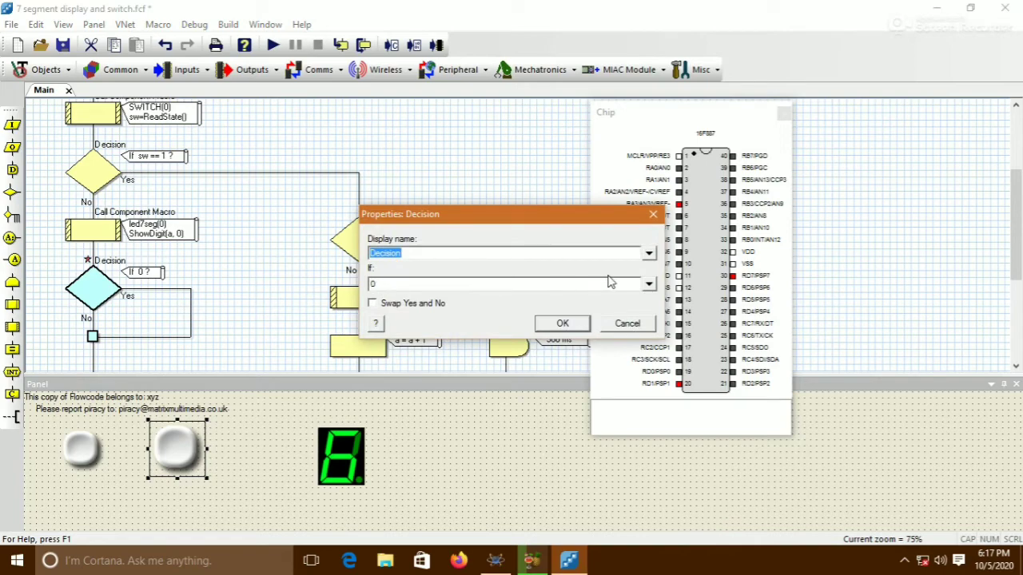
{"action": "left_click", "coordinate": [649, 285]}
{"action": "right_click", "coordinate": [674, 301]}
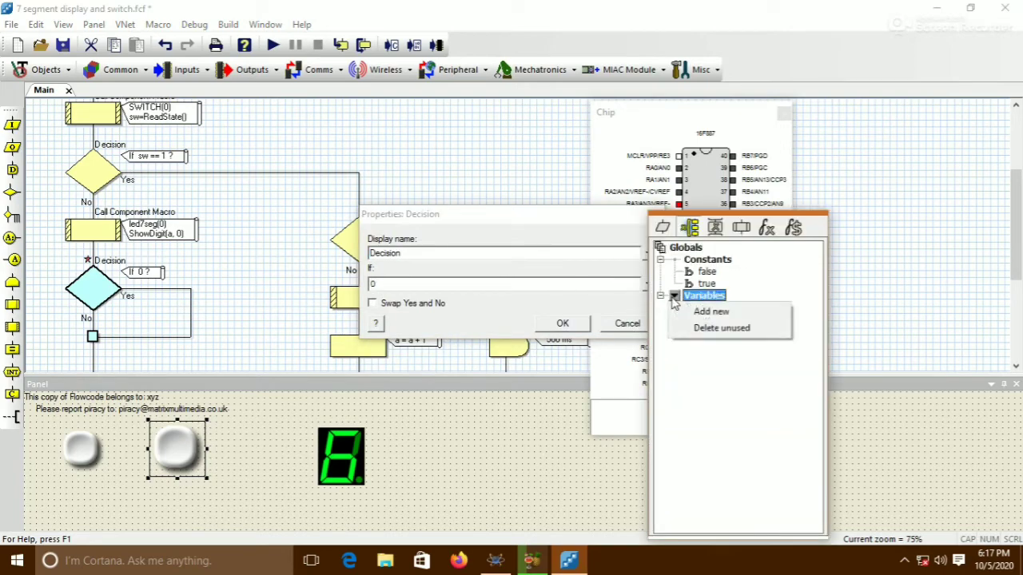
{"action": "left_click", "coordinate": [691, 312]}
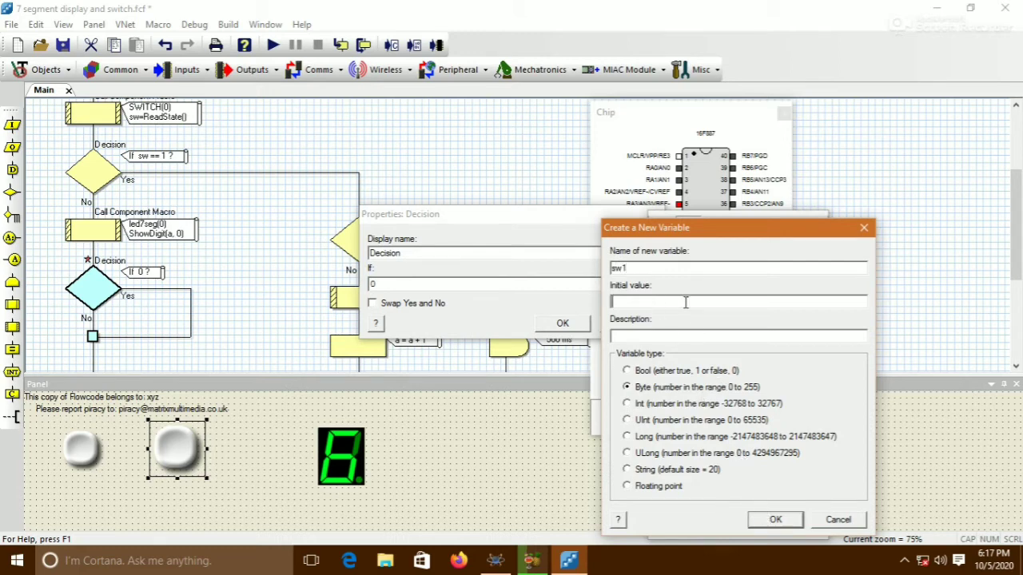
{"action": "left_click", "coordinate": [775, 519]}
Set the new decision's condition to sw1 == 1
{"action": "left_click_drag", "start_coordinate": [706, 340], "coordinate": [517, 289]}
{"action": "left_click", "coordinate": [397, 284]}
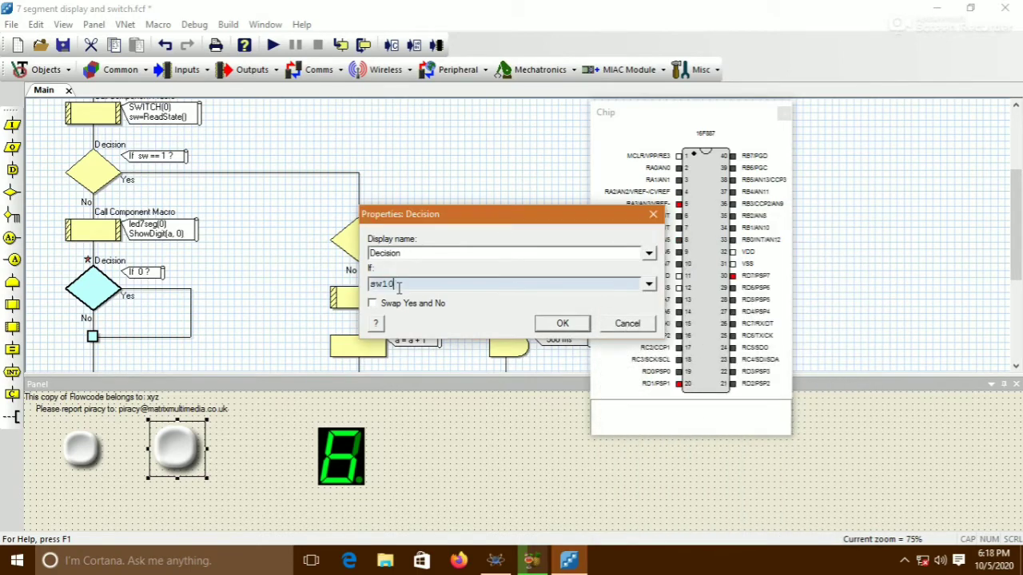
{"action": "key", "text": "BackSpace"}
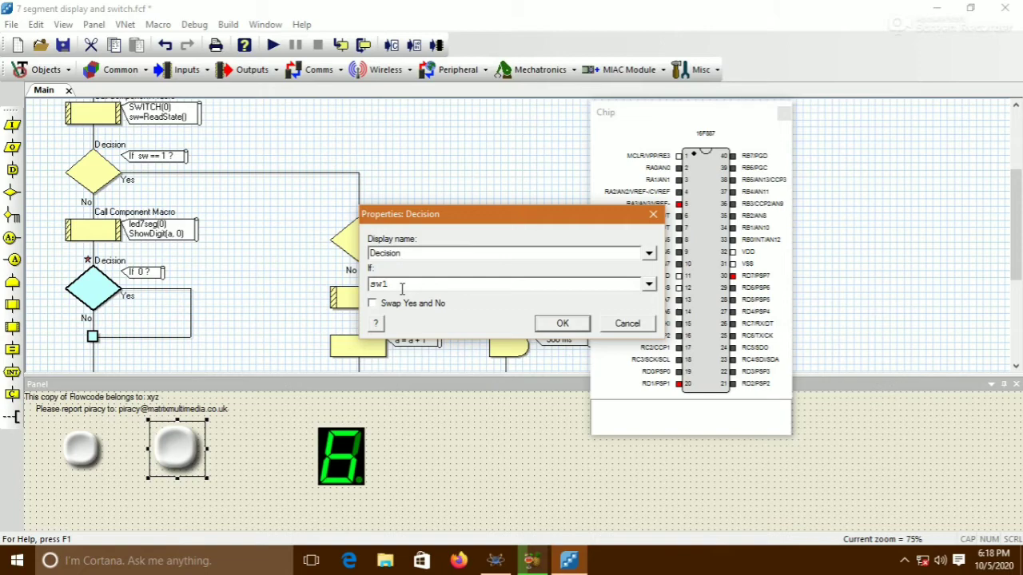
{"action": "type", "text": "==1"}
{"action": "left_click", "coordinate": [563, 324]}
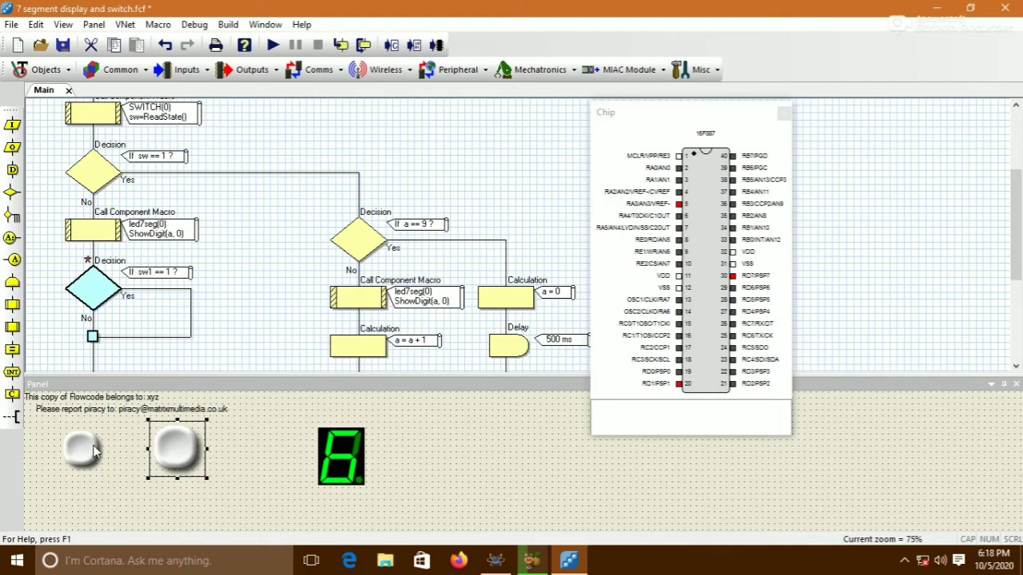
Move the existing ShowDigit component macro below the sw1 decision on its No branch
{"action": "scroll", "coordinate": [108, 307], "scroll_direction": "down", "scroll_amount": 1}
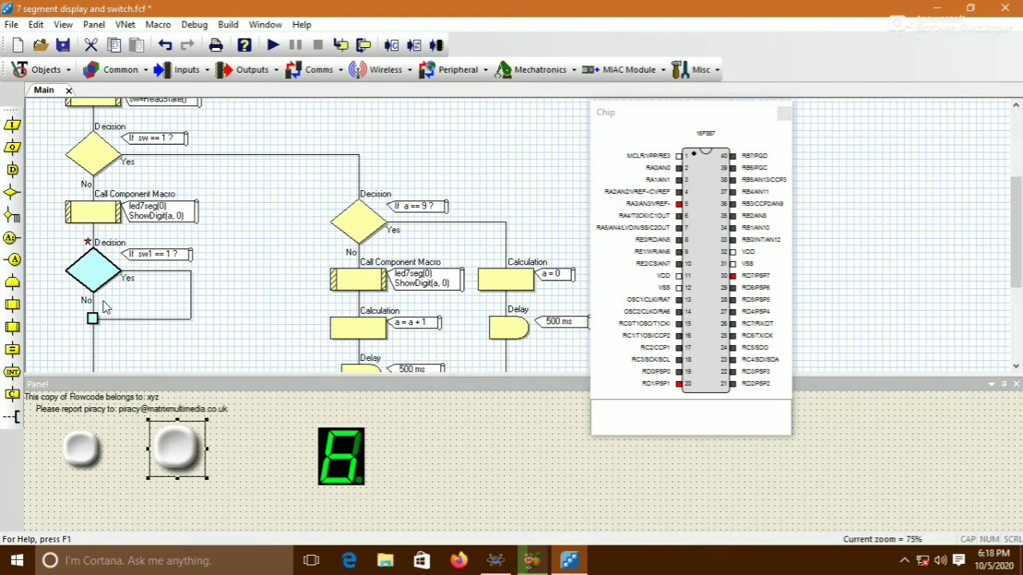
{"action": "scroll", "coordinate": [108, 280], "scroll_direction": "down", "scroll_amount": 1}
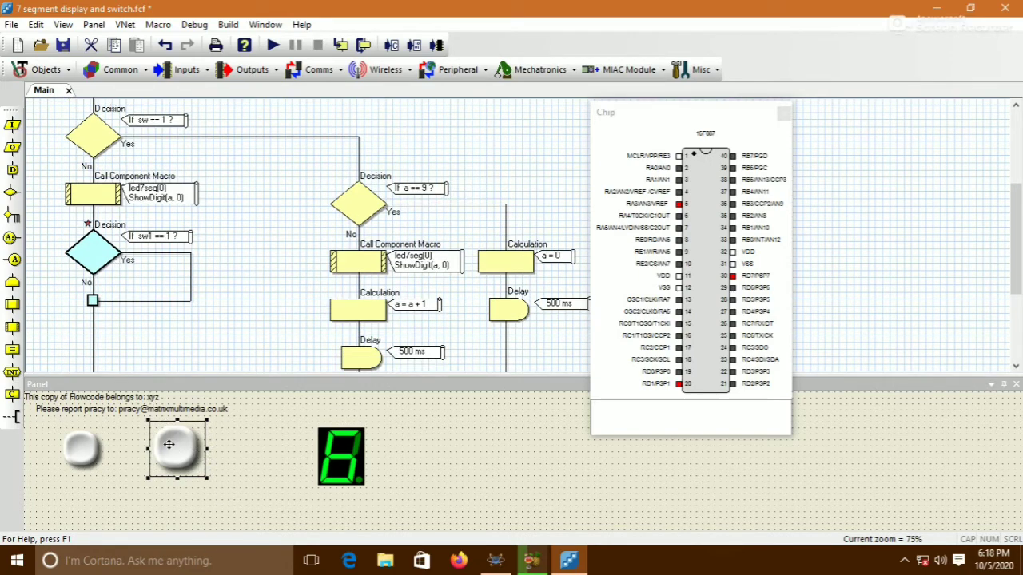
{"action": "left_click_drag", "start_coordinate": [96, 200], "coordinate": [81, 290]}
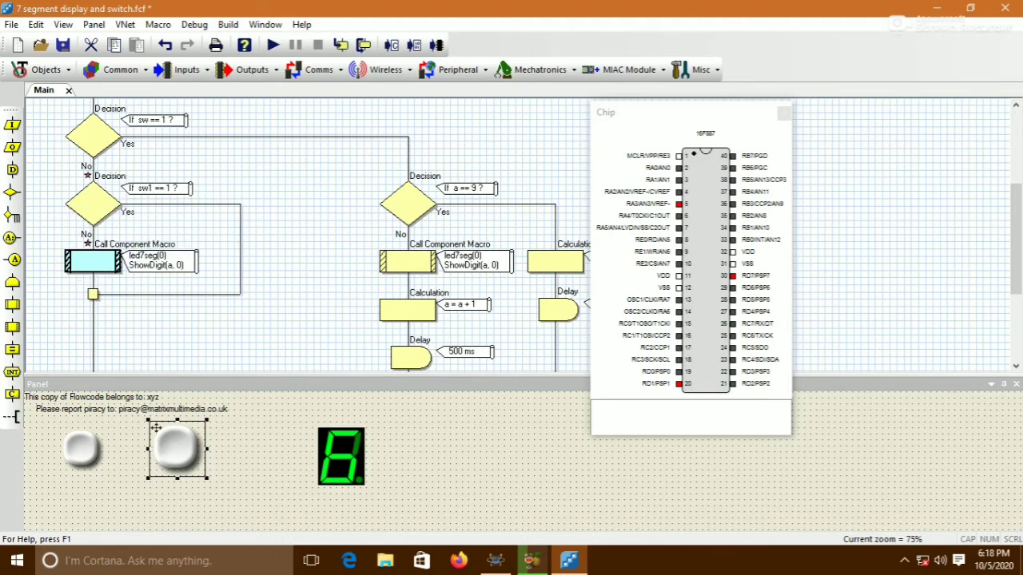
Add a Component Macro on the sw1 decision's Yes branch calling led7seg(0) ShowDigit with Value a and DecimalPoint 0
{"action": "left_click_drag", "start_coordinate": [12, 326], "coordinate": [238, 255]}
{"action": "double_click", "coordinate": [245, 260]}
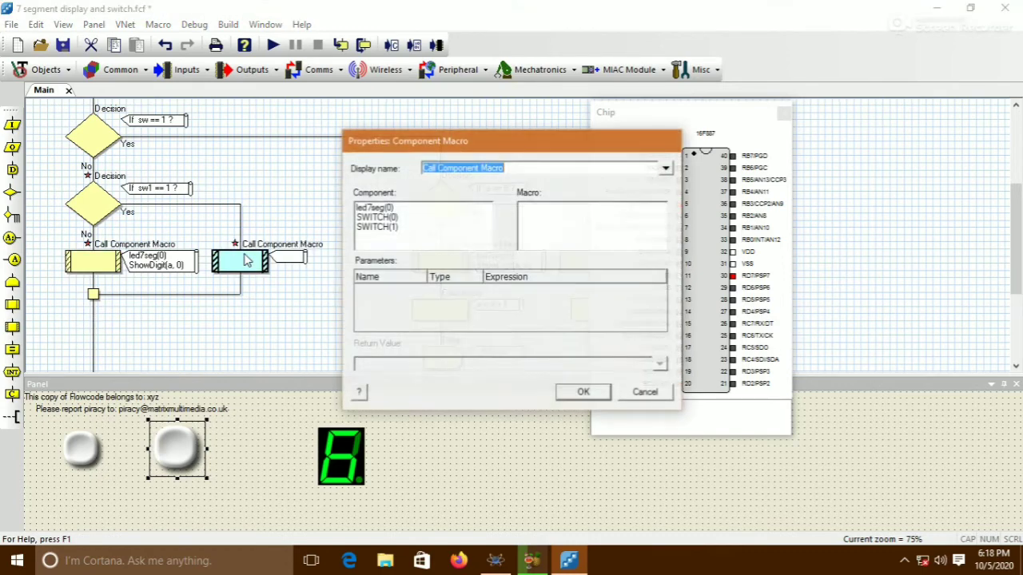
{"action": "left_click", "coordinate": [383, 210]}
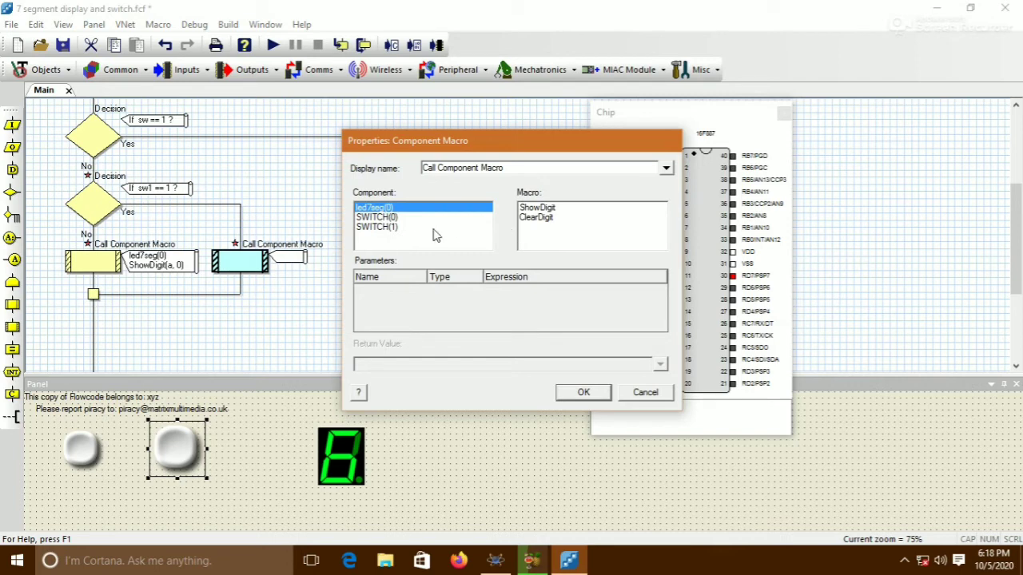
{"action": "left_click", "coordinate": [535, 209]}
{"action": "left_click", "coordinate": [654, 294]}
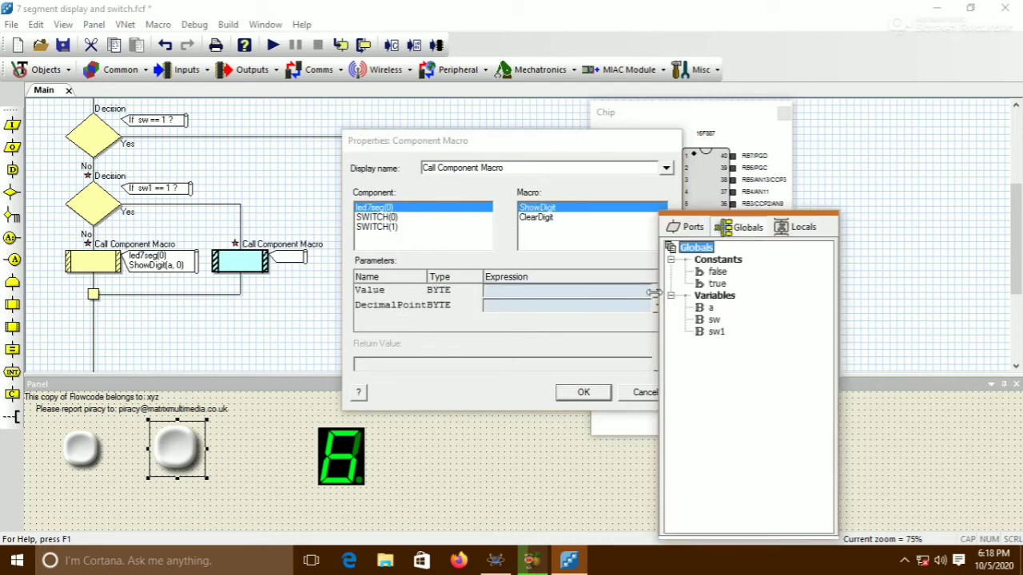
{"action": "double_click", "coordinate": [706, 307]}
{"action": "left_click", "coordinate": [536, 308]}
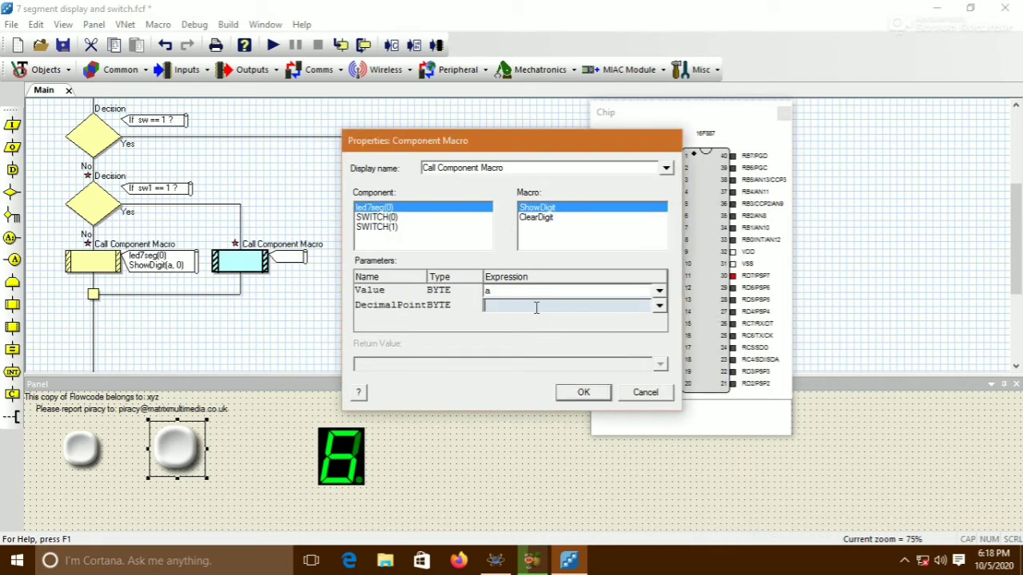
{"action": "type", "text": "0"}
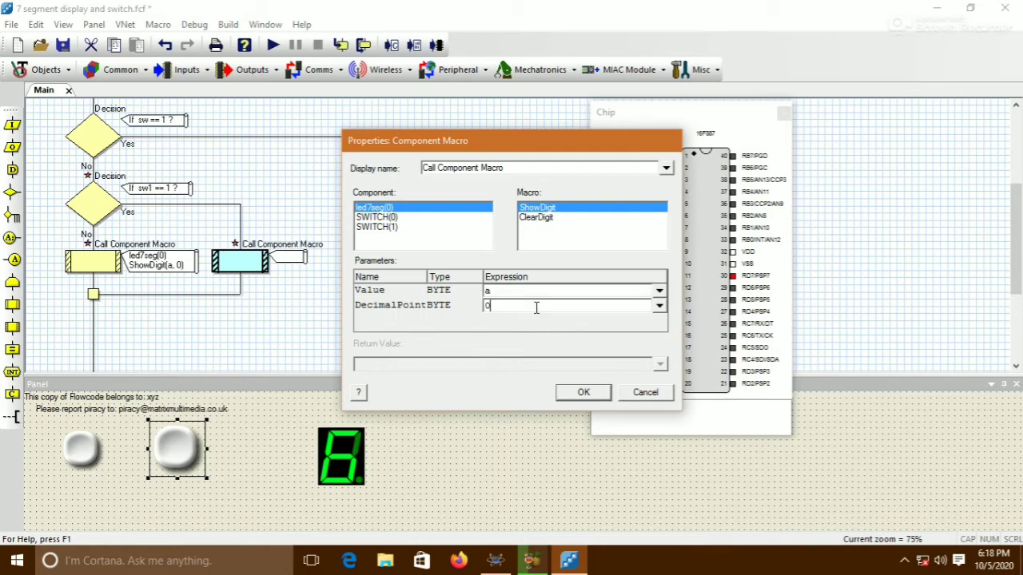
{"action": "left_click", "coordinate": [583, 392]}
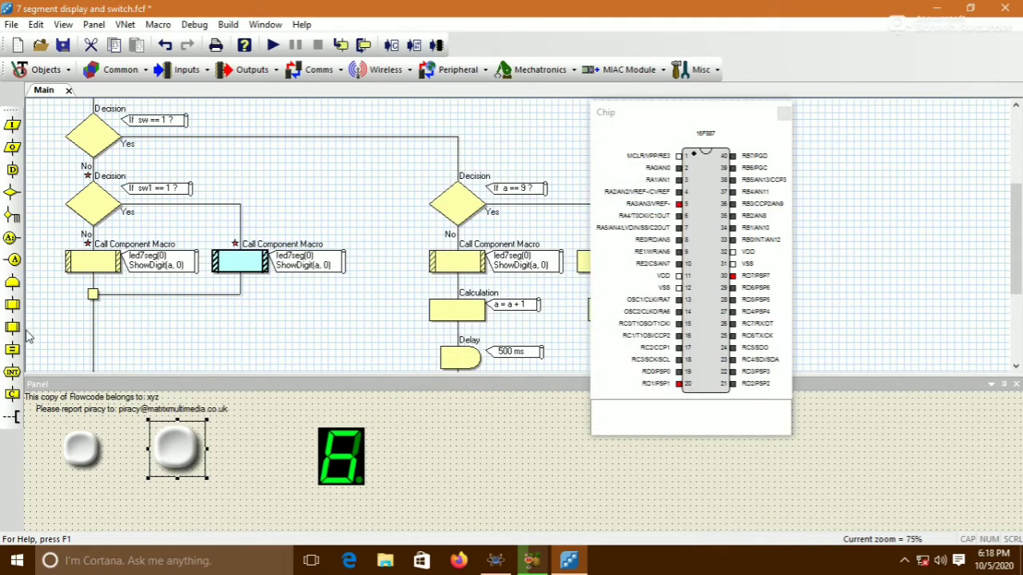
Add a Calculation below that macro on the Yes branch with the expression a=a-1
{"action": "mouse_move", "coordinate": [12, 350]}
{"action": "left_mouse_down"}
{"action": "mouse_move", "coordinate": [219, 282]}
{"action": "mouse_move", "coordinate": [258, 288]}
{"action": "left_mouse_up"}
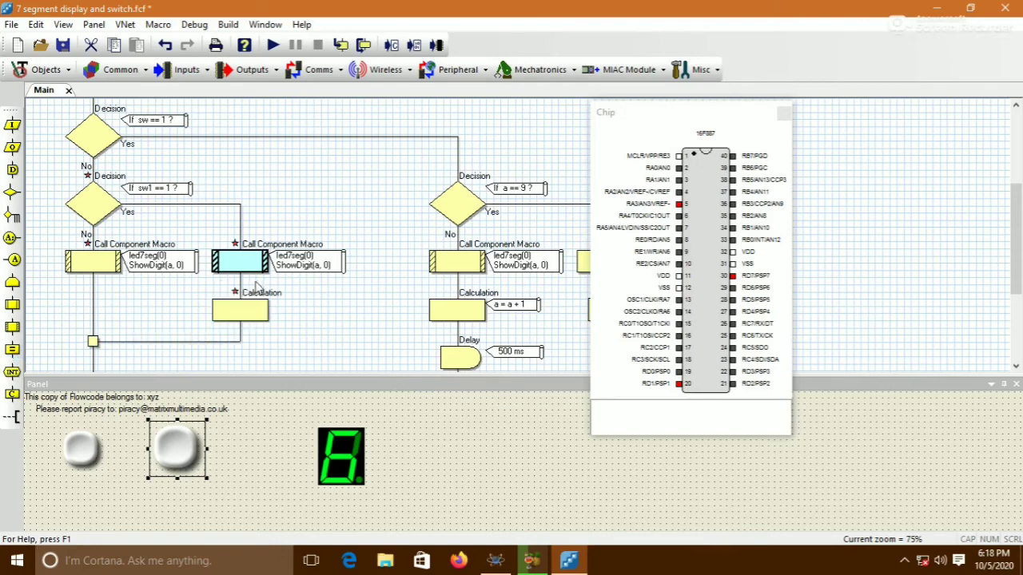
{"action": "double_click", "coordinate": [242, 314]}
{"action": "left_click", "coordinate": [342, 298]}
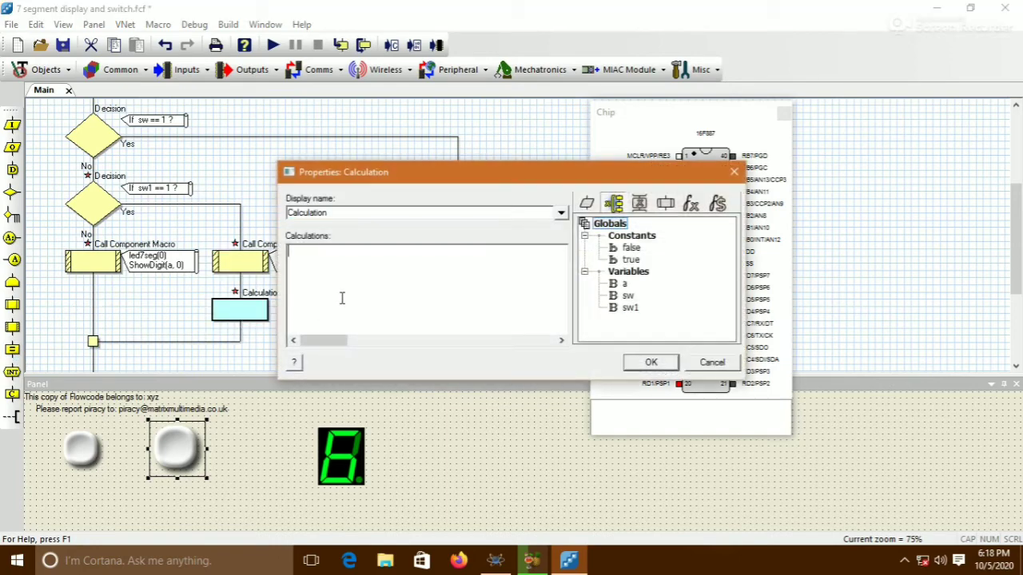
{"action": "type", "text": "a"}
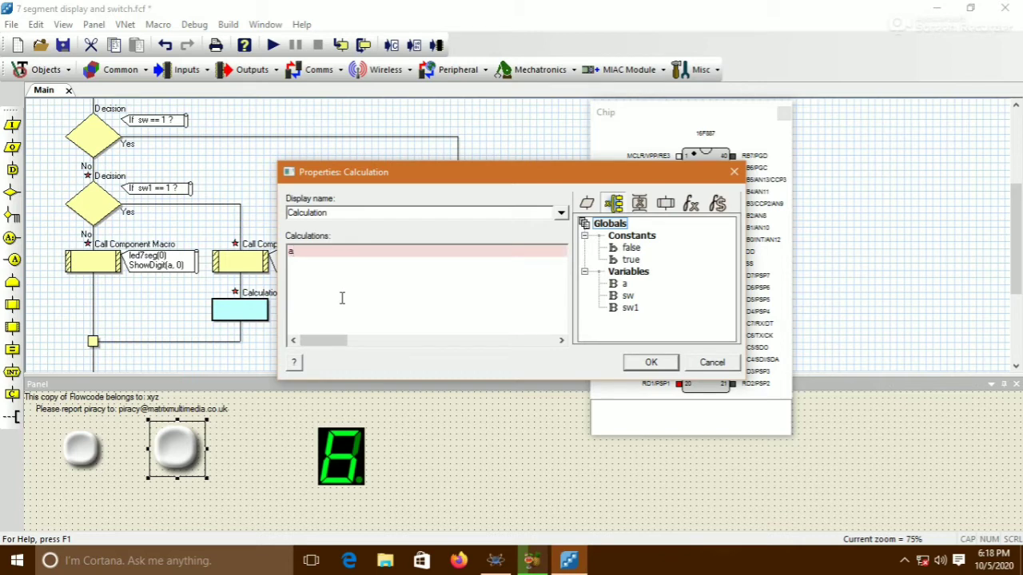
{"action": "type", "text": "=a-1"}
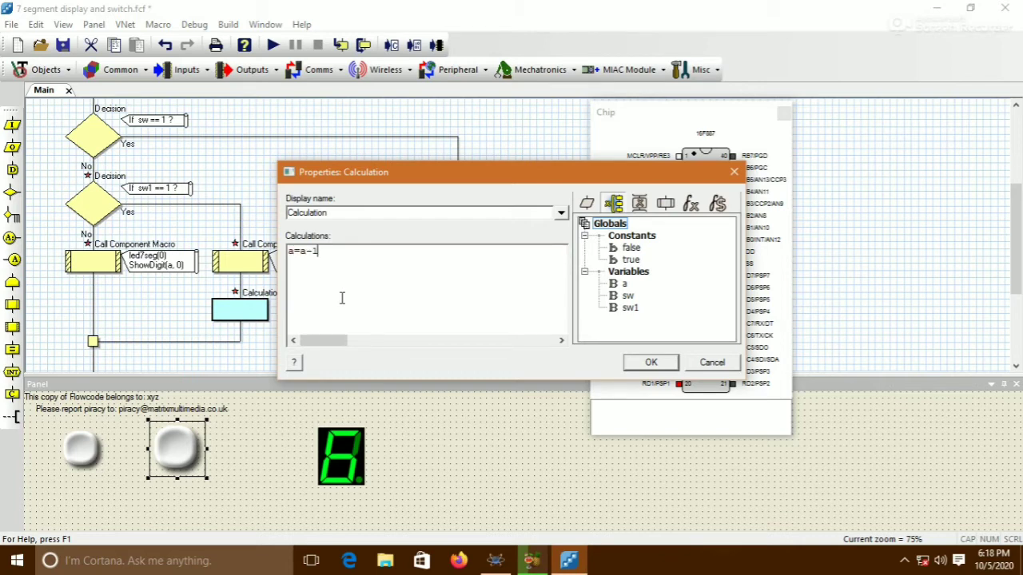
{"action": "left_click", "coordinate": [652, 362]}
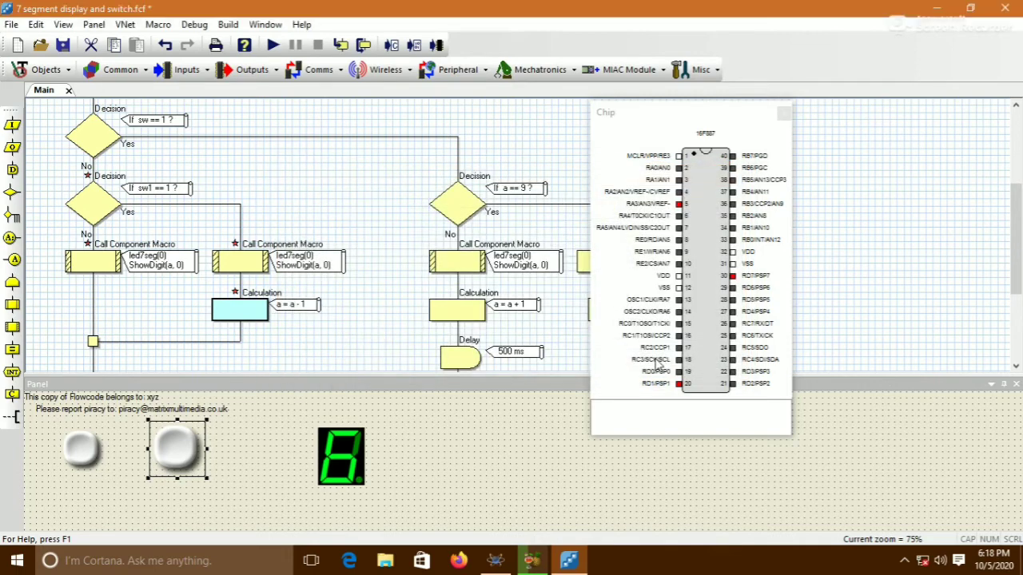
Add a Delay below the decrement calculation and set it to 500 milliseconds
{"action": "left_click_drag", "start_coordinate": [12, 169], "coordinate": [228, 336]}
{"action": "double_click", "coordinate": [244, 358]}
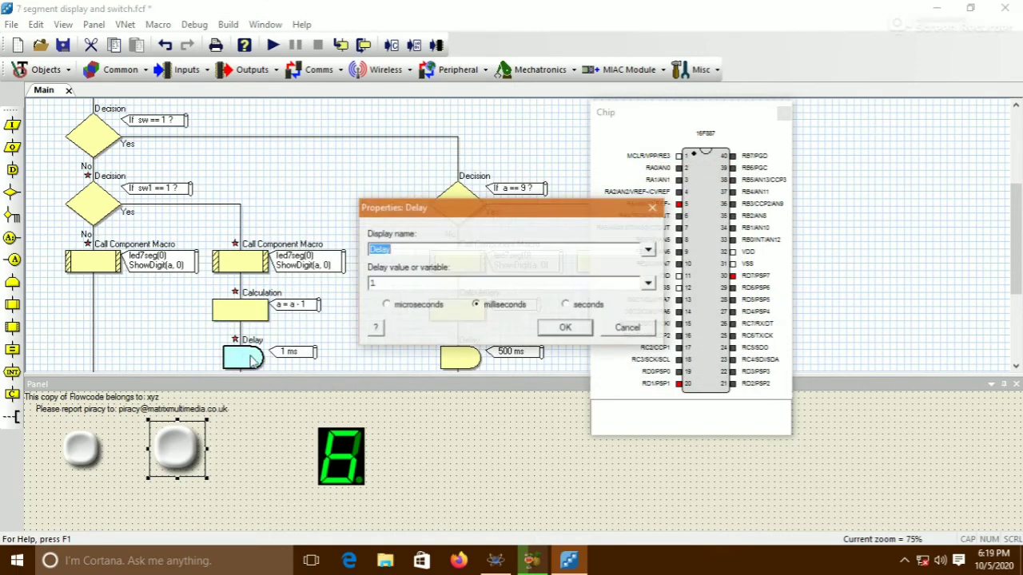
{"action": "left_click_drag", "start_coordinate": [375, 284], "coordinate": [361, 283]}
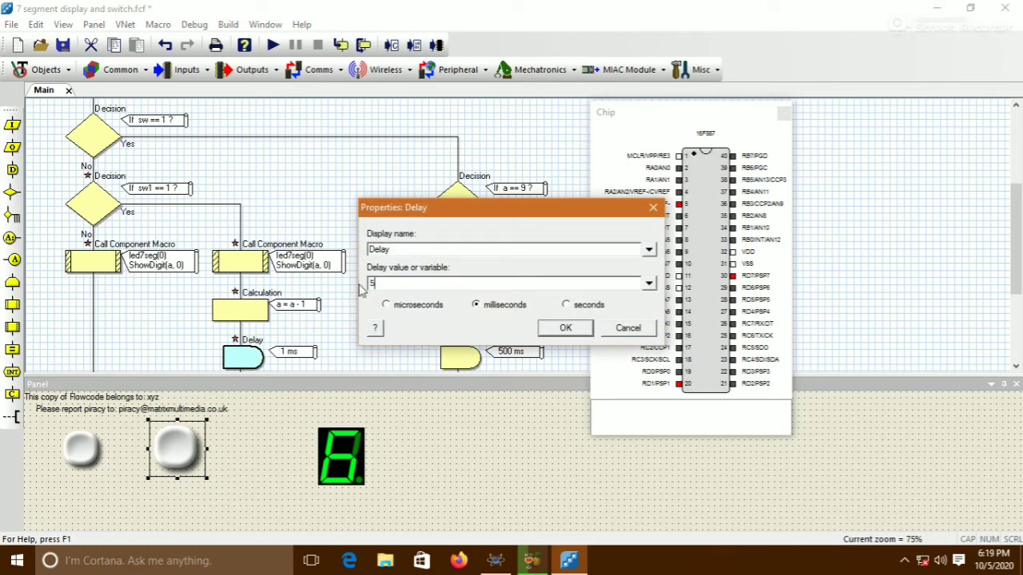
{"action": "left_click", "coordinate": [565, 327]}
Move the Chip window further right so it no longer covers the flowchart
{"action": "scroll", "coordinate": [394, 285], "scroll_direction": "down", "scroll_amount": 5}
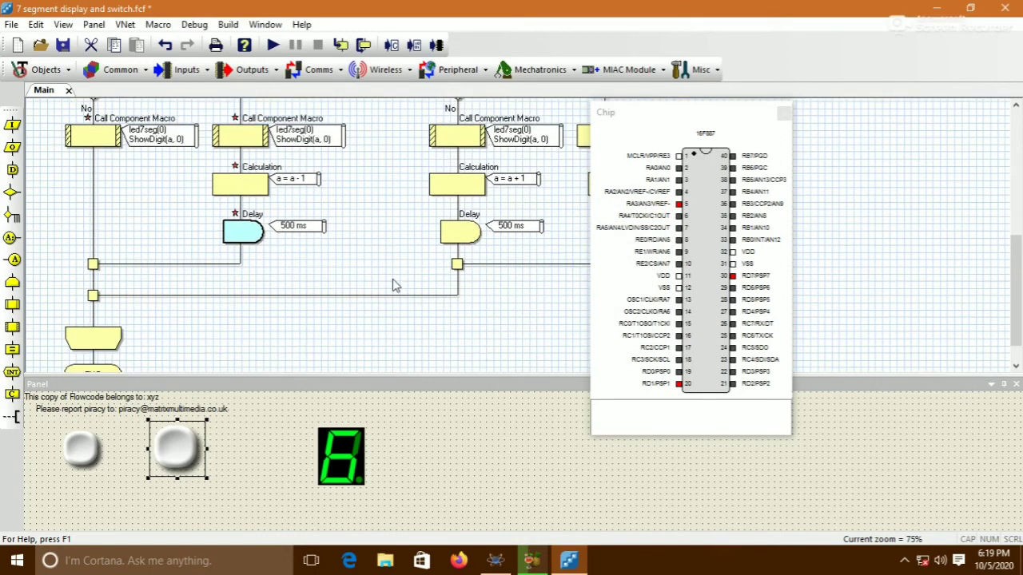
{"action": "scroll", "coordinate": [392, 284], "scroll_direction": "up", "scroll_amount": 3}
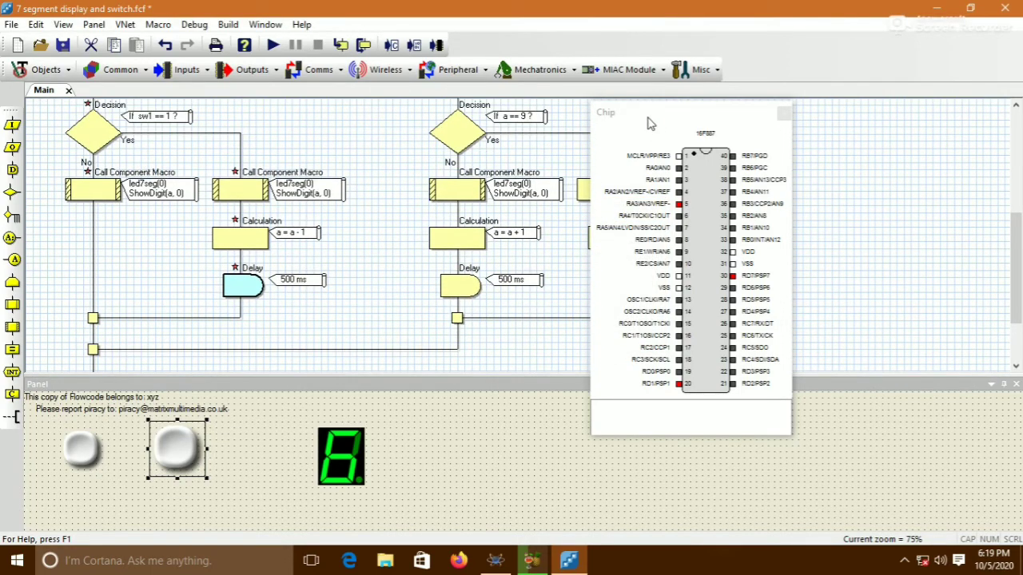
{"action": "left_click_drag", "start_coordinate": [647, 116], "coordinate": [813, 116]}
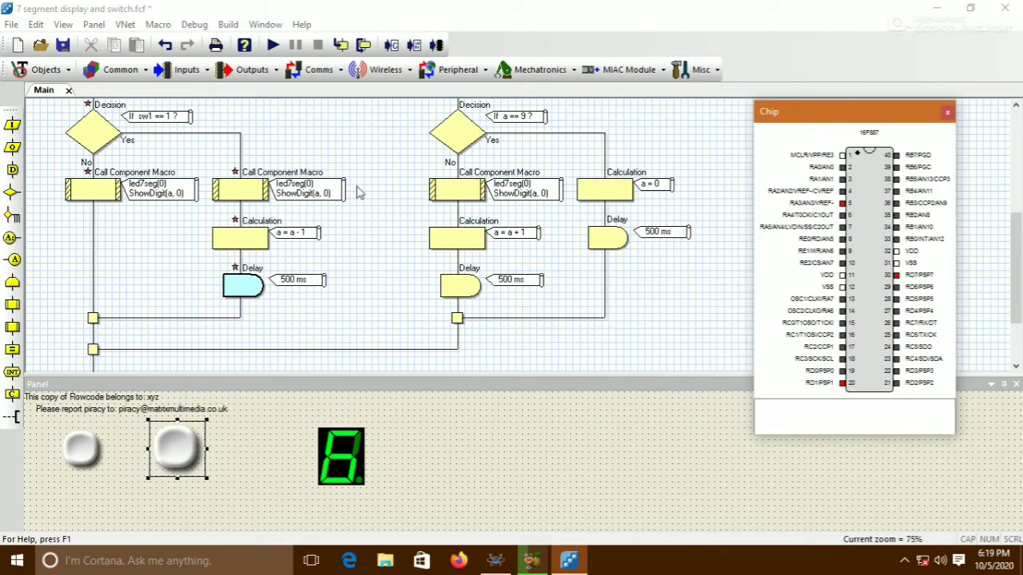
{"action": "scroll", "coordinate": [272, 224], "scroll_direction": "up", "scroll_amount": 4}
{"action": "scroll", "coordinate": [272, 224], "scroll_direction": "down", "scroll_amount": 4}
Start the simulation and press the first pushbutton a few times to count up
{"action": "left_click", "coordinate": [272, 45]}
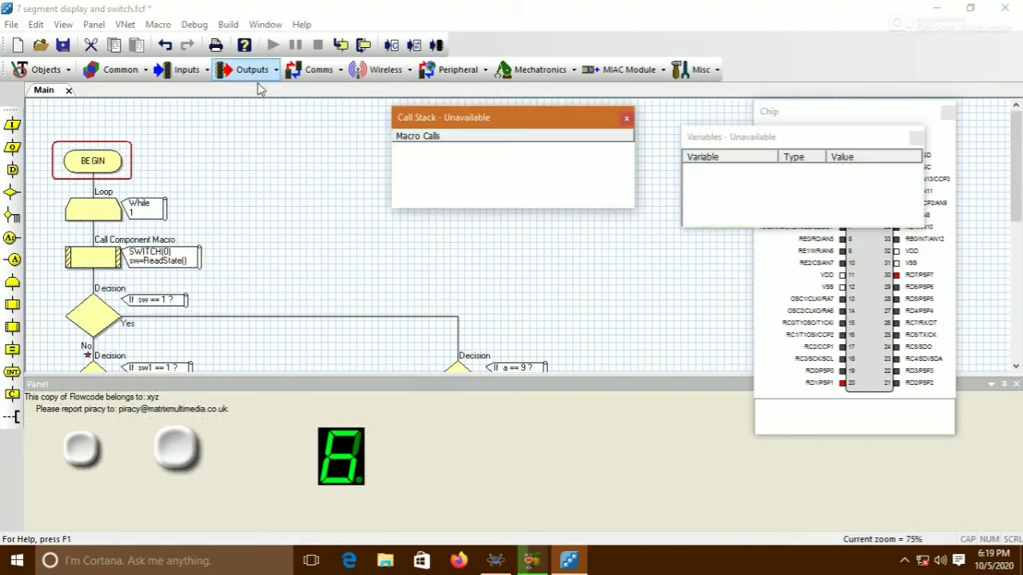
{"action": "left_click", "coordinate": [79, 451]}
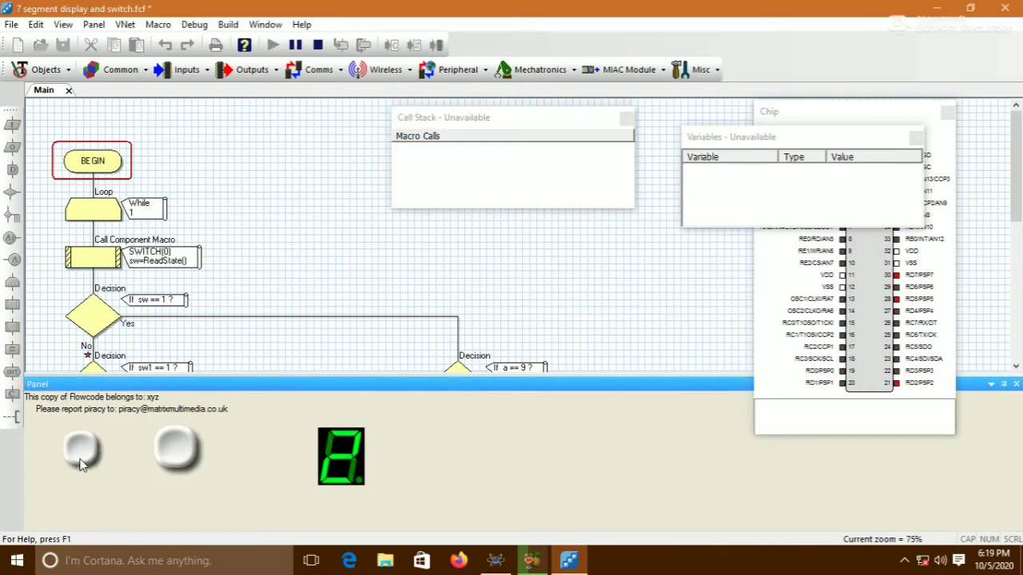
{"action": "left_click", "coordinate": [80, 462]}
{"action": "left_click", "coordinate": [80, 462]}
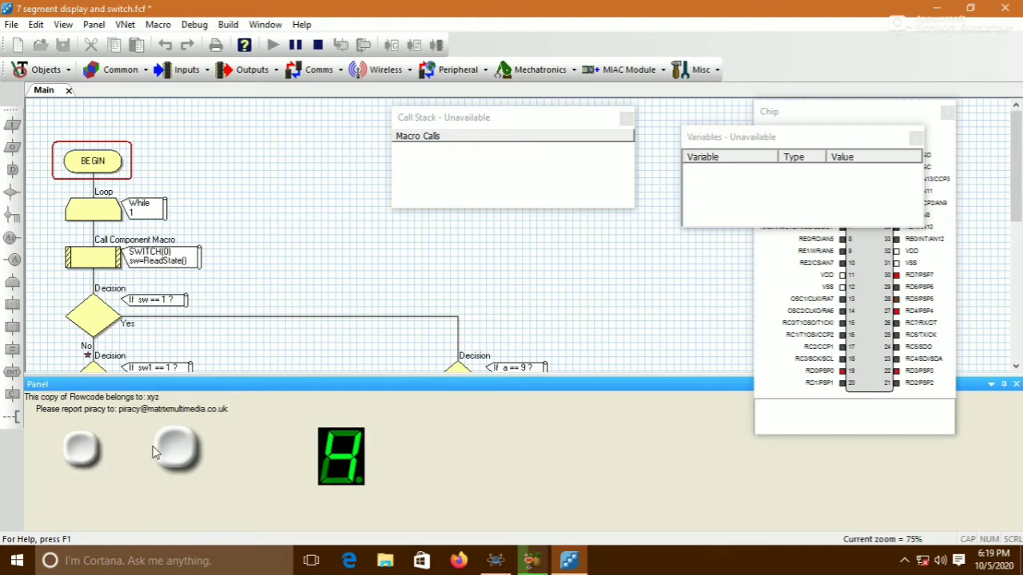
Press the second pushbutton repeatedly during the simulation to count down
{"action": "left_click", "coordinate": [180, 460]}
{"action": "left_click", "coordinate": [181, 460]}
{"action": "left_click", "coordinate": [181, 460]}
{"action": "left_click", "coordinate": [181, 459]}
{"action": "left_click", "coordinate": [180, 460]}
{"action": "left_click", "coordinate": [181, 459]}
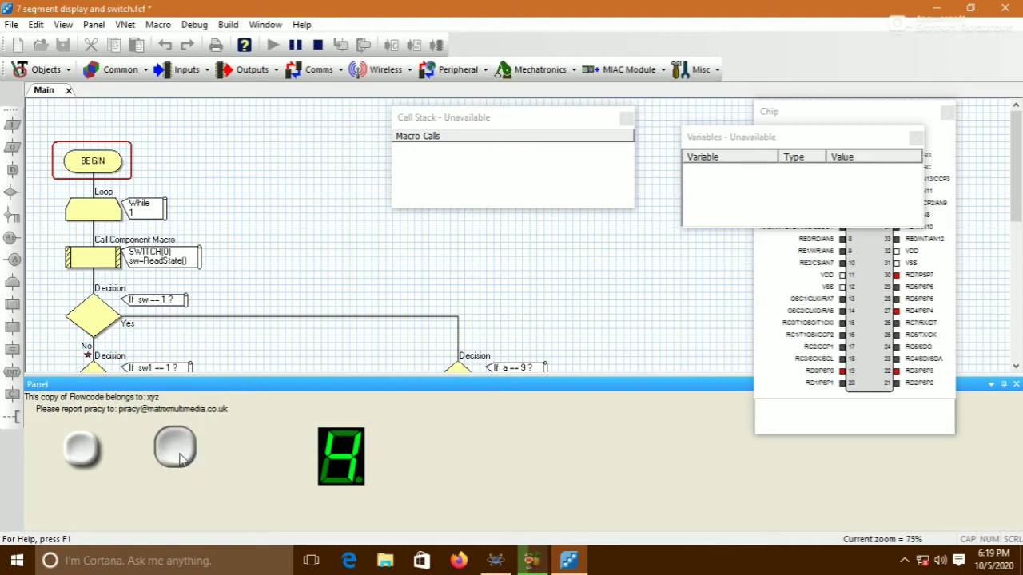
{"action": "left_click", "coordinate": [180, 460]}
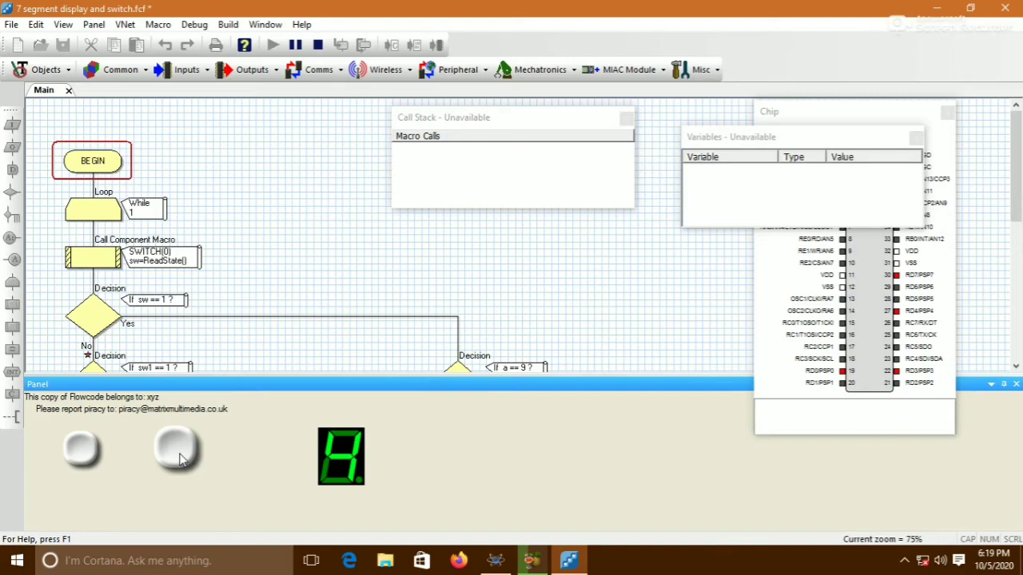
Stop the simulation
{"action": "scroll", "coordinate": [212, 304], "scroll_direction": "down", "scroll_amount": 4}
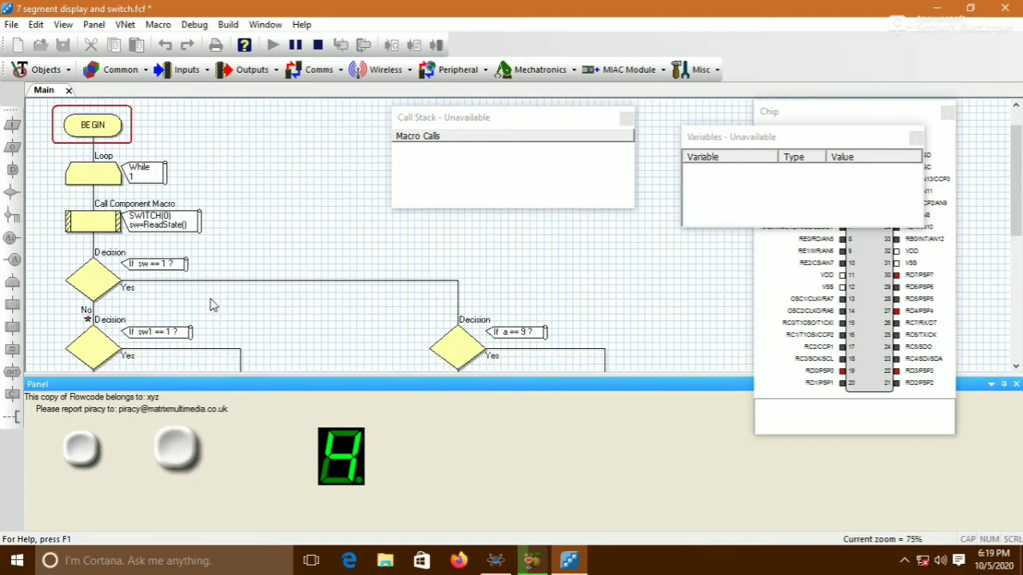
{"action": "scroll", "coordinate": [213, 304], "scroll_direction": "down", "scroll_amount": 2}
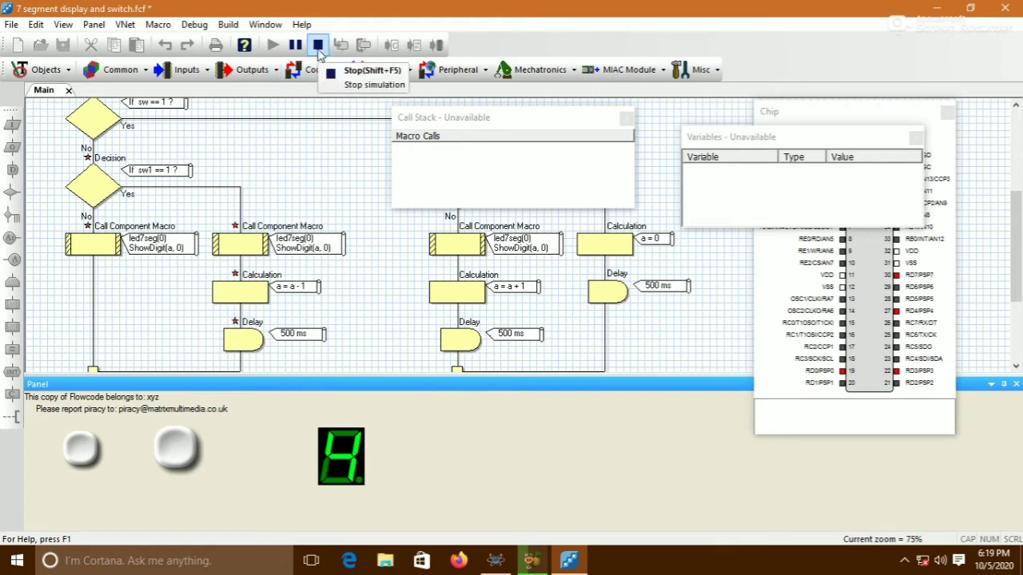
{"action": "scroll", "coordinate": [130, 218], "scroll_direction": "up", "scroll_amount": 3}
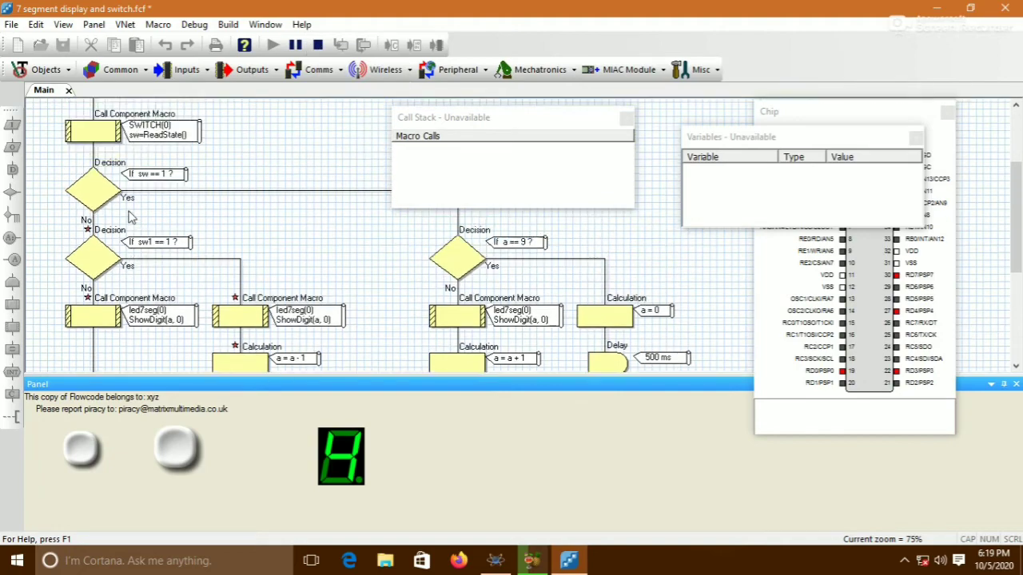
{"action": "scroll", "coordinate": [128, 216], "scroll_direction": "up", "scroll_amount": 2}
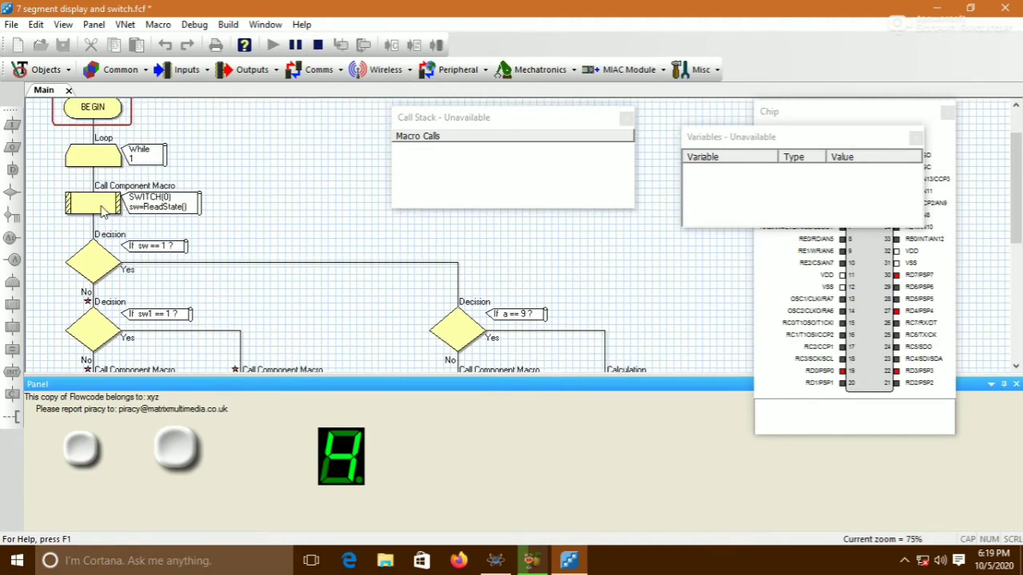
{"action": "left_click", "coordinate": [317, 45]}
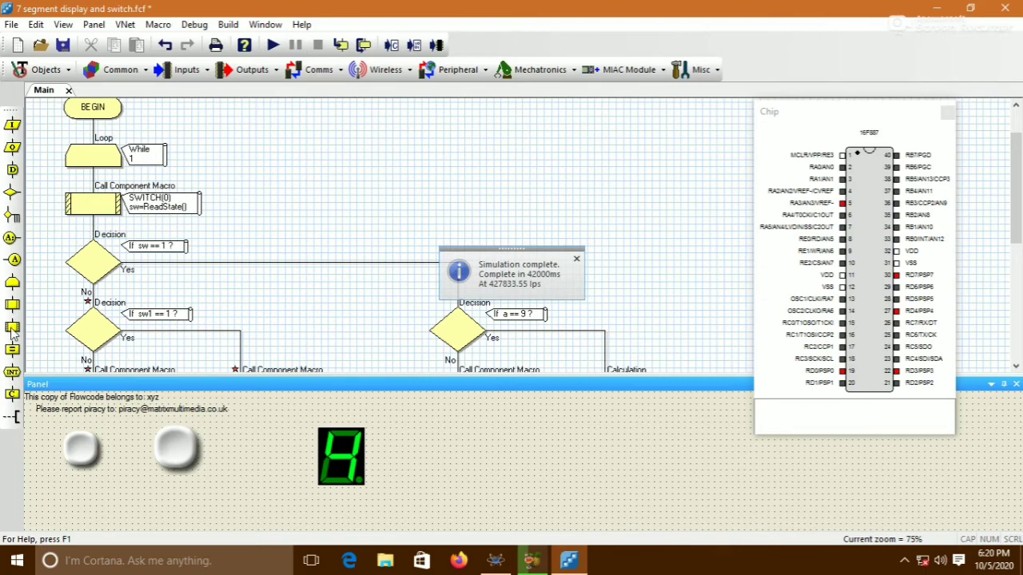
Add a Call Component Macro below the first switch read that calls SWITCH(1) ReadState and returns into sw1
{"action": "left_click_drag", "start_coordinate": [12, 328], "coordinate": [78, 251]}
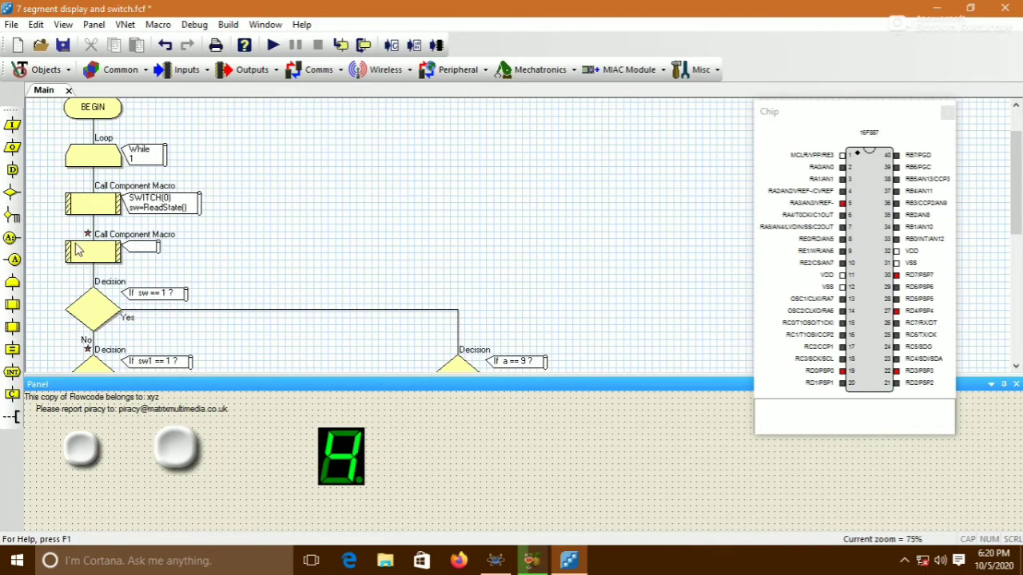
{"action": "double_click", "coordinate": [87, 256]}
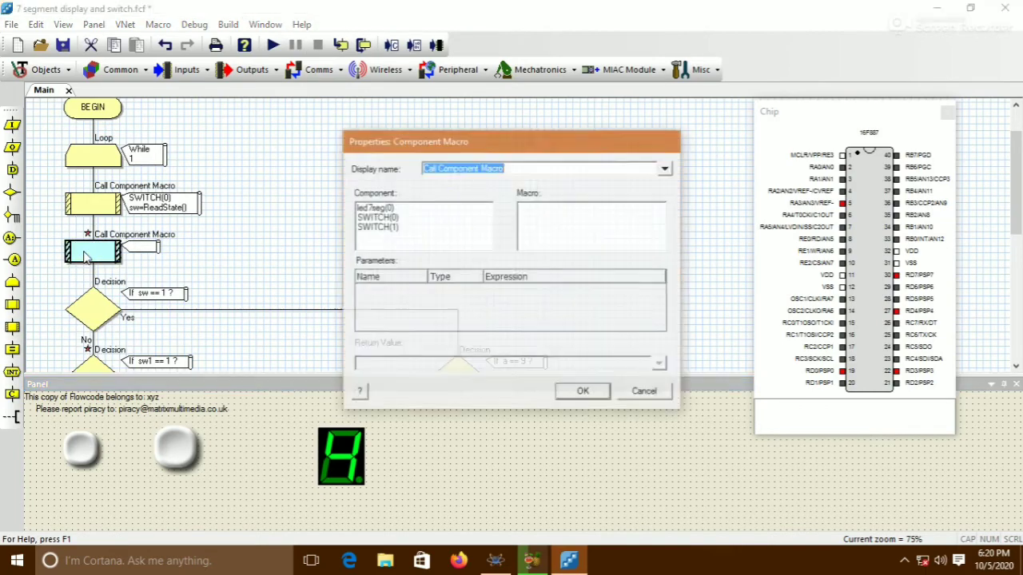
{"action": "left_click", "coordinate": [377, 227]}
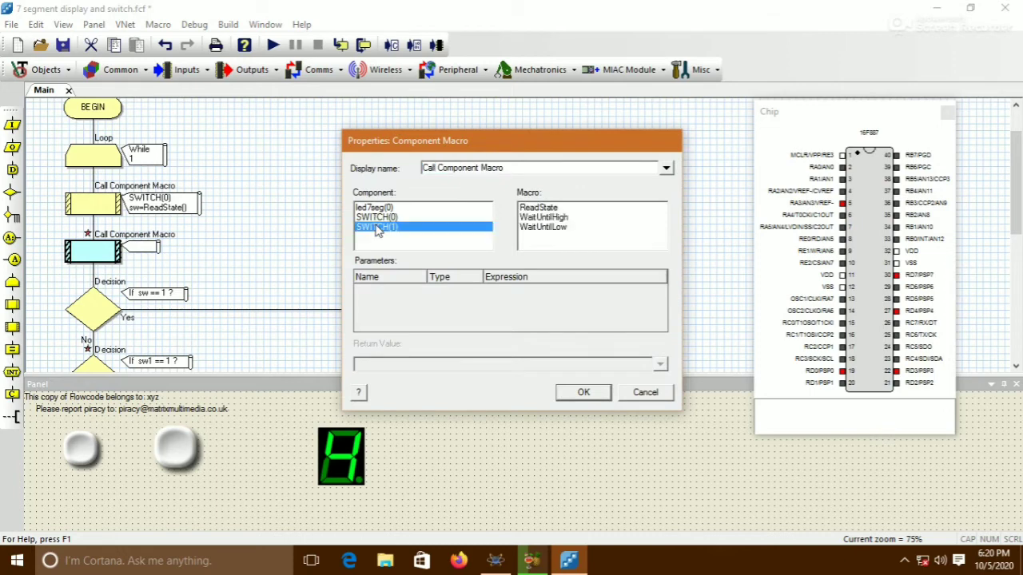
{"action": "left_click", "coordinate": [541, 210]}
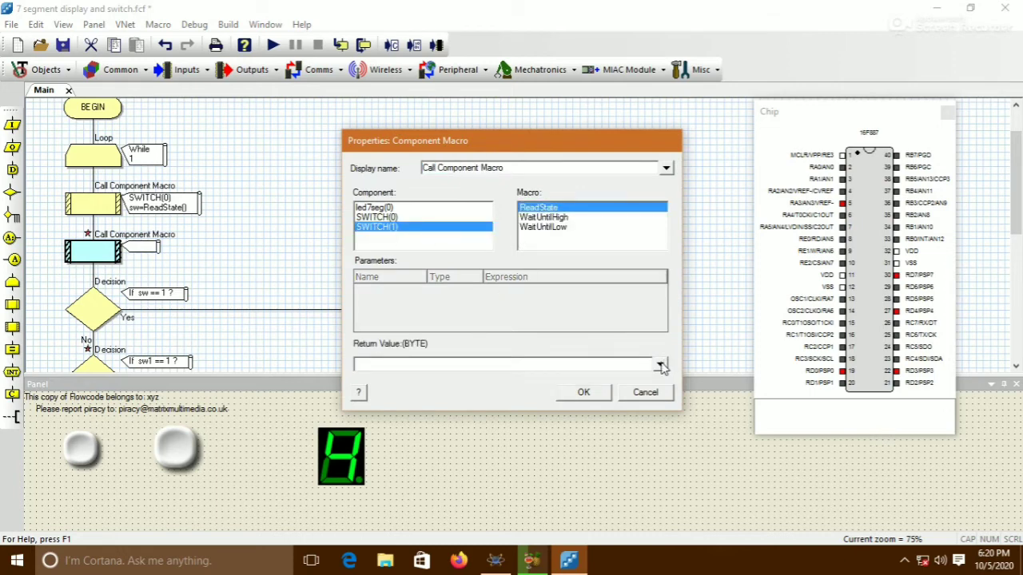
{"action": "left_click", "coordinate": [662, 365]}
{"action": "double_click", "coordinate": [717, 332]}
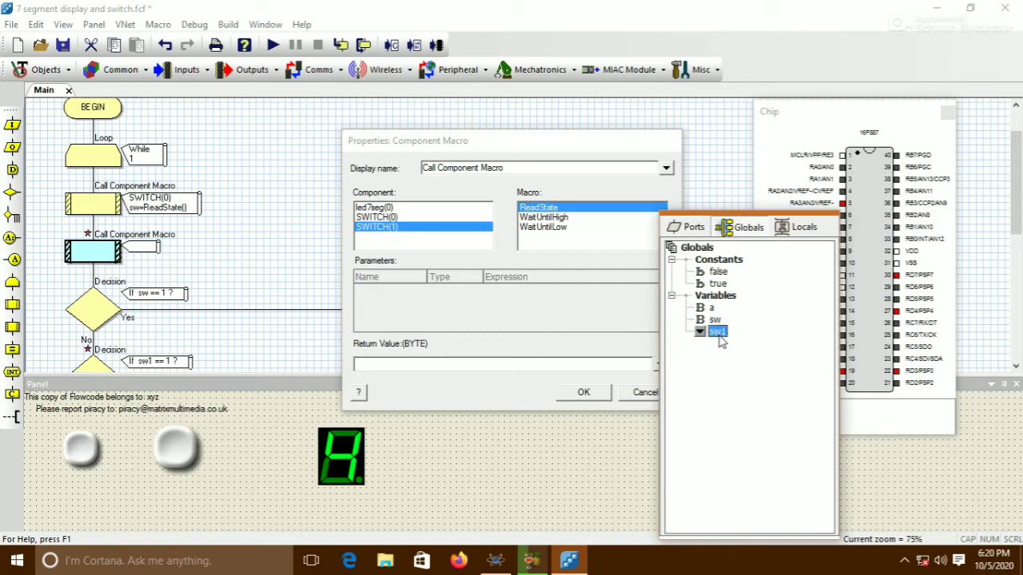
{"action": "left_click", "coordinate": [584, 392]}
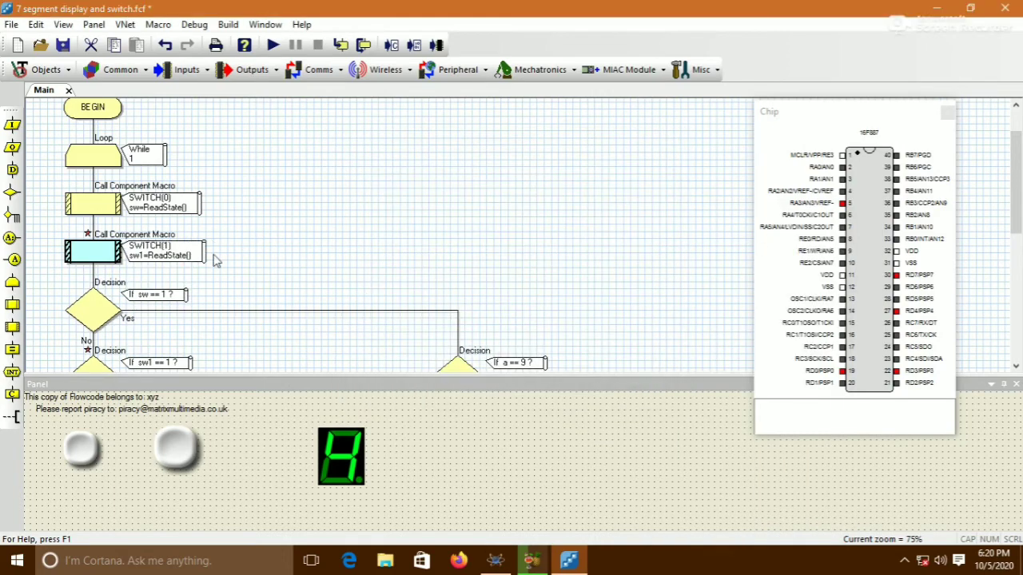
Run the simulation and press the first pushbutton three times and the second pushbutton twice
{"action": "scroll", "coordinate": [258, 245], "scroll_direction": "down", "scroll_amount": 3}
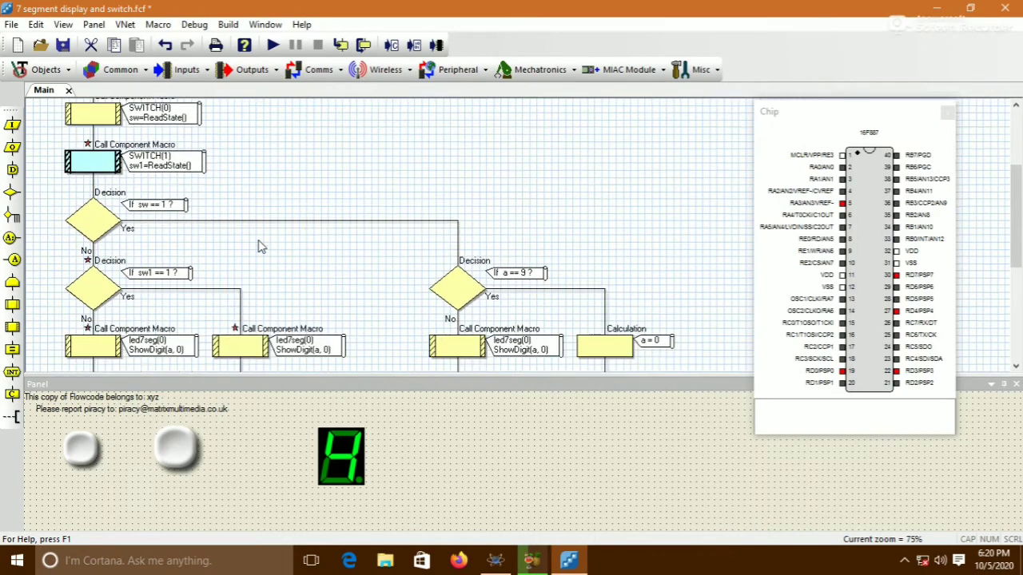
{"action": "scroll", "coordinate": [264, 244], "scroll_direction": "down", "scroll_amount": 3}
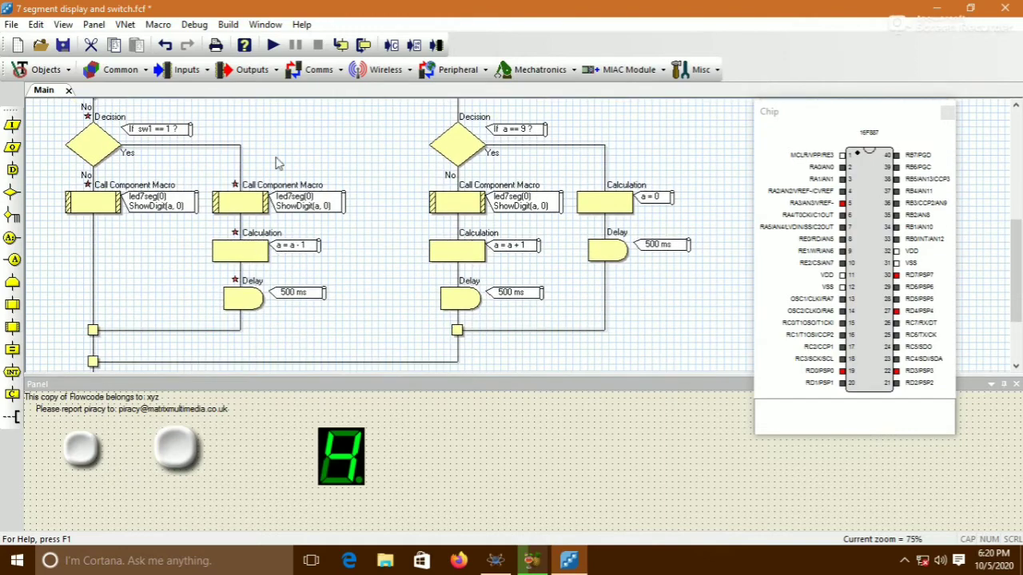
{"action": "left_click", "coordinate": [272, 45]}
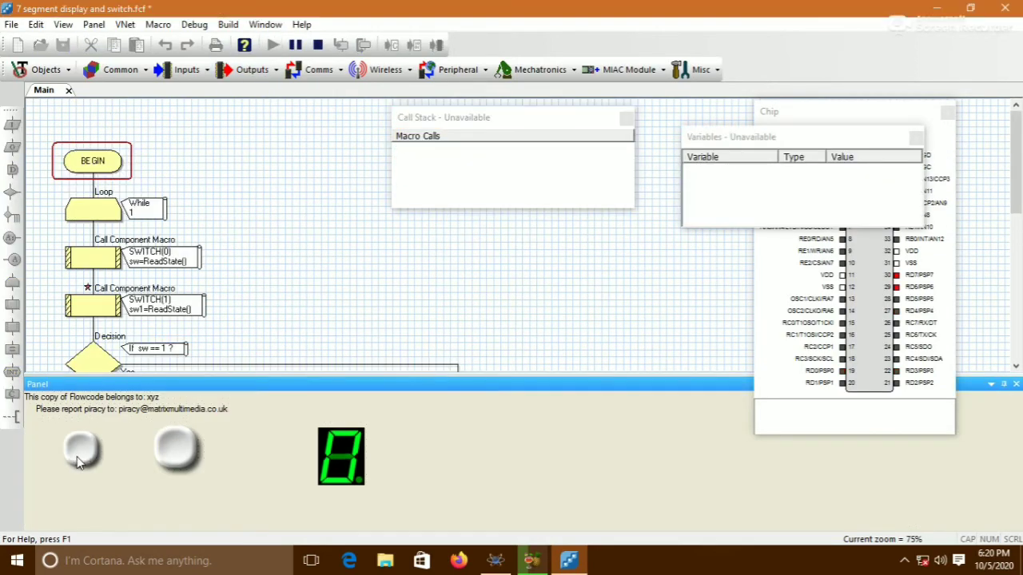
{"action": "left_click", "coordinate": [78, 454]}
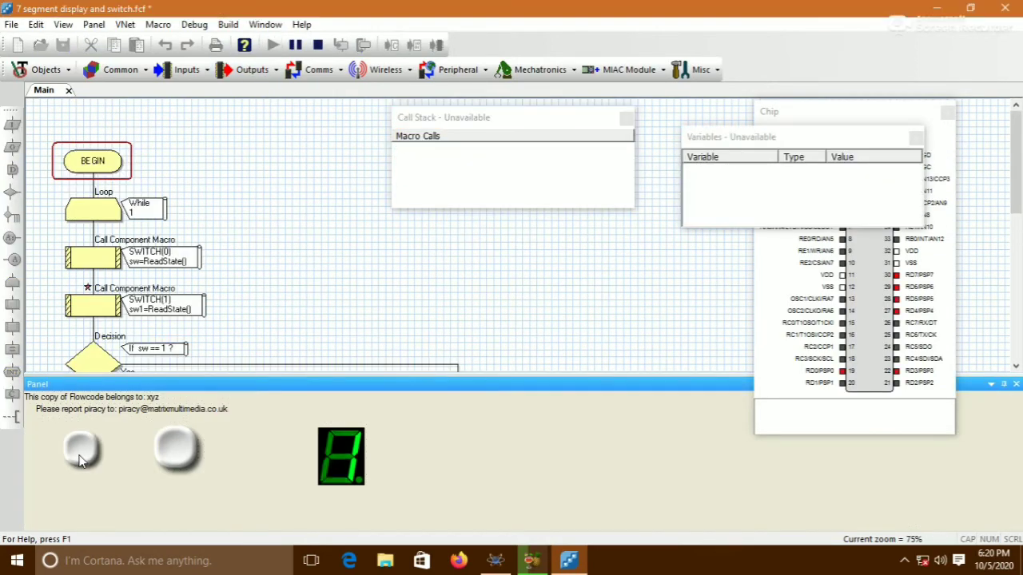
{"action": "left_click", "coordinate": [78, 454]}
{"action": "left_click", "coordinate": [78, 454]}
{"action": "left_click", "coordinate": [177, 452]}
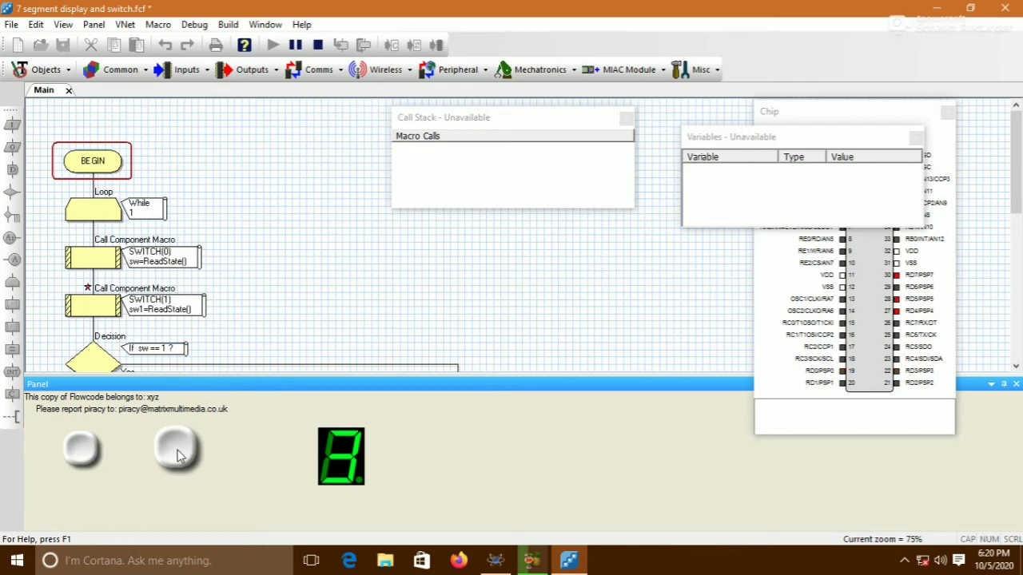
{"action": "left_click", "coordinate": [179, 454]}
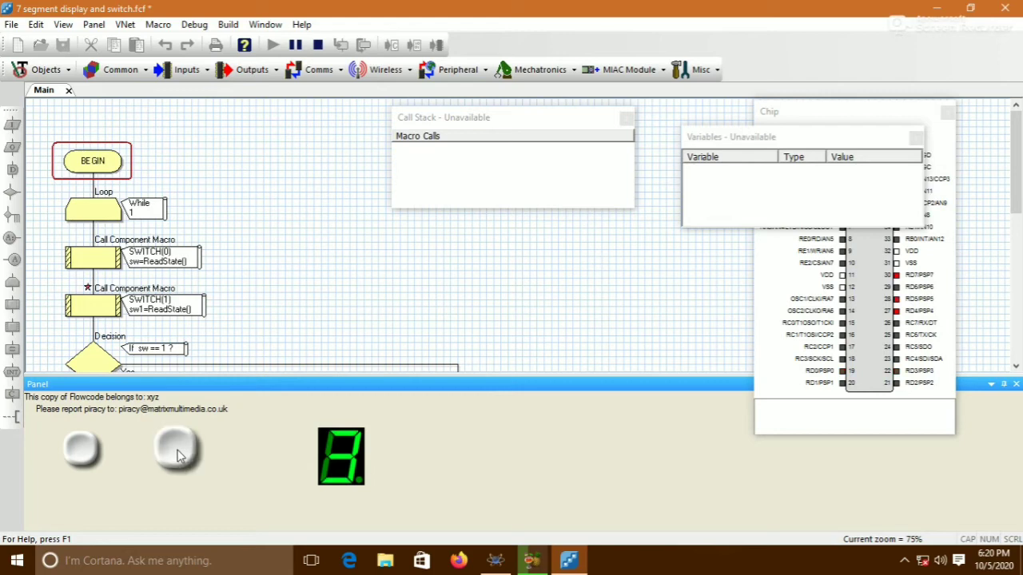
Press the first pushbutton six more times, then the second pushbutton four times to check both count directions
{"action": "left_click", "coordinate": [98, 453]}
{"action": "left_click", "coordinate": [97, 453]}
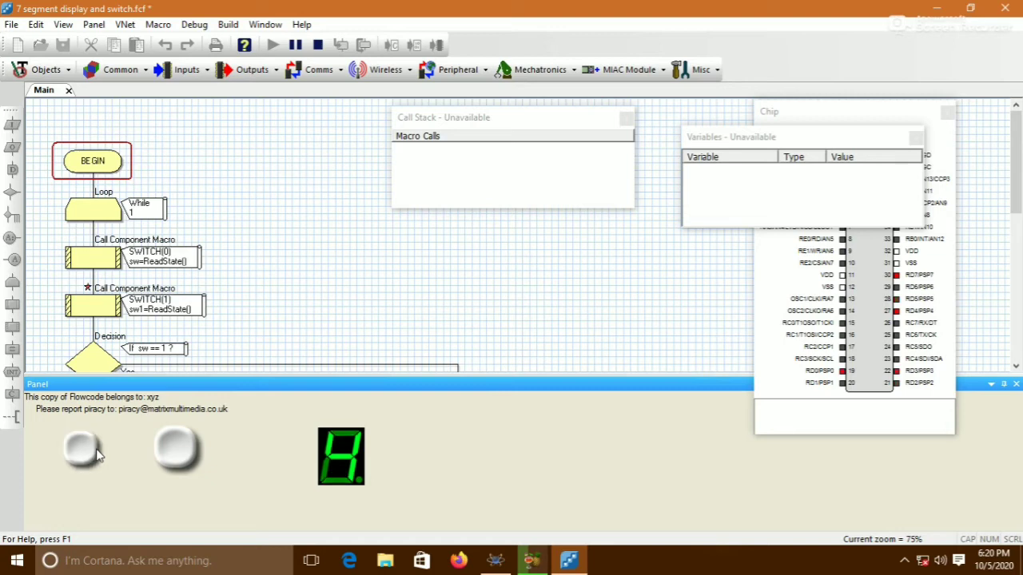
{"action": "left_click", "coordinate": [97, 453]}
{"action": "left_click", "coordinate": [97, 453]}
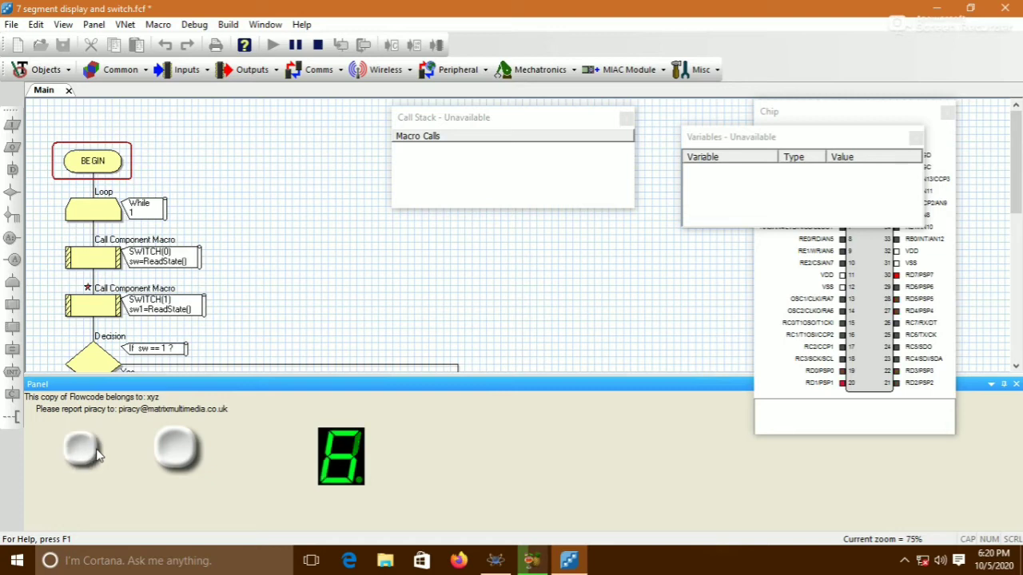
{"action": "left_click", "coordinate": [98, 453]}
{"action": "left_click", "coordinate": [97, 453]}
{"action": "left_click", "coordinate": [170, 463]}
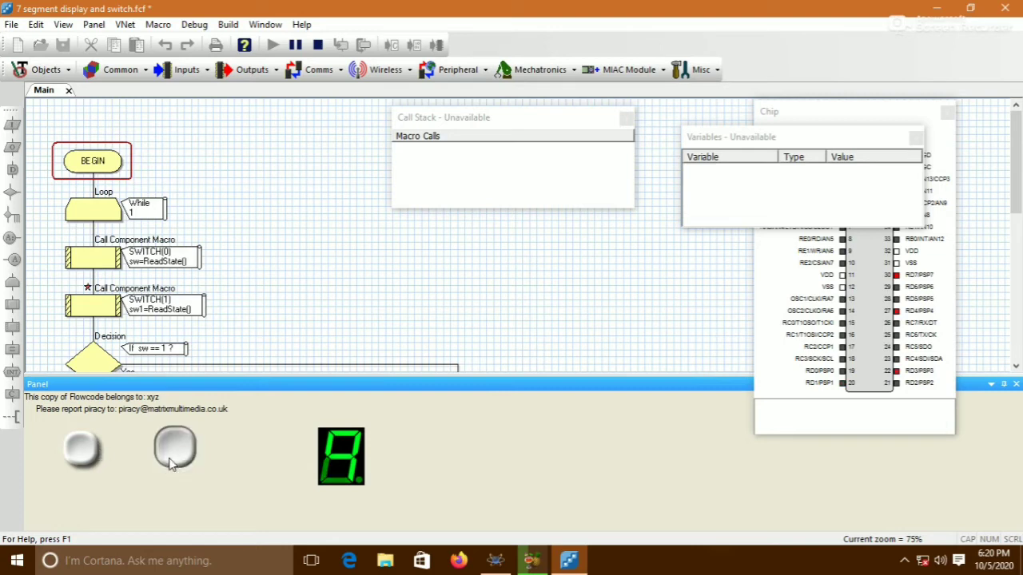
{"action": "left_click", "coordinate": [171, 464]}
{"action": "left_click", "coordinate": [170, 463]}
{"action": "left_click", "coordinate": [169, 462]}
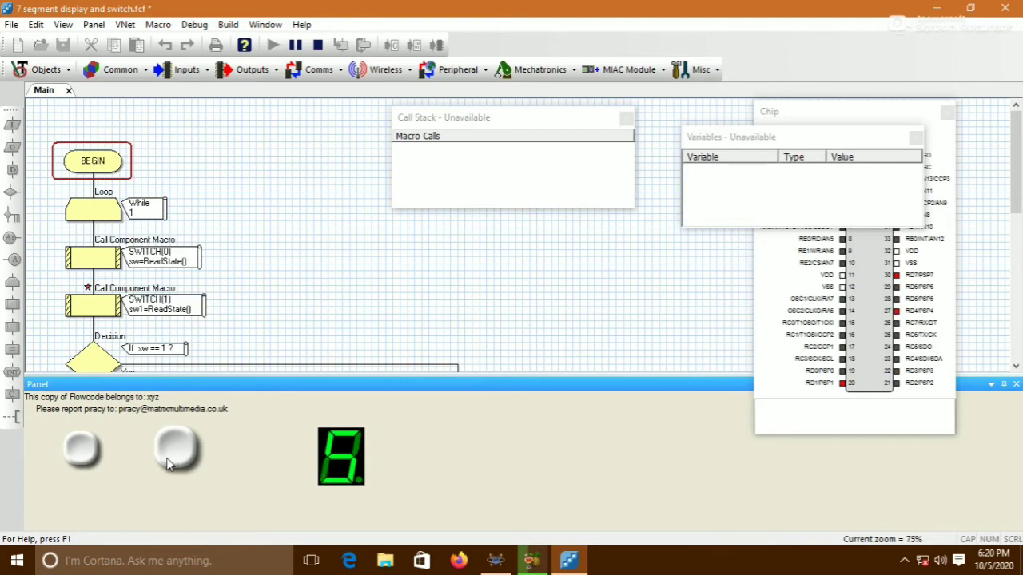
Stop the simulation, then save the flowchart and compile it for the chip
{"action": "left_click", "coordinate": [318, 44]}
{"action": "left_click", "coordinate": [414, 45]}
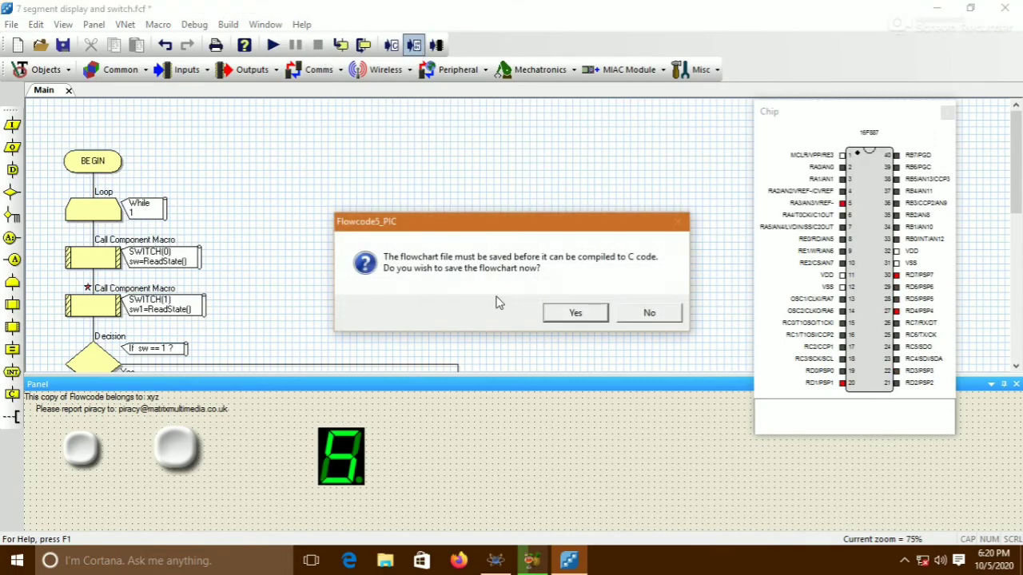
{"action": "left_click", "coordinate": [580, 313]}
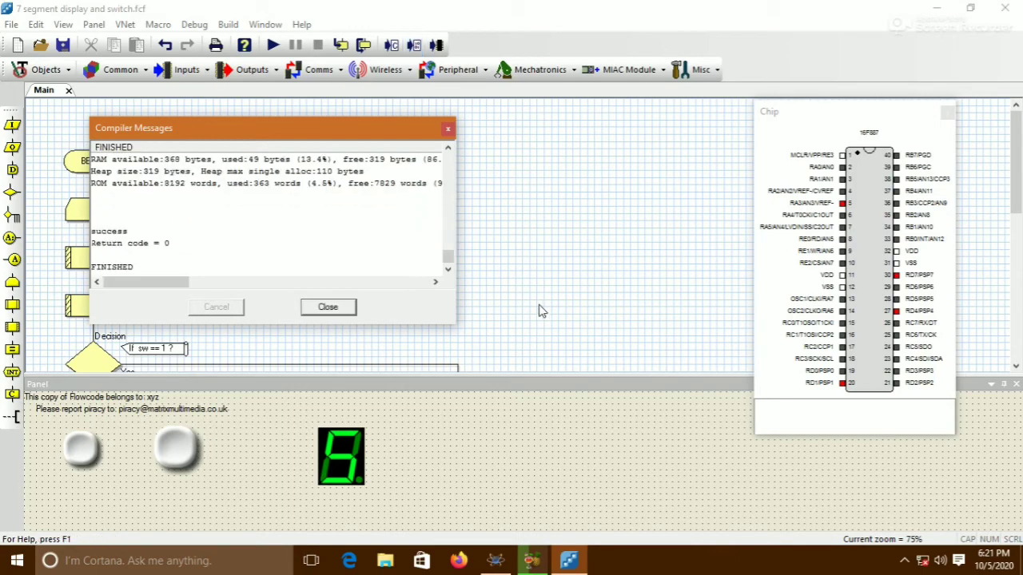
{"action": "left_click", "coordinate": [340, 308]}
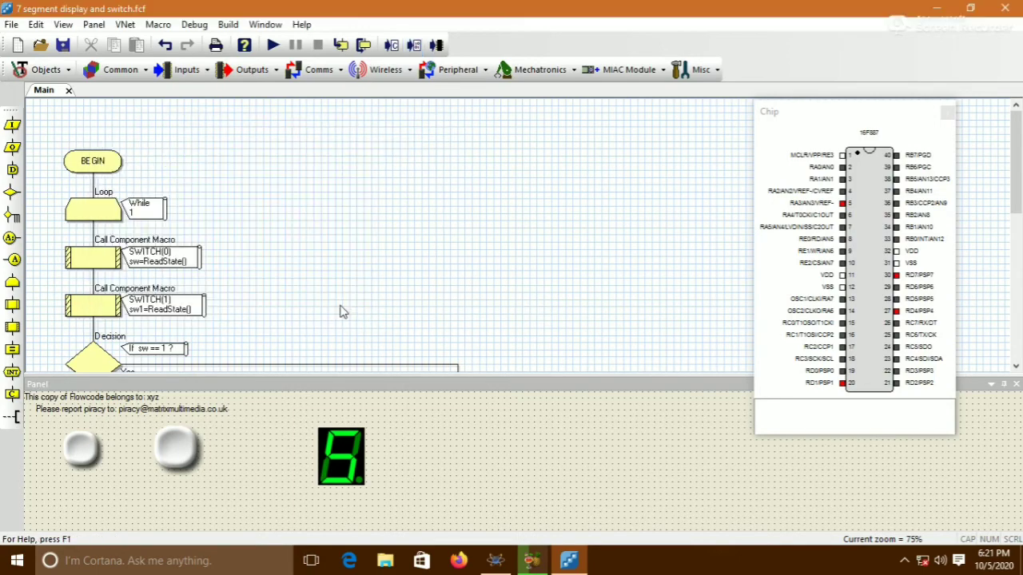
Switch to Proteus and try block-copying the pushbutton and resistor circuit below the original, undoing the copy
{"action": "left_click", "coordinate": [515, 566]}
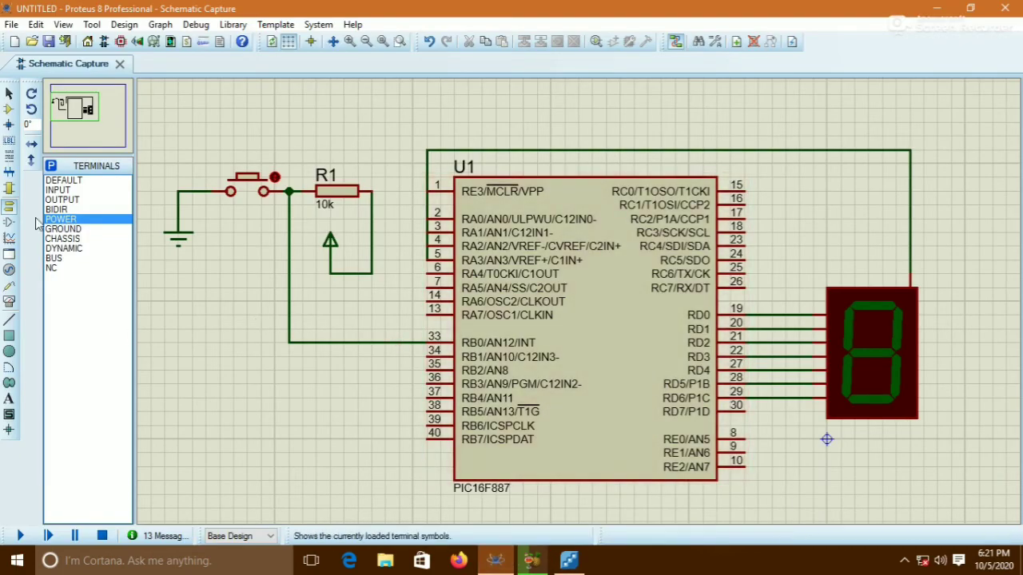
{"action": "left_click", "coordinate": [9, 108]}
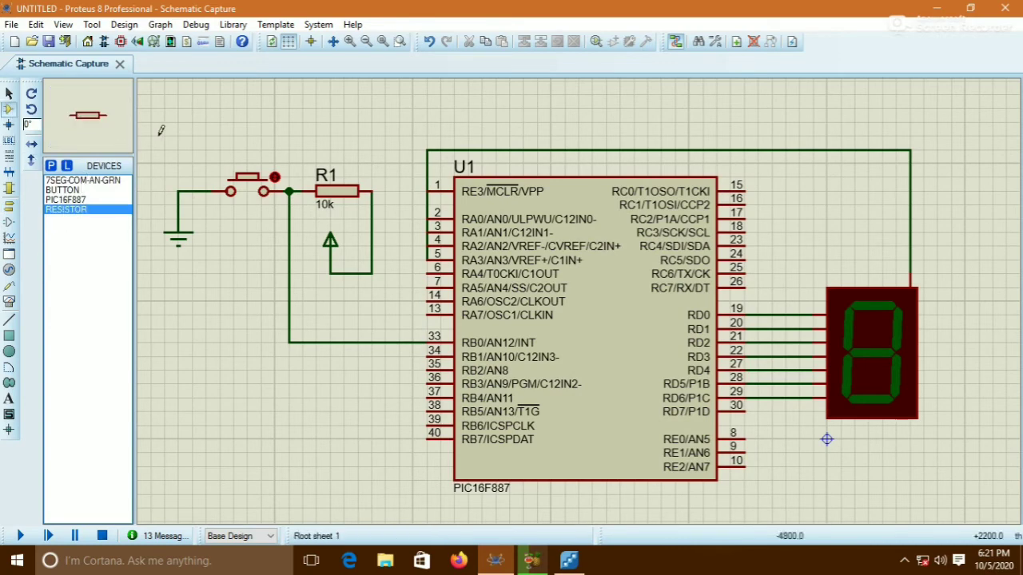
{"action": "left_click_drag", "start_coordinate": [150, 136], "coordinate": [385, 314]}
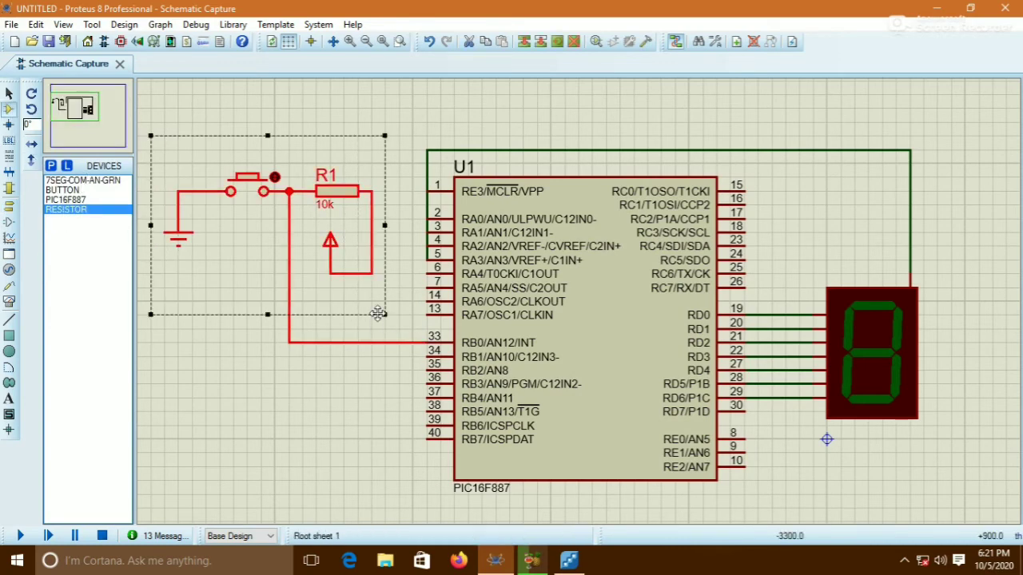
{"action": "right_click", "coordinate": [349, 274]}
{"action": "left_click", "coordinate": [375, 354]}
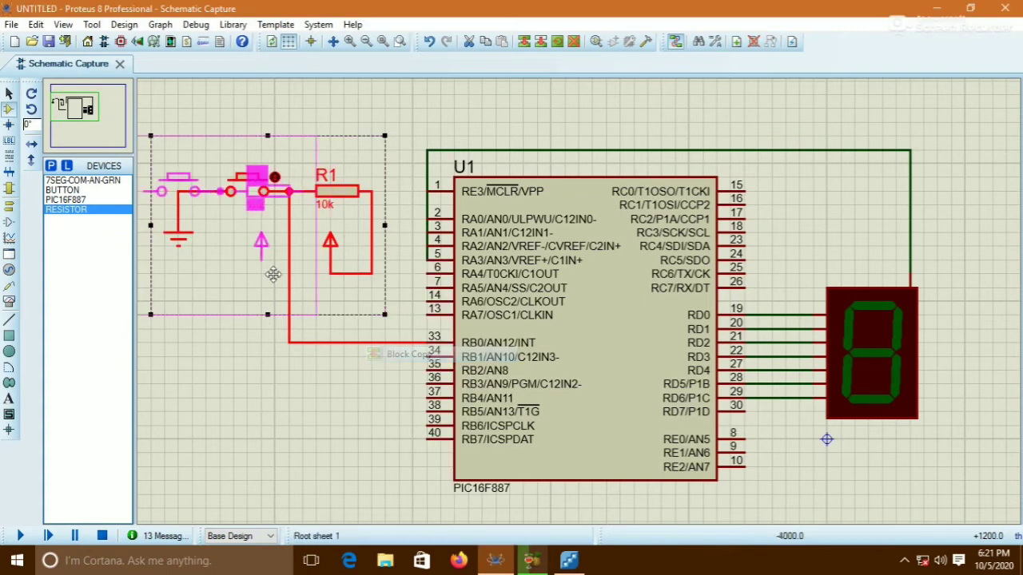
{"action": "left_click", "coordinate": [346, 416]}
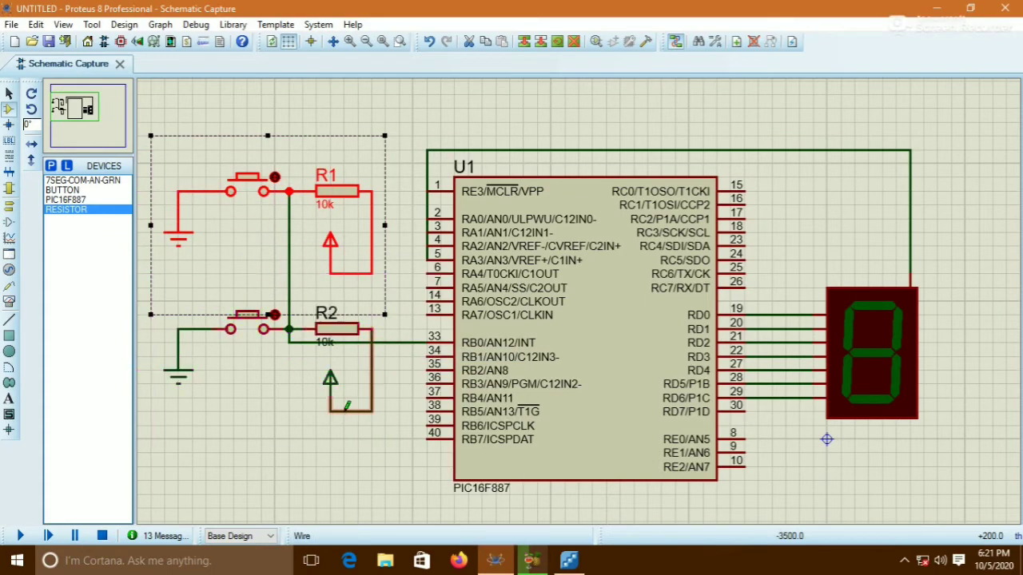
{"action": "left_click", "coordinate": [365, 471]}
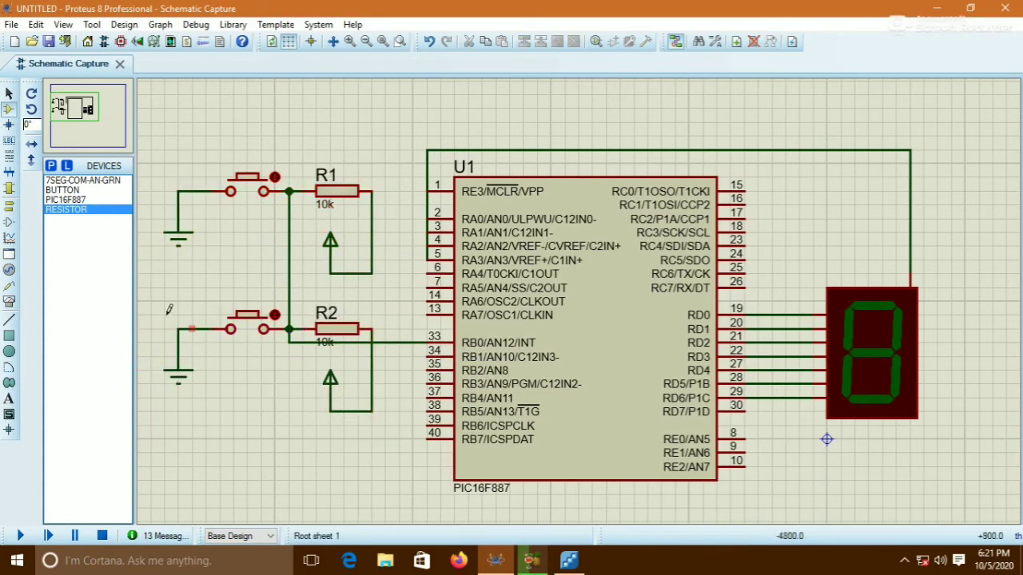
{"action": "key", "text": "ctrl+z"}
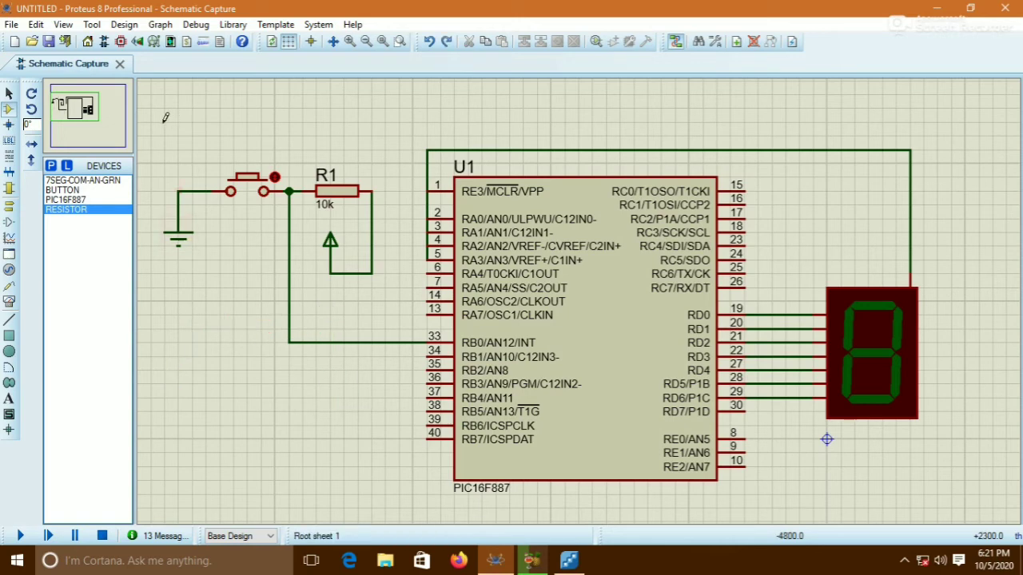
{"action": "left_click_drag", "start_coordinate": [165, 122], "coordinate": [399, 357]}
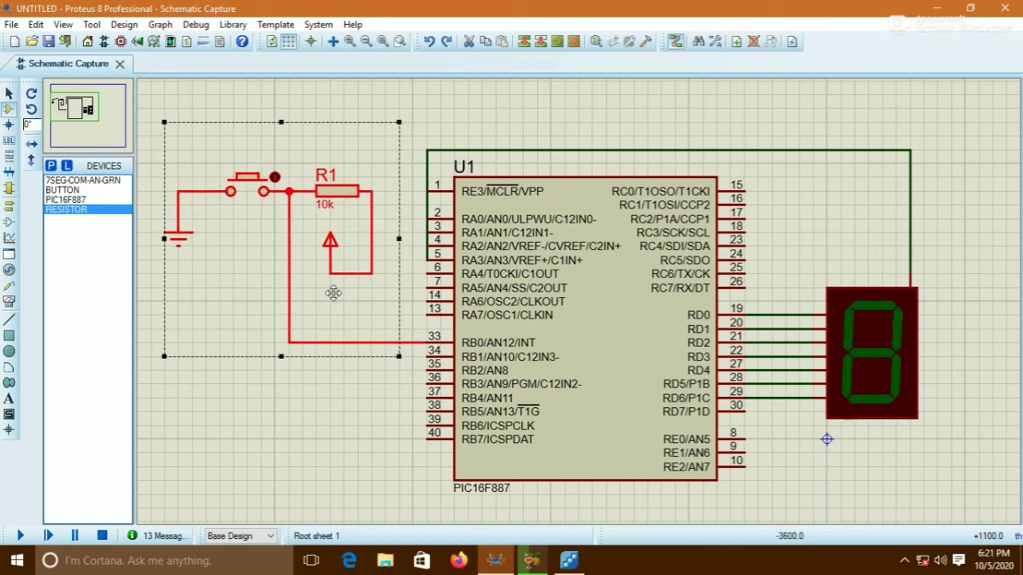
{"action": "left_click_drag", "start_coordinate": [320, 275], "coordinate": [331, 169]}
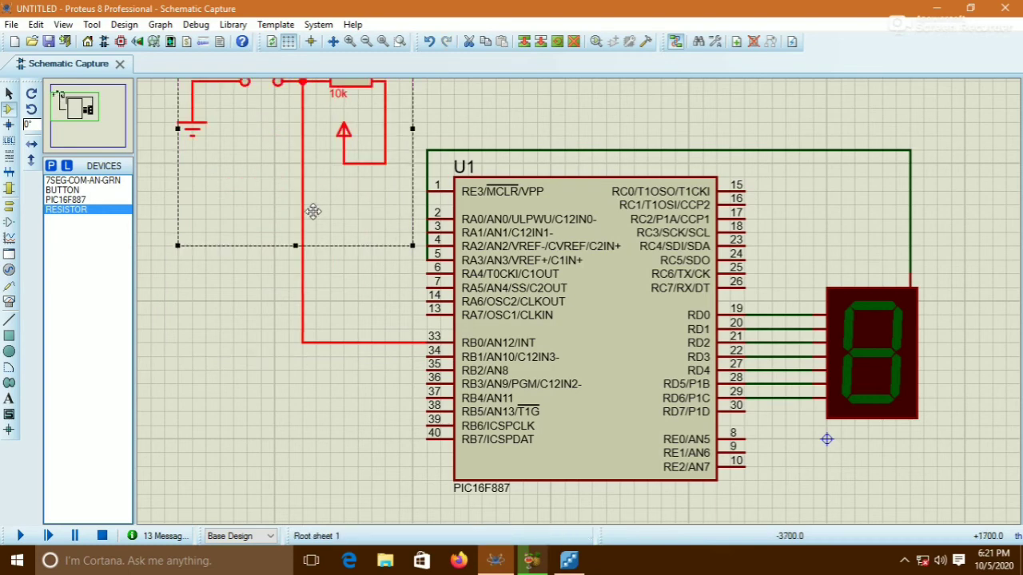
{"action": "key", "text": "ctrl+z"}
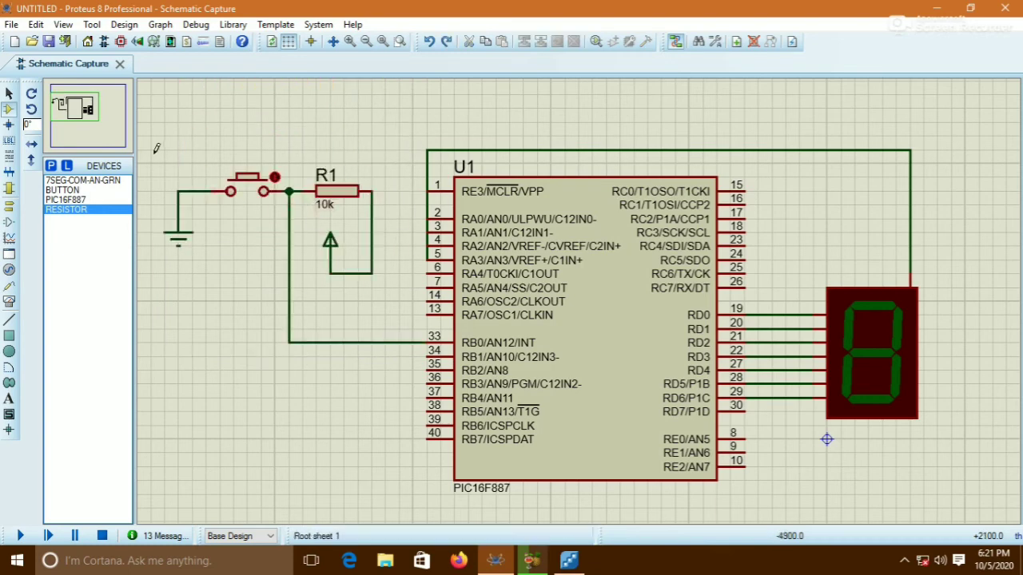
Block-copy the pushbutton, resistor and ground circuit and place the copy above the original
{"action": "left_click_drag", "start_coordinate": [151, 151], "coordinate": [385, 328]}
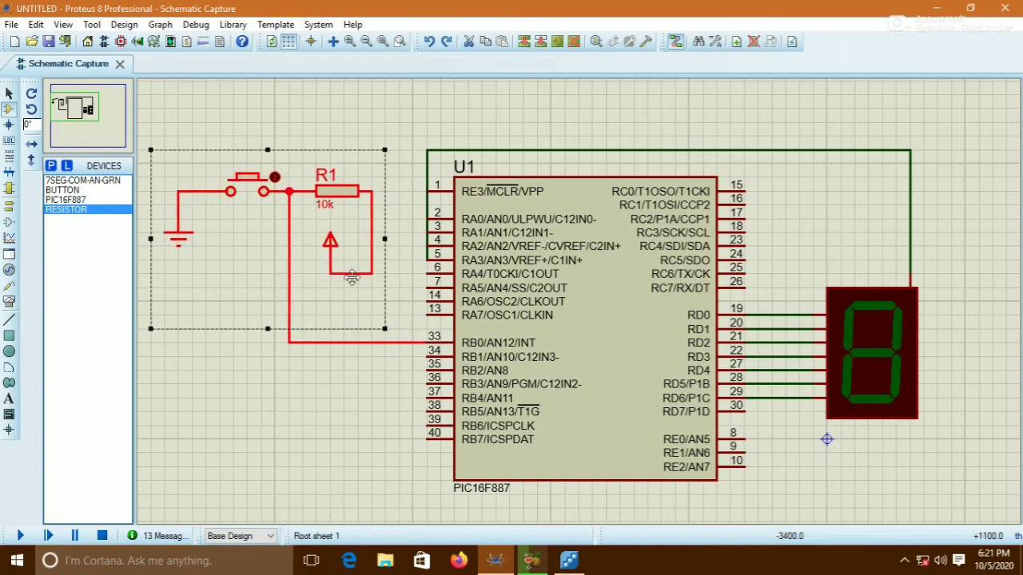
{"action": "right_click", "coordinate": [320, 252]}
{"action": "left_click", "coordinate": [355, 341]}
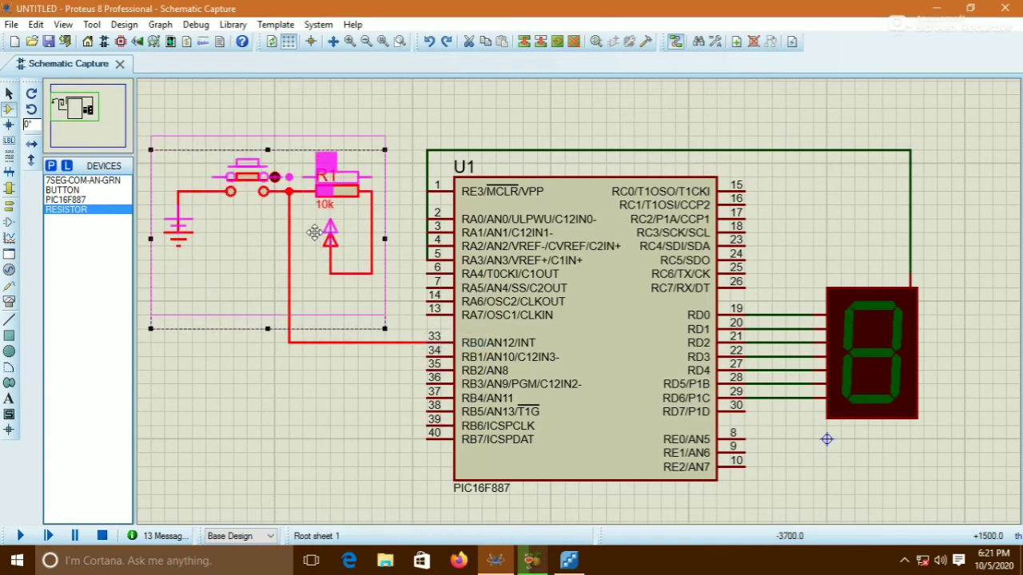
{"action": "left_click", "coordinate": [326, 133]}
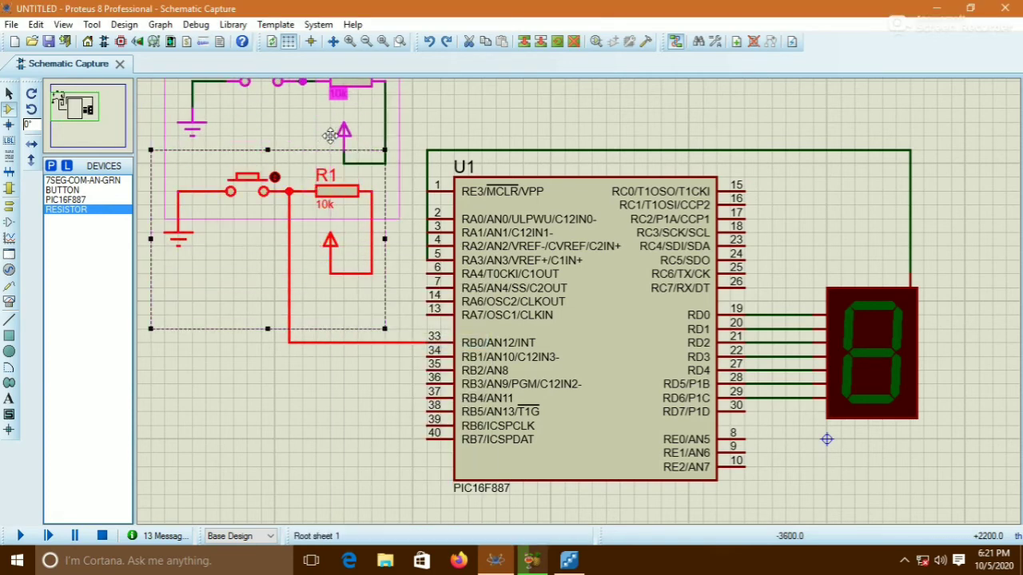
{"action": "left_click", "coordinate": [245, 412]}
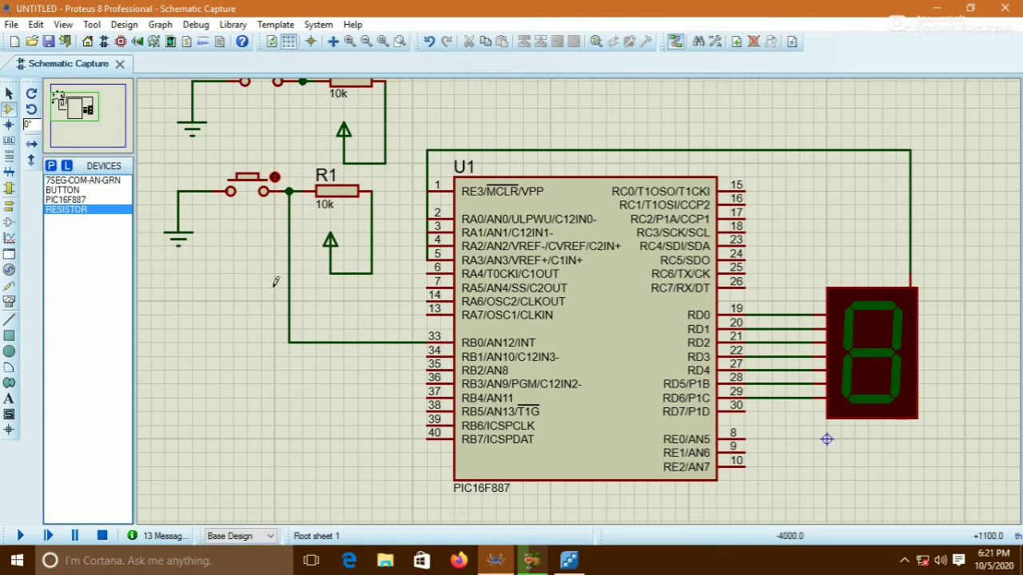
Switch back to Flowcode and review the second pushbutton's pin connections
{"action": "left_click", "coordinate": [566, 562]}
{"action": "right_click", "coordinate": [178, 451]}
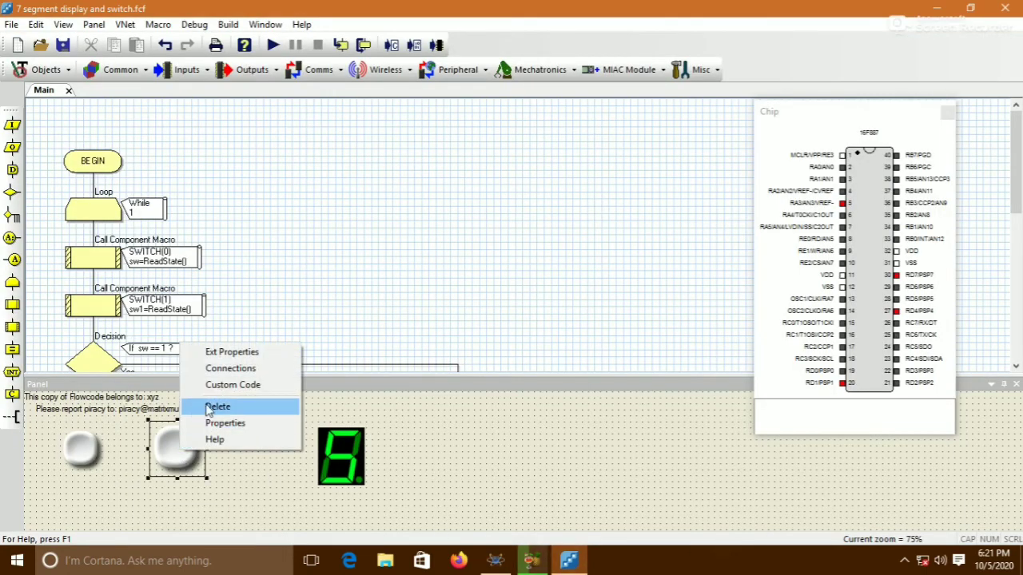
{"action": "left_click", "coordinate": [231, 370]}
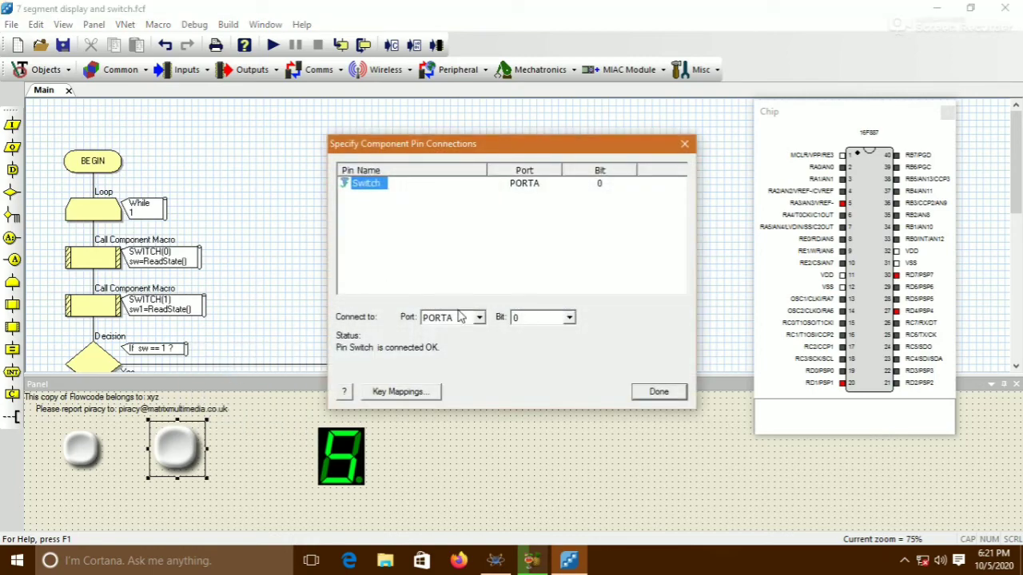
{"action": "left_click", "coordinate": [660, 391]}
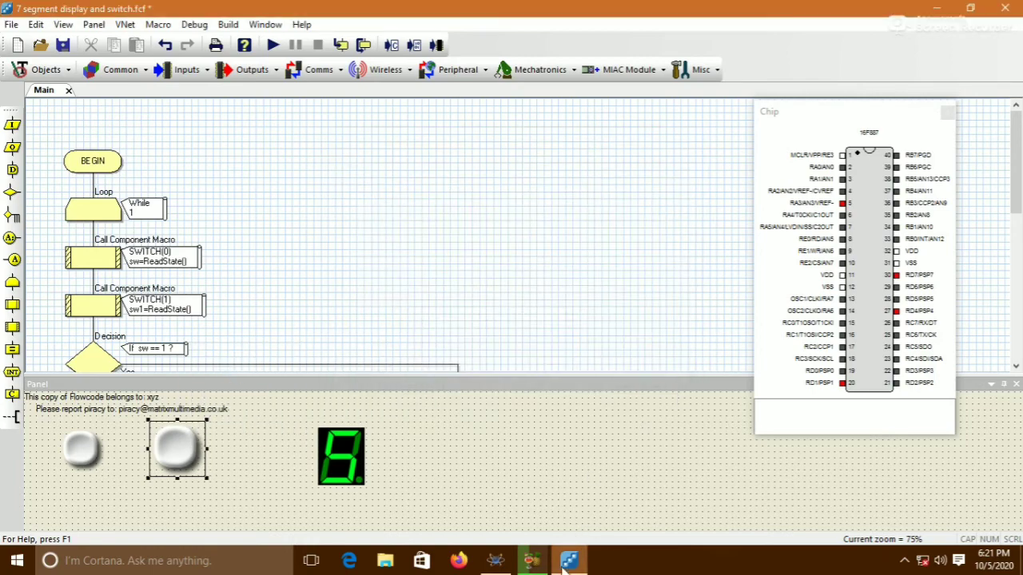
Switch to Proteus and wire the copied pushbutton and resistor junction to the RA0 pin of the PIC
{"action": "left_click", "coordinate": [497, 562]}
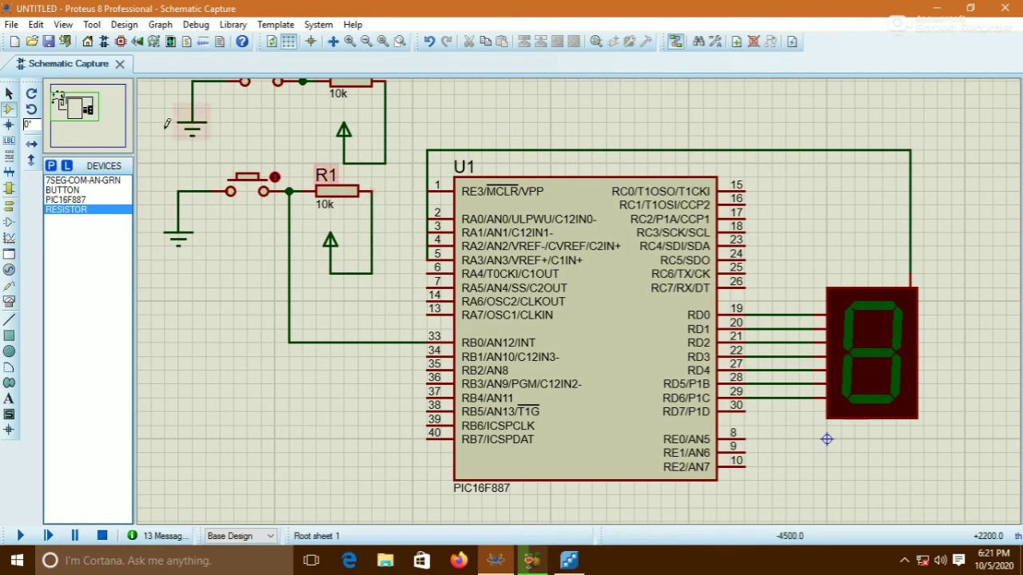
{"action": "left_click", "coordinate": [68, 103]}
{"action": "left_click", "coordinate": [73, 102]}
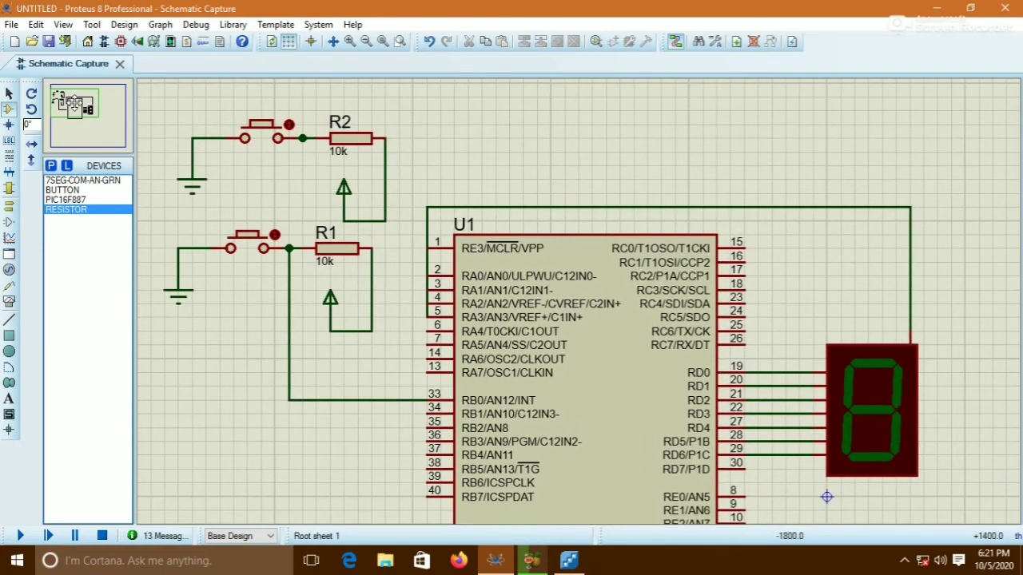
{"action": "left_click", "coordinate": [302, 138]}
{"action": "left_click", "coordinate": [303, 111]}
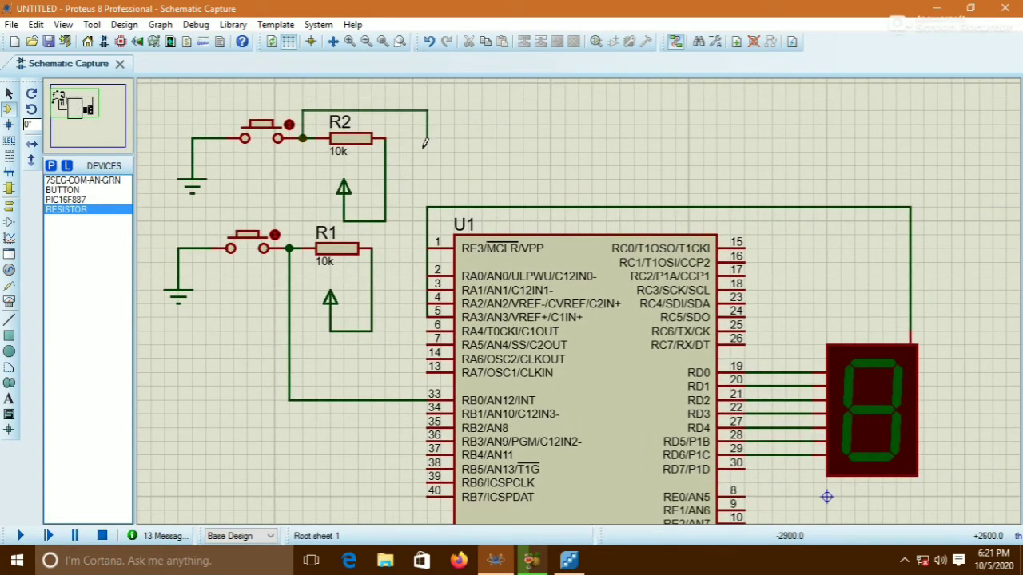
{"action": "left_click", "coordinate": [426, 276]}
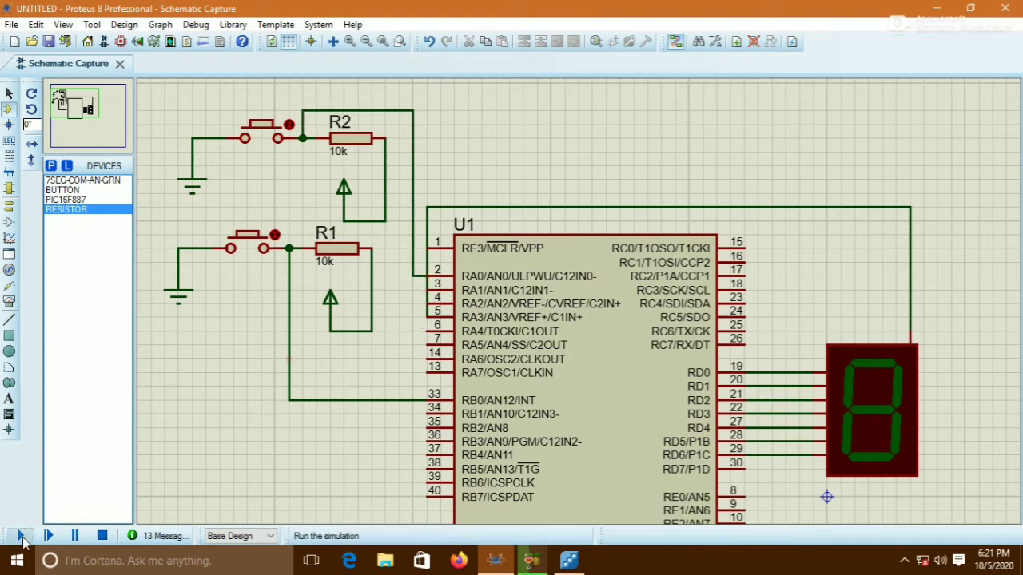
Run the Proteus simulation and press the original pushbutton several times to count up on the display
{"action": "left_click", "coordinate": [21, 537]}
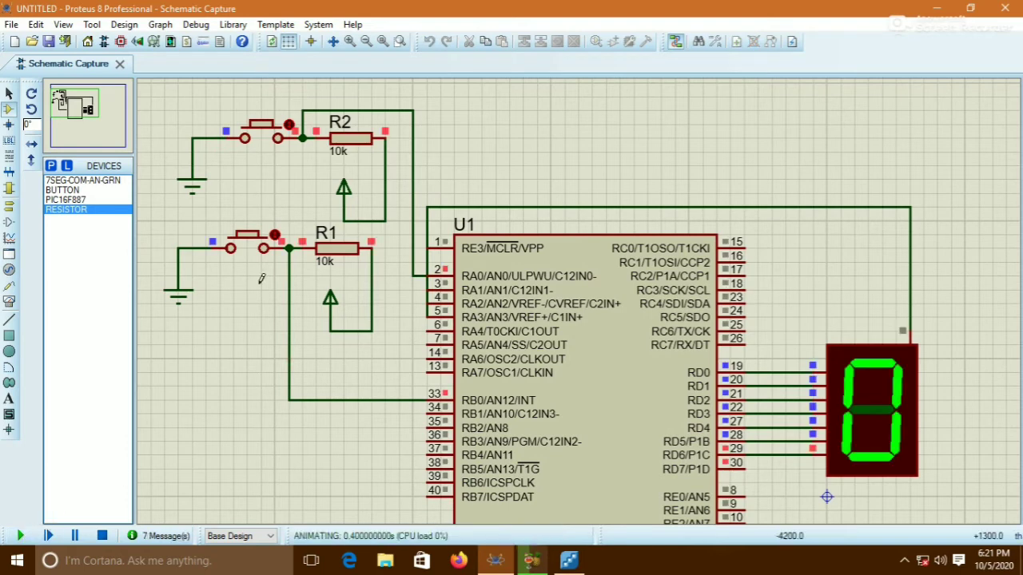
{"action": "left_click", "coordinate": [248, 239]}
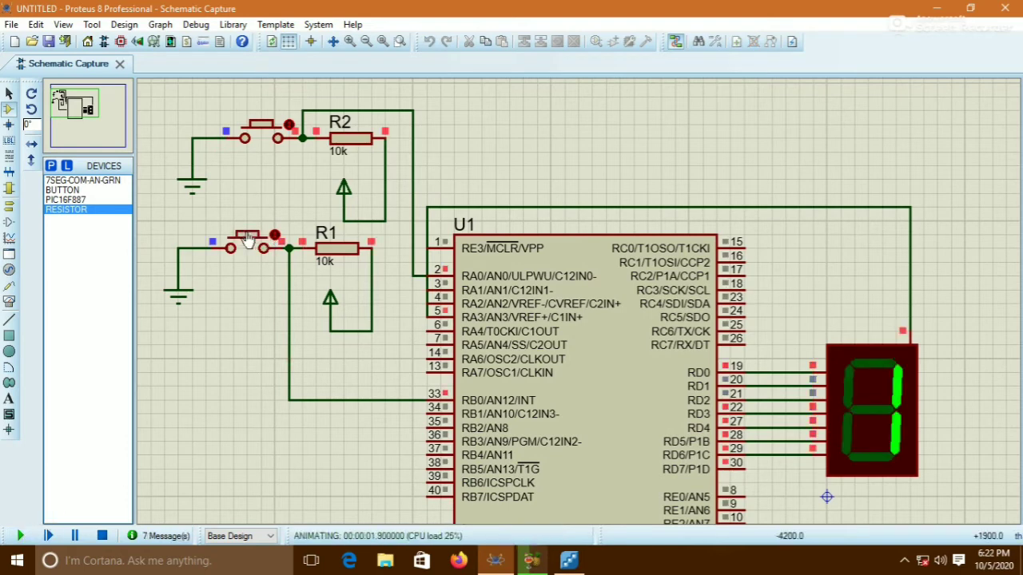
{"action": "left_click", "coordinate": [249, 239]}
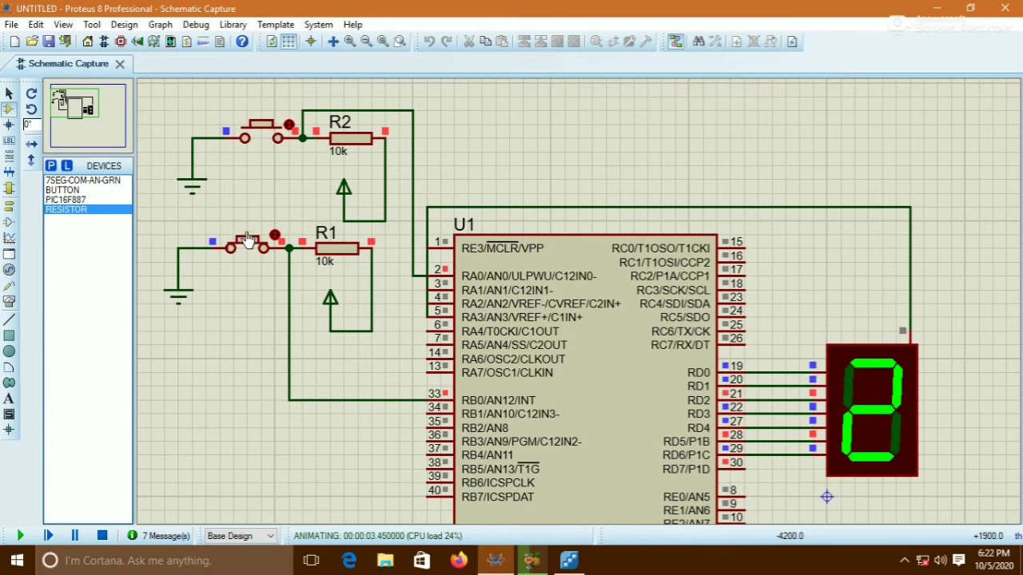
{"action": "left_click", "coordinate": [249, 240]}
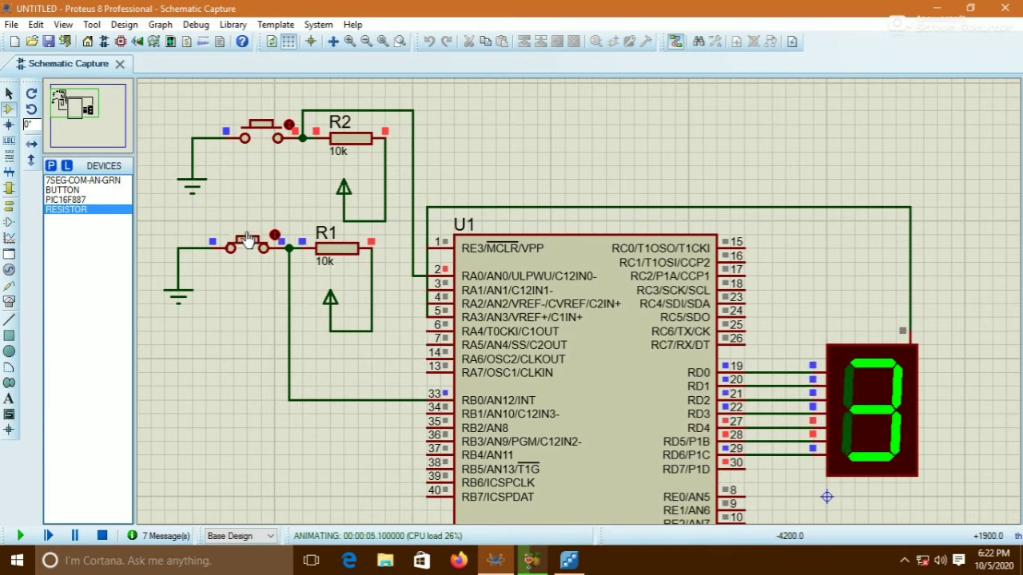
{"action": "left_click", "coordinate": [249, 242]}
{"action": "left_click", "coordinate": [249, 241]}
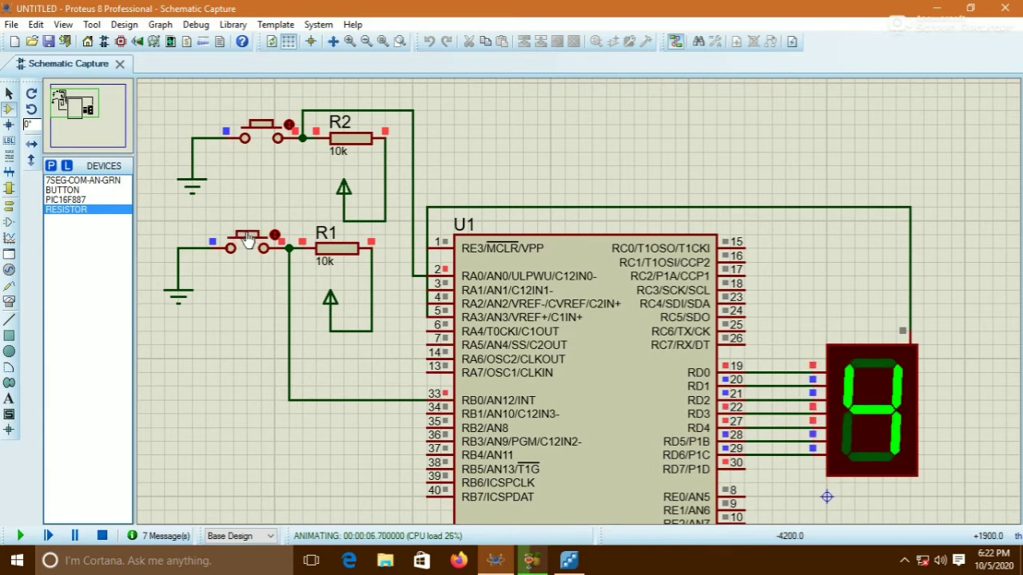
Press the new pushbutton several times to count down, and stop the simulation
{"action": "left_click", "coordinate": [273, 136]}
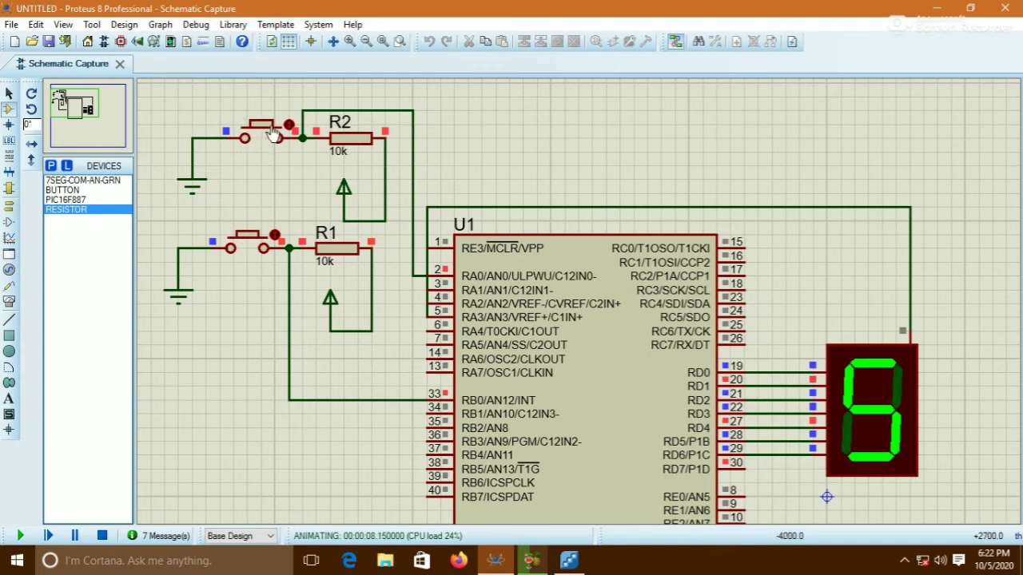
{"action": "left_click", "coordinate": [274, 136]}
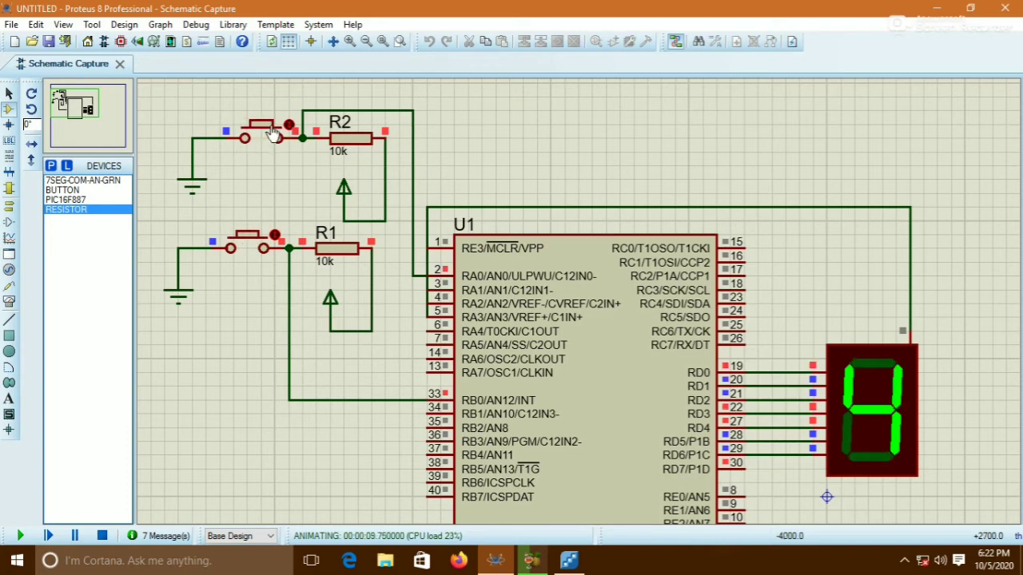
{"action": "left_click", "coordinate": [273, 136]}
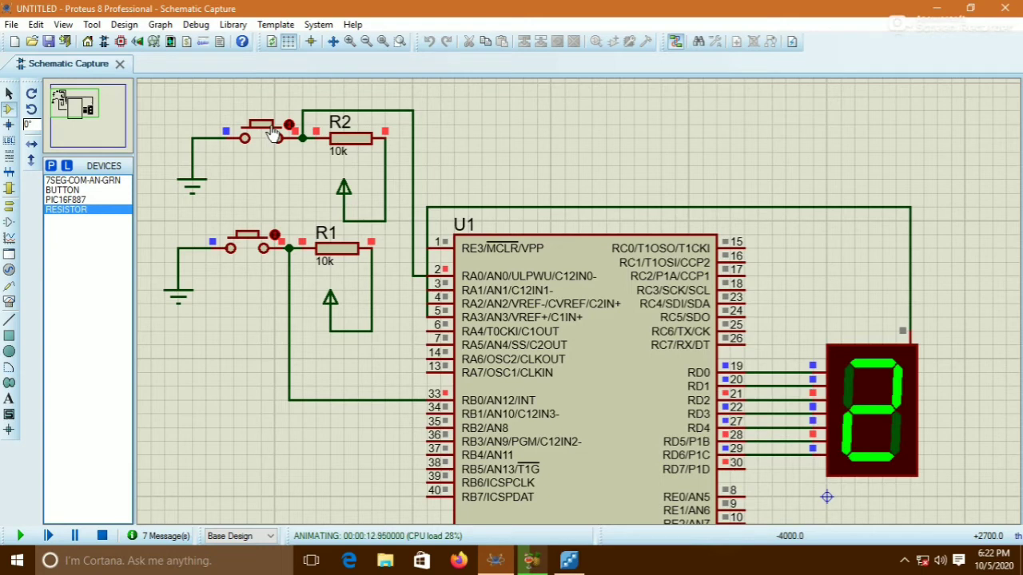
{"action": "left_click", "coordinate": [274, 136]}
{"action": "left_click", "coordinate": [105, 537]}
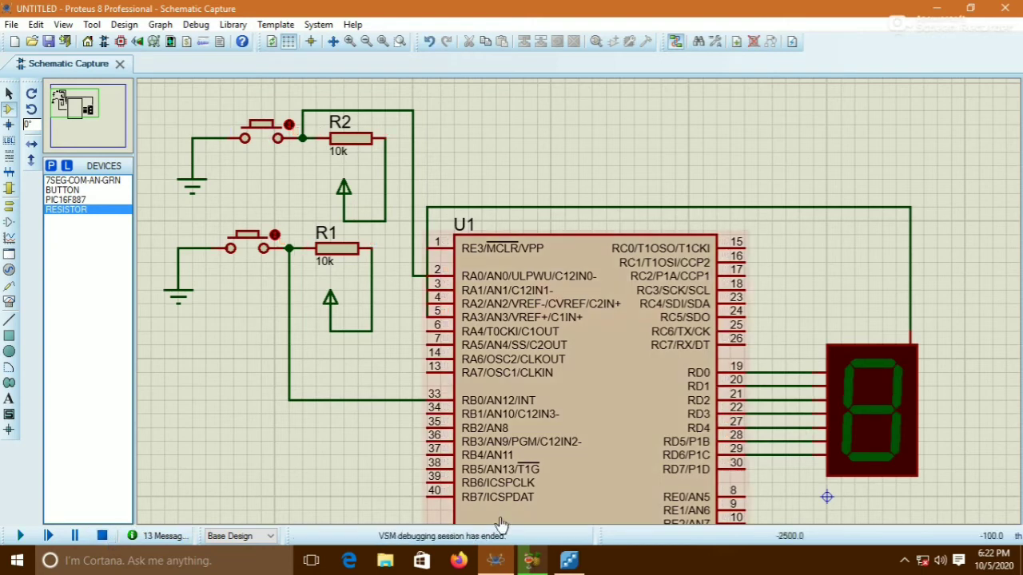
Switch to Flowcode, run the flowchart simulation, test both panel pushbuttons and stop it
{"action": "left_click", "coordinate": [569, 562]}
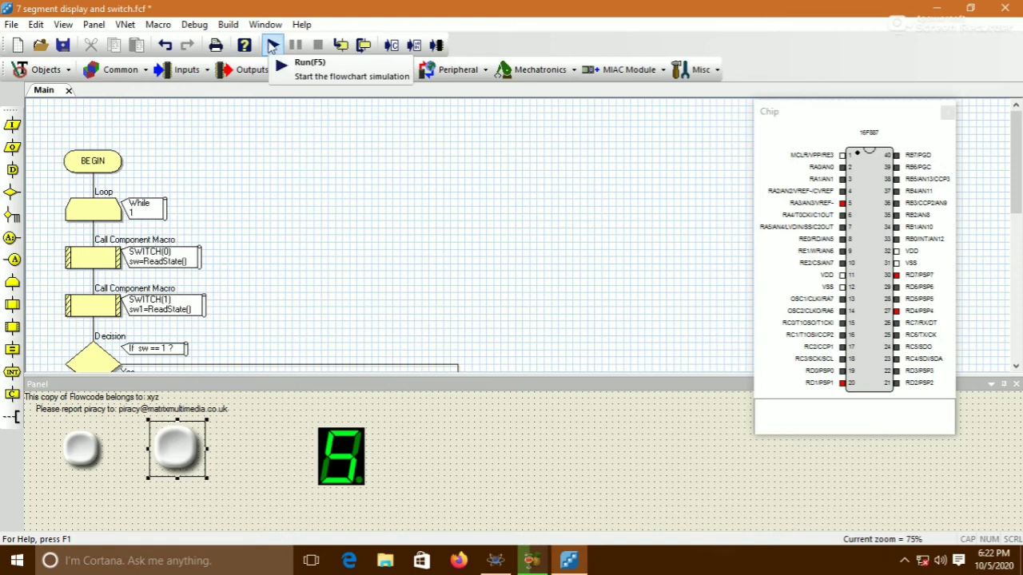
{"action": "left_click", "coordinate": [272, 45]}
{"action": "left_click", "coordinate": [76, 411]}
{"action": "left_click", "coordinate": [83, 454]}
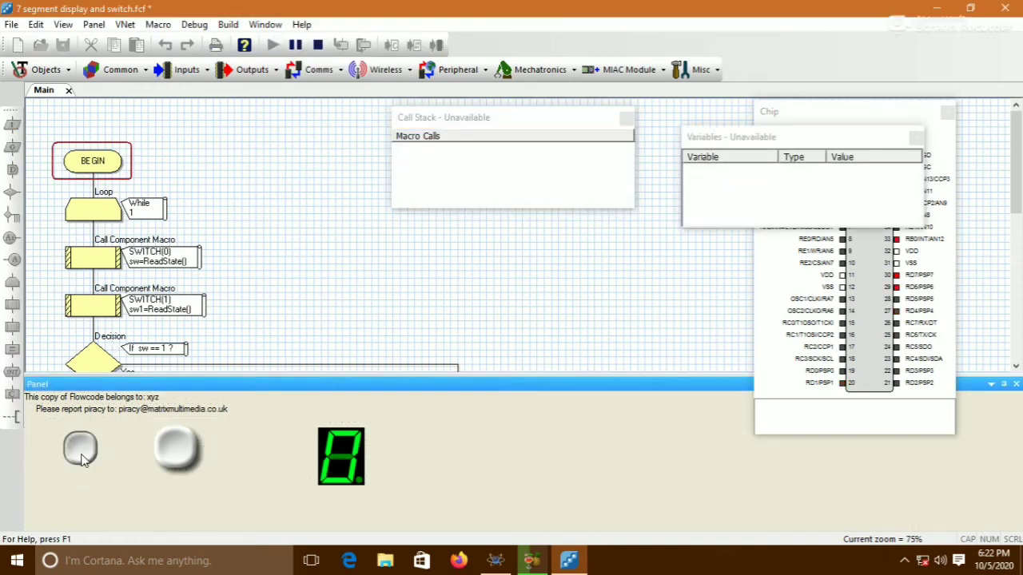
{"action": "left_click", "coordinate": [83, 454]}
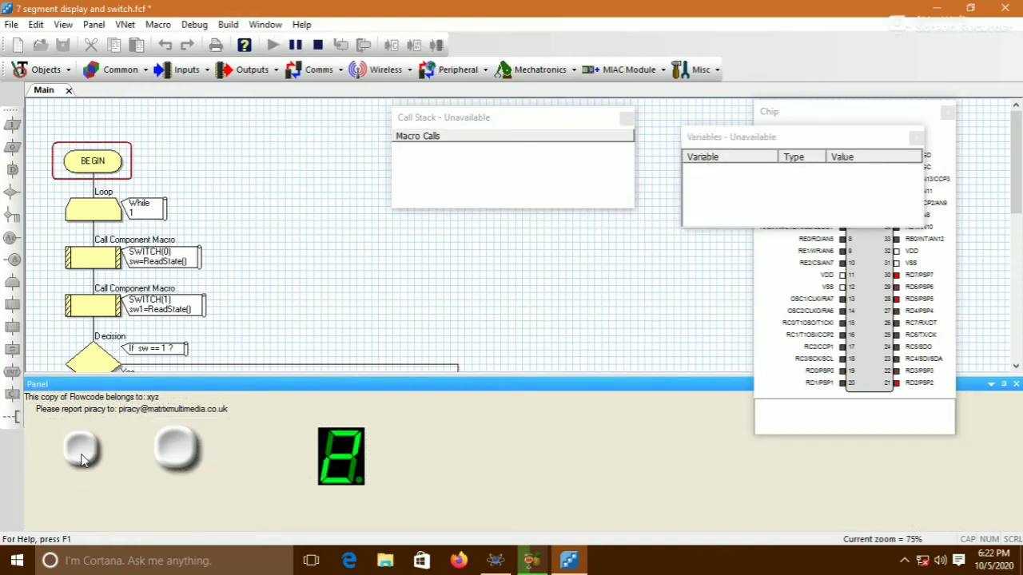
{"action": "left_click", "coordinate": [176, 457]}
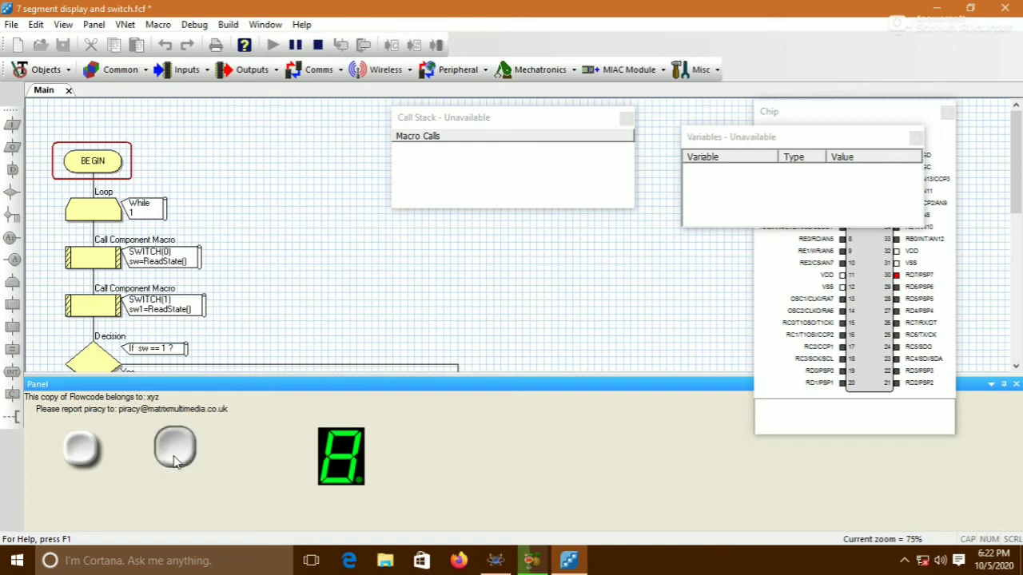
{"action": "left_click", "coordinate": [175, 461]}
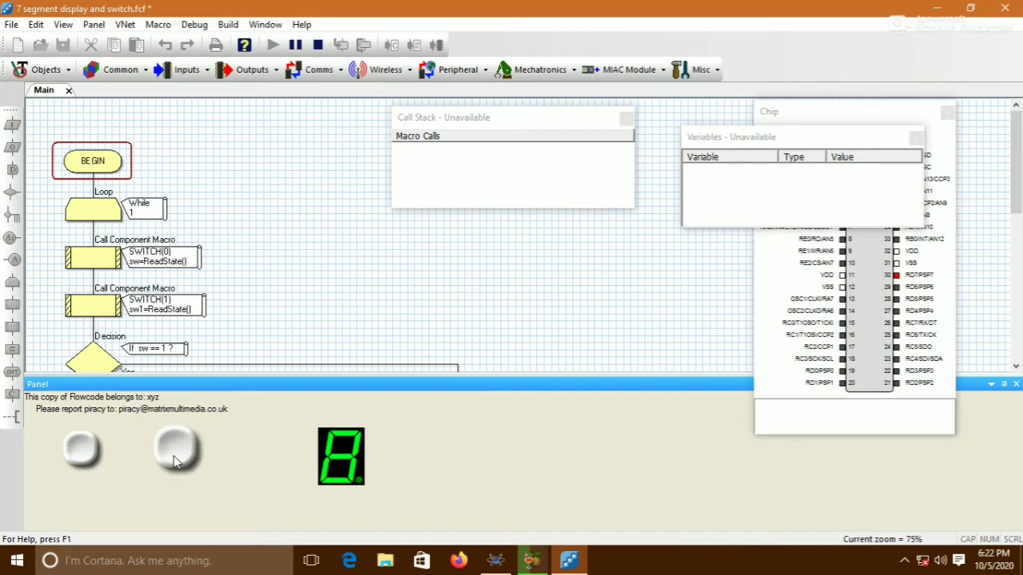
{"action": "left_click", "coordinate": [318, 44]}
Insert a Decision at the start of the sw1 Yes branch with the condition a==0
{"action": "scroll", "coordinate": [299, 196], "scroll_direction": "down", "scroll_amount": 2}
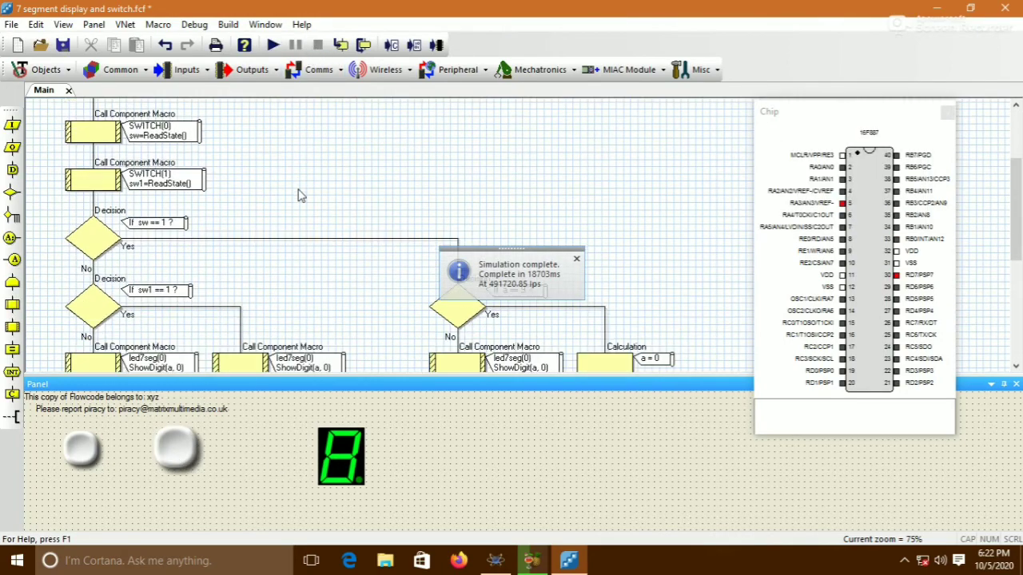
{"action": "scroll", "coordinate": [300, 196], "scroll_direction": "down", "scroll_amount": 3}
{"action": "scroll", "coordinate": [299, 196], "scroll_direction": "down", "scroll_amount": 3}
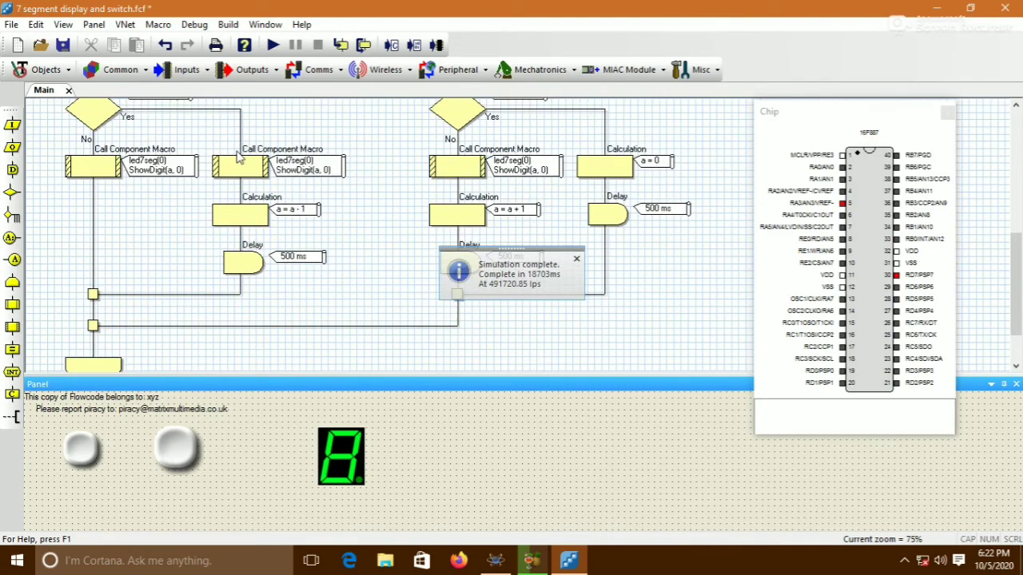
{"action": "scroll", "coordinate": [239, 148], "scroll_direction": "up", "scroll_amount": 2}
{"action": "scroll", "coordinate": [258, 190], "scroll_direction": "down", "scroll_amount": 1}
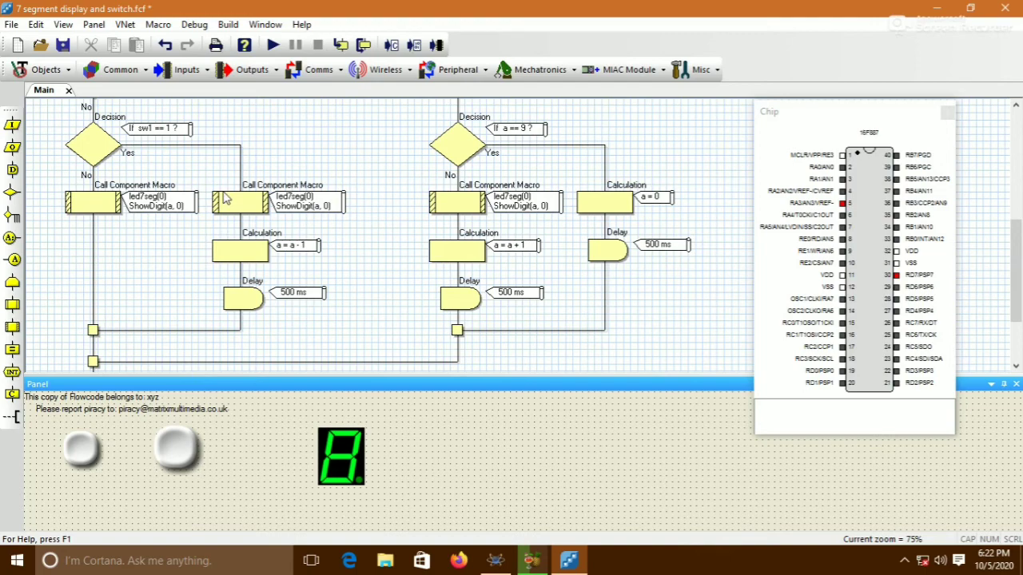
{"action": "scroll", "coordinate": [234, 202], "scroll_direction": "up", "scroll_amount": 2}
{"action": "scroll", "coordinate": [238, 207], "scroll_direction": "down", "scroll_amount": 1}
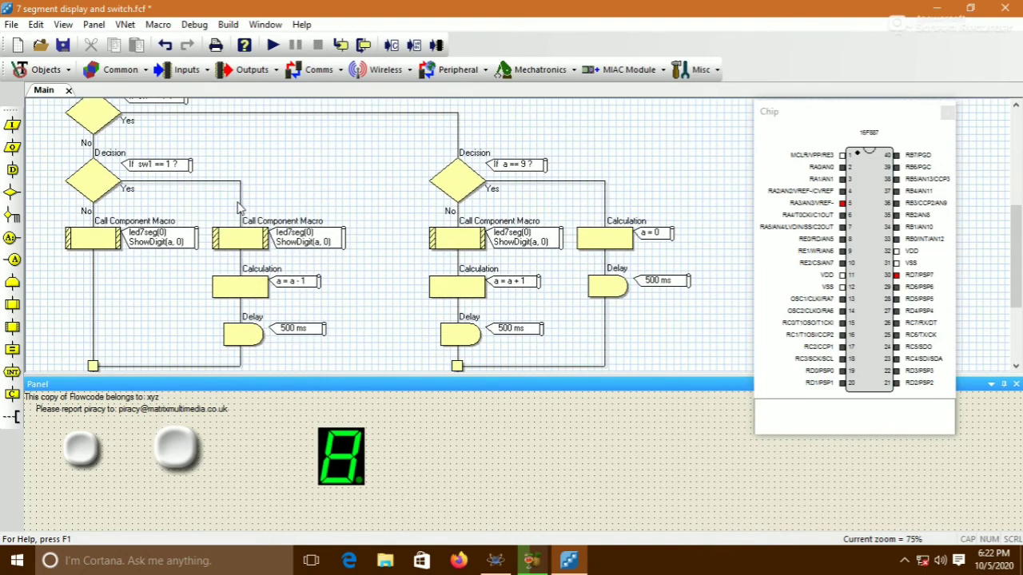
{"action": "left_click_drag", "start_coordinate": [12, 192], "coordinate": [237, 205]}
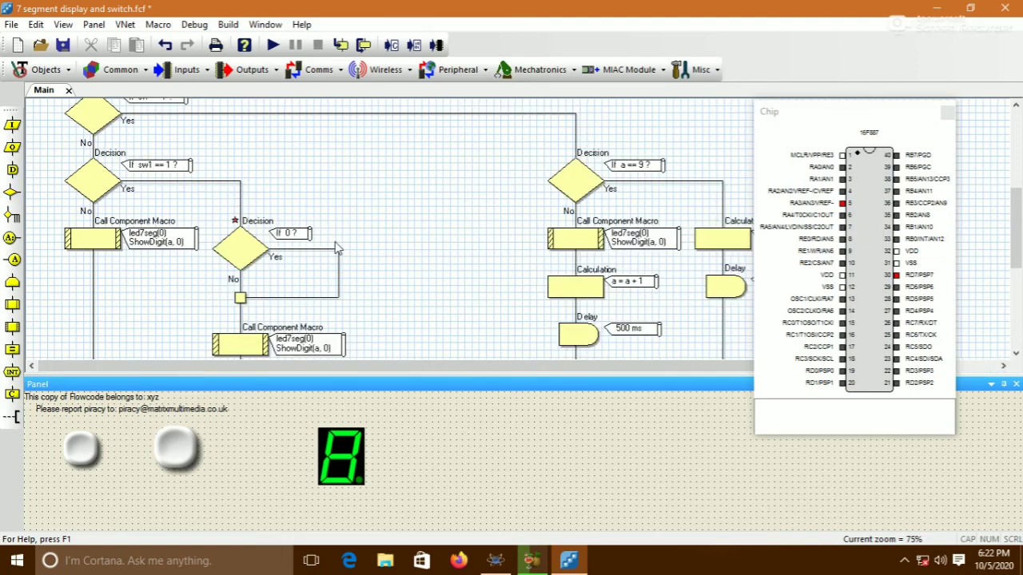
{"action": "scroll", "coordinate": [336, 248], "scroll_direction": "down", "scroll_amount": 2}
{"action": "double_click", "coordinate": [243, 183]}
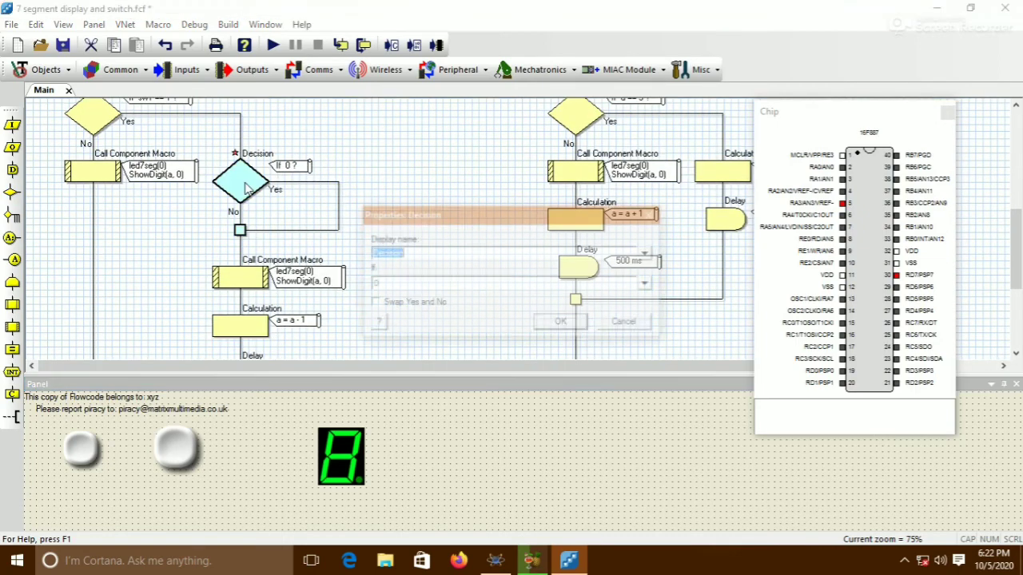
{"action": "key", "text": "Tab"}
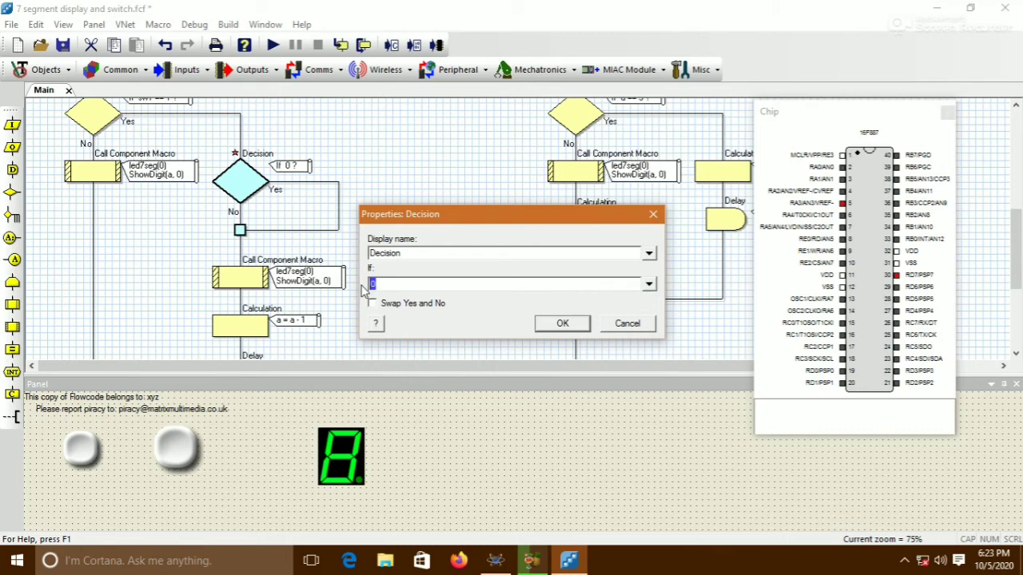
{"action": "type", "text": "a="}
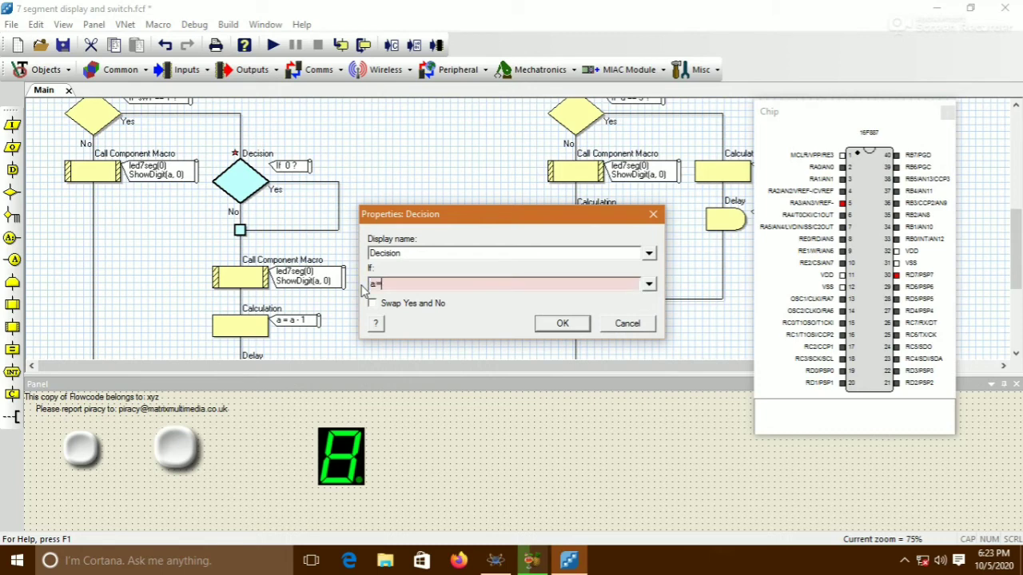
{"action": "type", "text": "=0"}
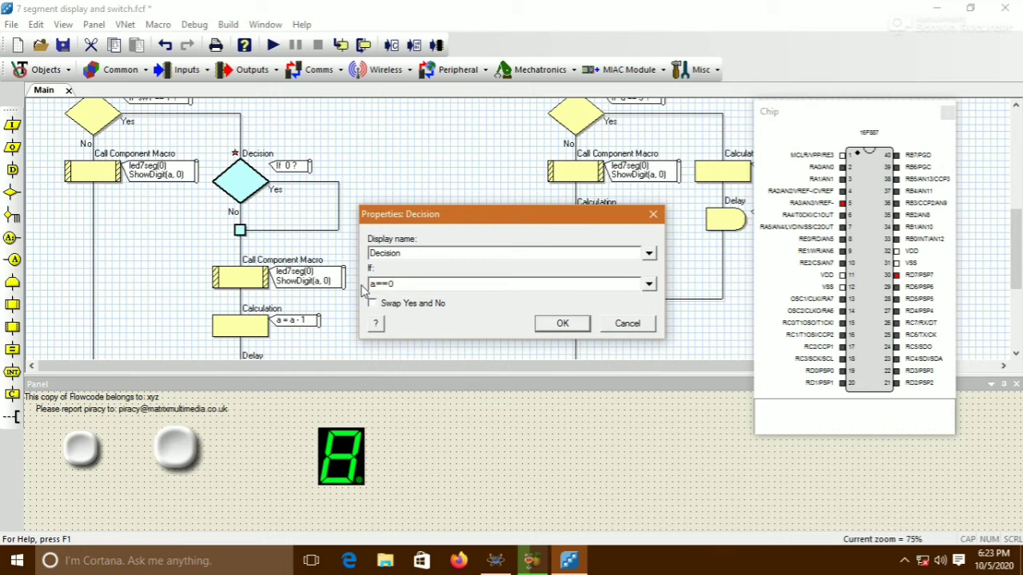
{"action": "left_click", "coordinate": [546, 323]}
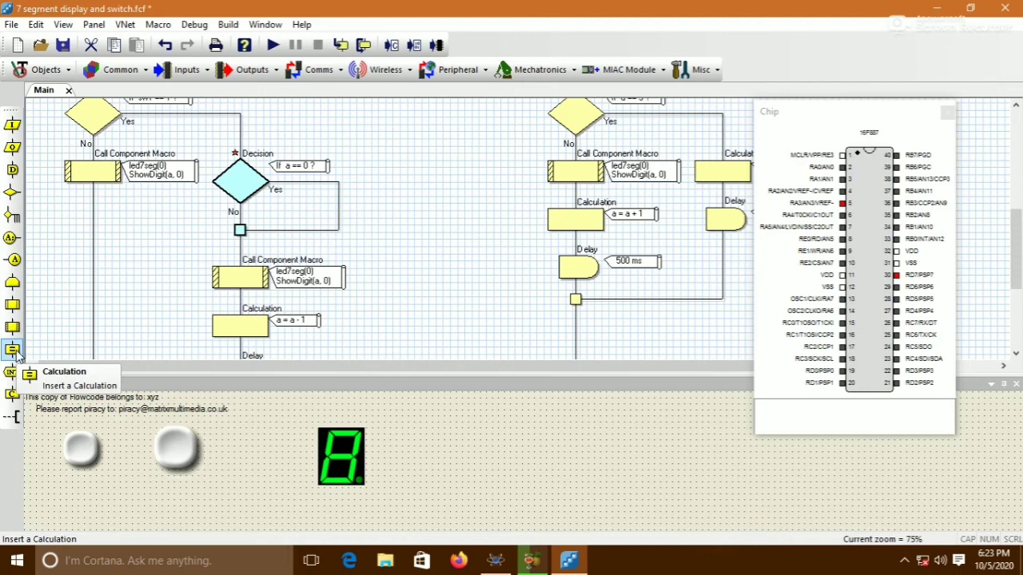
Add a Calculation setting a=0 in the new decision's Yes branch
{"action": "left_click_drag", "start_coordinate": [13, 349], "coordinate": [321, 236]}
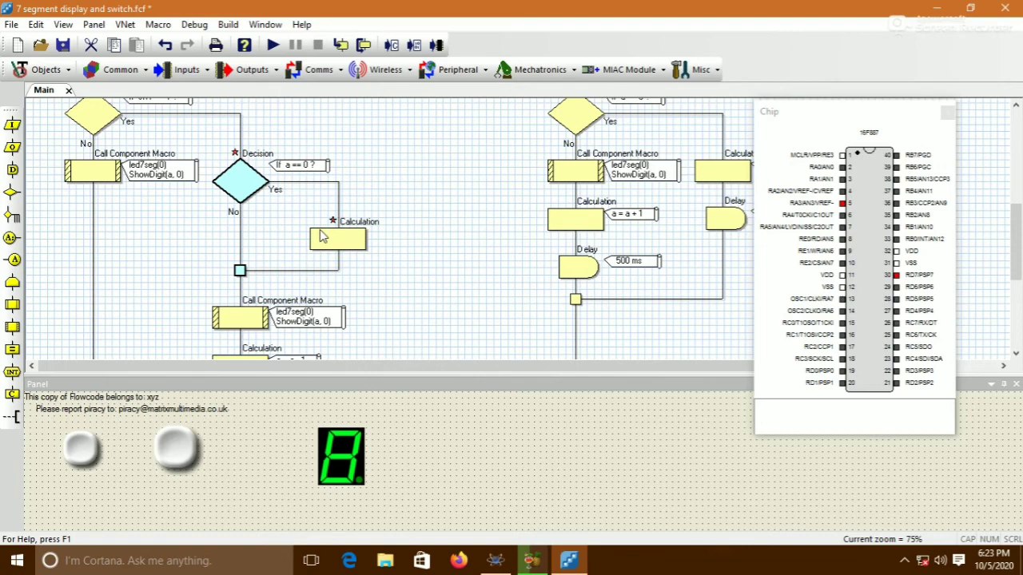
{"action": "double_click", "coordinate": [324, 241]}
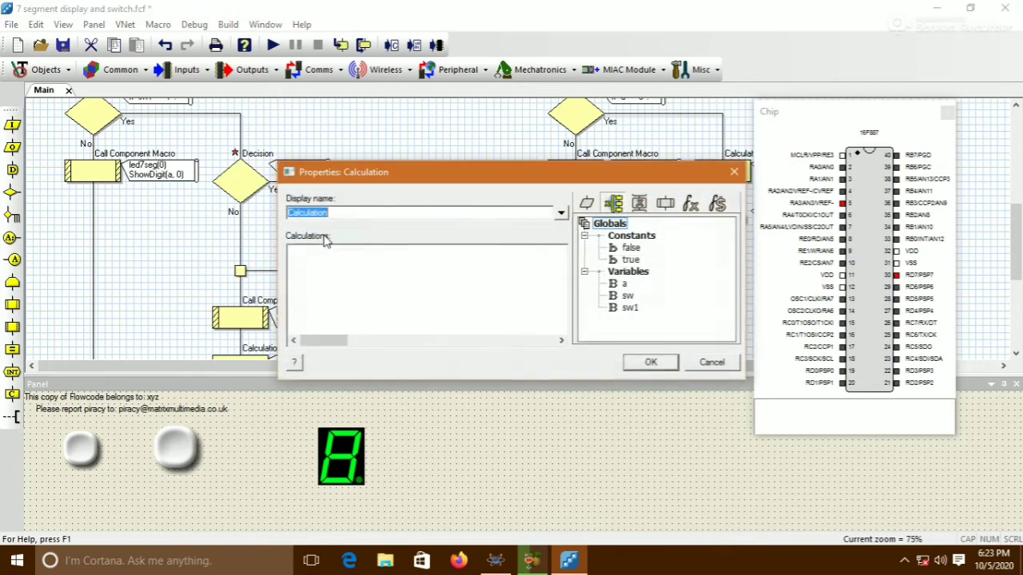
{"action": "left_click", "coordinate": [330, 279]}
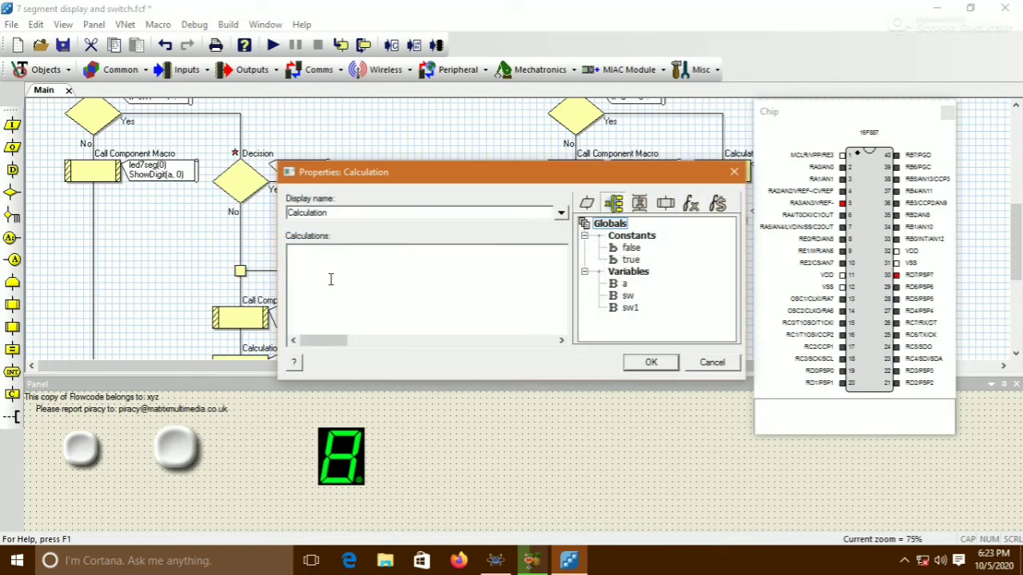
{"action": "type", "text": "a=0"}
{"action": "left_click", "coordinate": [650, 362]}
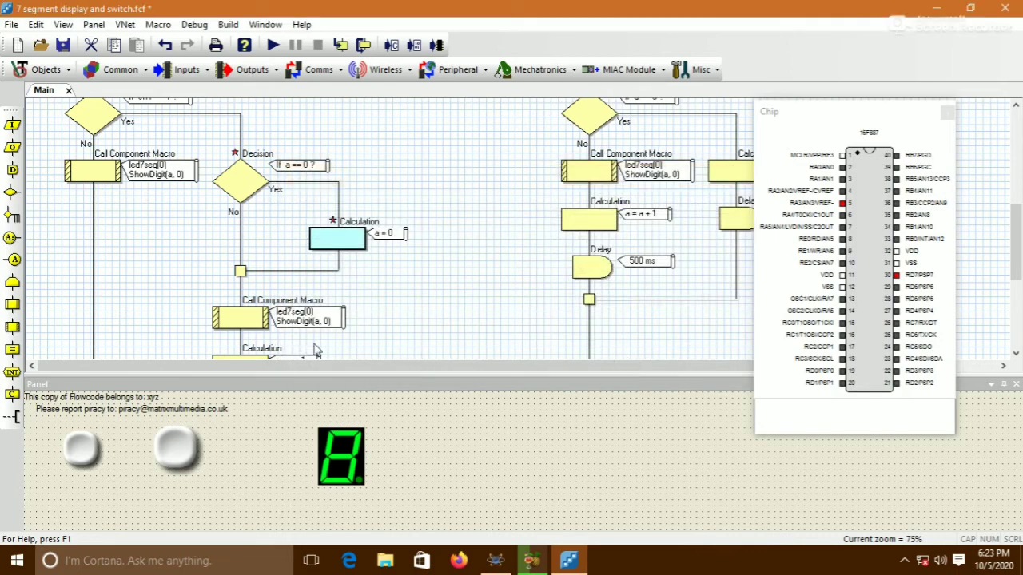
Add a 500 ms Delay below that calculation in the same branch
{"action": "left_click_drag", "start_coordinate": [13, 170], "coordinate": [332, 270]}
{"action": "double_click", "coordinate": [342, 288]}
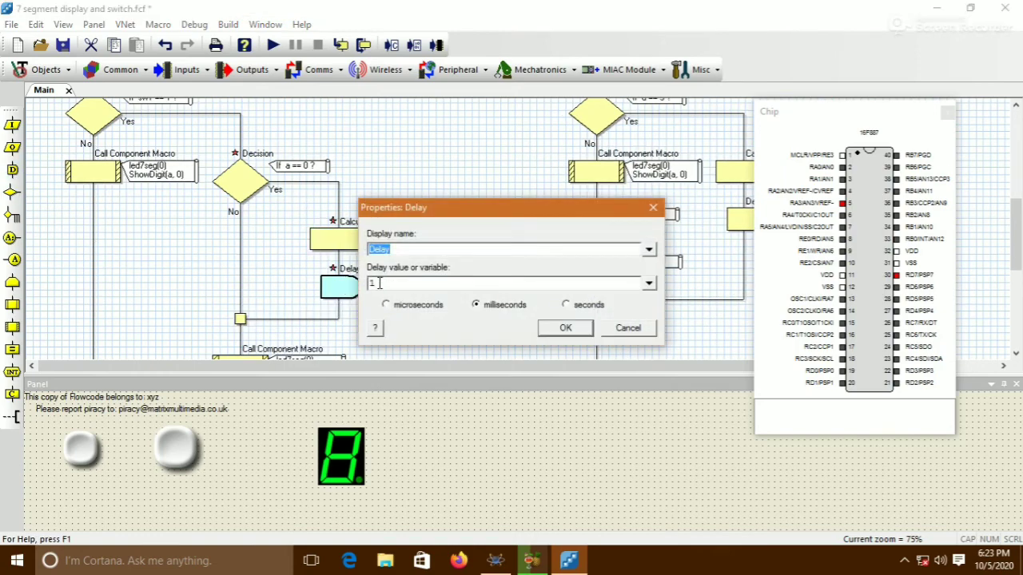
{"action": "left_click", "coordinate": [379, 283]}
{"action": "left_click", "coordinate": [565, 329]}
{"action": "scroll", "coordinate": [494, 264], "scroll_direction": "down", "scroll_amount": 3}
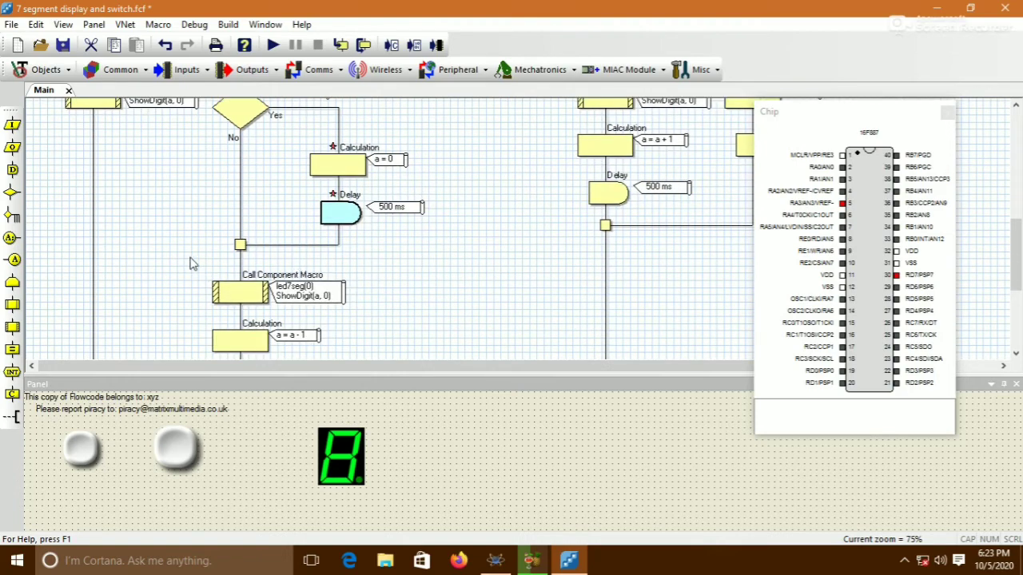
Scroll through the flowchart to review the new a==0 decision branch and its contents
{"action": "scroll", "coordinate": [193, 265], "scroll_direction": "down", "scroll_amount": 2}
{"action": "left_click_drag", "start_coordinate": [187, 227], "coordinate": [375, 355]}
{"action": "scroll", "coordinate": [363, 286], "scroll_direction": "up", "scroll_amount": 3}
{"action": "left_click_drag", "start_coordinate": [259, 289], "coordinate": [234, 184]}
{"action": "scroll", "coordinate": [462, 266], "scroll_direction": "up", "scroll_amount": 3}
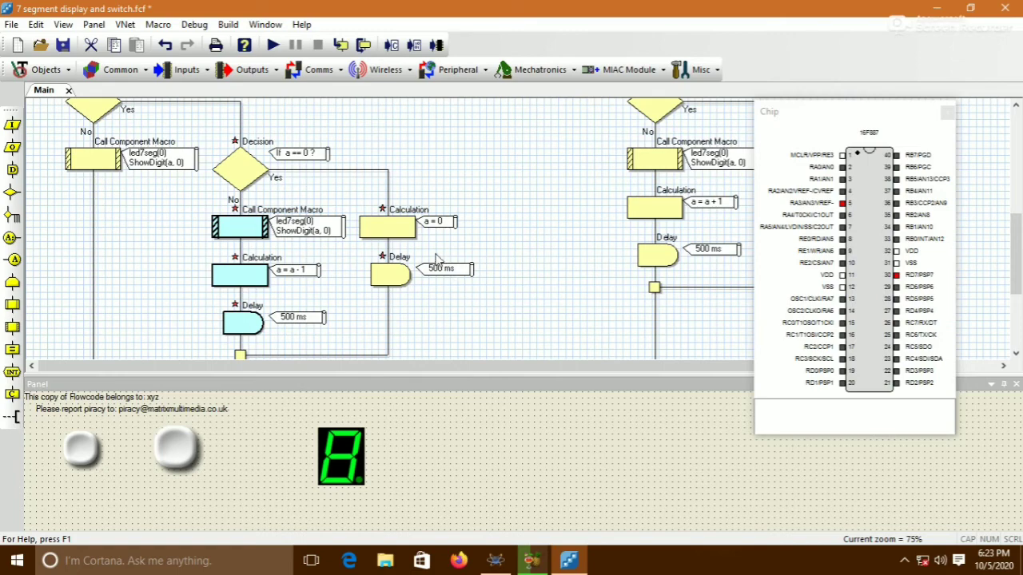
{"action": "scroll", "coordinate": [438, 260], "scroll_direction": "up", "scroll_amount": 3}
{"action": "scroll", "coordinate": [436, 259], "scroll_direction": "down", "scroll_amount": 3}
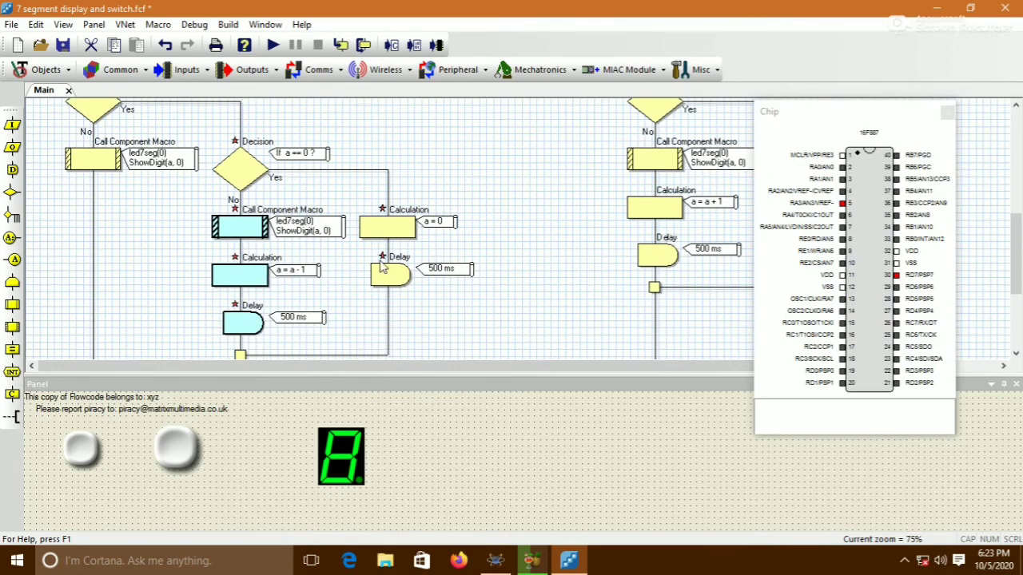
{"action": "scroll", "coordinate": [382, 268], "scroll_direction": "down", "scroll_amount": 1}
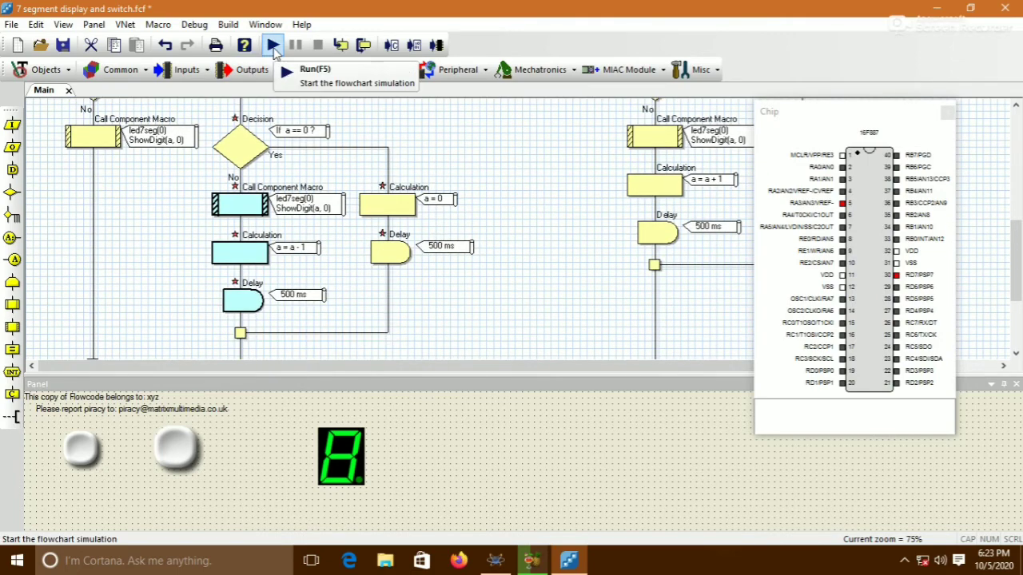
Run the flowchart simulation, press both panel pushbuttons several times, and stop the simulation
{"action": "left_click", "coordinate": [272, 45]}
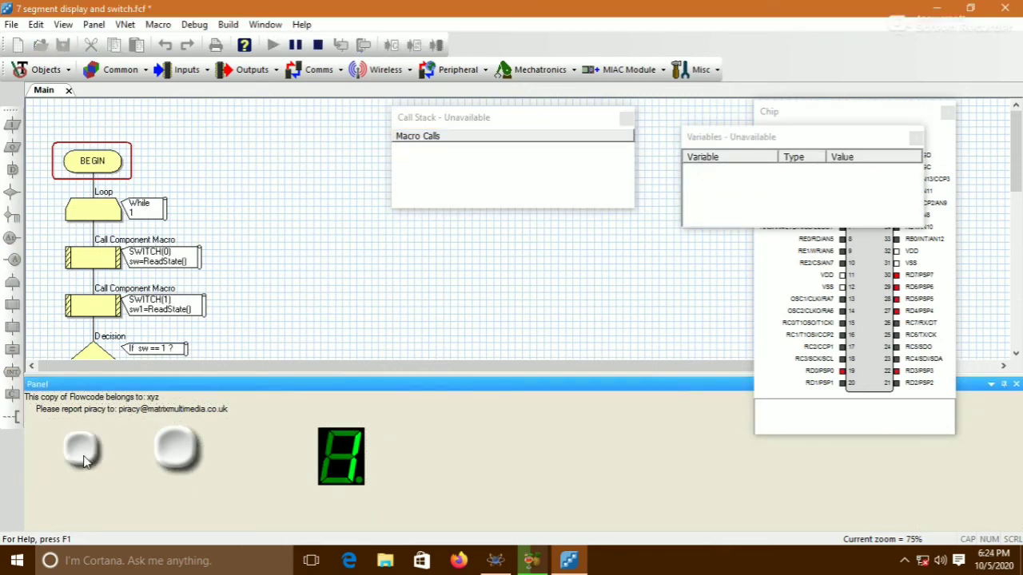
{"action": "left_click", "coordinate": [83, 455]}
{"action": "left_click", "coordinate": [186, 457]}
{"action": "left_click", "coordinate": [182, 456]}
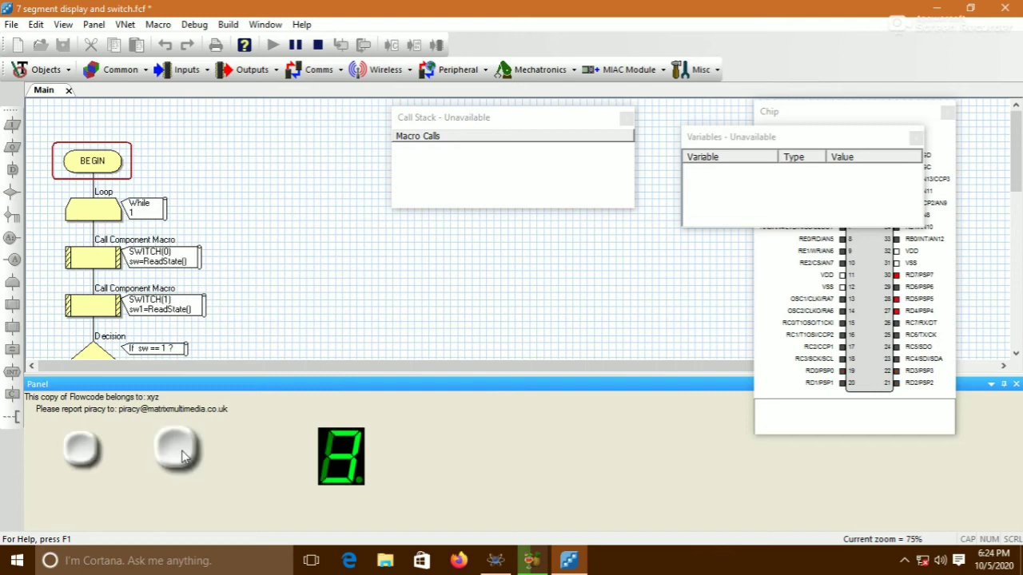
{"action": "left_click", "coordinate": [181, 455]}
{"action": "left_click", "coordinate": [179, 454]}
{"action": "left_click", "coordinate": [179, 456]}
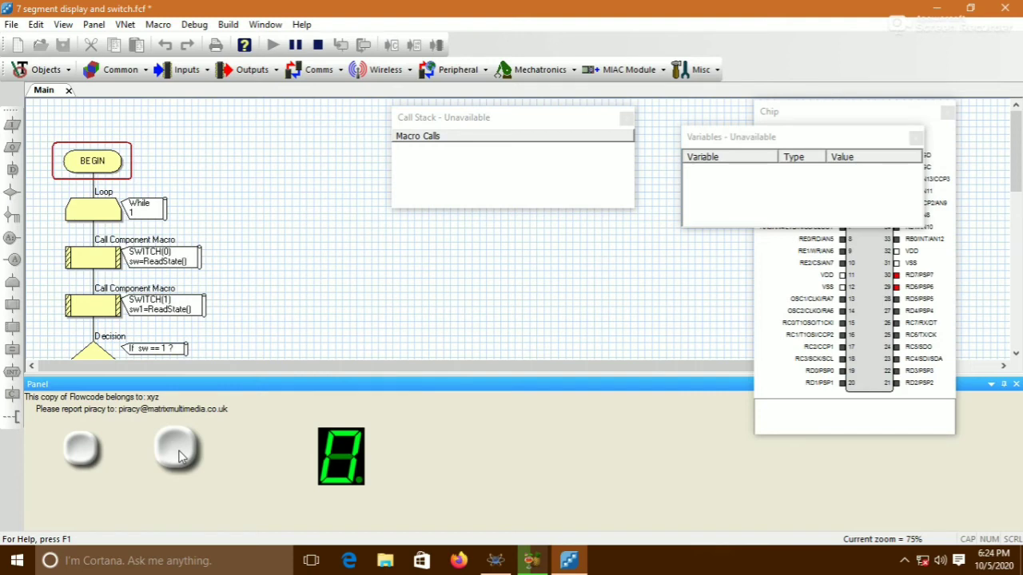
{"action": "left_click", "coordinate": [179, 454]}
{"action": "left_click", "coordinate": [179, 454]}
{"action": "left_click", "coordinate": [179, 455]}
{"action": "left_click", "coordinate": [317, 45]}
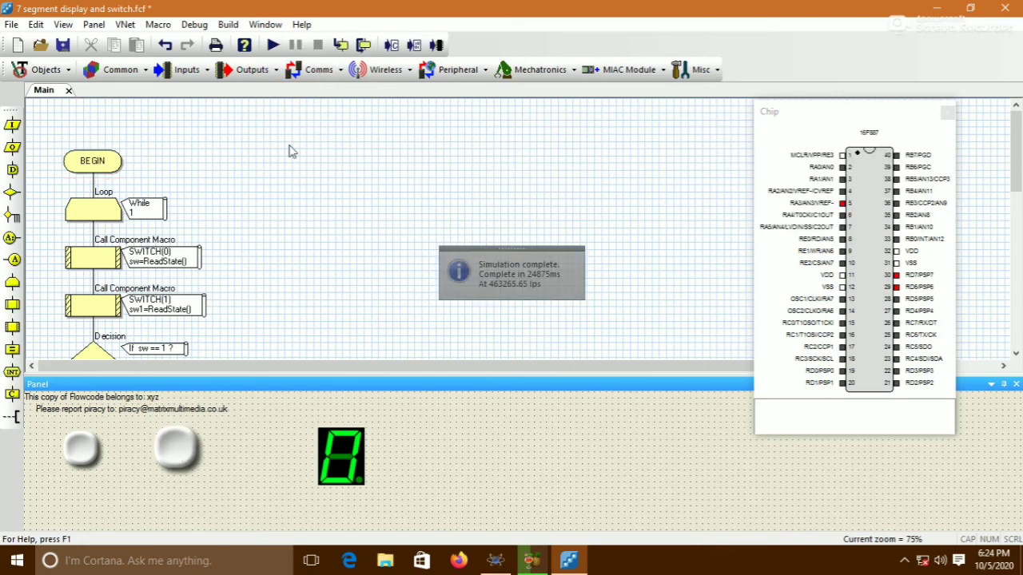
Compile the flowchart, saving it when asked, and close the compiler messages
{"action": "left_click", "coordinate": [417, 45]}
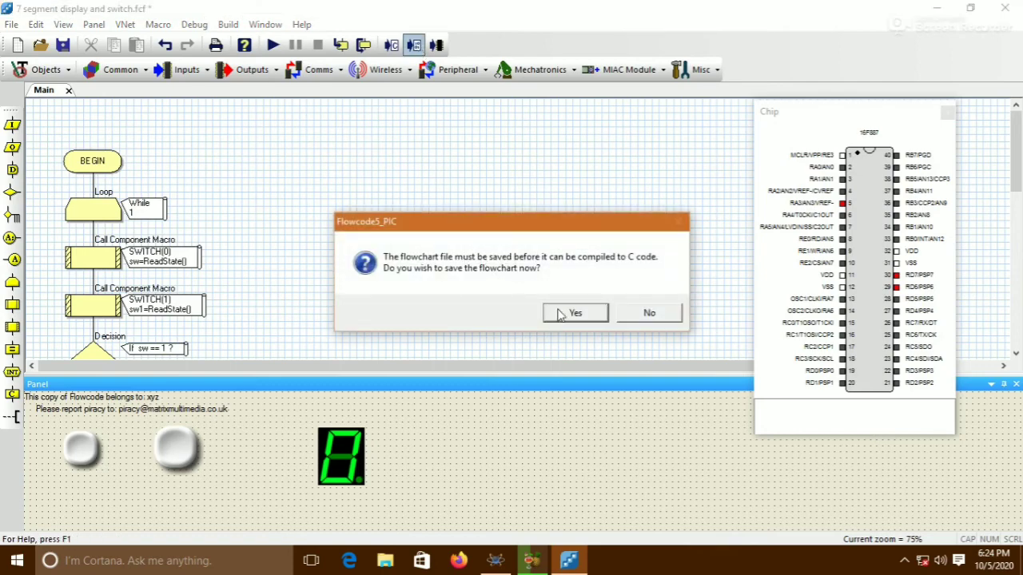
{"action": "left_click", "coordinate": [560, 315]}
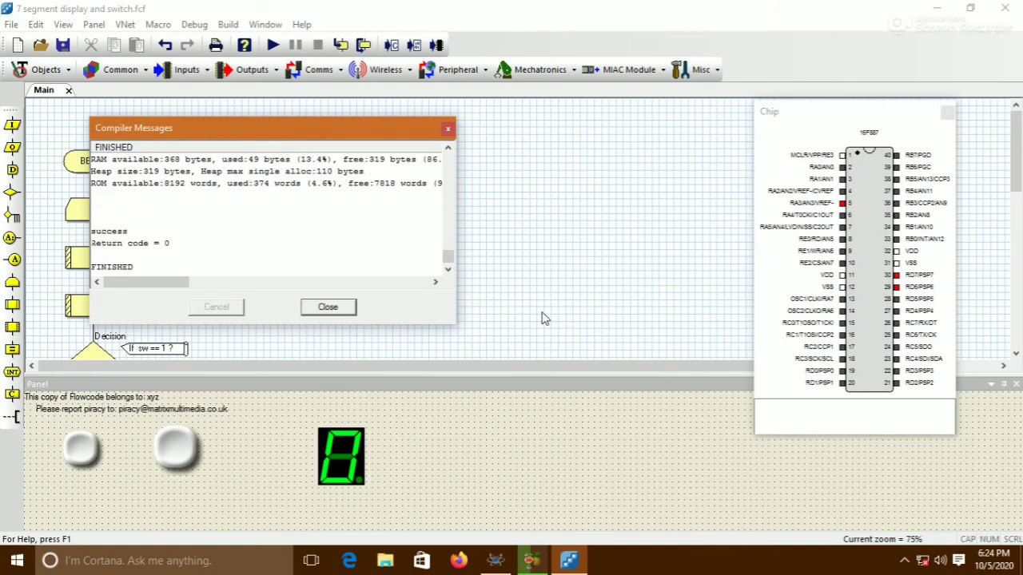
{"action": "left_click", "coordinate": [354, 311]}
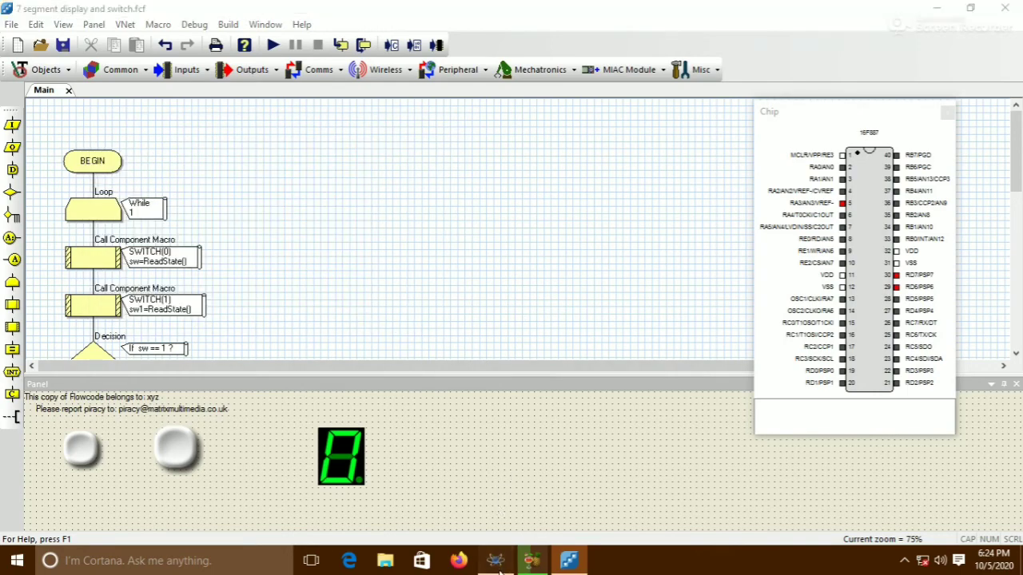
Switch to Proteus, start the simulation and press the lower pushbutton several times to count
{"action": "left_click", "coordinate": [497, 555]}
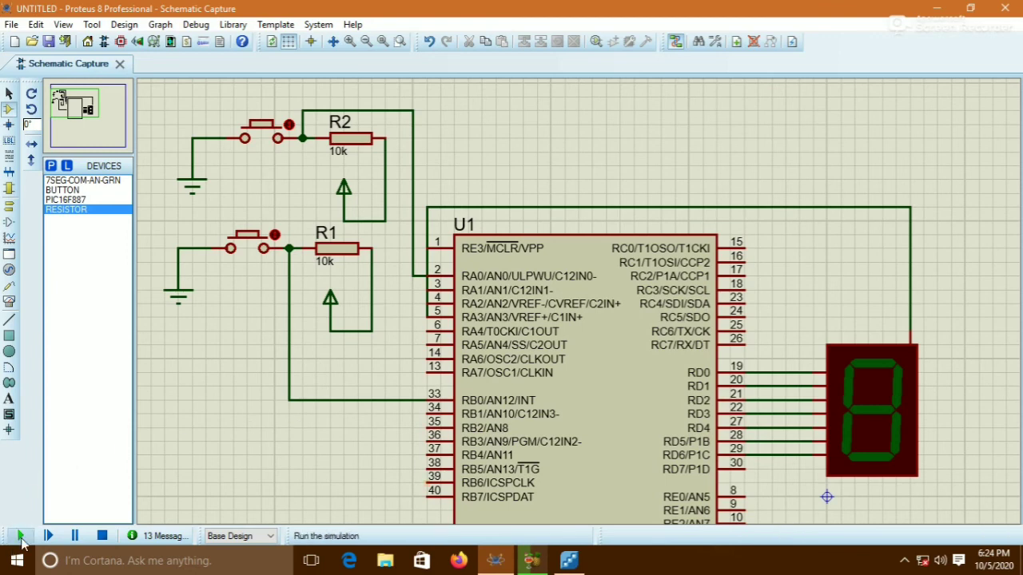
{"action": "left_click", "coordinate": [20, 535]}
{"action": "left_click", "coordinate": [249, 241]}
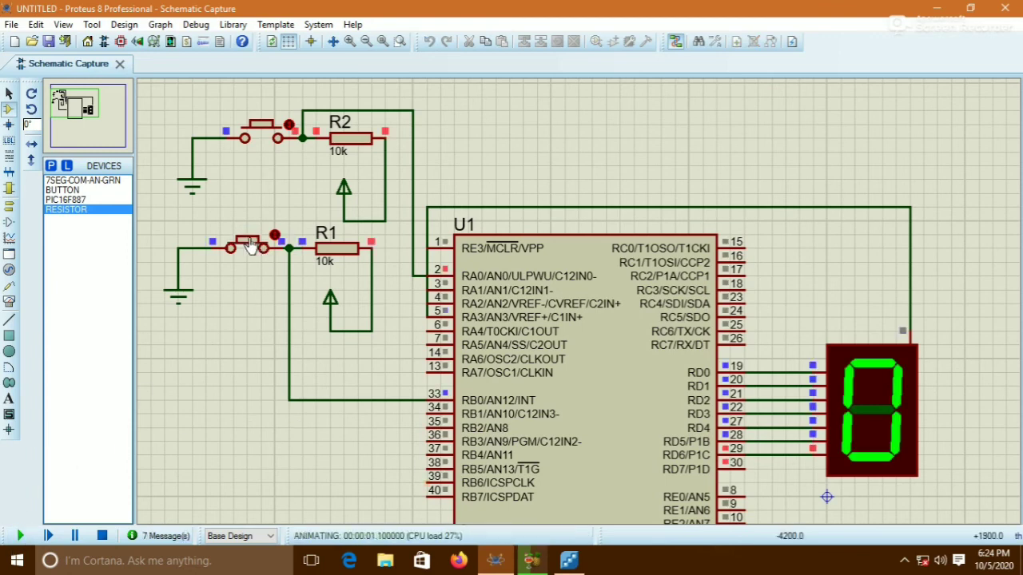
{"action": "left_click", "coordinate": [250, 242]}
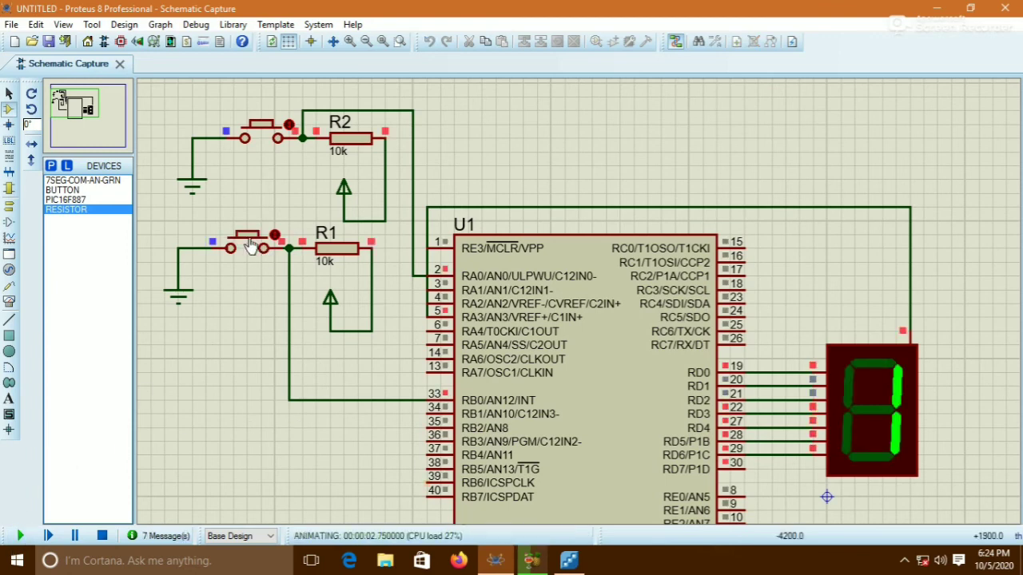
{"action": "left_click", "coordinate": [250, 243]}
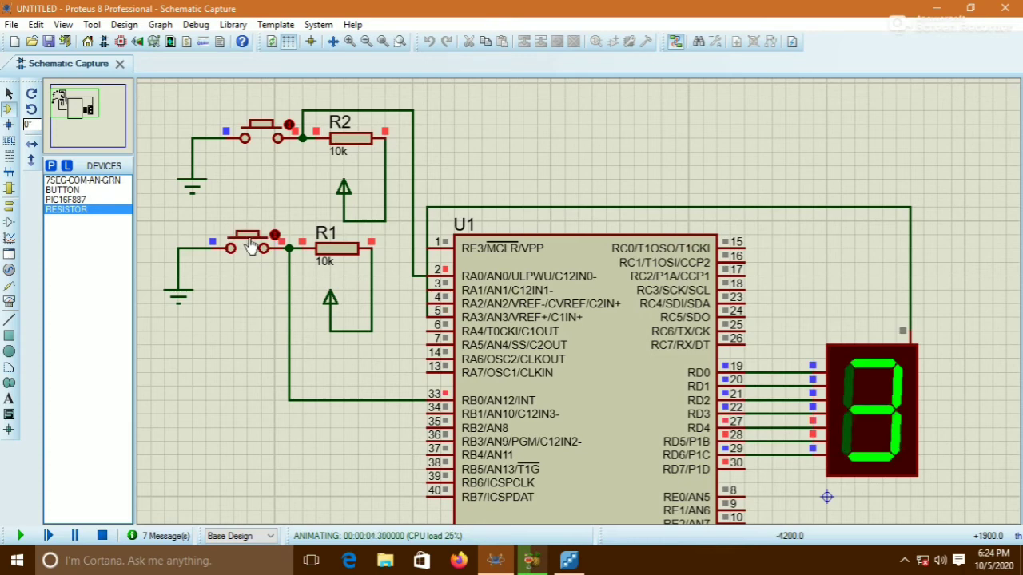
{"action": "left_click", "coordinate": [250, 242]}
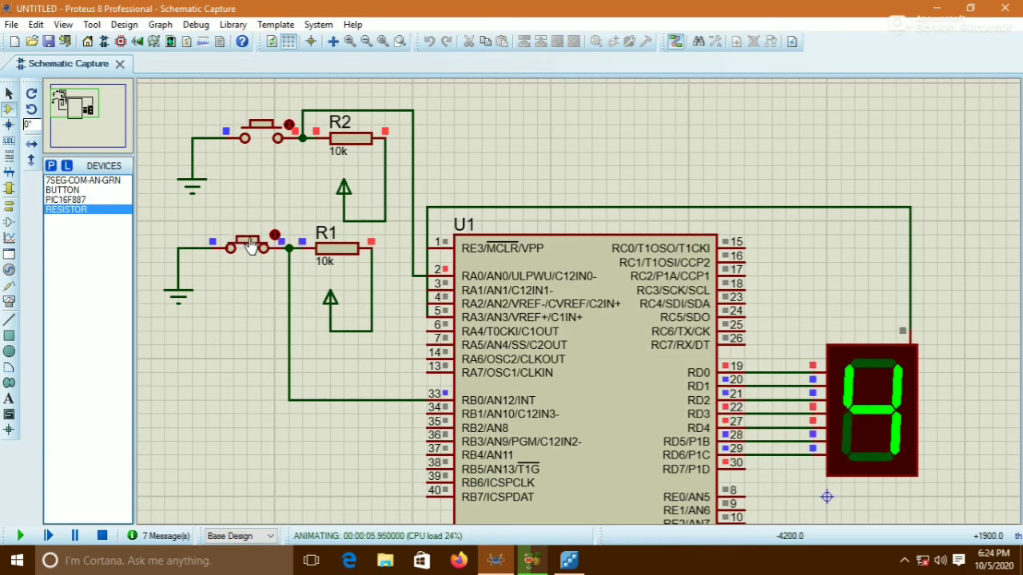
{"action": "left_click", "coordinate": [250, 242]}
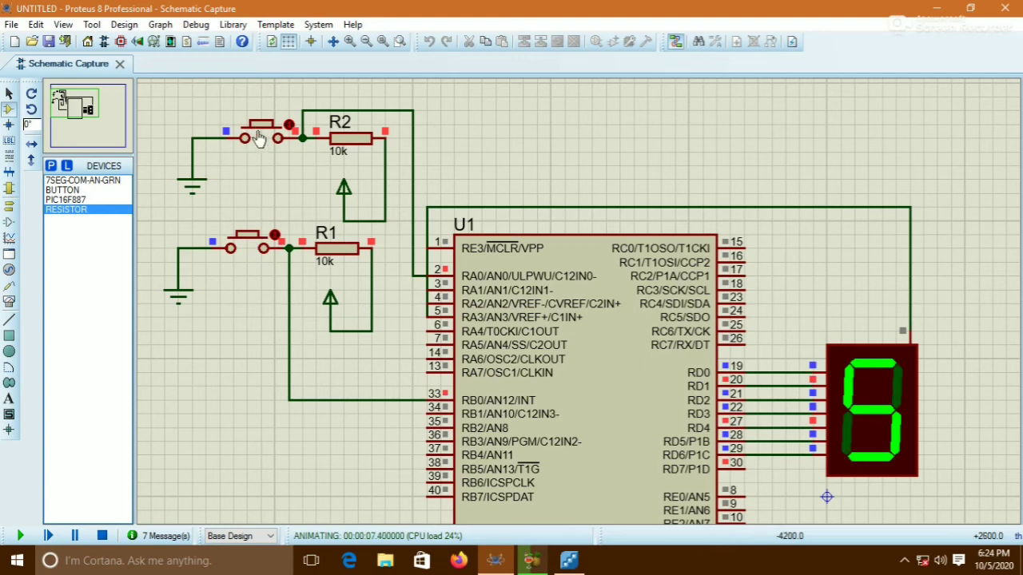
Press the upper pushbutton repeatedly to count the other way, then stop the Proteus simulation
{"action": "left_click", "coordinate": [259, 136]}
{"action": "left_click", "coordinate": [260, 136]}
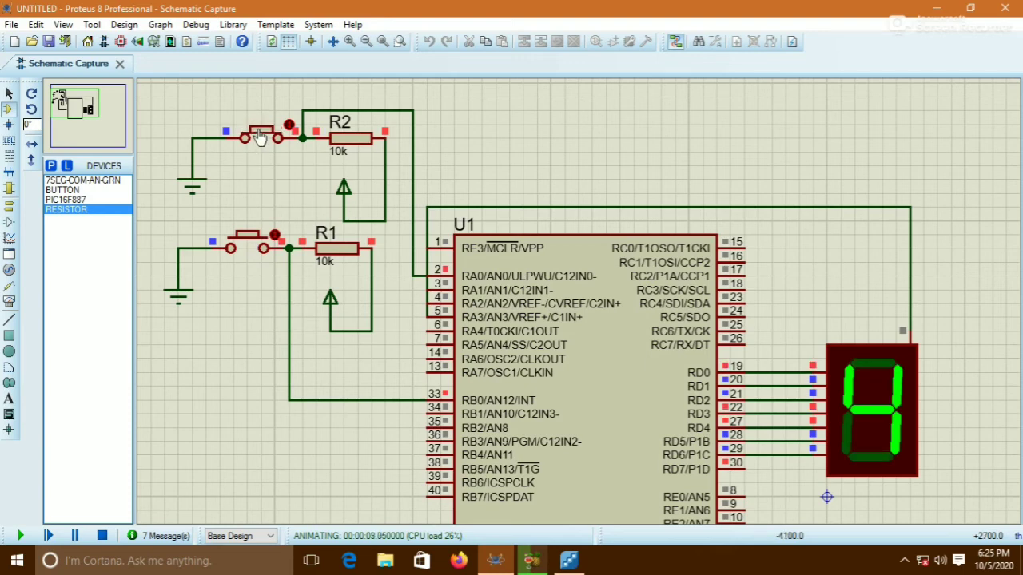
{"action": "left_click", "coordinate": [259, 136]}
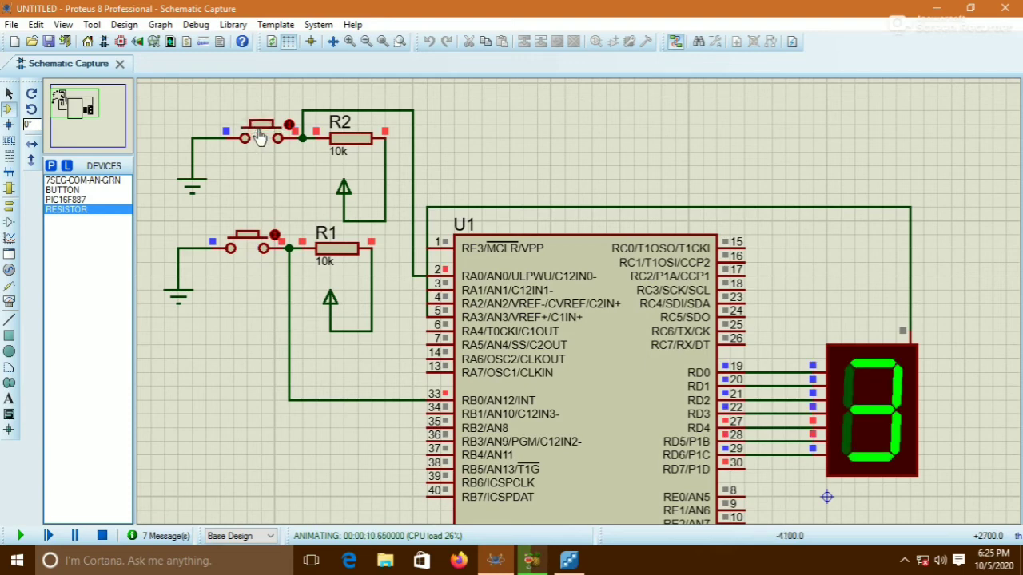
{"action": "left_click", "coordinate": [260, 136]}
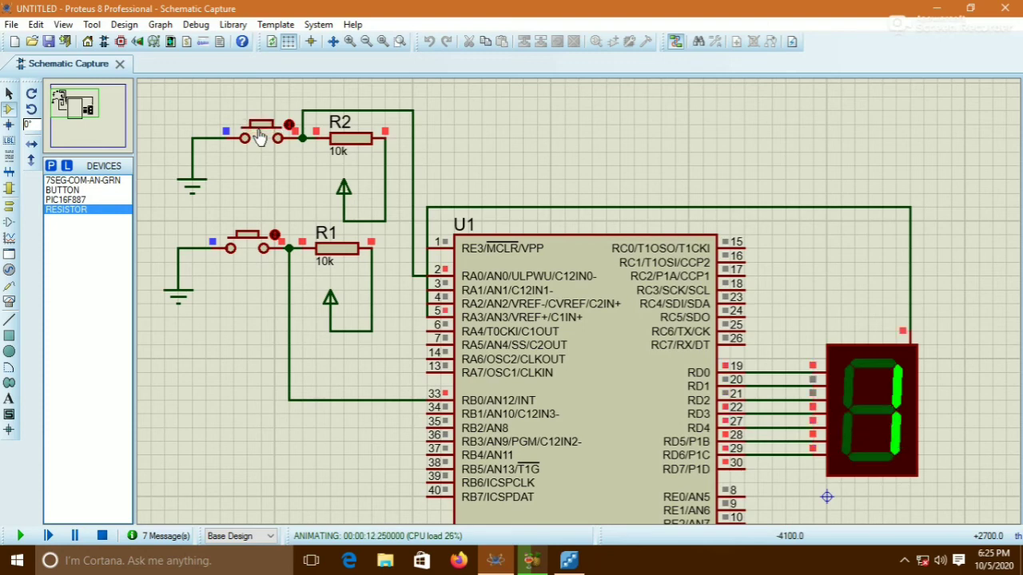
{"action": "left_click", "coordinate": [260, 136]}
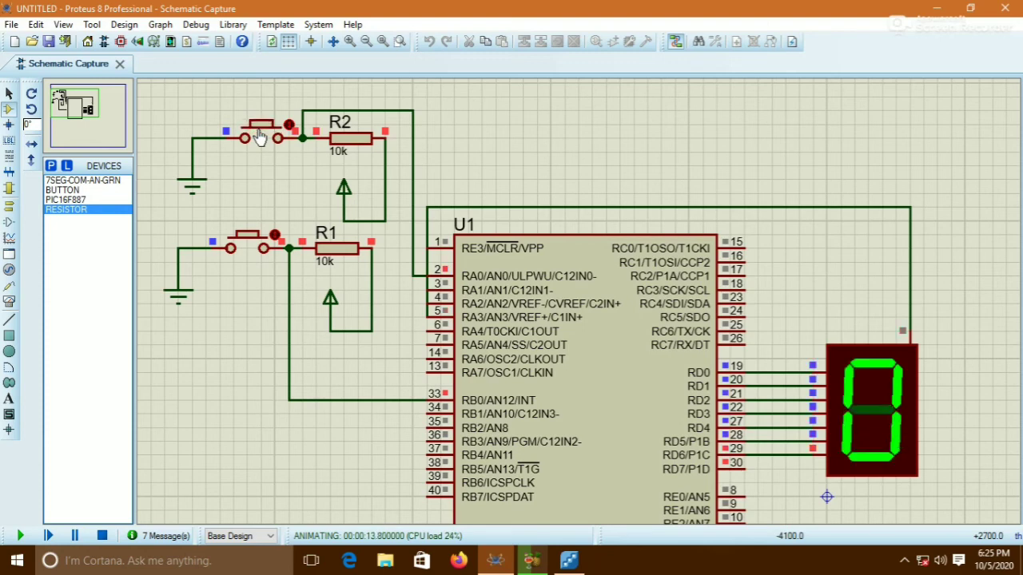
{"action": "left_click", "coordinate": [260, 136]}
{"action": "left_click", "coordinate": [260, 136]}
{"action": "left_click", "coordinate": [260, 136]}
{"action": "left_click", "coordinate": [260, 136]}
{"action": "left_click", "coordinate": [259, 136]}
{"action": "left_click", "coordinate": [259, 136]}
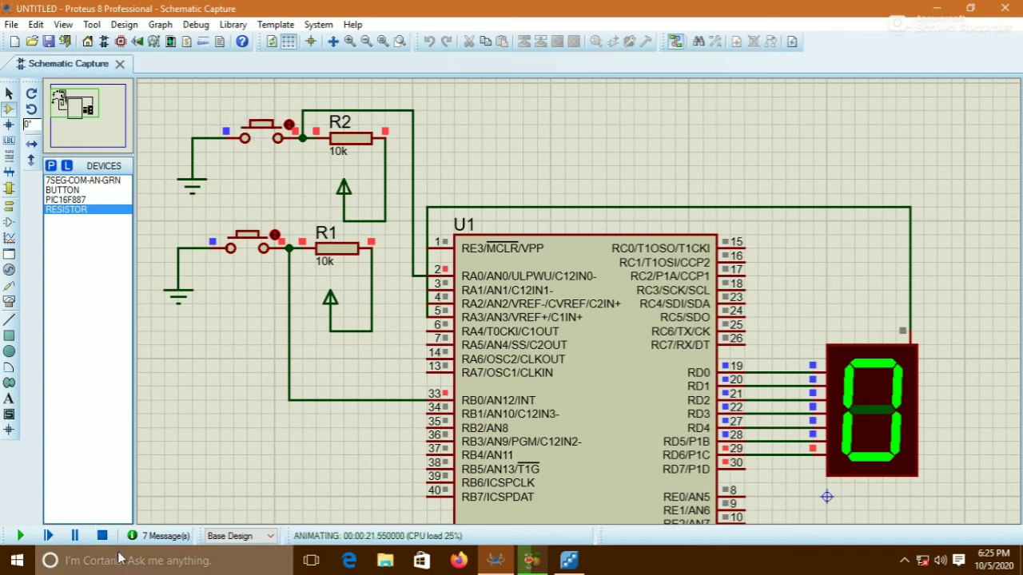
{"action": "left_click", "coordinate": [102, 536]}
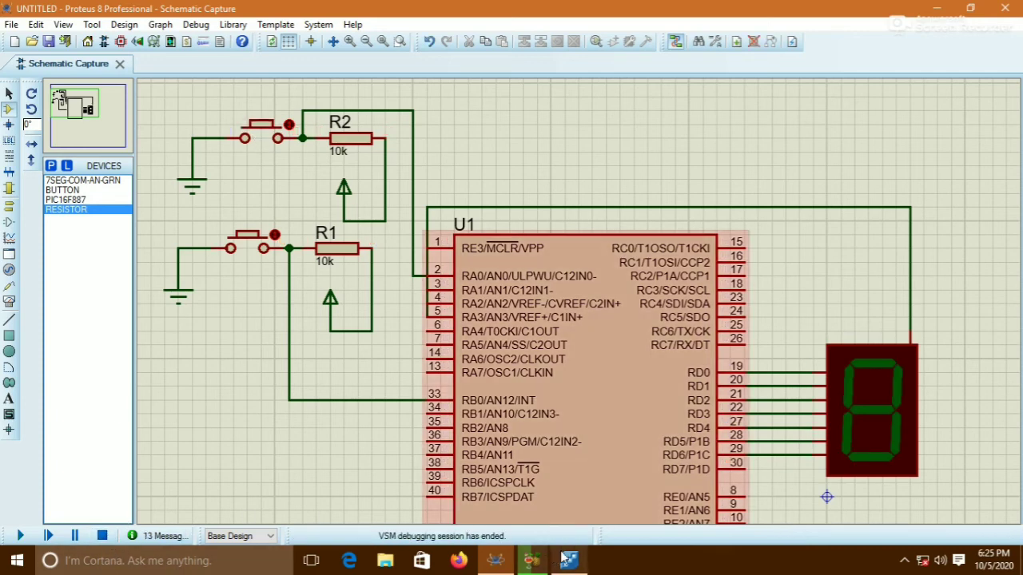
Back in Flowcode, change the calculation in the a==0 Yes branch to a = 9
{"action": "left_click", "coordinate": [570, 561]}
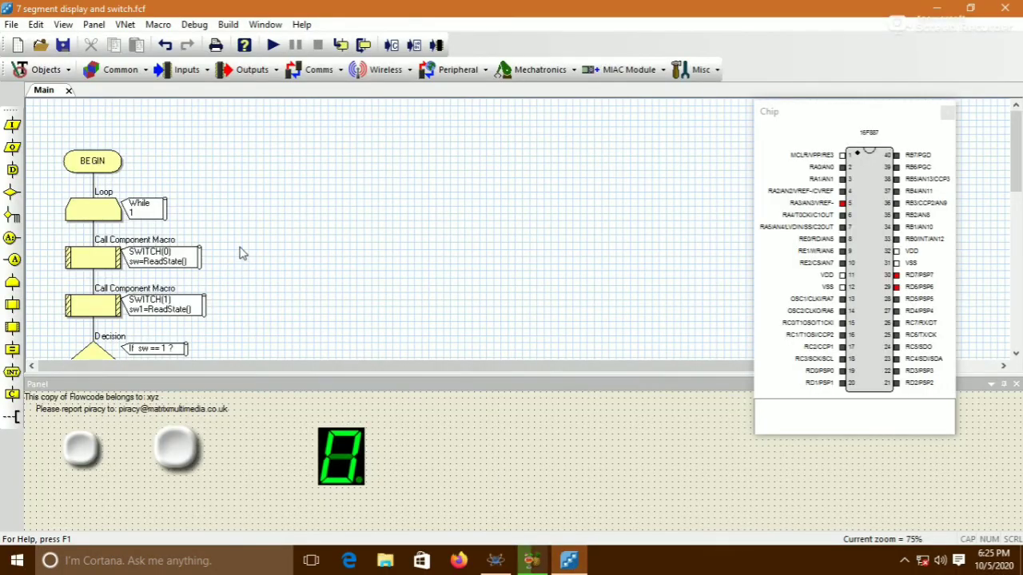
{"action": "scroll", "coordinate": [242, 252], "scroll_direction": "down", "scroll_amount": 4}
{"action": "scroll", "coordinate": [242, 252], "scroll_direction": "down", "scroll_amount": 3}
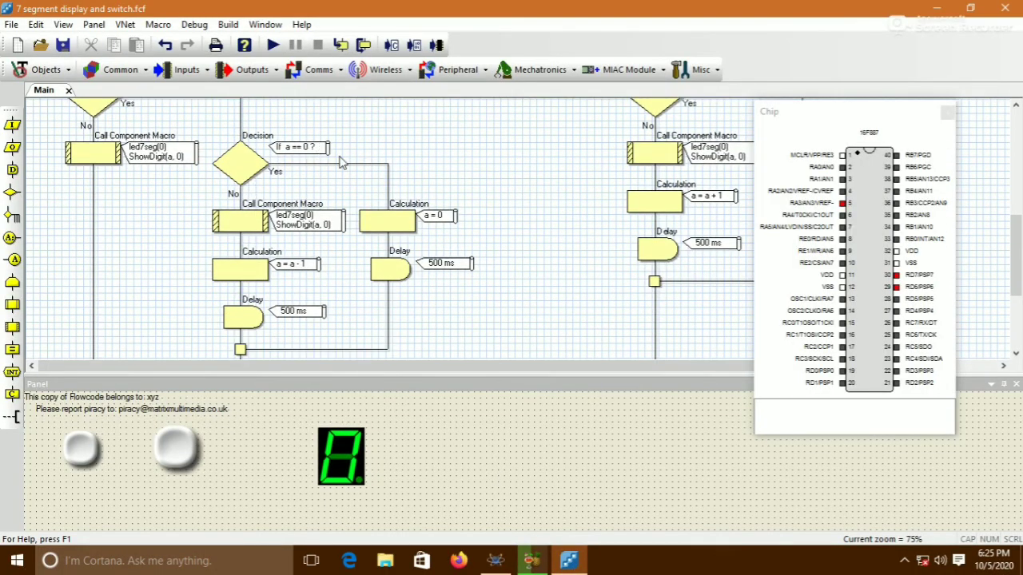
{"action": "double_click", "coordinate": [372, 222]}
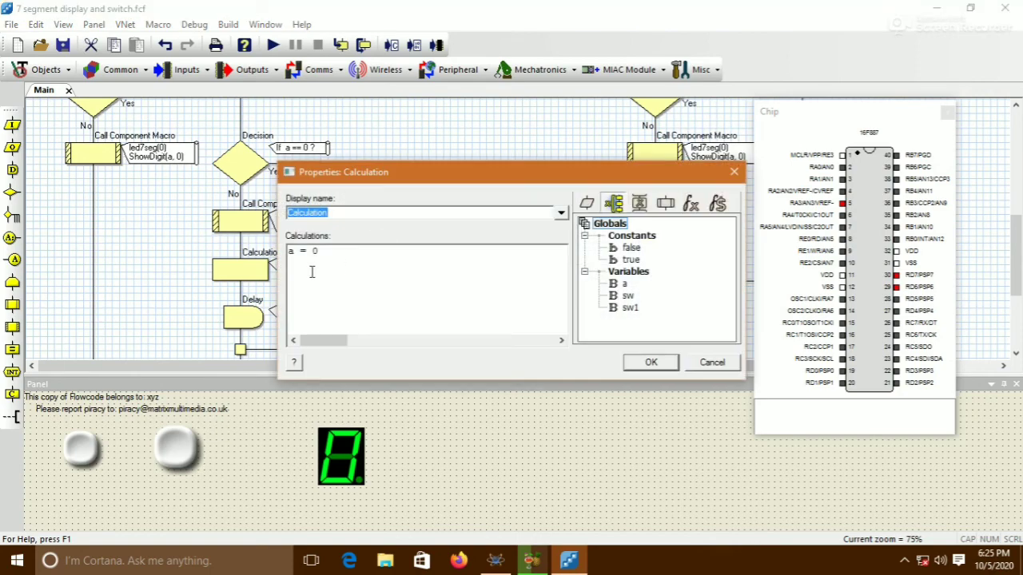
{"action": "left_click_drag", "start_coordinate": [322, 250], "coordinate": [311, 251]}
{"action": "type", "text": "9"}
{"action": "left_click", "coordinate": [650, 362]}
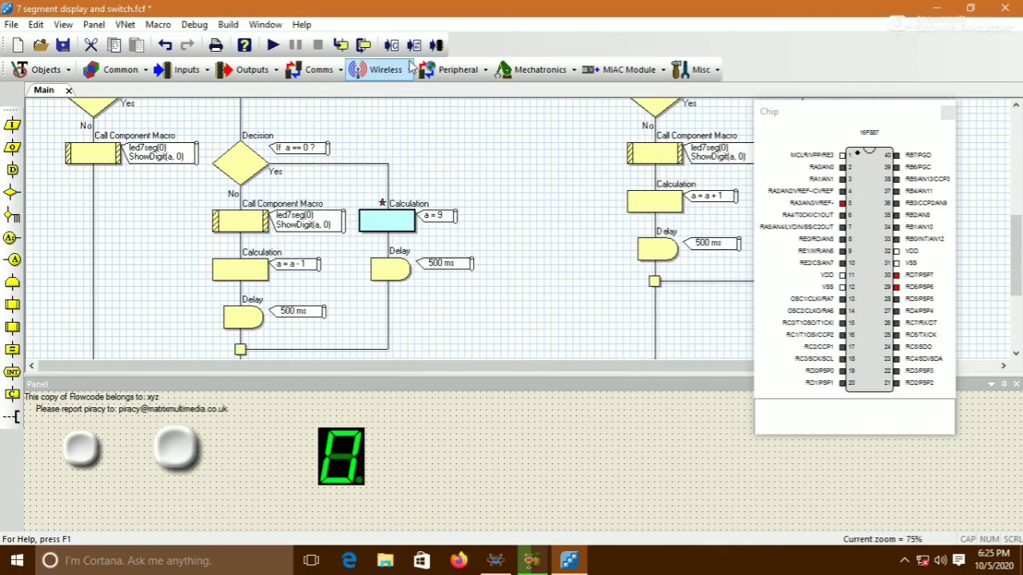
Run the flowchart simulation, test both panel pushbuttons repeatedly, and stop it
{"action": "left_click", "coordinate": [273, 45]}
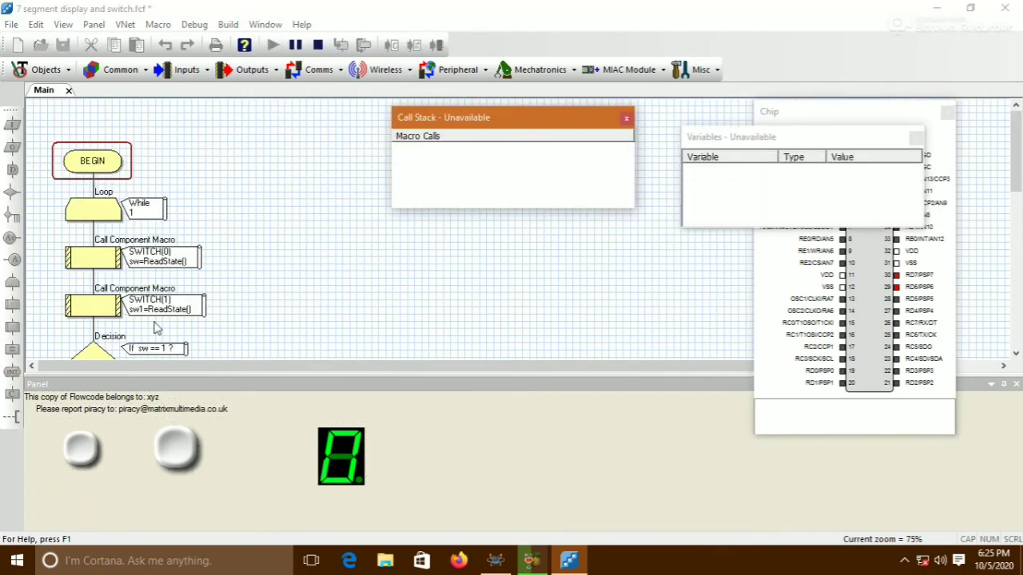
{"action": "left_click", "coordinate": [78, 448]}
{"action": "left_click", "coordinate": [79, 448]}
{"action": "left_click", "coordinate": [79, 450]}
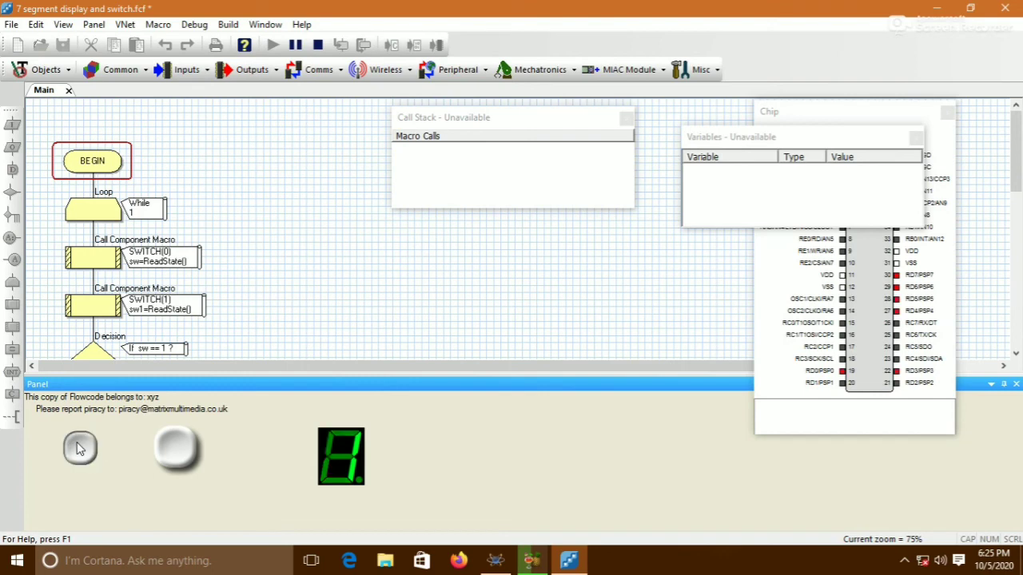
{"action": "left_click", "coordinate": [78, 448]}
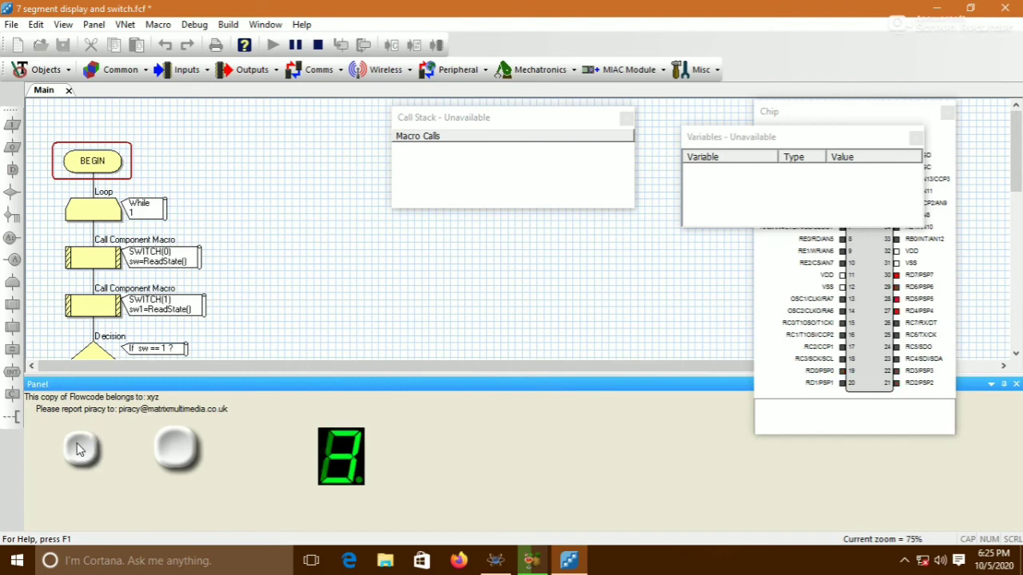
{"action": "left_click", "coordinate": [186, 470]}
{"action": "left_click", "coordinate": [186, 470]}
{"action": "left_click", "coordinate": [185, 470]}
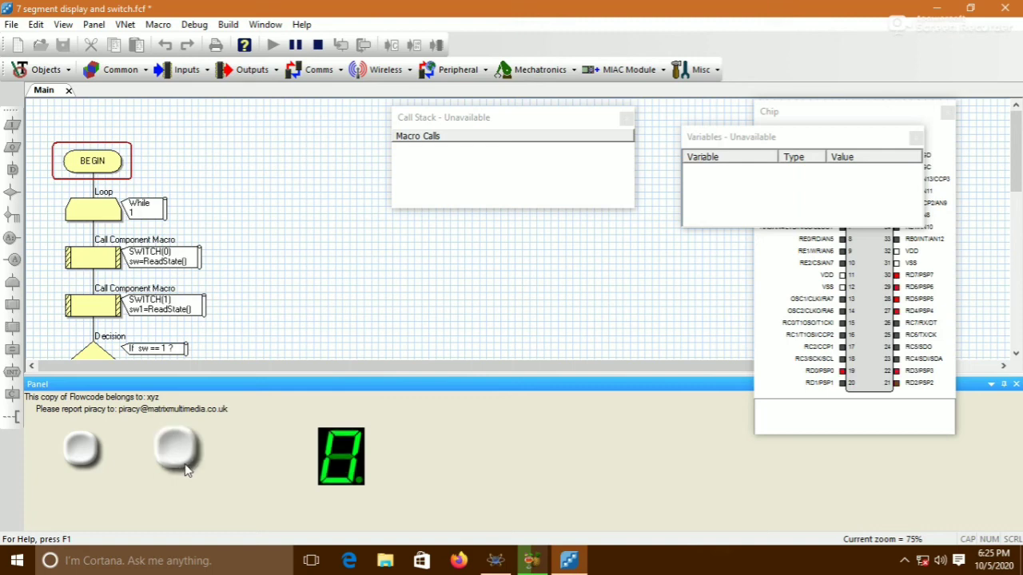
{"action": "left_click", "coordinate": [185, 470]}
{"action": "left_click", "coordinate": [185, 469]}
{"action": "left_click", "coordinate": [185, 470]}
{"action": "left_click", "coordinate": [318, 44]}
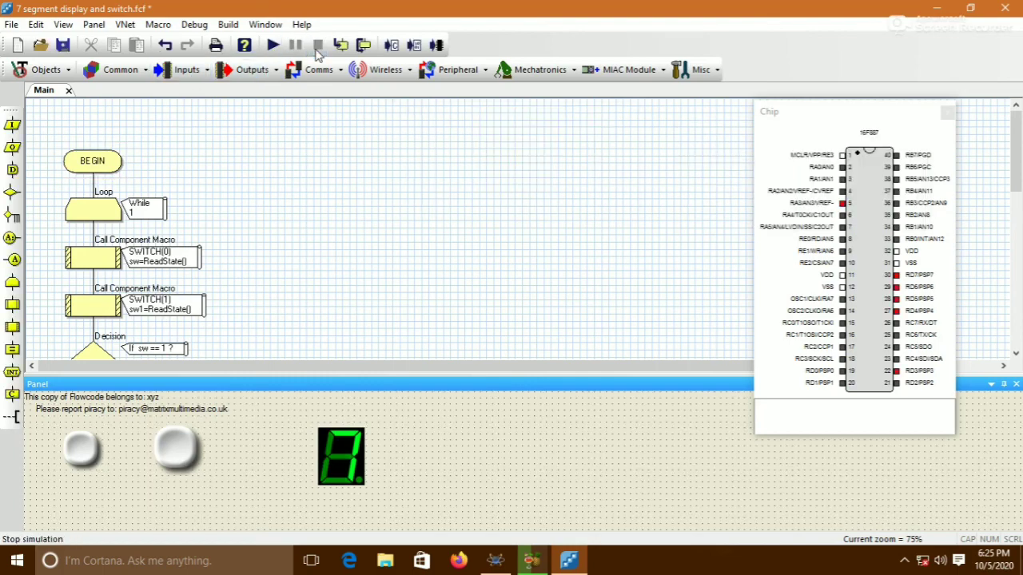
Save and recompile the updated flowchart, then close the compiler messages window
{"action": "left_click", "coordinate": [414, 46]}
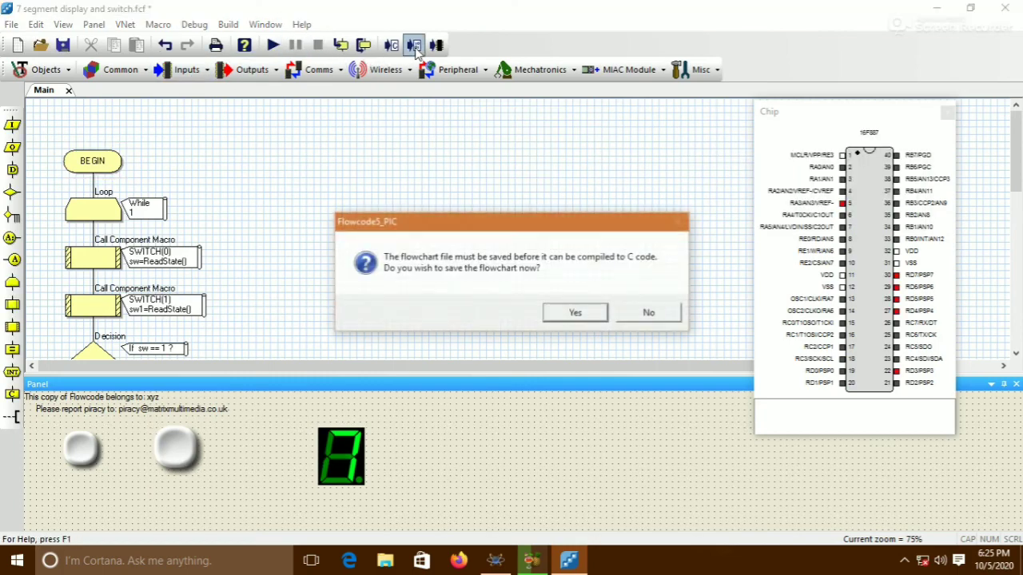
{"action": "left_click", "coordinate": [561, 314]}
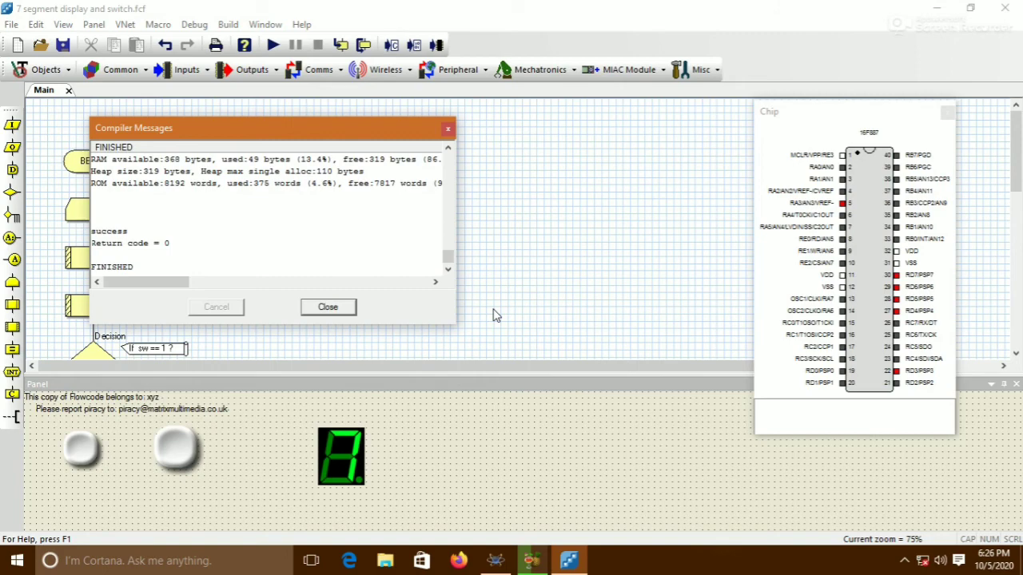
{"action": "left_click", "coordinate": [328, 307]}
Switch to Proteus, start the simulation, and press the lower pushbutton repeatedly to step the display count
{"action": "left_click", "coordinate": [529, 560]}
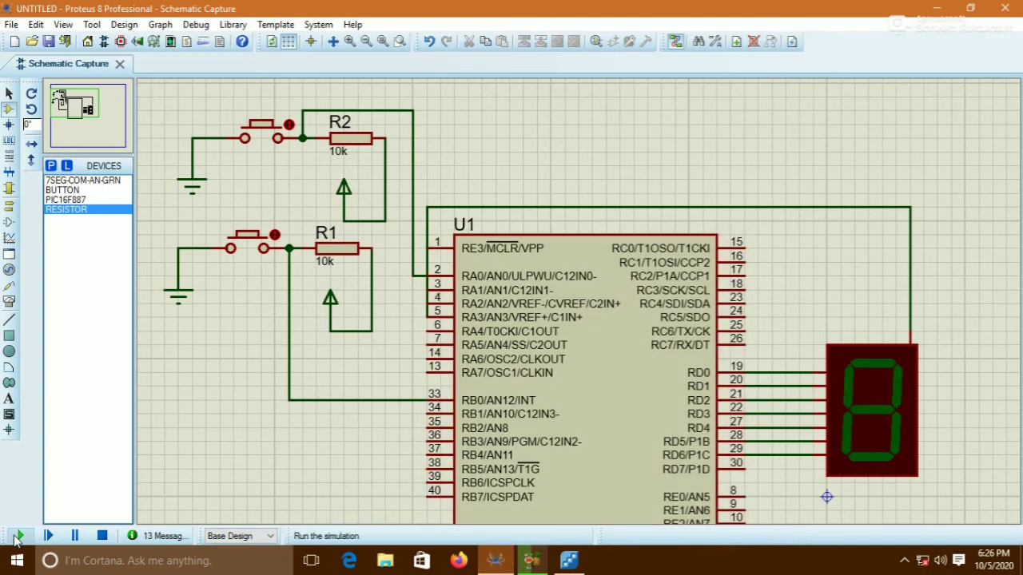
{"action": "left_click", "coordinate": [17, 536]}
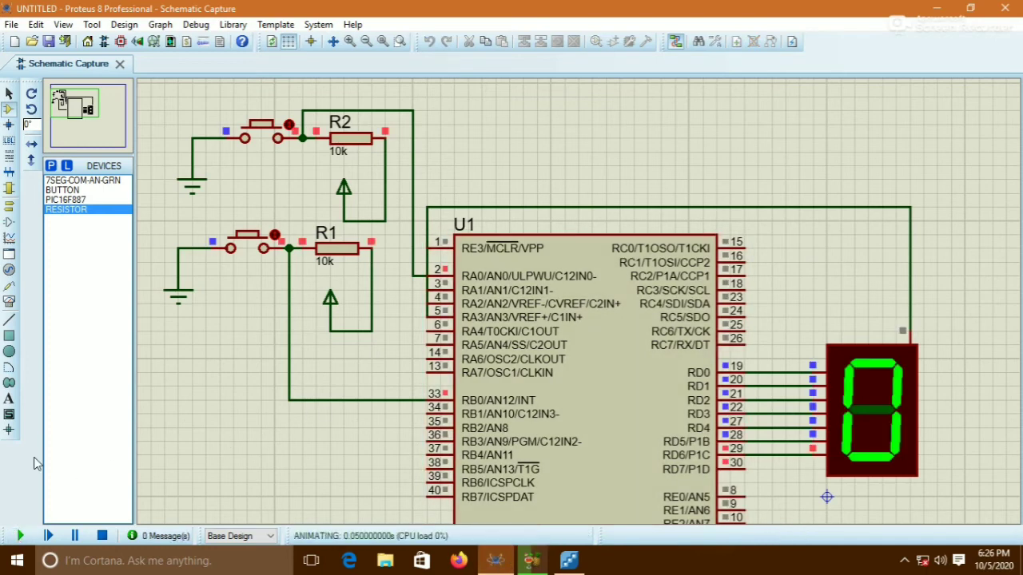
{"action": "left_click", "coordinate": [252, 248]}
{"action": "left_click", "coordinate": [251, 247]}
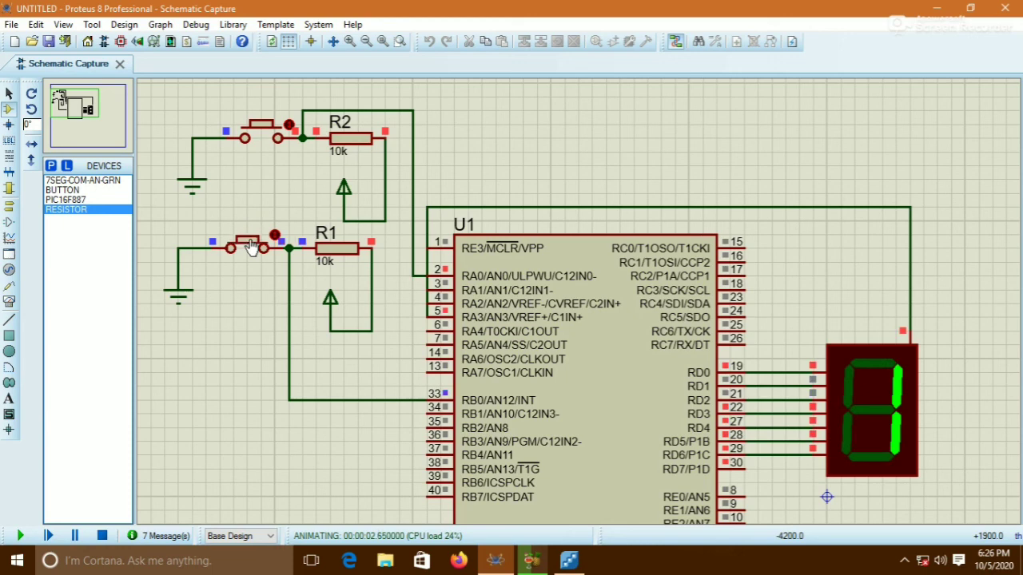
{"action": "left_click", "coordinate": [251, 248]}
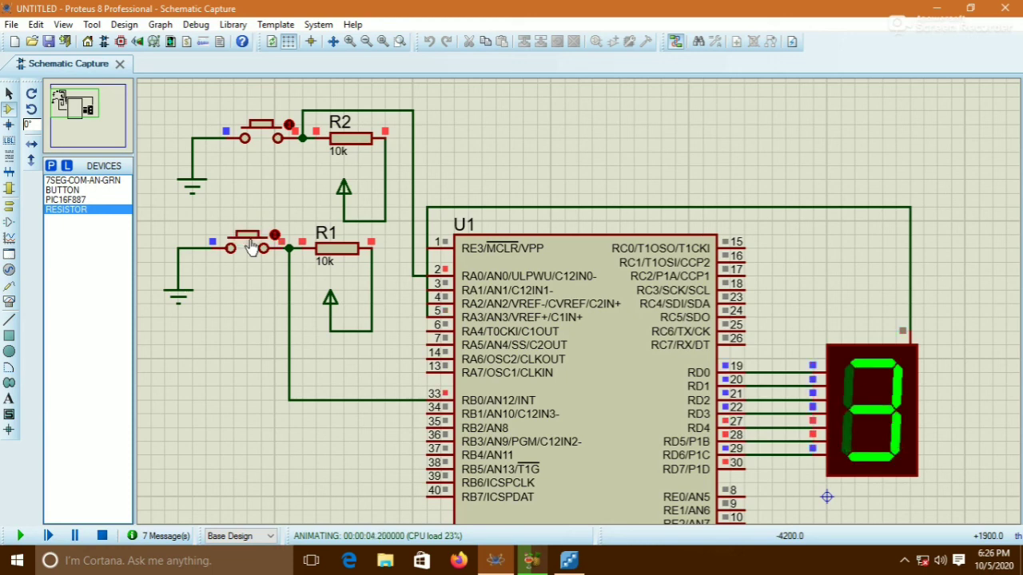
{"action": "left_click", "coordinate": [251, 247]}
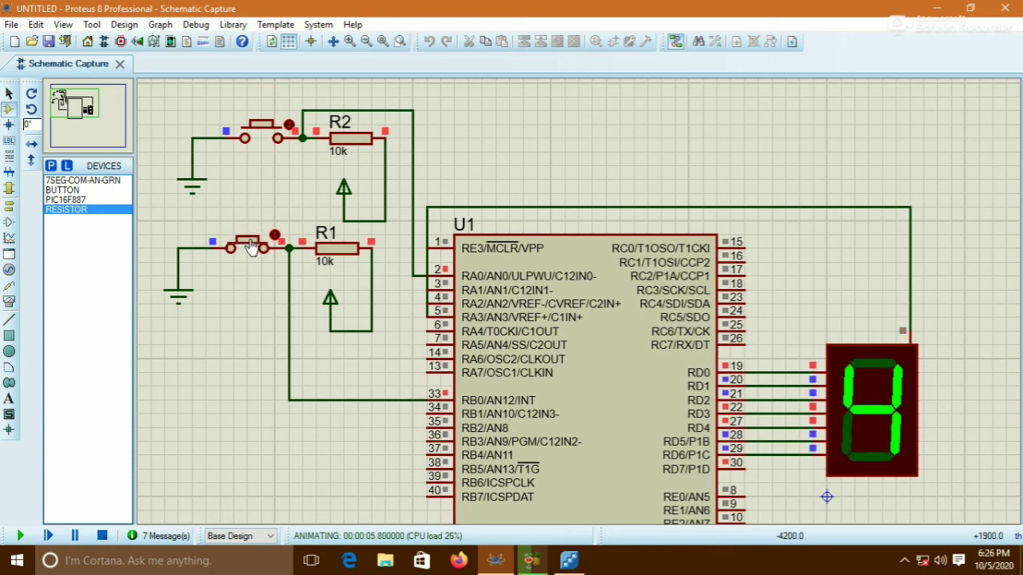
{"action": "left_click", "coordinate": [252, 248]}
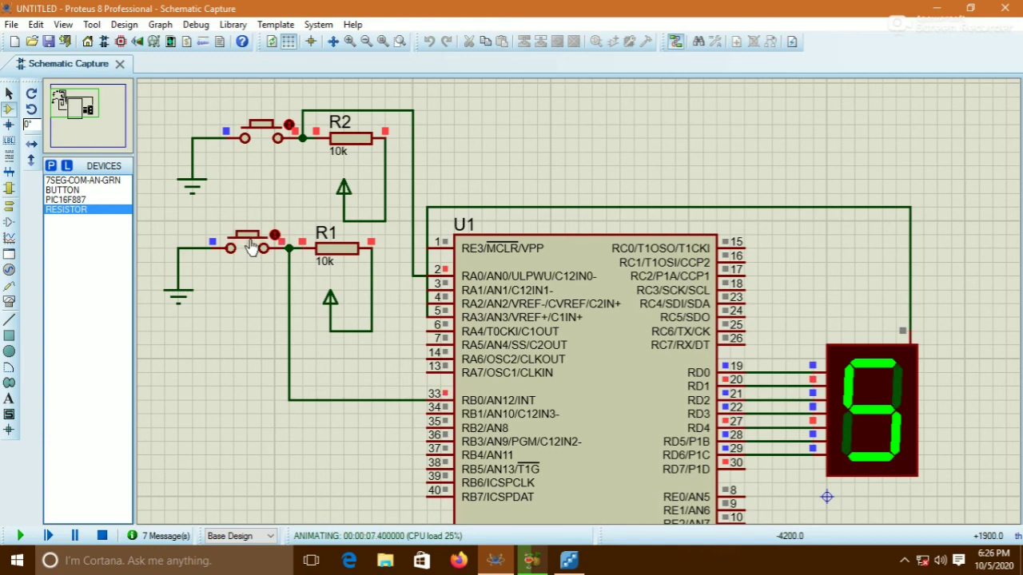
{"action": "left_click", "coordinate": [251, 248]}
{"action": "left_click", "coordinate": [251, 247]}
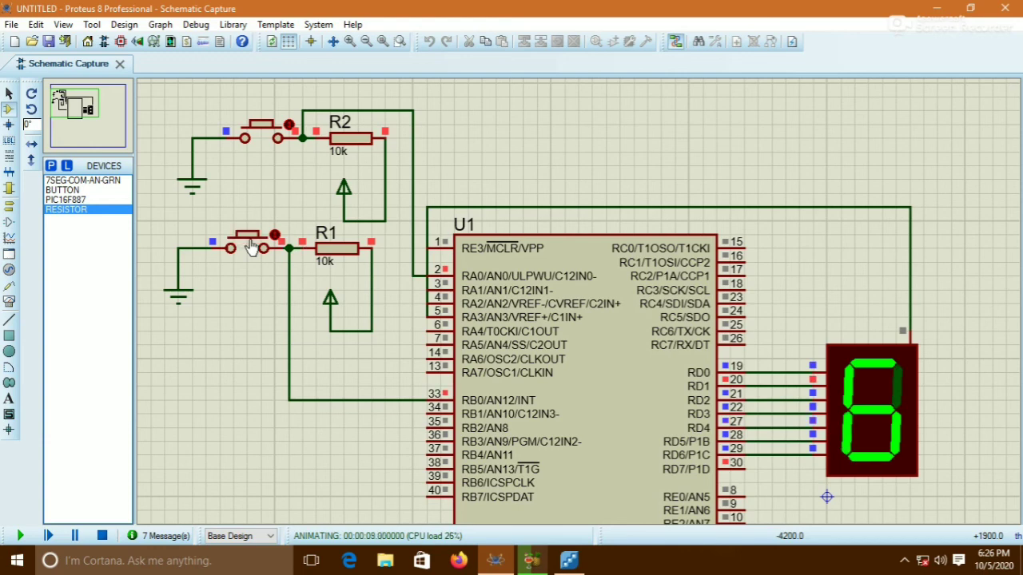
{"action": "left_click", "coordinate": [252, 248]}
{"action": "left_click", "coordinate": [252, 248]}
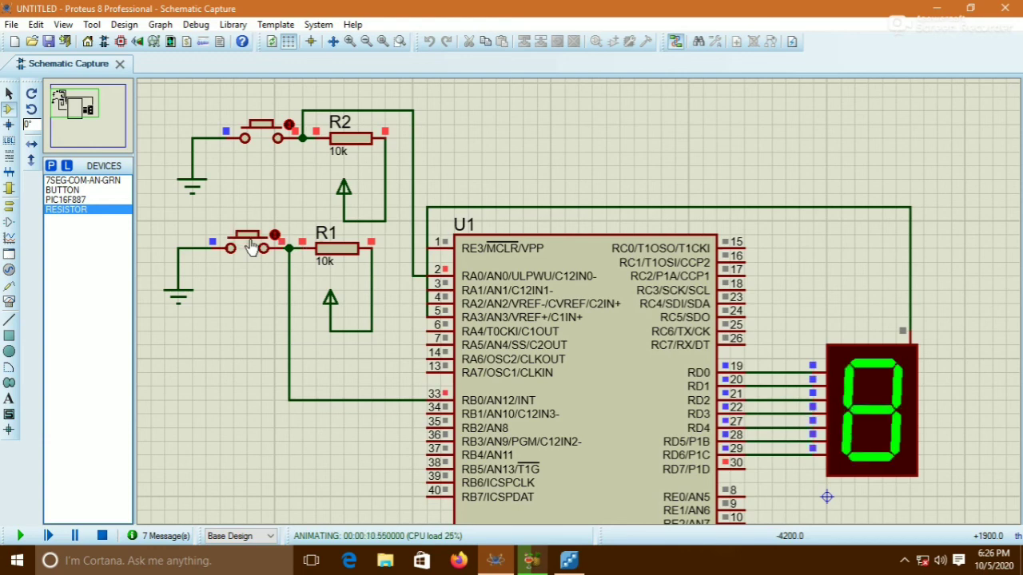
{"action": "left_click", "coordinate": [251, 248]}
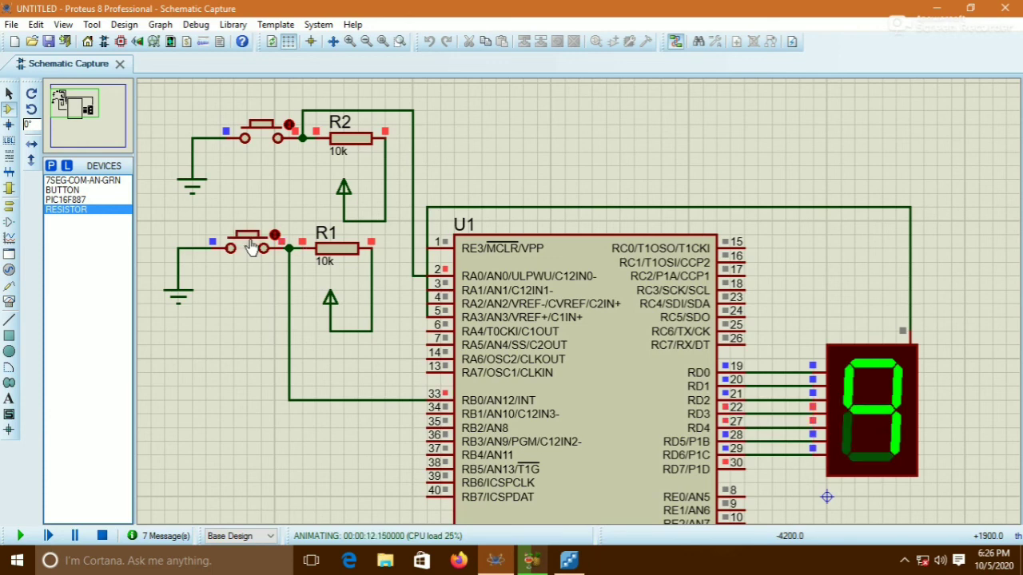
{"action": "left_click", "coordinate": [252, 248]}
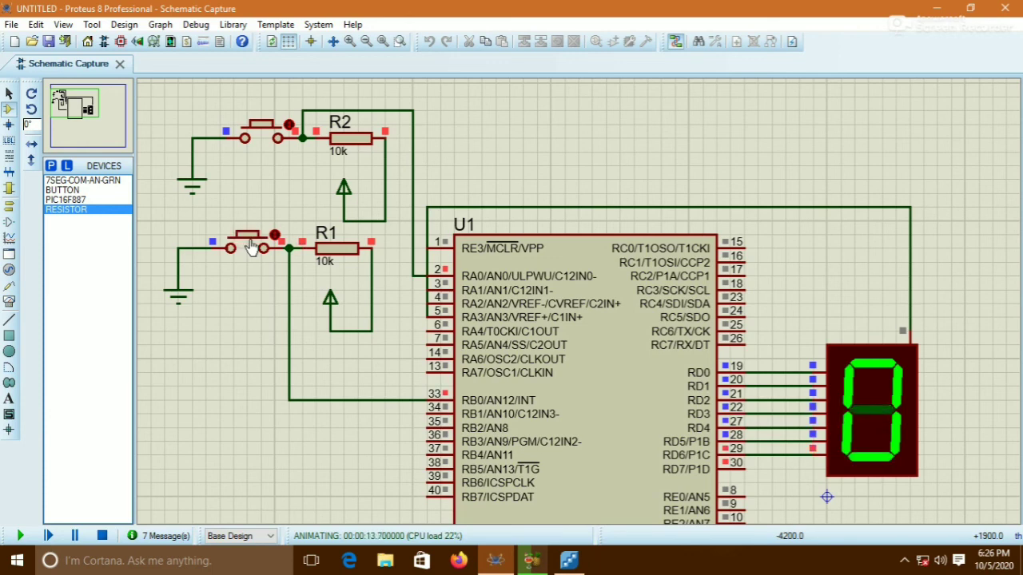
{"action": "left_click", "coordinate": [252, 248]}
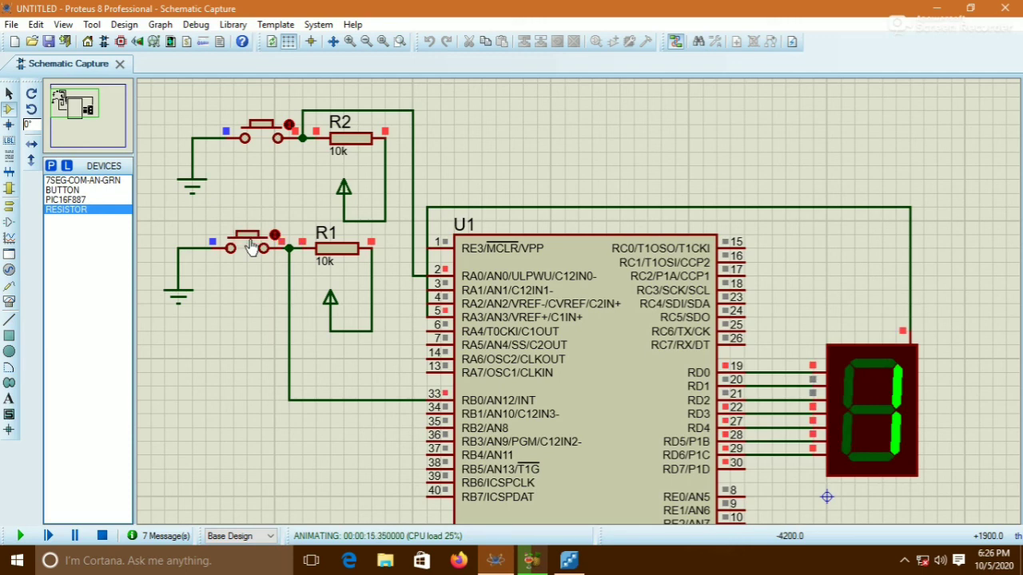
{"action": "left_click", "coordinate": [252, 248]}
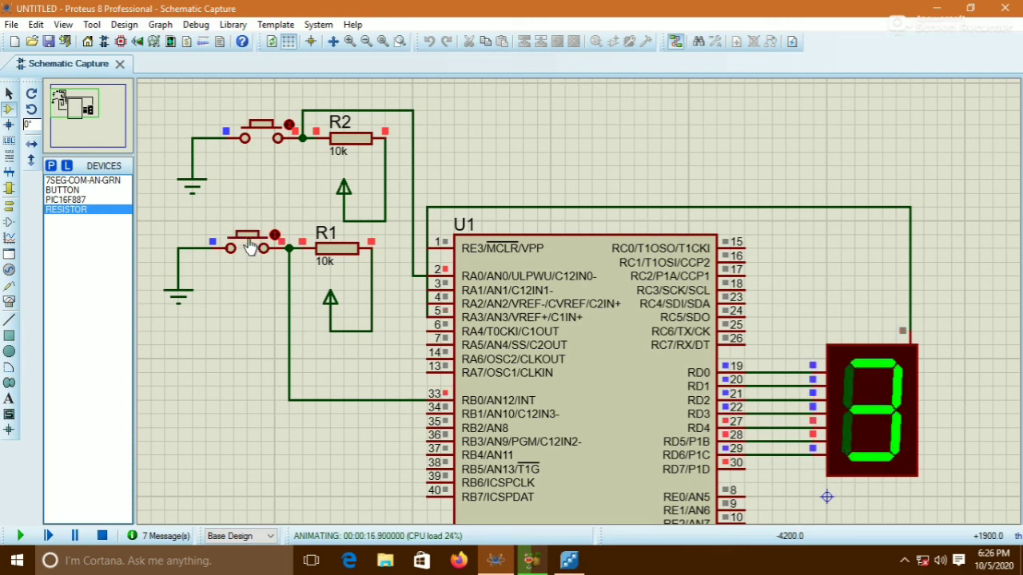
{"action": "left_click", "coordinate": [251, 248]}
{"action": "left_click", "coordinate": [252, 248]}
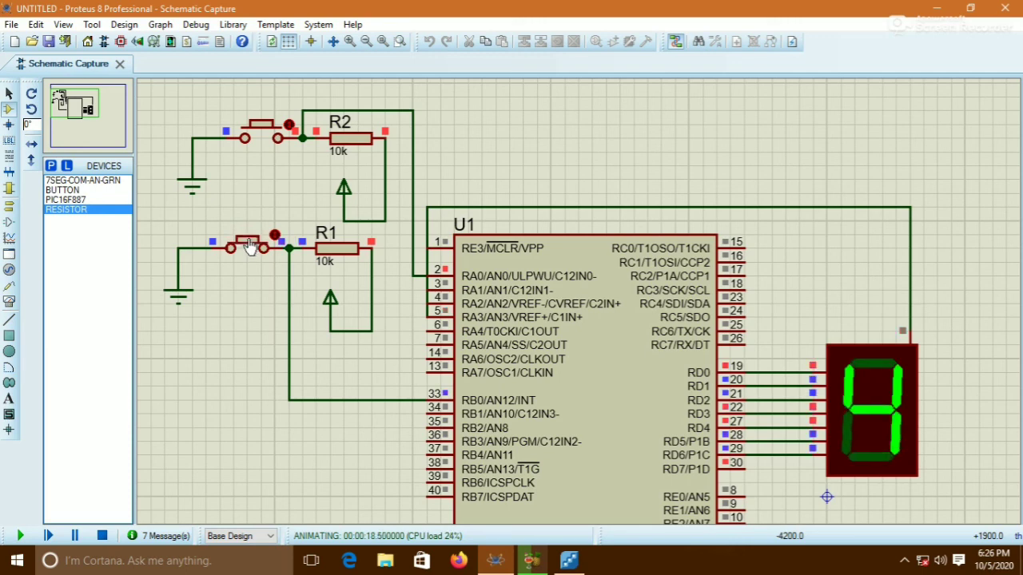
Press the upper pushbutton repeatedly to step the count in the other direction past the wrap-around limit
{"action": "left_click", "coordinate": [266, 134]}
{"action": "left_click", "coordinate": [265, 136]}
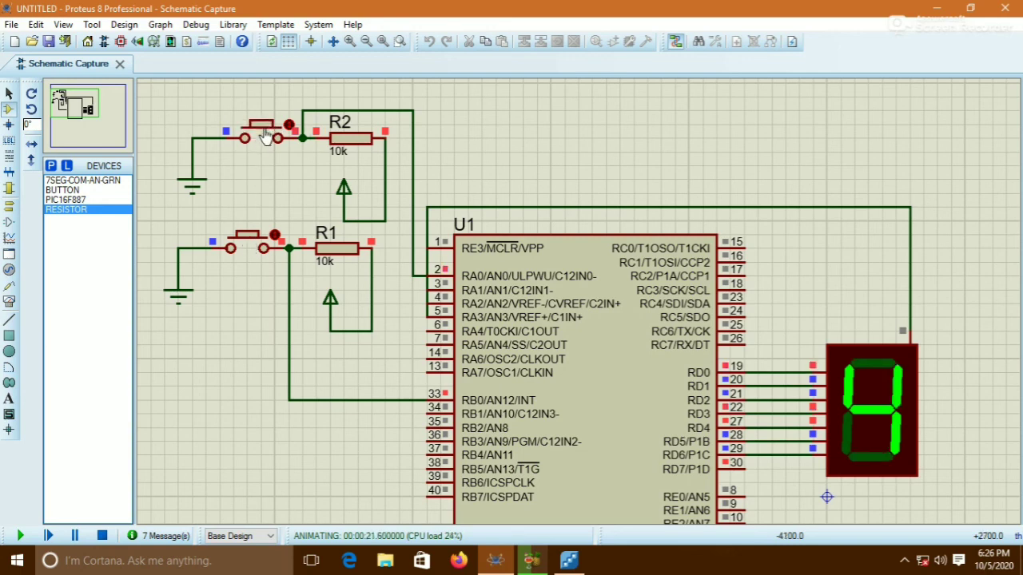
{"action": "left_click", "coordinate": [265, 136]}
{"action": "left_click", "coordinate": [265, 136]}
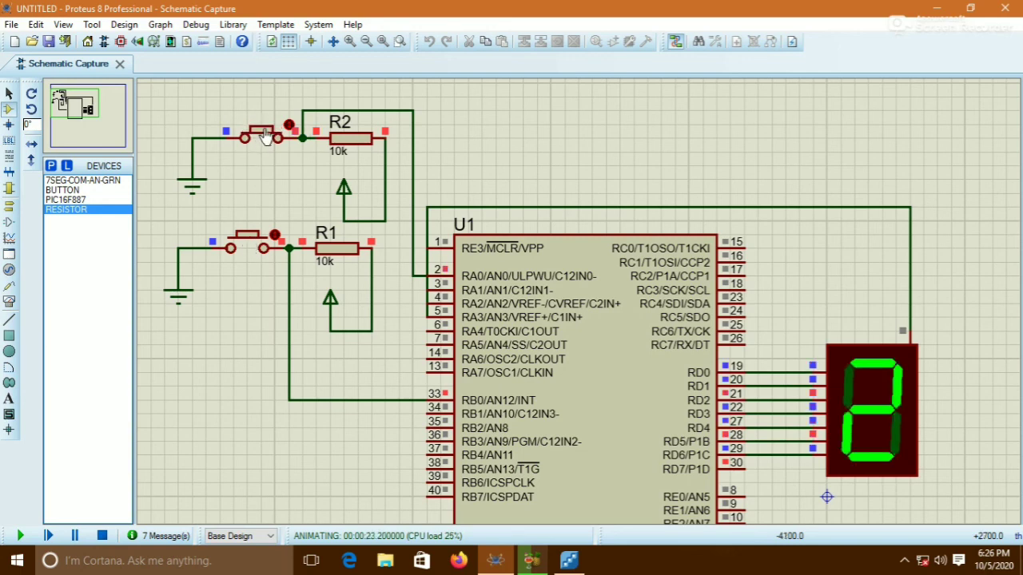
{"action": "left_click", "coordinate": [265, 135]}
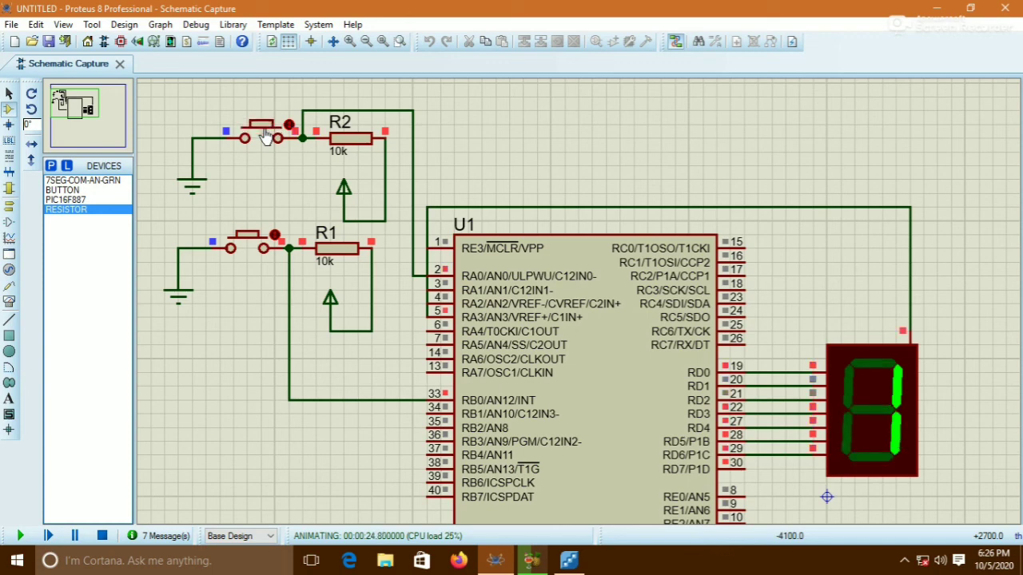
{"action": "left_click", "coordinate": [265, 136]}
{"action": "left_click", "coordinate": [265, 136]}
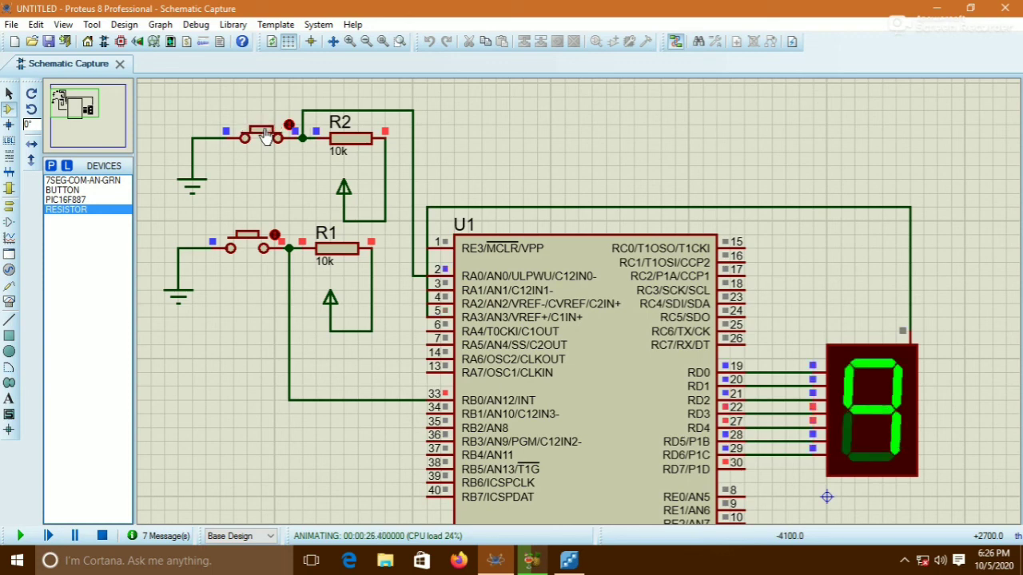
{"action": "left_click", "coordinate": [265, 136]}
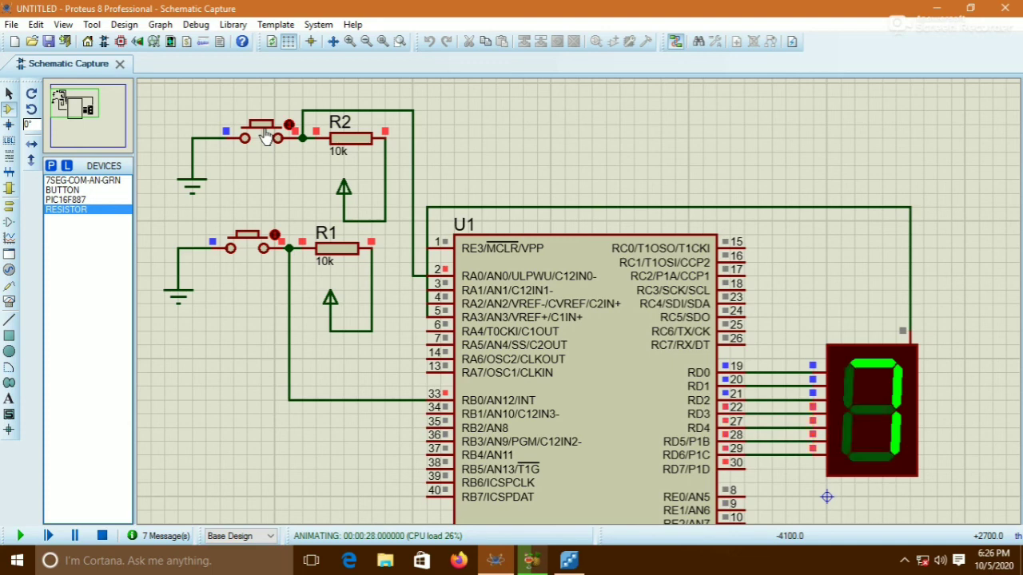
{"action": "left_click", "coordinate": [266, 136]}
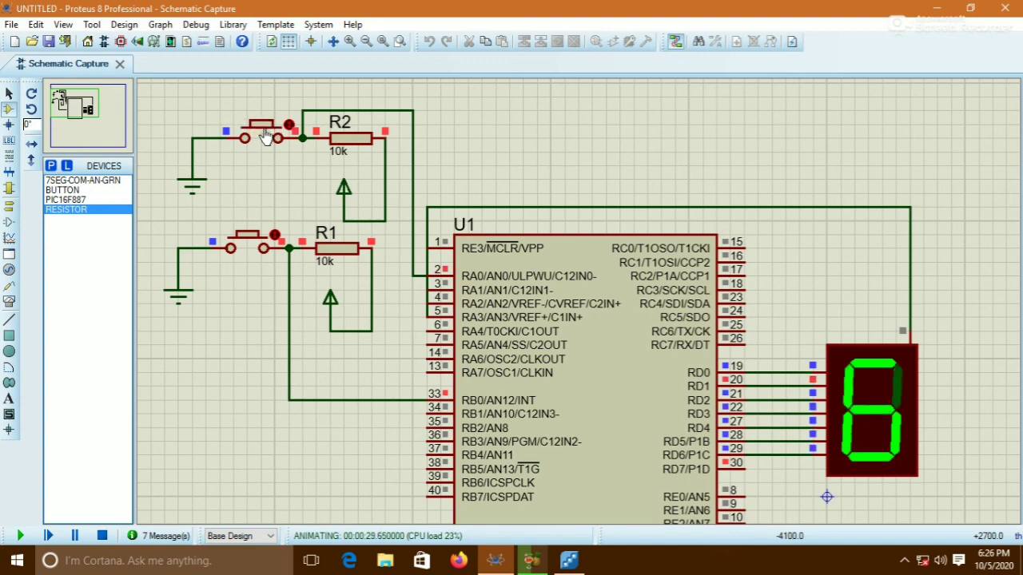
{"action": "left_click", "coordinate": [265, 136]}
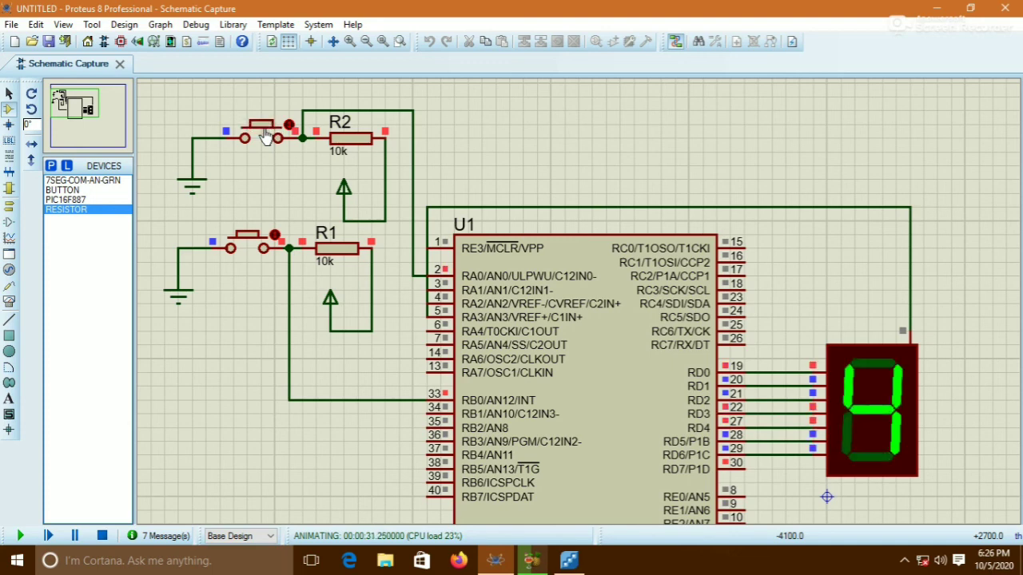
{"action": "left_click", "coordinate": [265, 135]}
{"action": "left_click", "coordinate": [265, 136]}
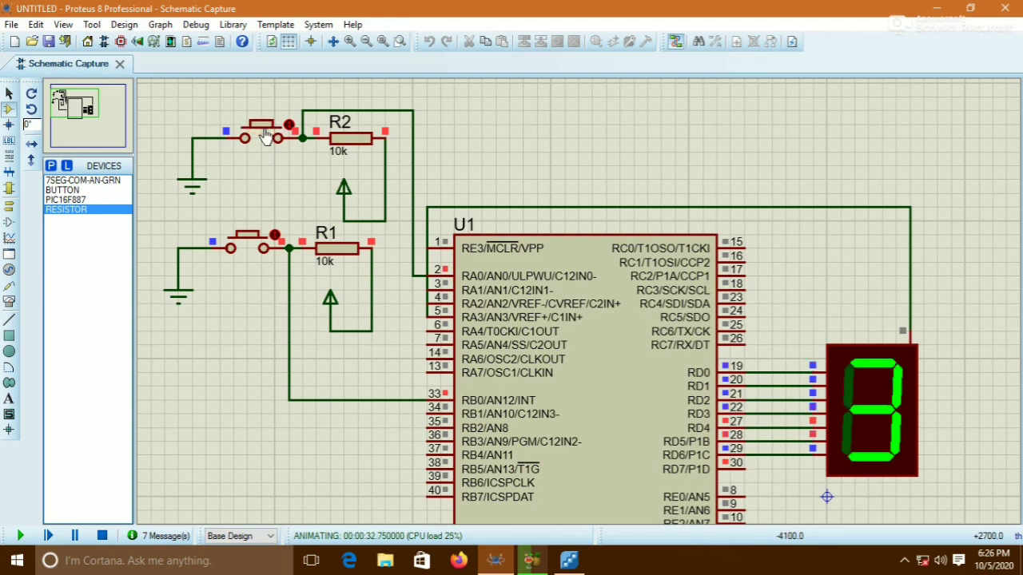
{"action": "left_click", "coordinate": [265, 136]}
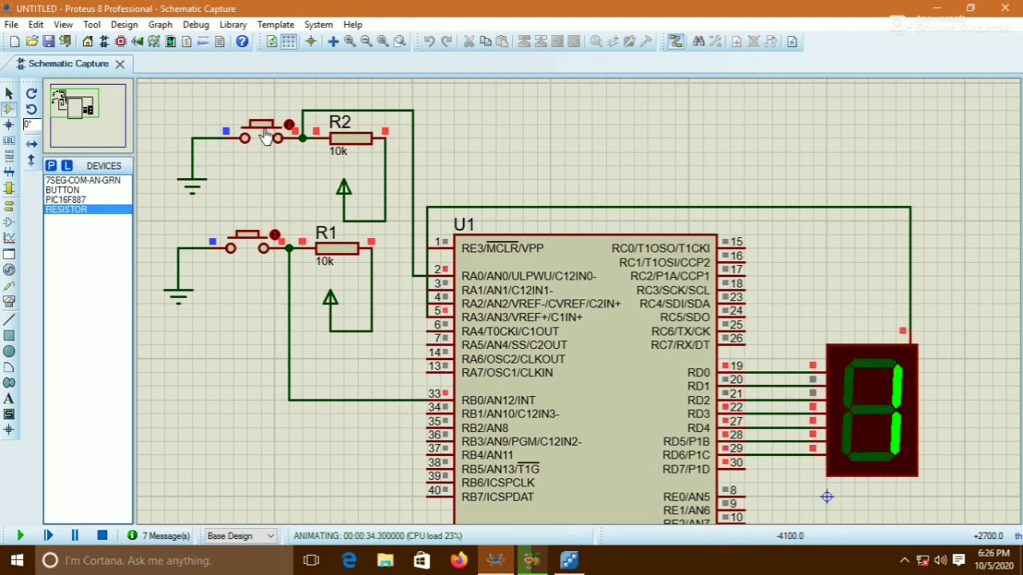
{"action": "left_click", "coordinate": [265, 136]}
{"action": "left_click", "coordinate": [265, 136]}
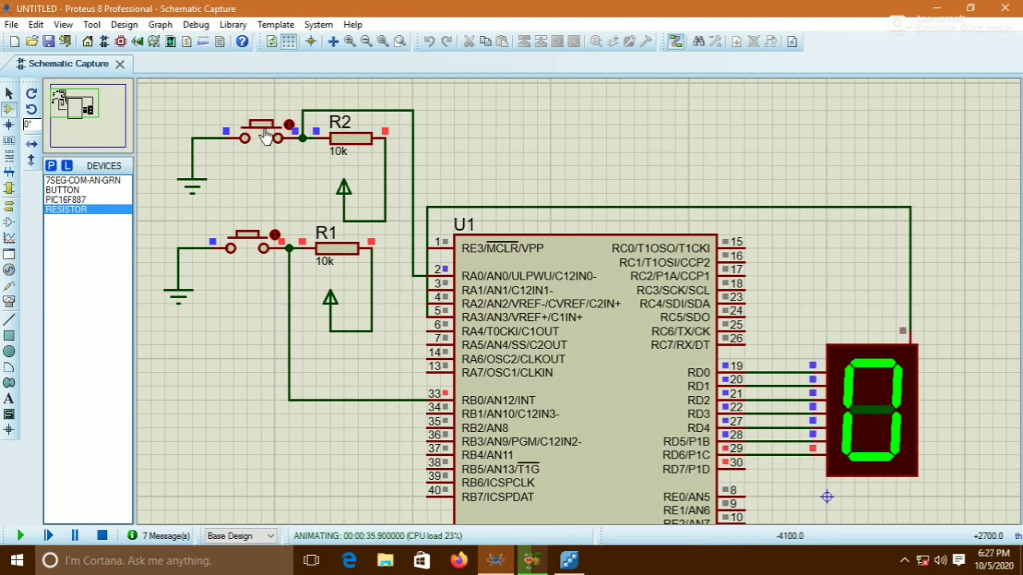
Stop the Proteus simulation
{"action": "left_click", "coordinate": [102, 535]}
{"action": "left_click", "coordinate": [904, 561]}
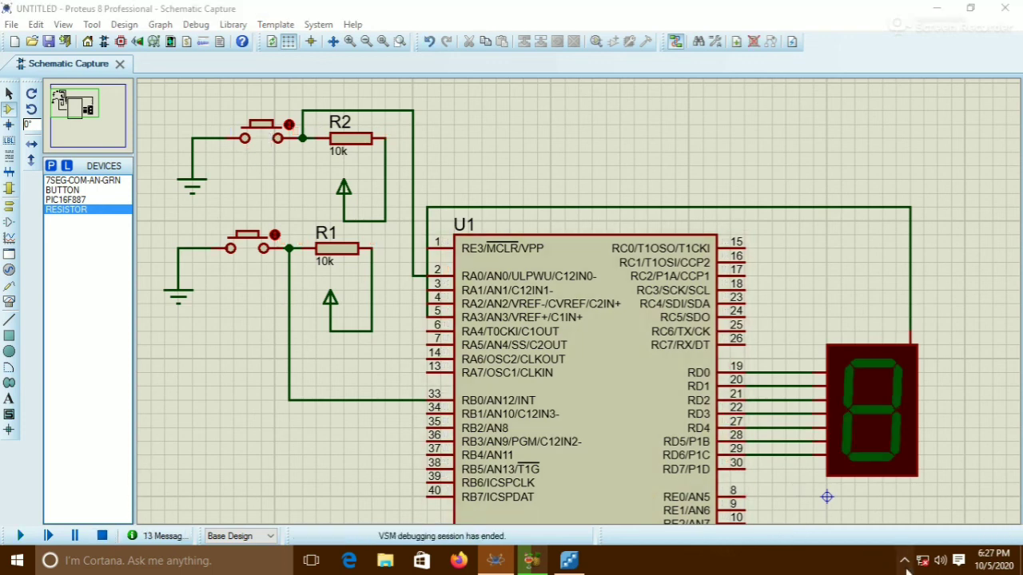